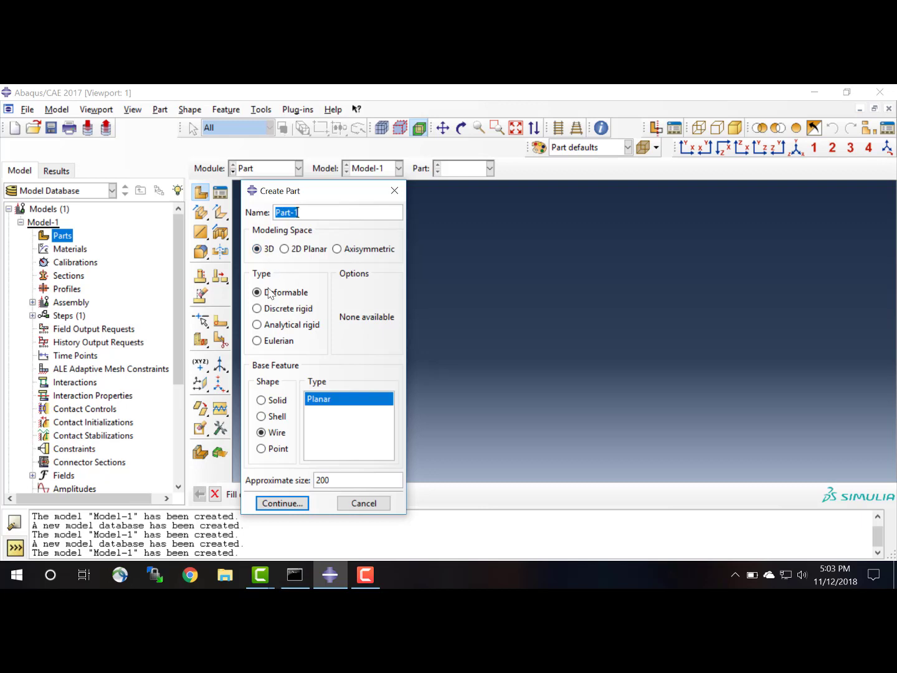
- Create a 3D deformable planar shell part from a rectangle with opposite corners at the origin and (10,50)
{"action": "left_click", "coordinate": [261, 417]}
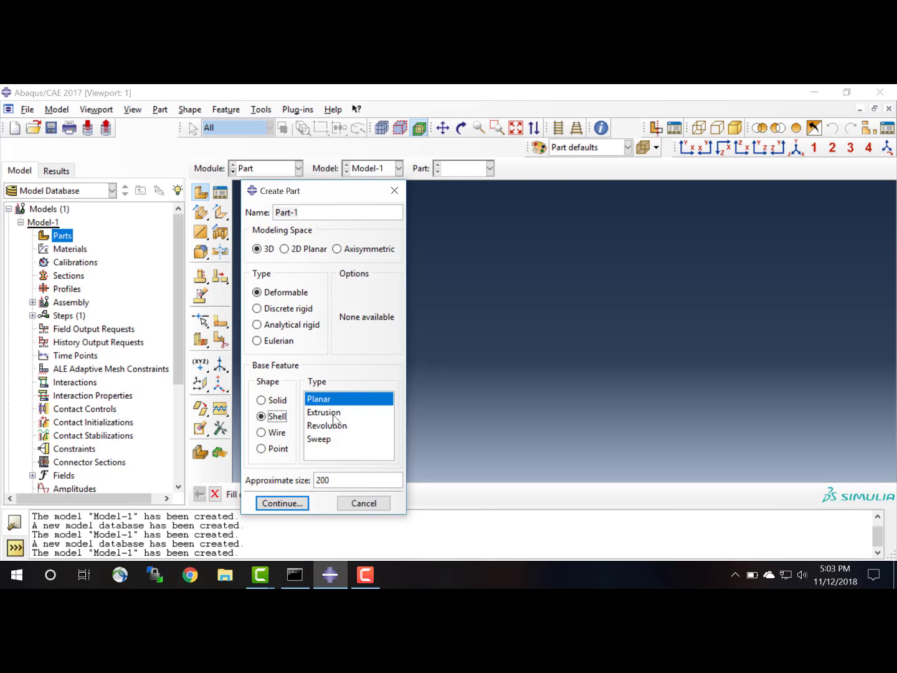
{"action": "left_click", "coordinate": [298, 506]}
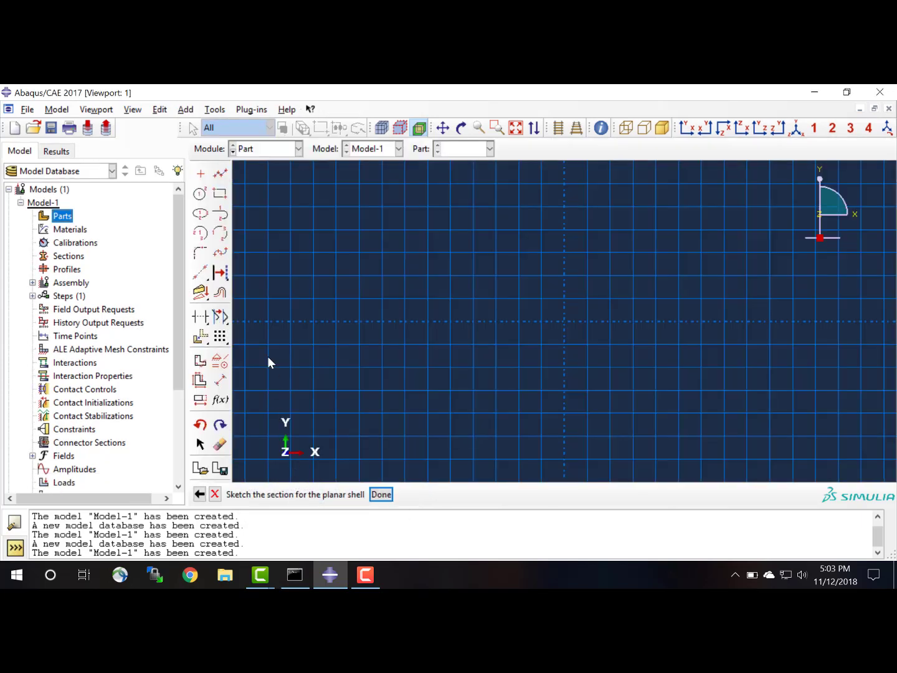
{"action": "left_click", "coordinate": [220, 194]}
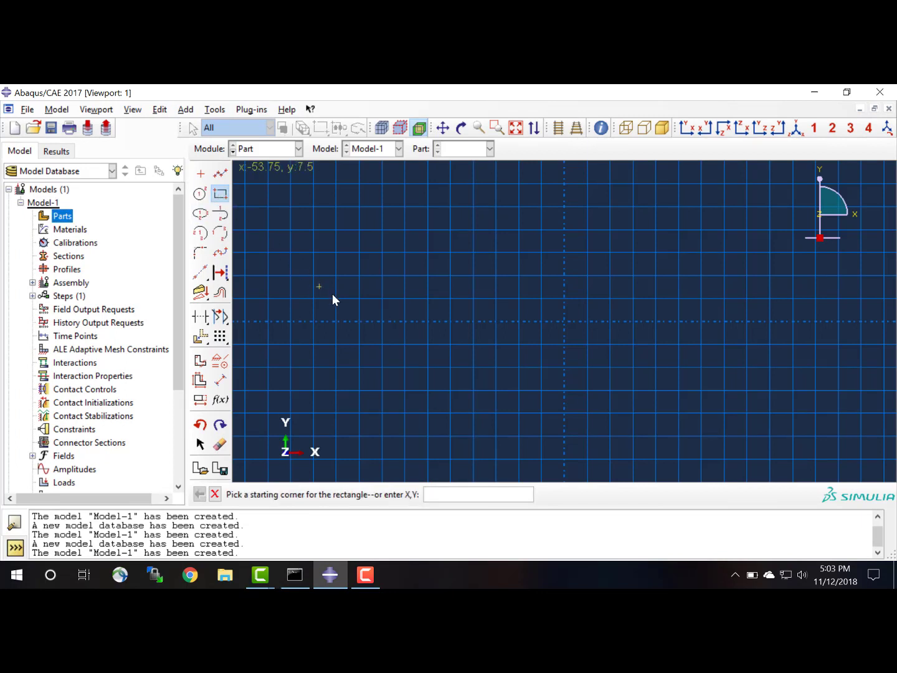
{"action": "left_click", "coordinate": [564, 322]}
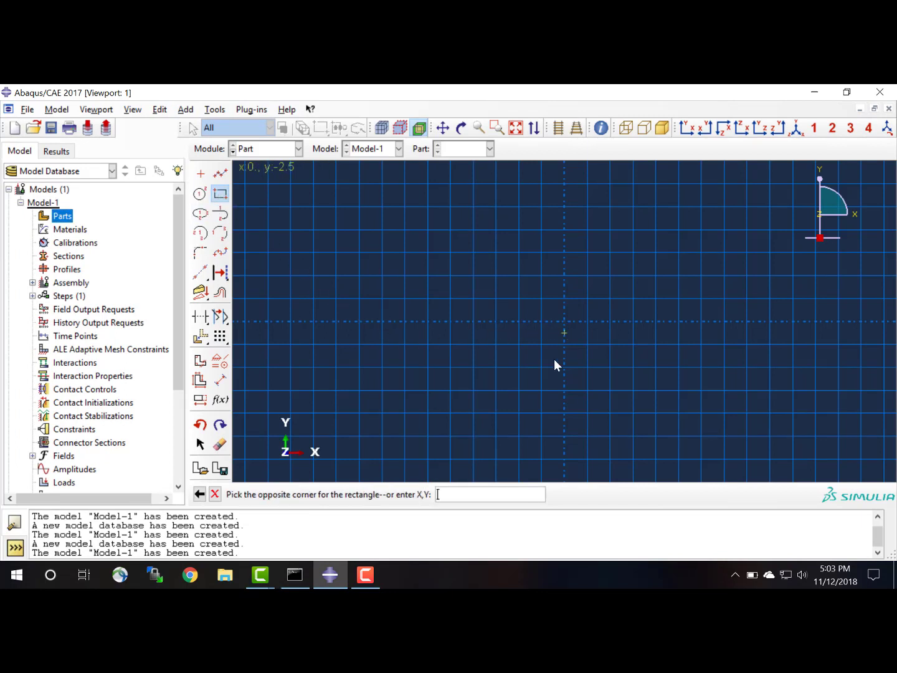
{"action": "left_click", "coordinate": [492, 495]}
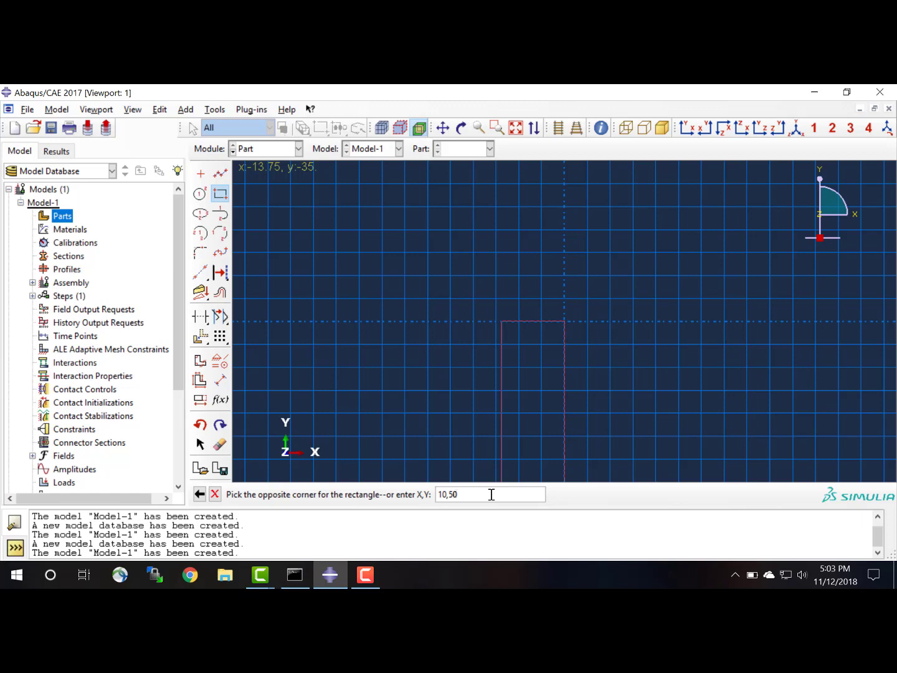
{"action": "key", "text": "Return"}
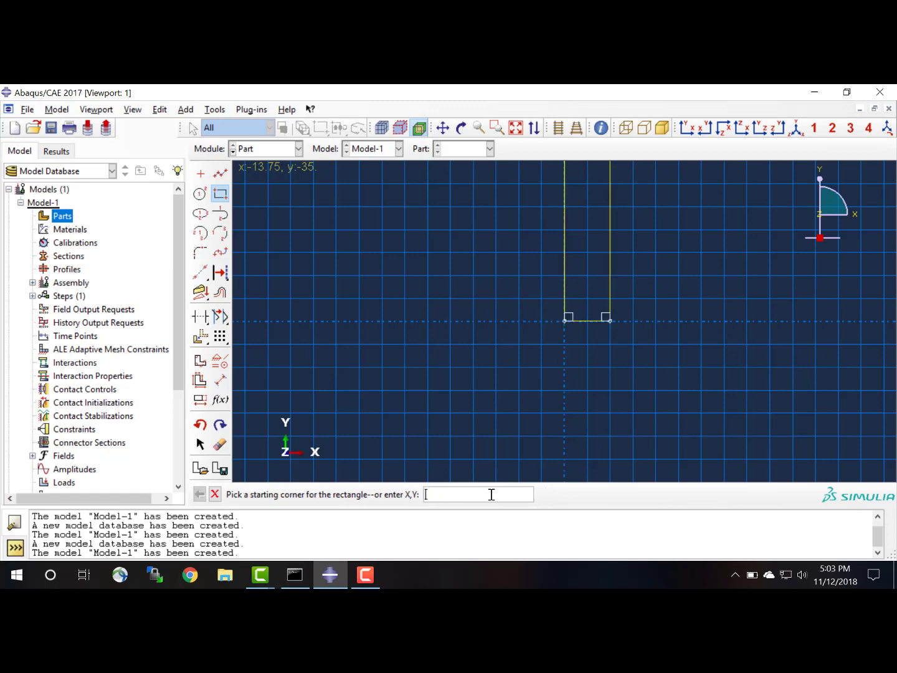
{"action": "left_click", "coordinate": [215, 496]}
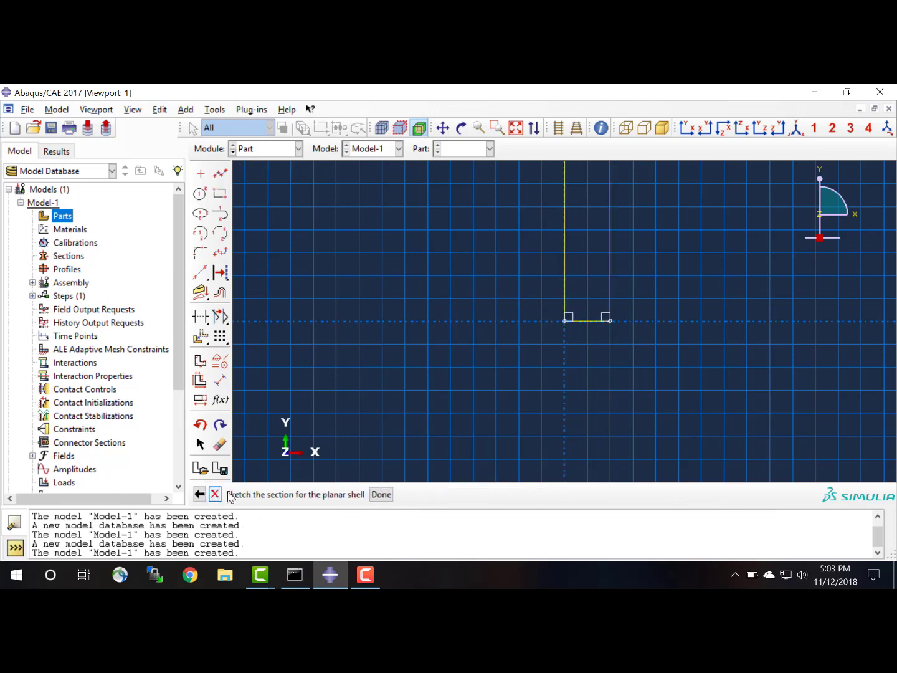
{"action": "left_click", "coordinate": [379, 494]}
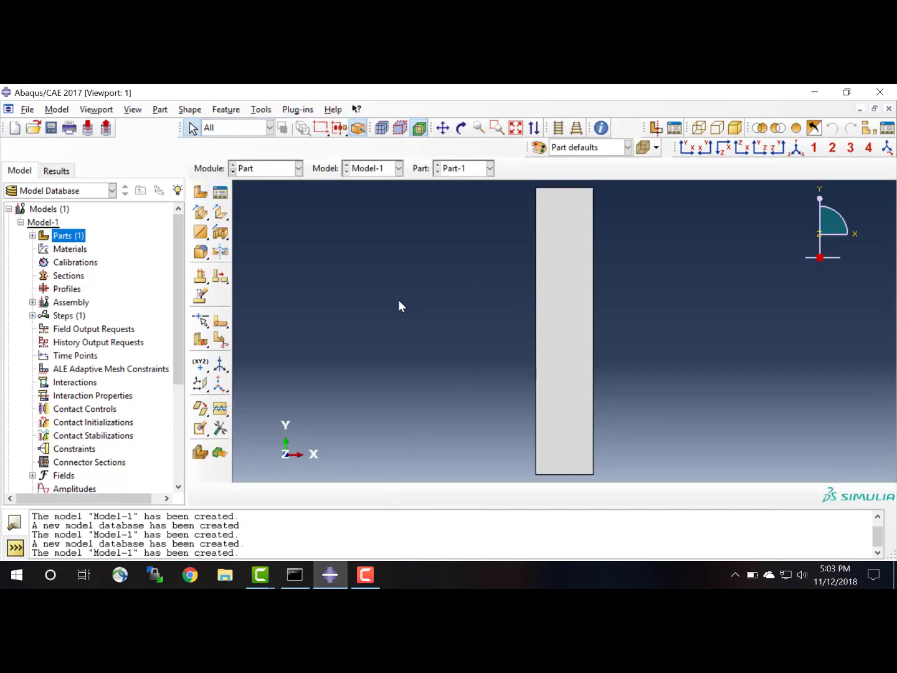
- Partition the rectangular face by sketching a horizontal line across its full width at mid-height, using the right edge as vertical reference
{"action": "left_click", "coordinate": [32, 235]}
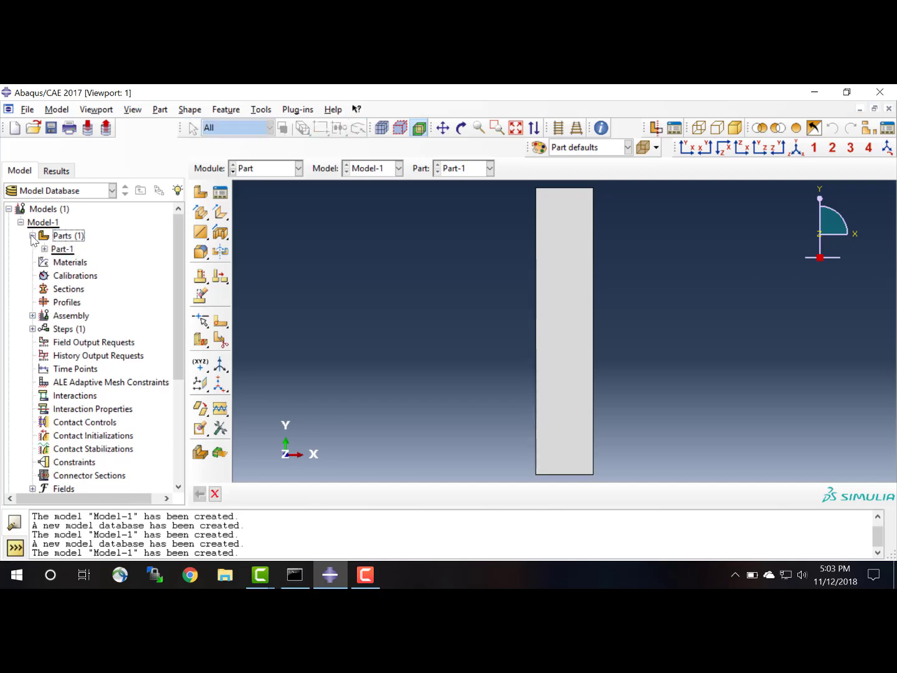
{"action": "left_click", "coordinate": [45, 250]}
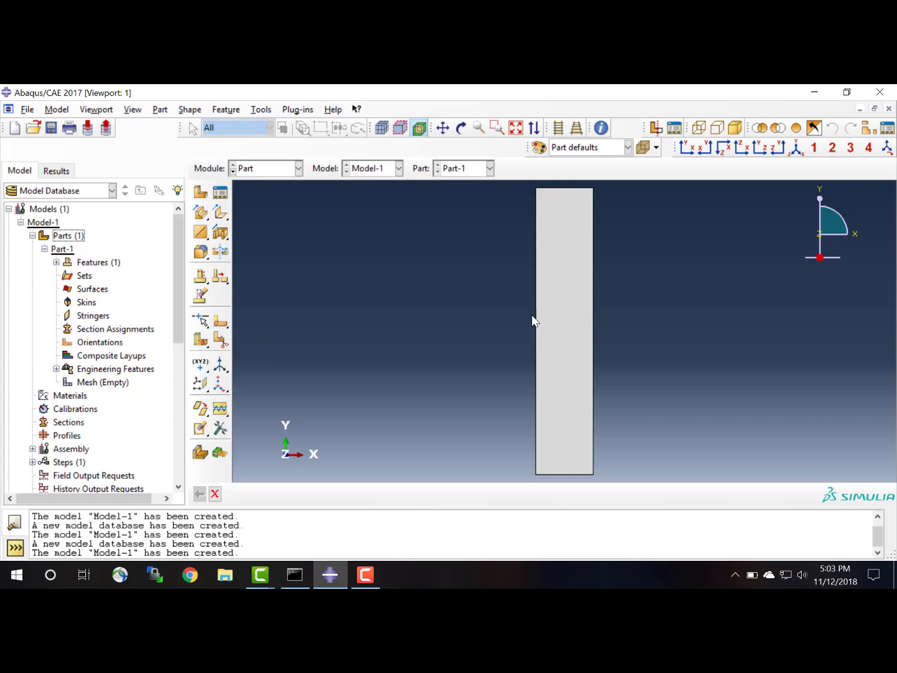
{"action": "left_click", "coordinate": [219, 321]}
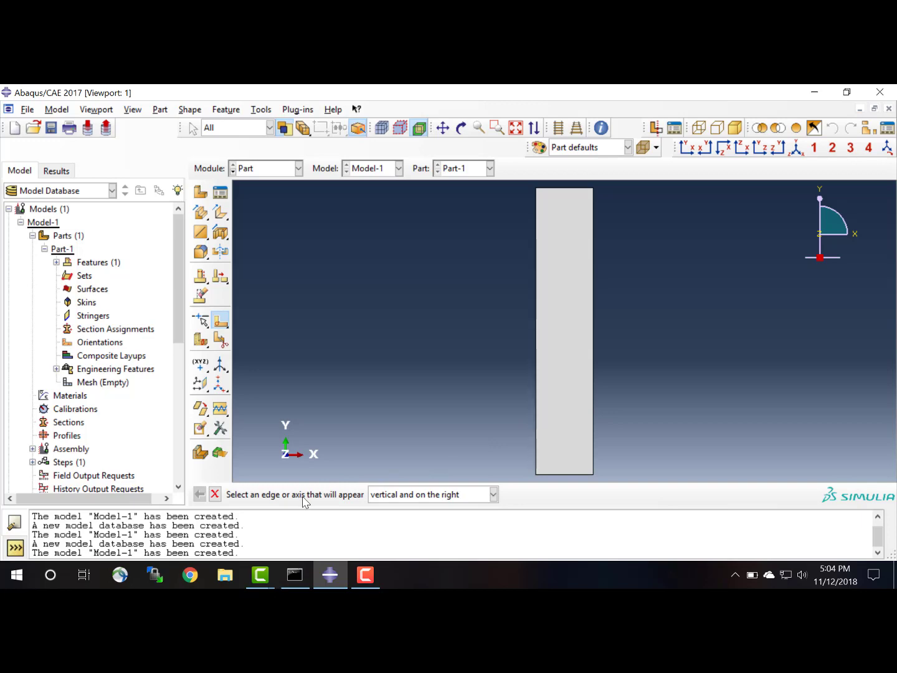
{"action": "left_click", "coordinate": [593, 341]}
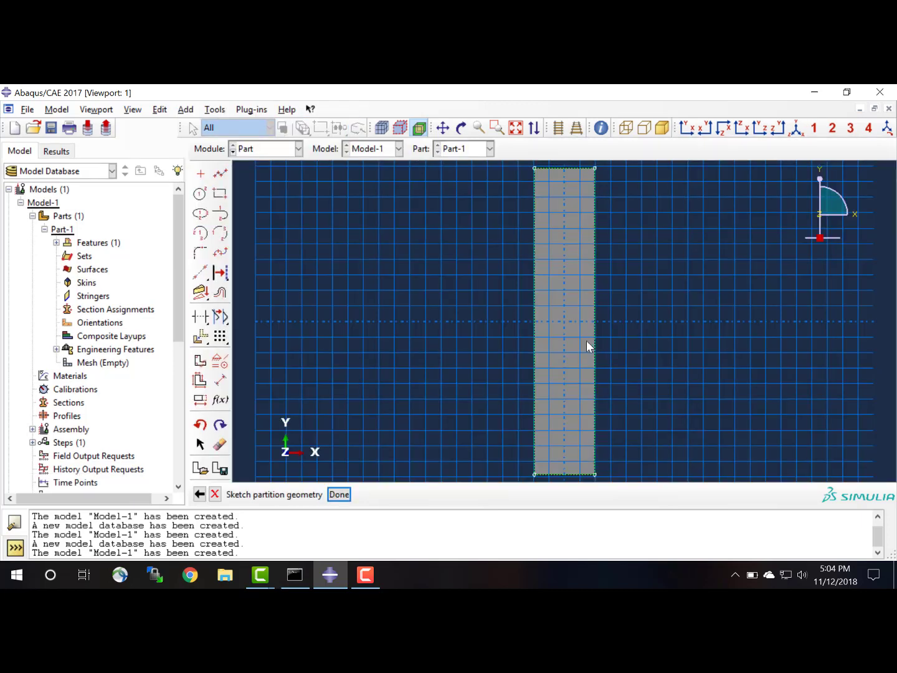
{"action": "left_click", "coordinate": [222, 175]}
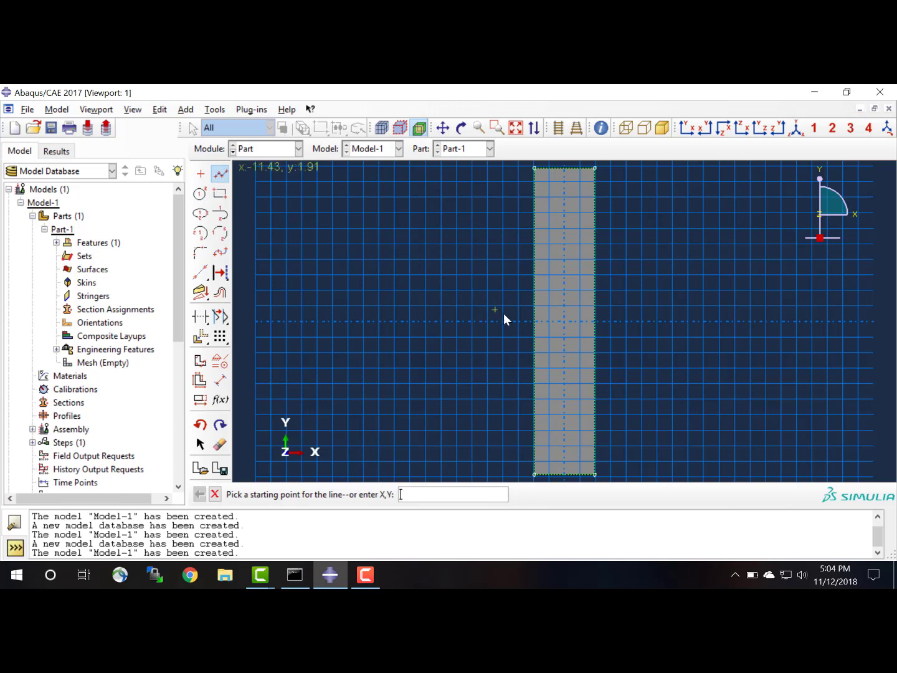
{"action": "left_click", "coordinate": [529, 321]}
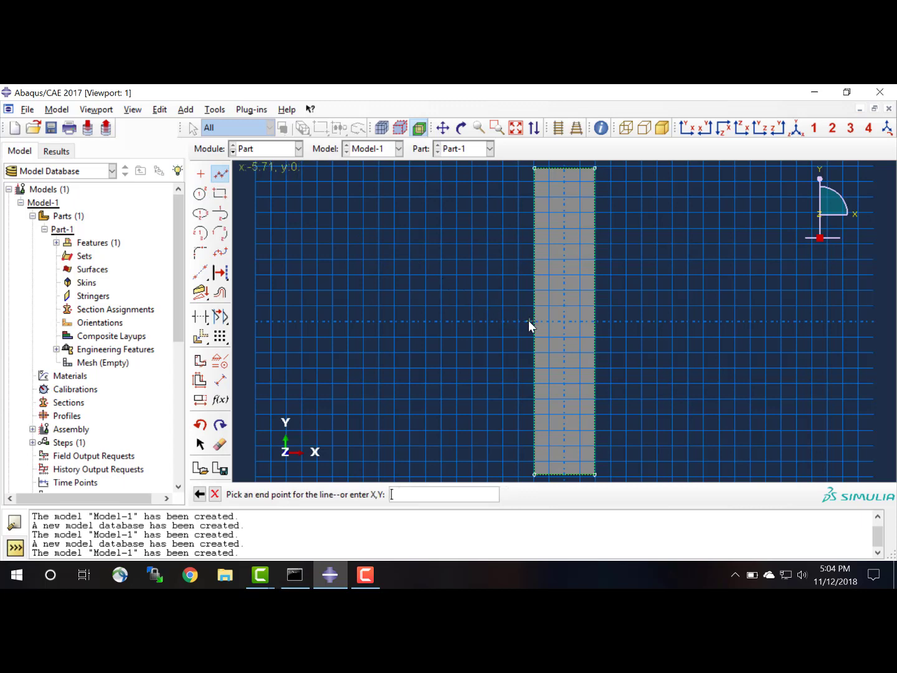
{"action": "left_click", "coordinate": [596, 321]}
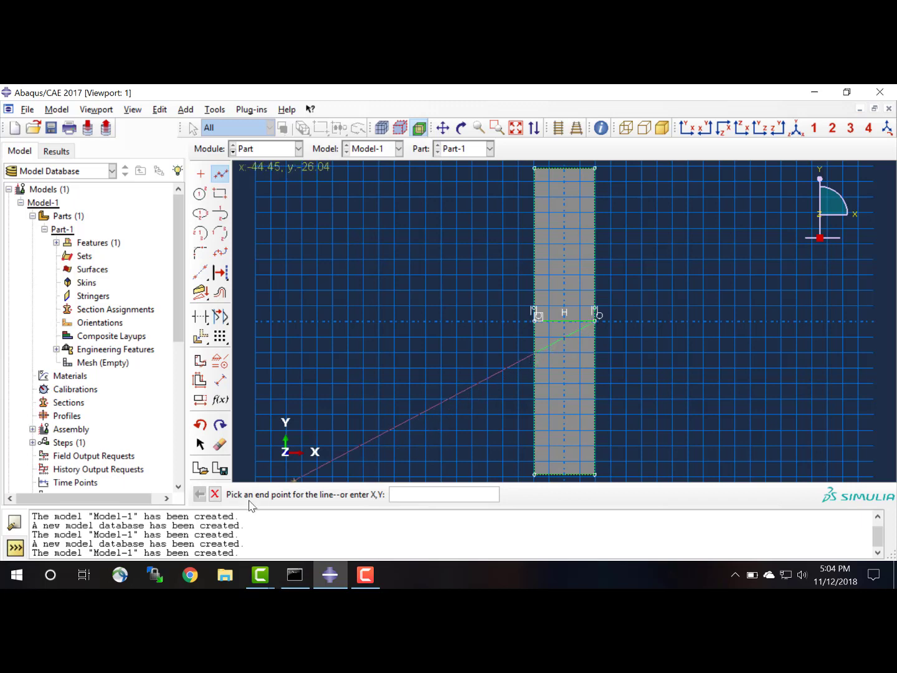
{"action": "left_click", "coordinate": [215, 494]}
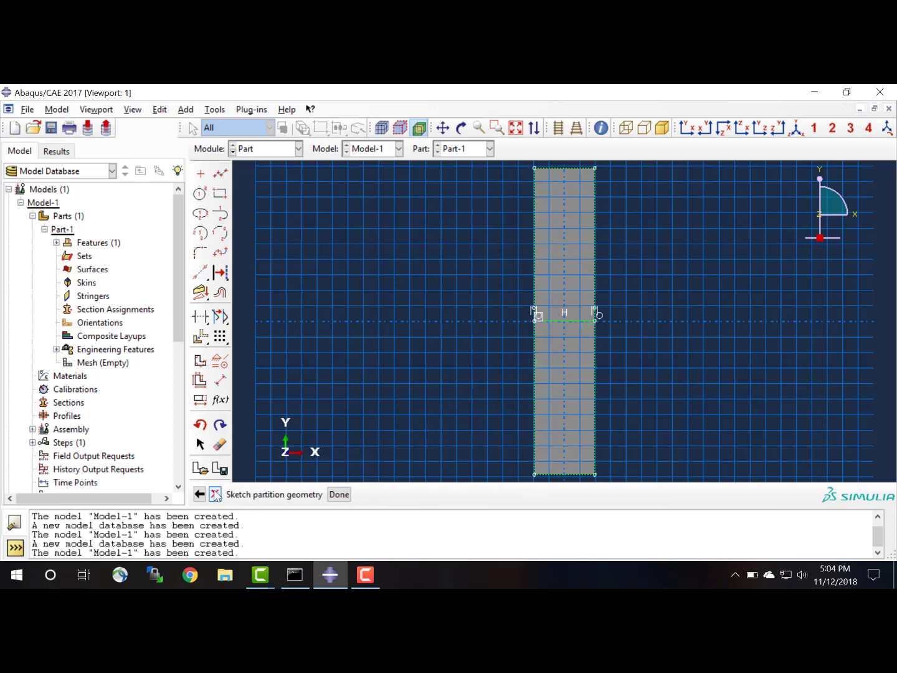
{"action": "left_click", "coordinate": [339, 495]}
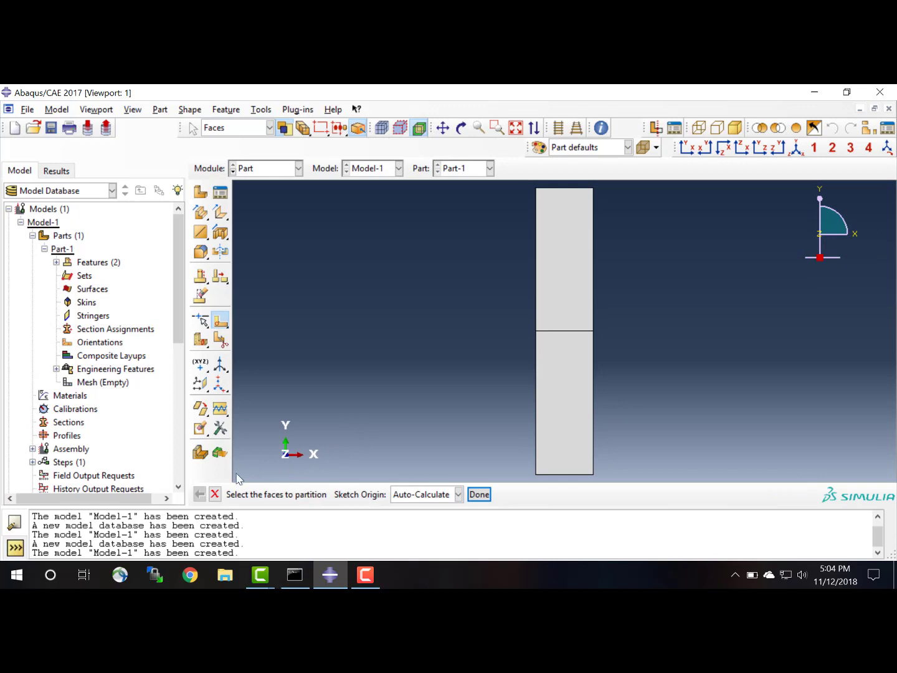
{"action": "left_click", "coordinate": [215, 493]}
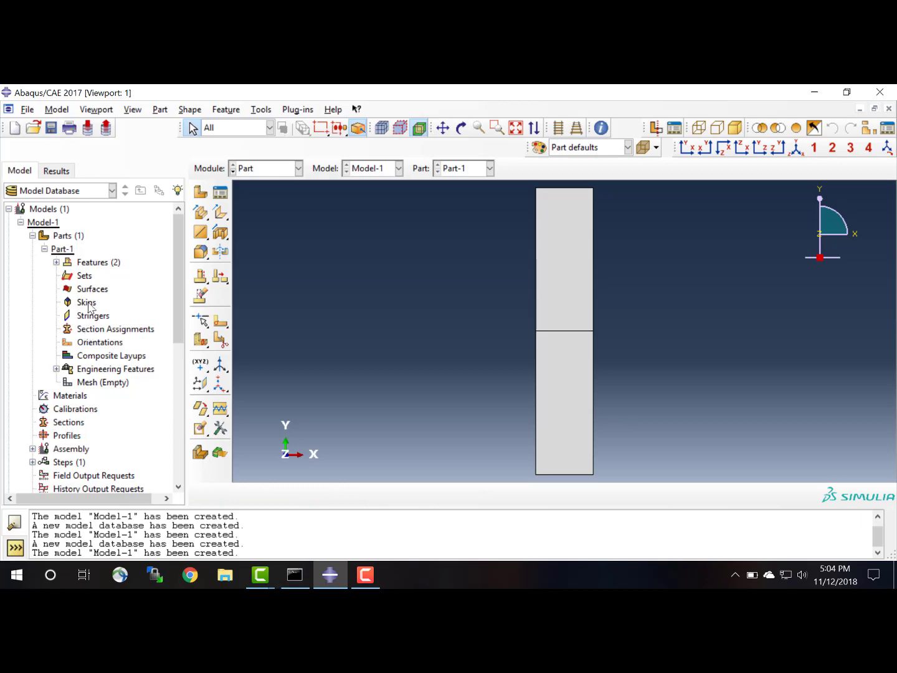
- Create a material named Steel Linear Elastic with isotropic elasticity, Young's modulus 30000 and Poisson's ratio 0.3
{"action": "double_click", "coordinate": [69, 396]}
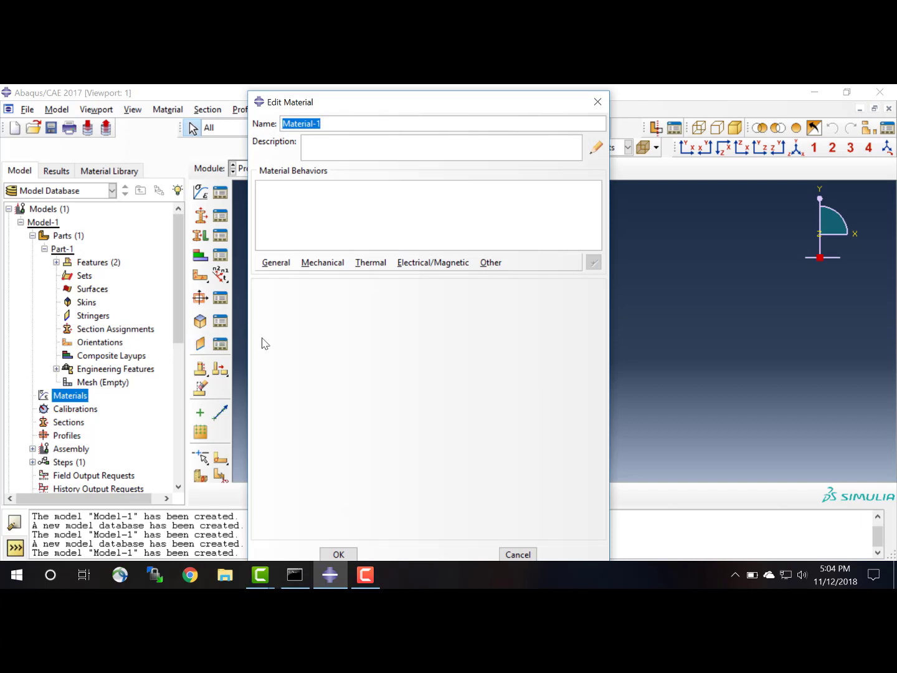
{"action": "type", "text": "S"}
{"action": "type", "text": "teel Linear Elastic"}
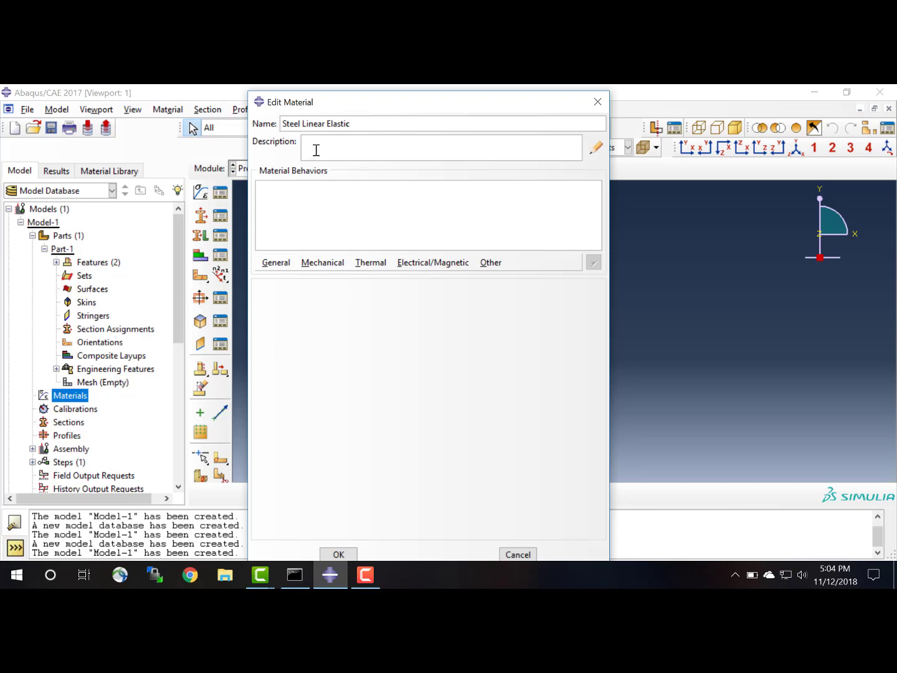
{"action": "left_click", "coordinate": [327, 266]}
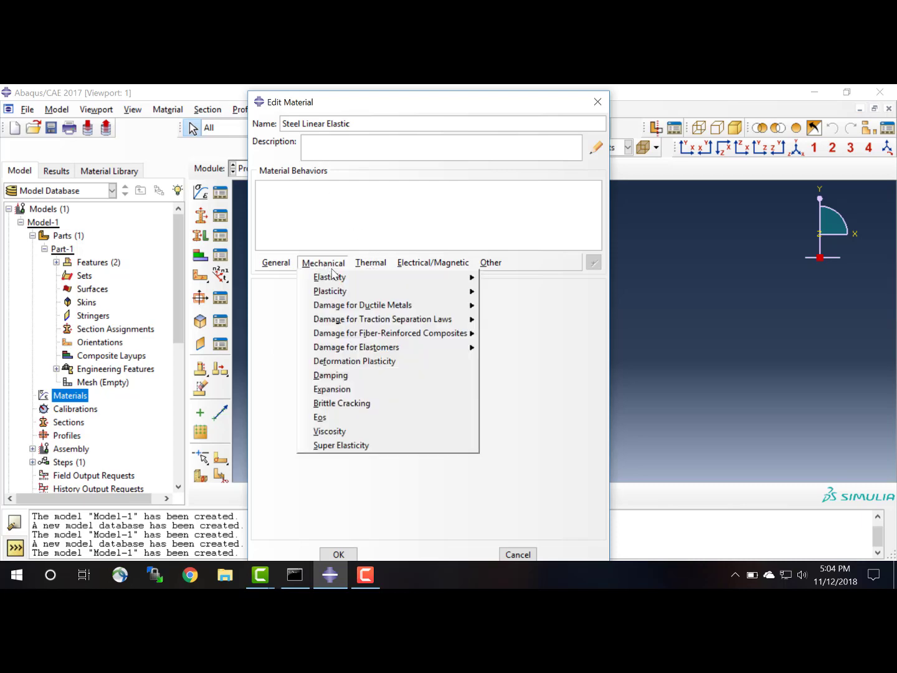
{"action": "mouse_move", "coordinate": [341, 279]}
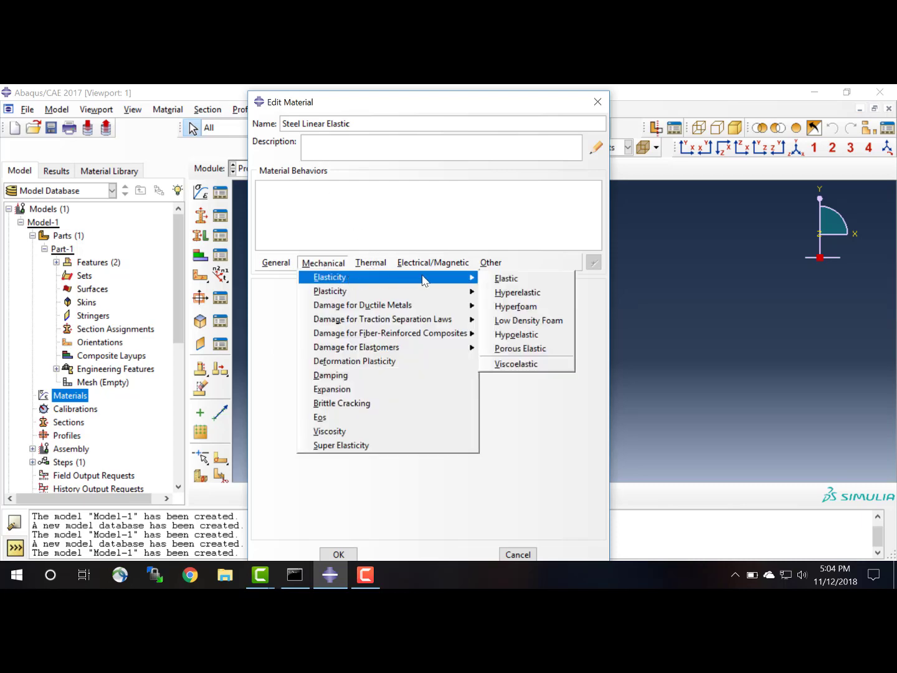
{"action": "left_click", "coordinate": [501, 280]}
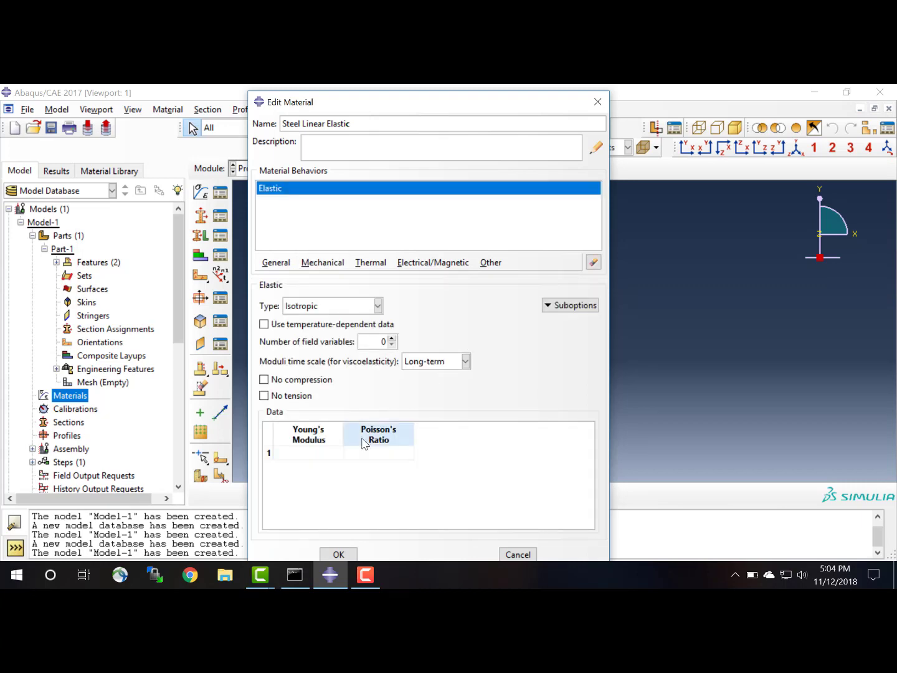
{"action": "left_click", "coordinate": [319, 454]}
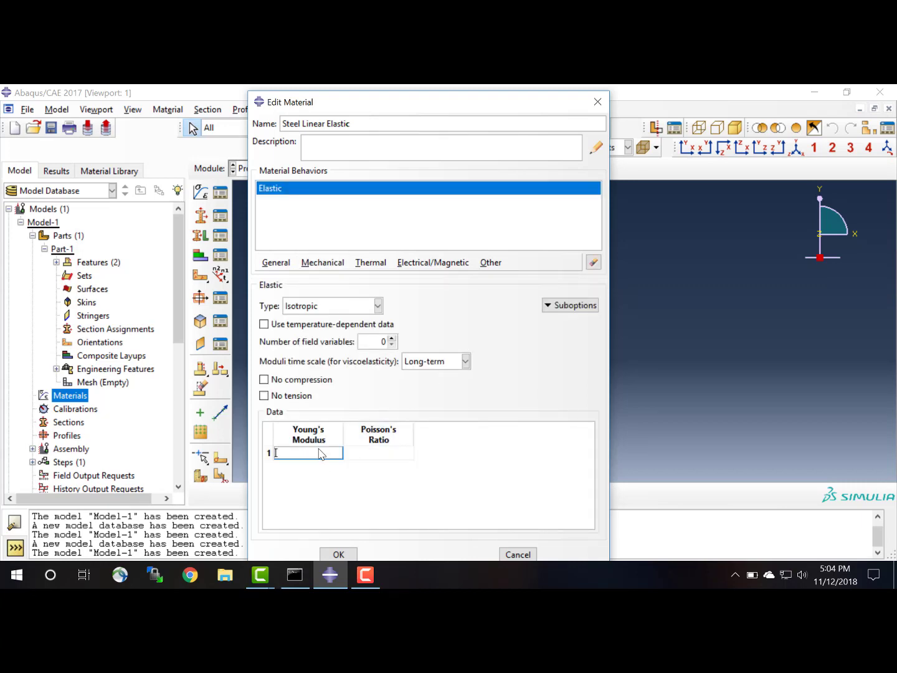
{"action": "type", "text": "30000"}
{"action": "key", "text": "Tab"}
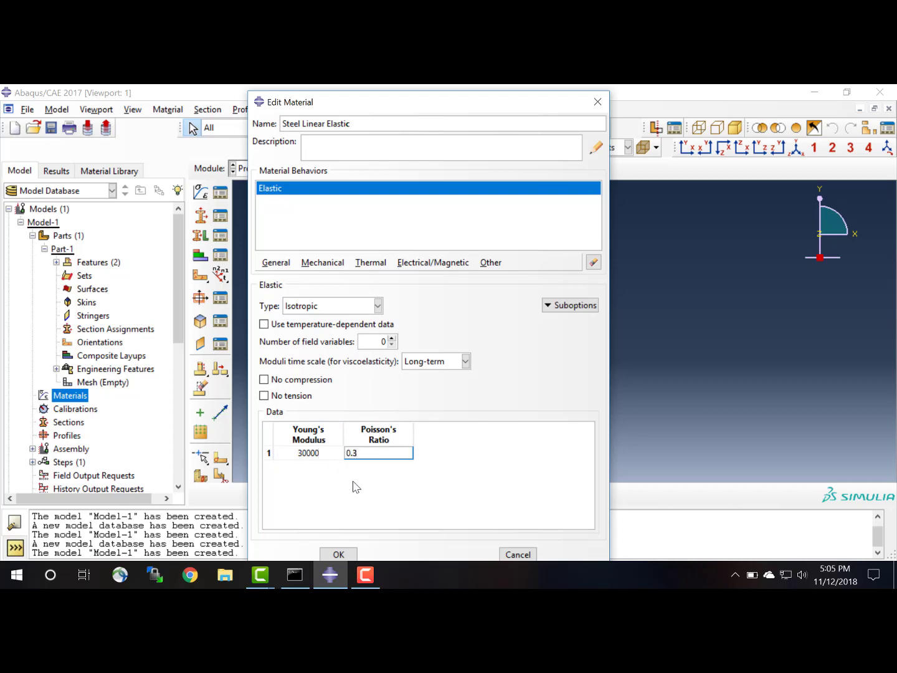
{"action": "left_click", "coordinate": [342, 553]}
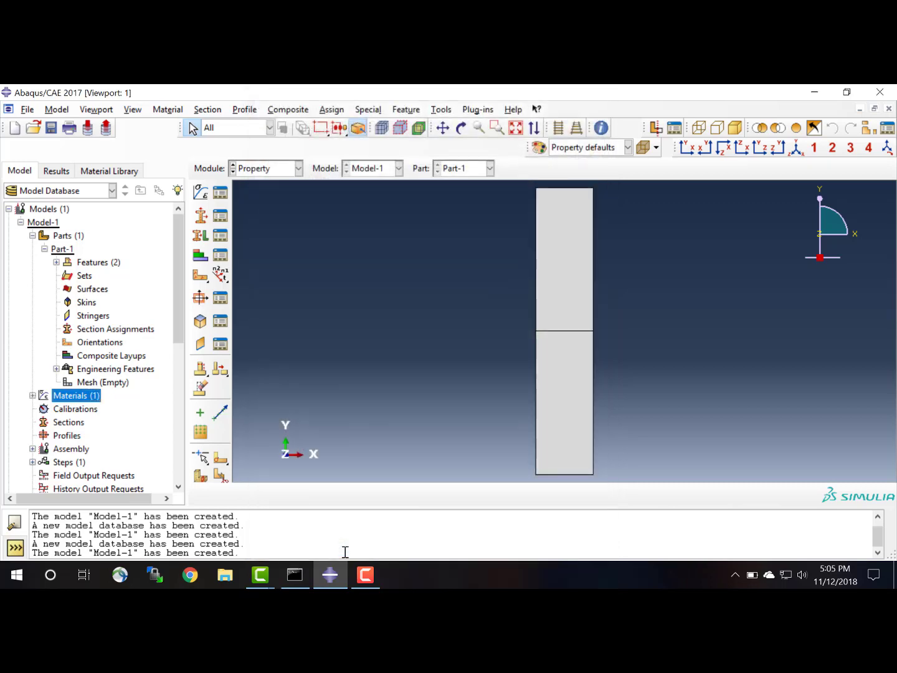
- Start a second material named Steel Nonlinear and add the Deformation Plasticity behavior to it
{"action": "left_click", "coordinate": [32, 395]}
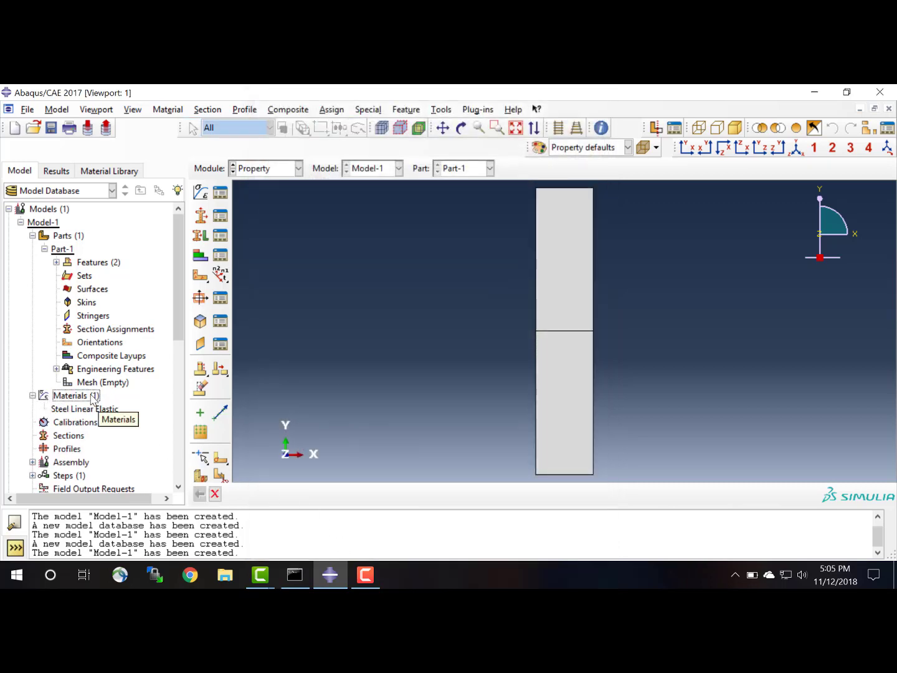
{"action": "double_click", "coordinate": [93, 396]}
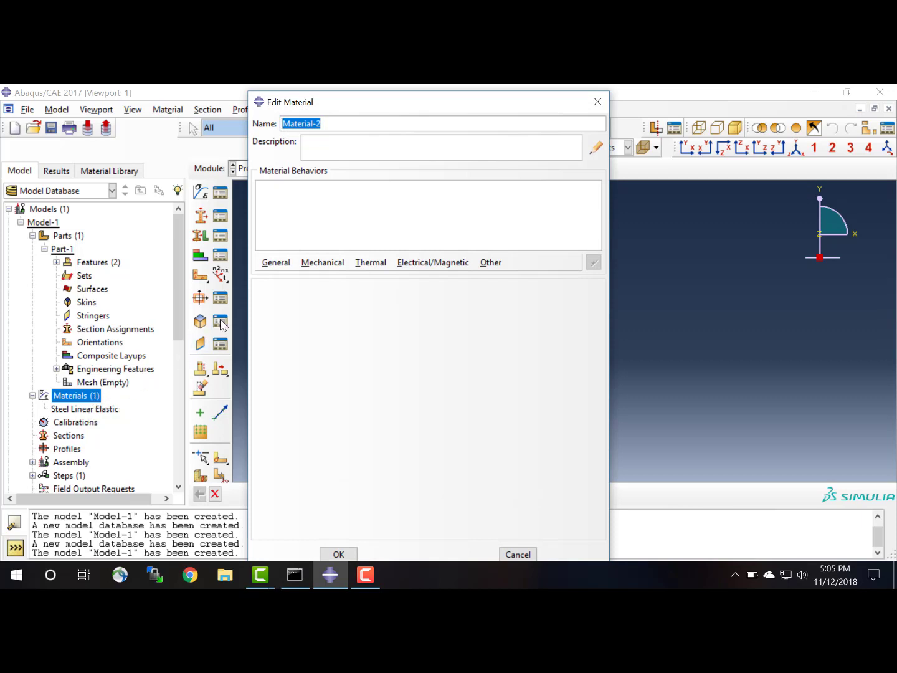
{"action": "type", "text": "Steel Nonl"}
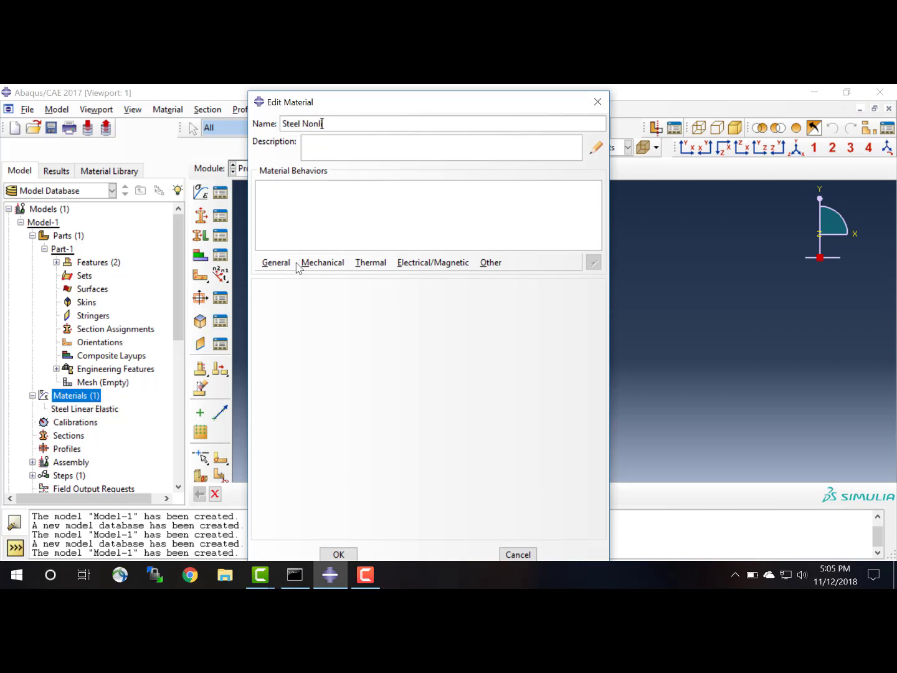
{"action": "type", "text": "inear"}
{"action": "left_click", "coordinate": [322, 262]}
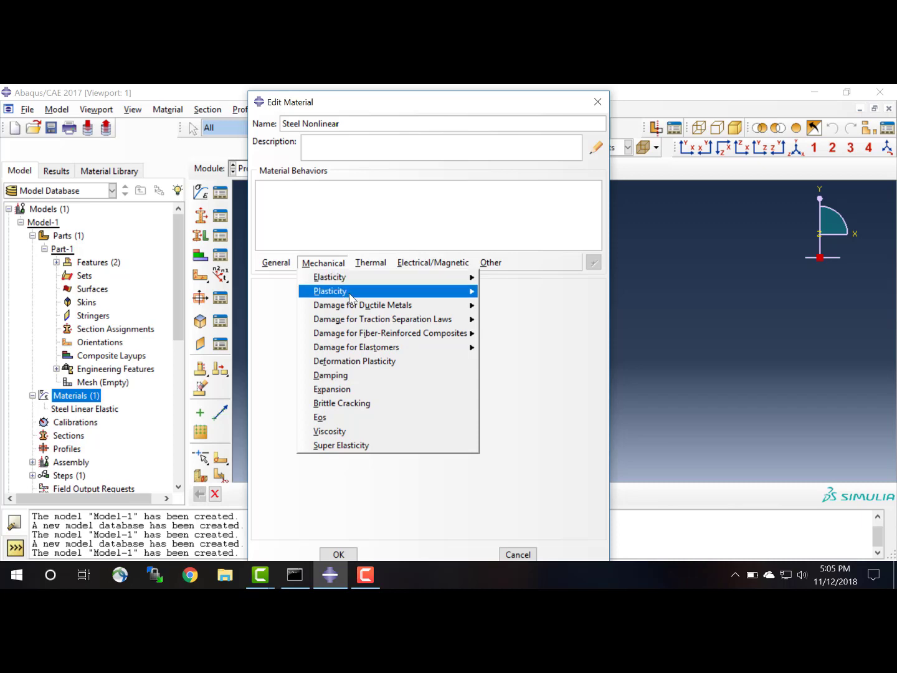
{"action": "mouse_move", "coordinate": [362, 296]}
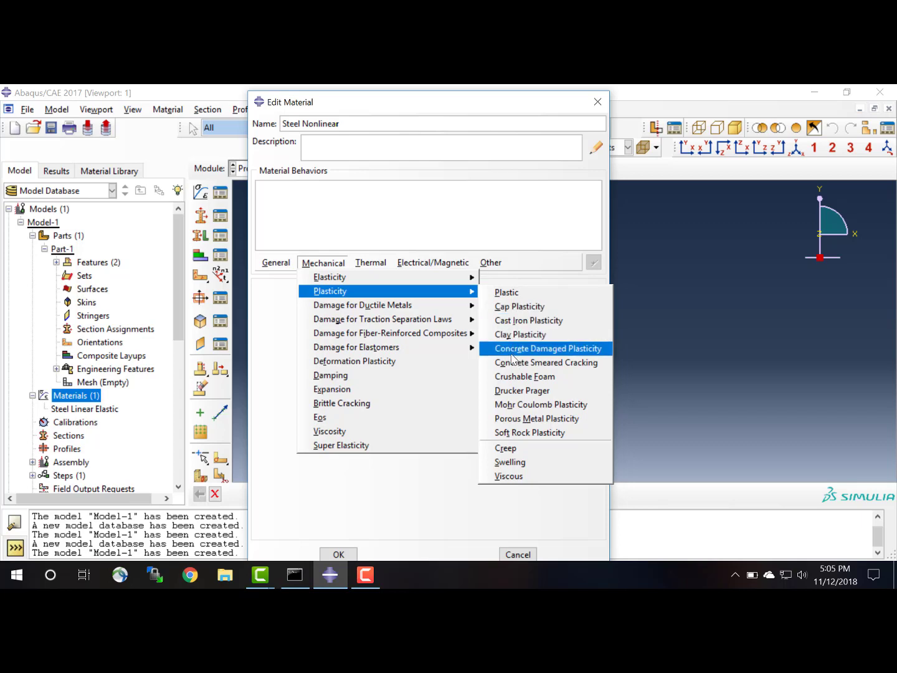
{"action": "left_click", "coordinate": [375, 364]}
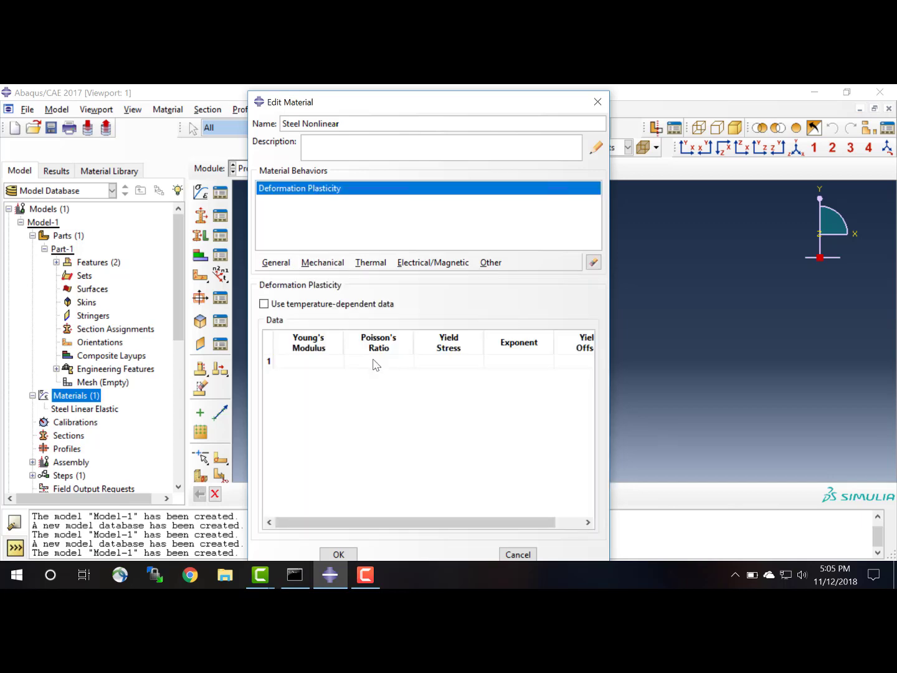
- Define Steel Nonlinear's deformation plasticity with Young's modulus 30000, Poisson's ratio 0.3, yield stress 50, exponent 5 and yield offset 0.002
{"action": "left_click", "coordinate": [312, 362]}
{"action": "left_click", "coordinate": [346, 361]}
{"action": "key", "text": "Tab"}
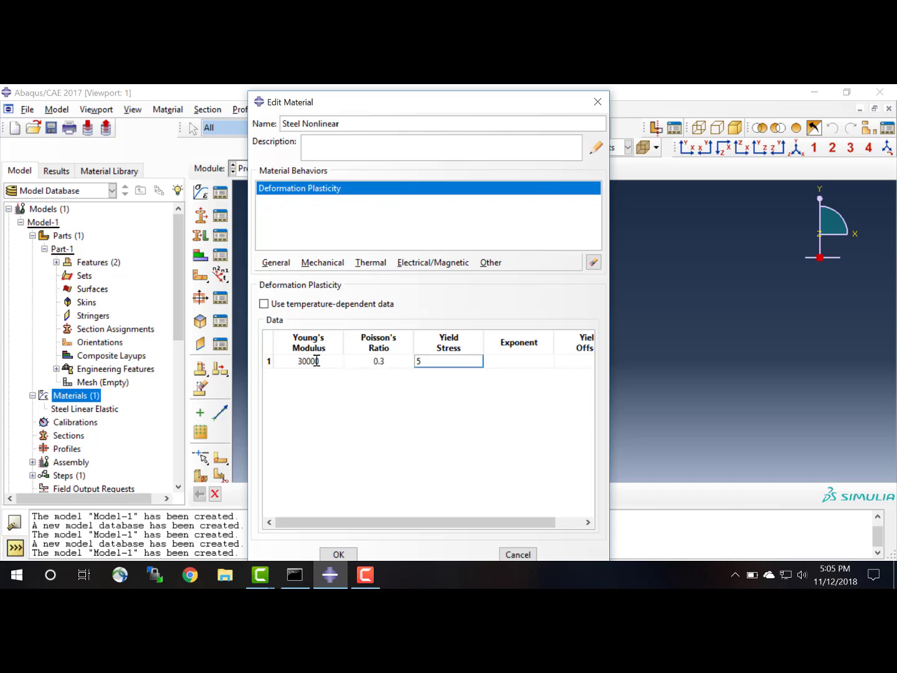
{"action": "key", "text": "Tab"}
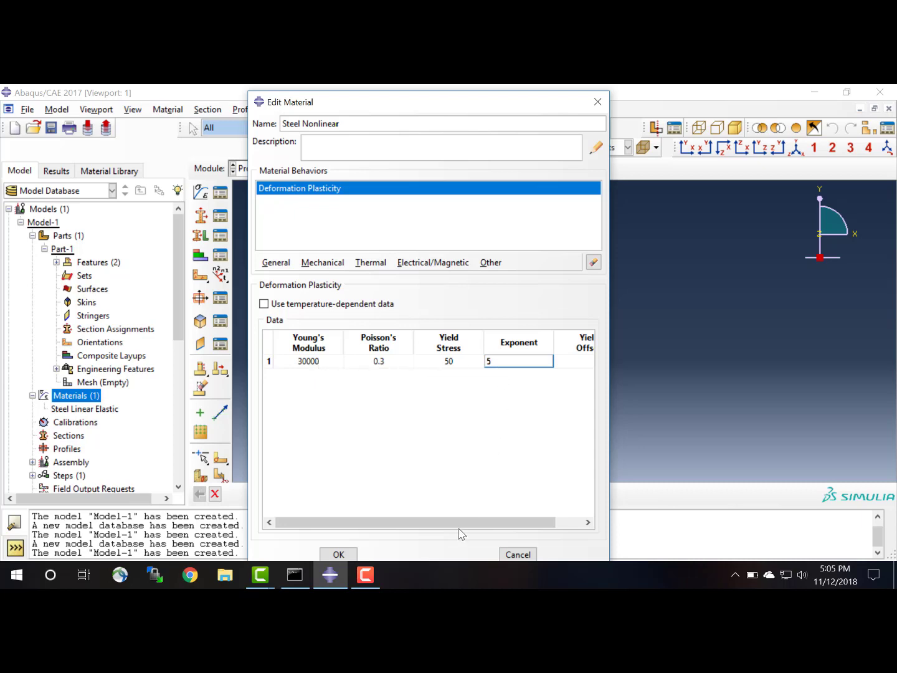
{"action": "left_click_drag", "start_coordinate": [463, 525], "coordinate": [491, 525]}
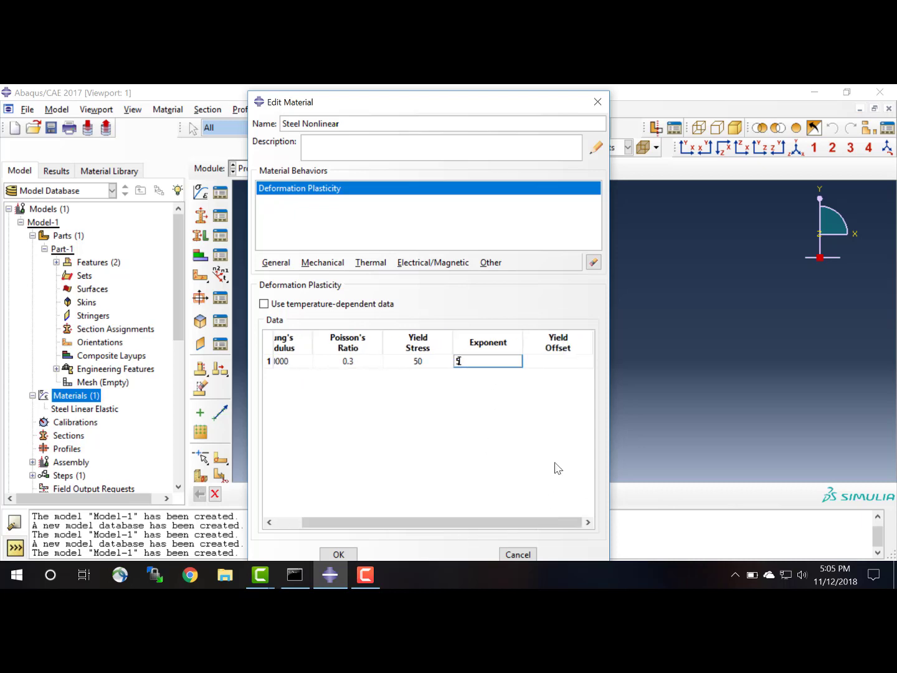
{"action": "left_click", "coordinate": [558, 360]}
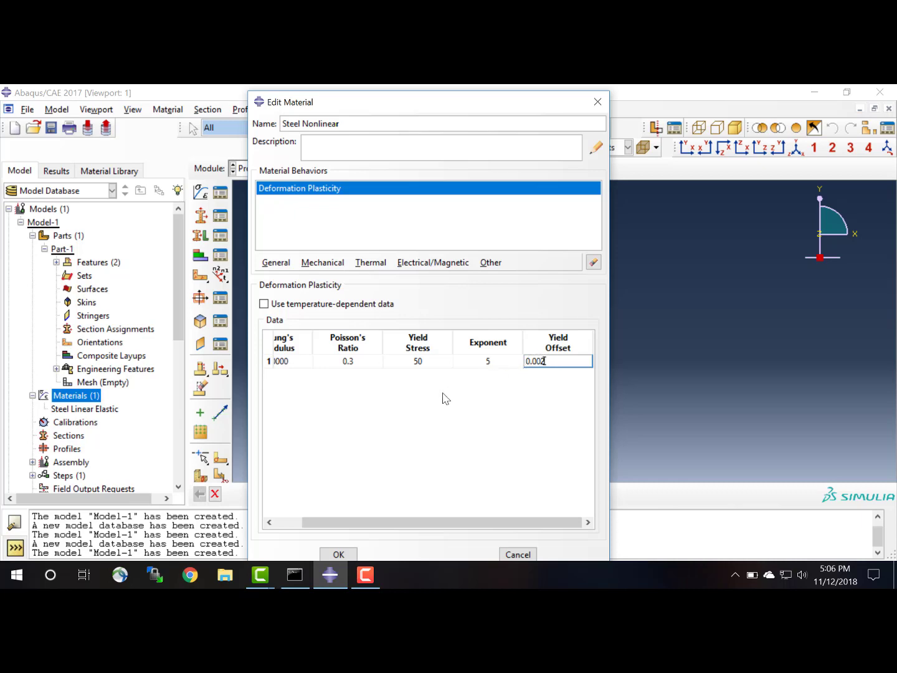
{"action": "left_click_drag", "start_coordinate": [421, 522], "coordinate": [337, 524]}
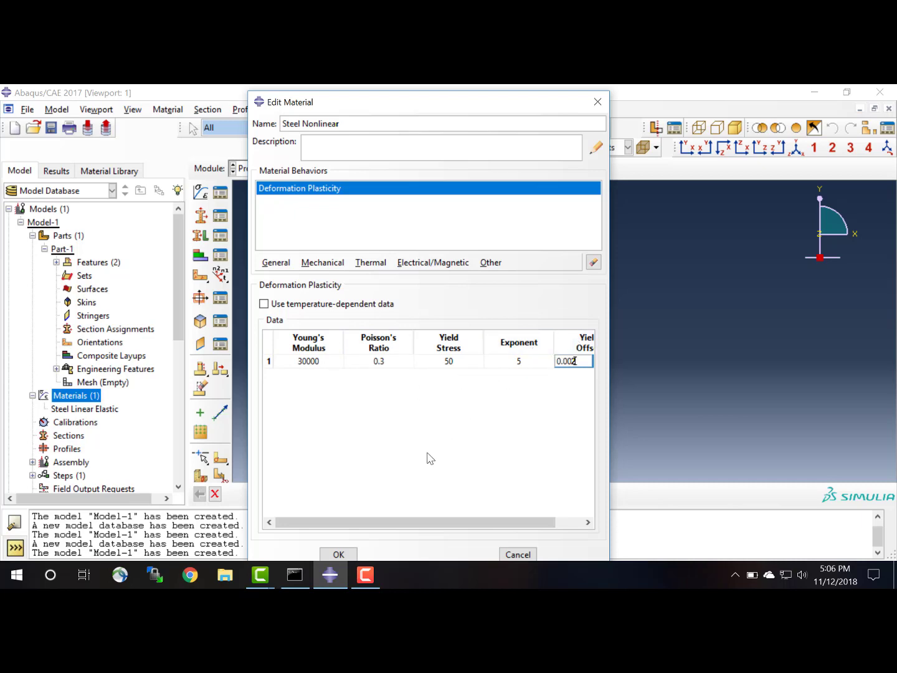
{"action": "left_click", "coordinate": [339, 554]}
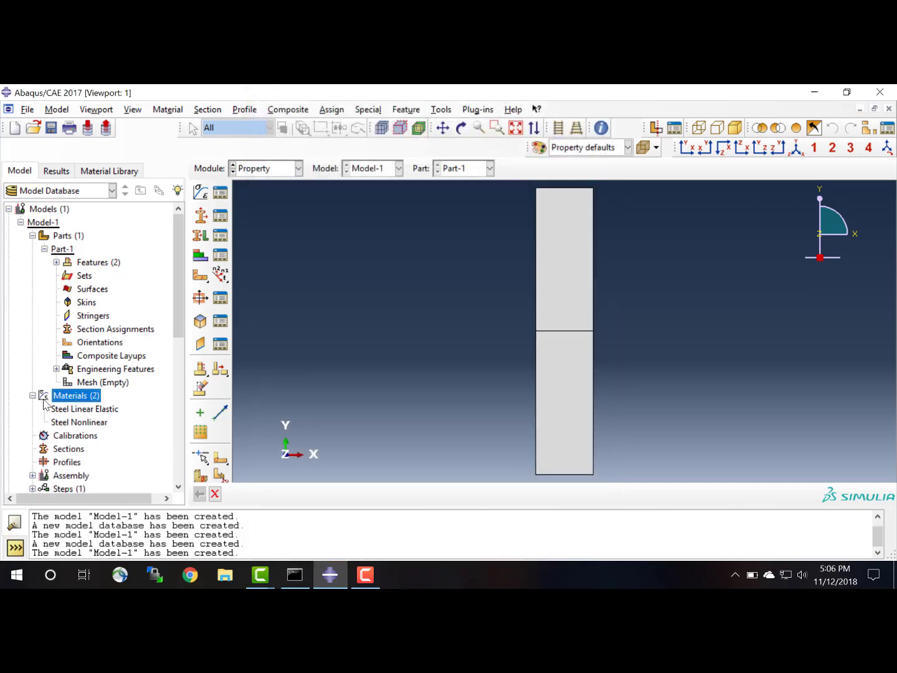
- Create a homogeneous shell section named Plate Linear Elastic with thickness 1 and the Steel Linear Elastic material
{"action": "left_click", "coordinate": [79, 409]}
{"action": "left_click", "coordinate": [87, 423]}
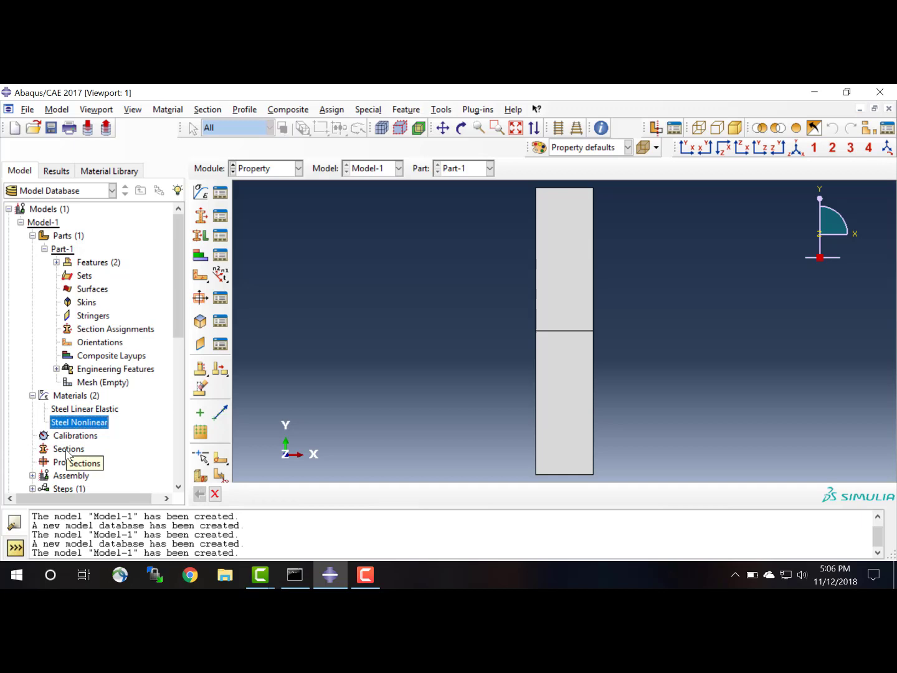
{"action": "double_click", "coordinate": [68, 449]}
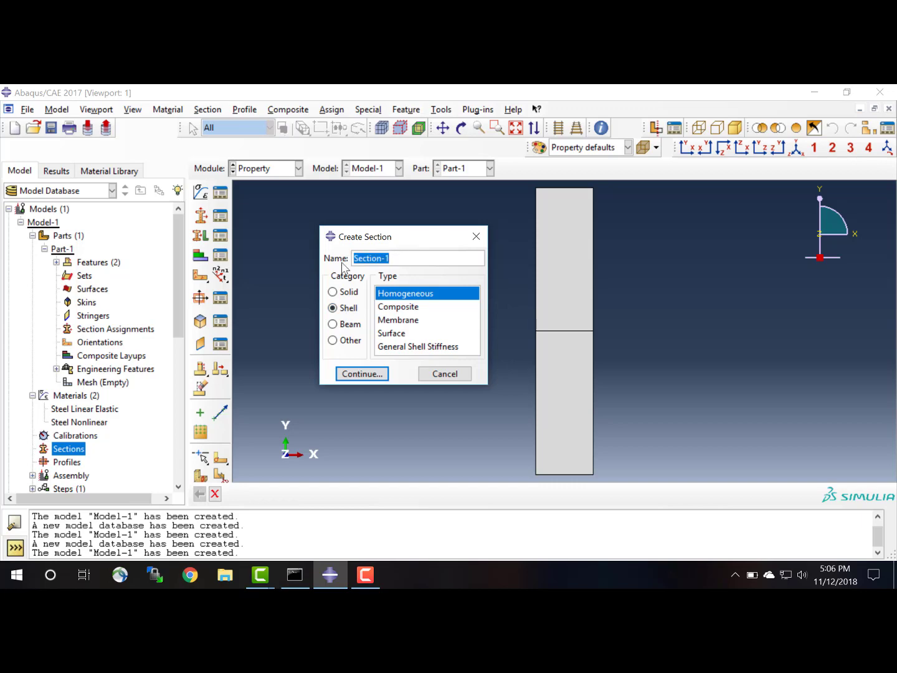
{"action": "type", "text": "Plate Linear Elastic"}
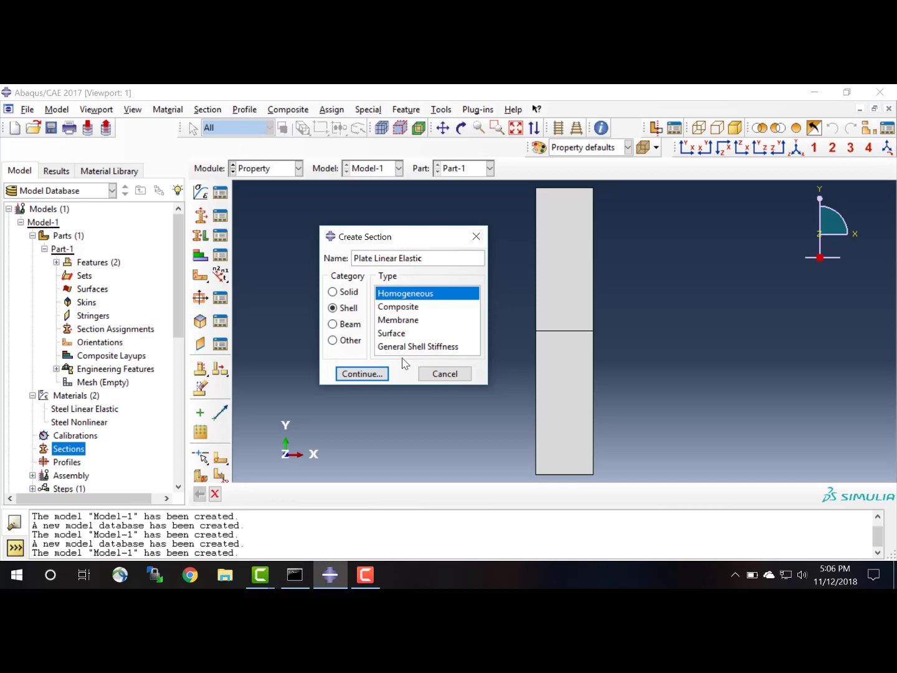
{"action": "left_click", "coordinate": [374, 375]}
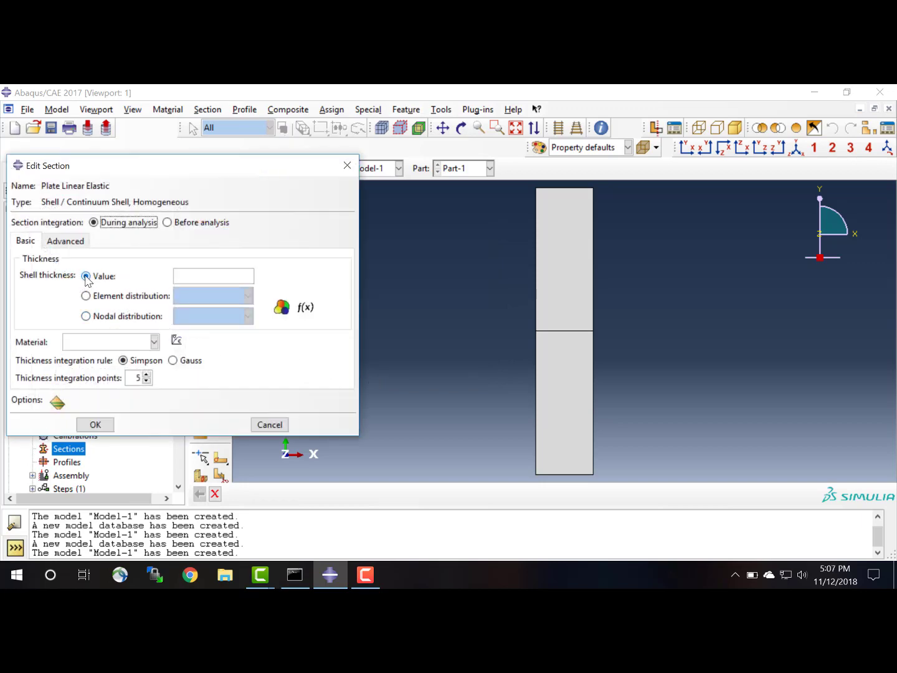
{"action": "left_click", "coordinate": [194, 278]}
{"action": "left_click", "coordinate": [154, 343]}
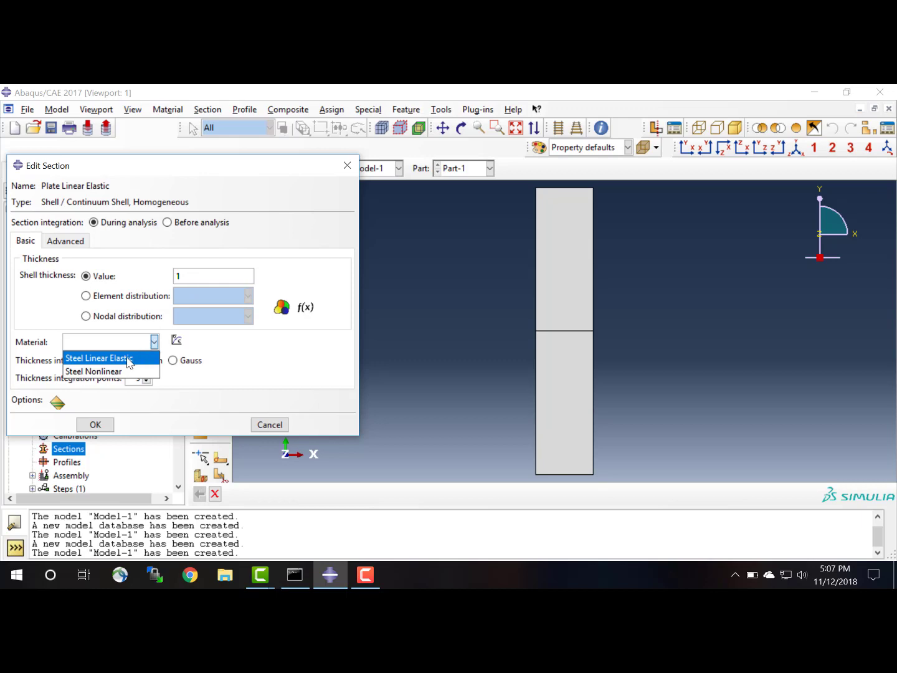
{"action": "left_click", "coordinate": [128, 361]}
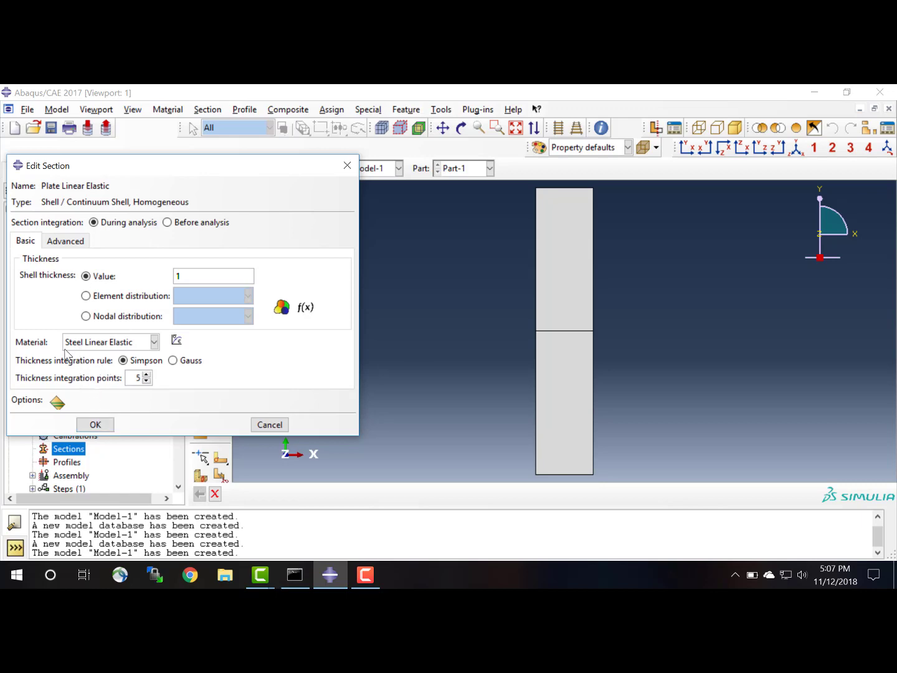
{"action": "left_click", "coordinate": [96, 425]}
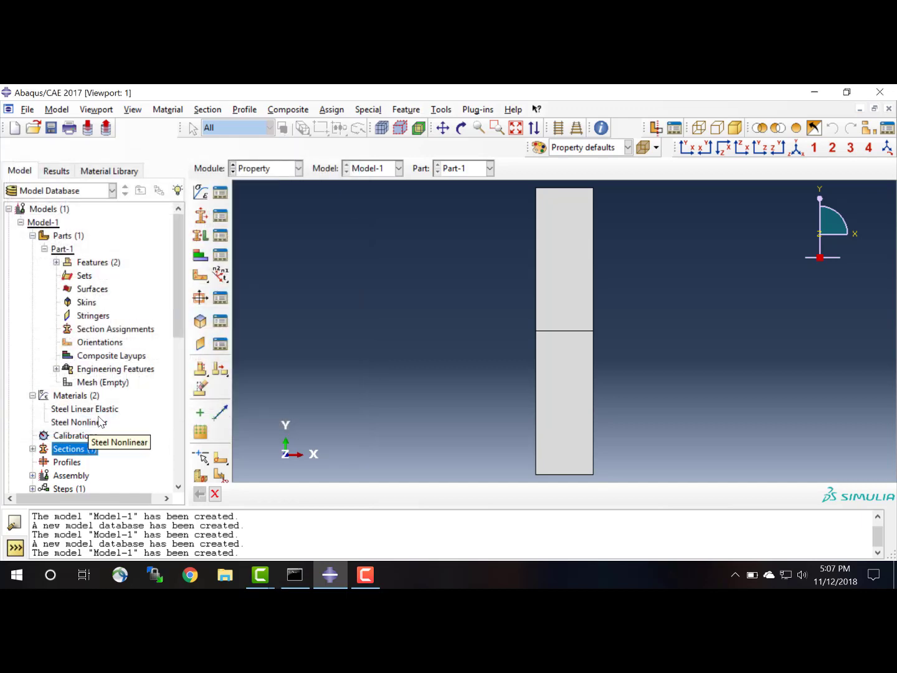
- Assign the Plate Linear Elastic section to both faces of the part, with thickness from section and middle-surface offset
{"action": "double_click", "coordinate": [103, 330]}
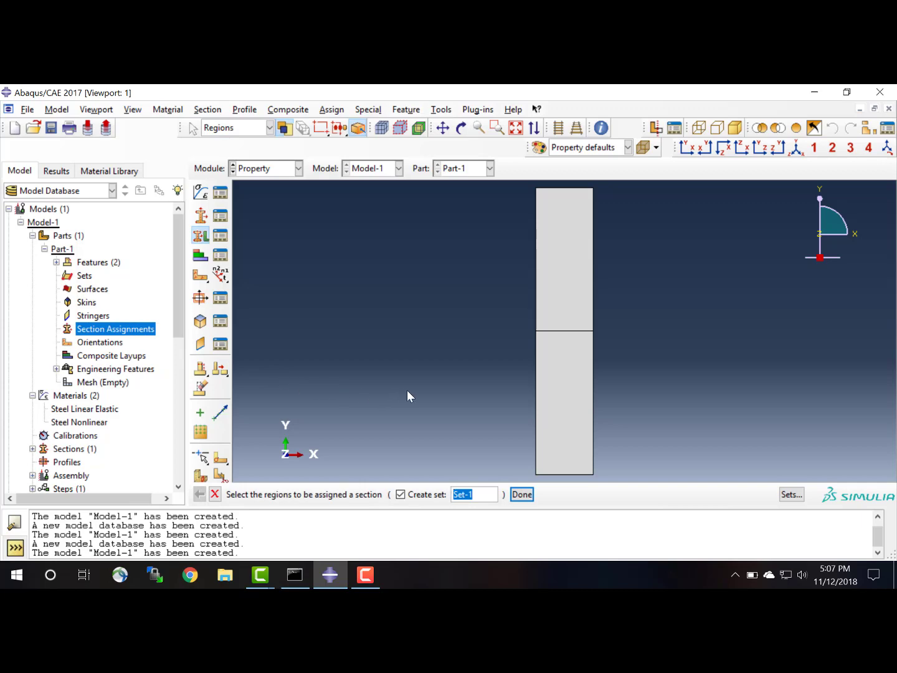
{"action": "left_click", "coordinate": [569, 388]}
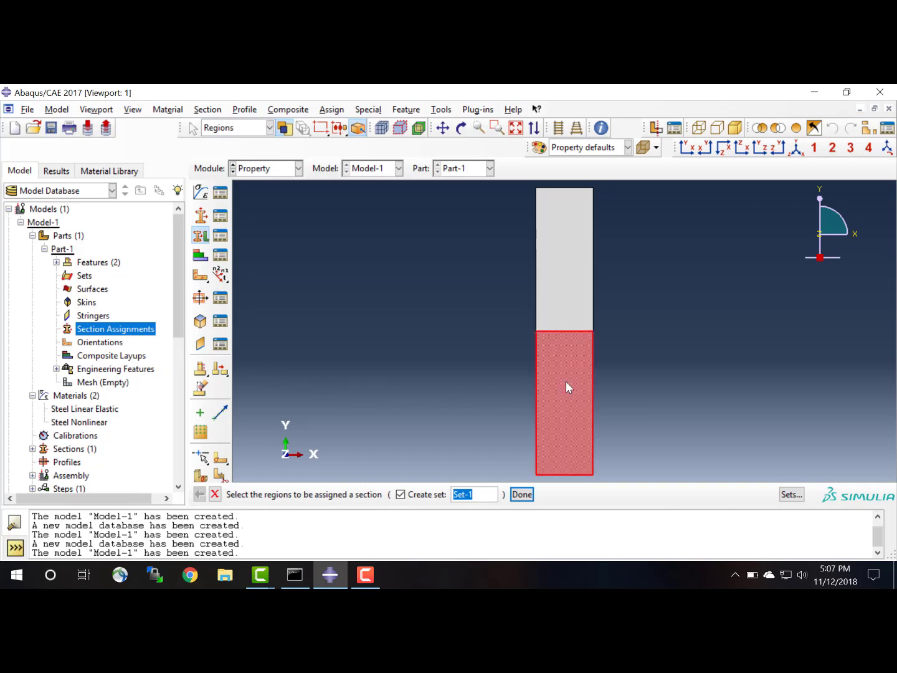
{"action": "left_click", "coordinate": [571, 298], "text": "shift"}
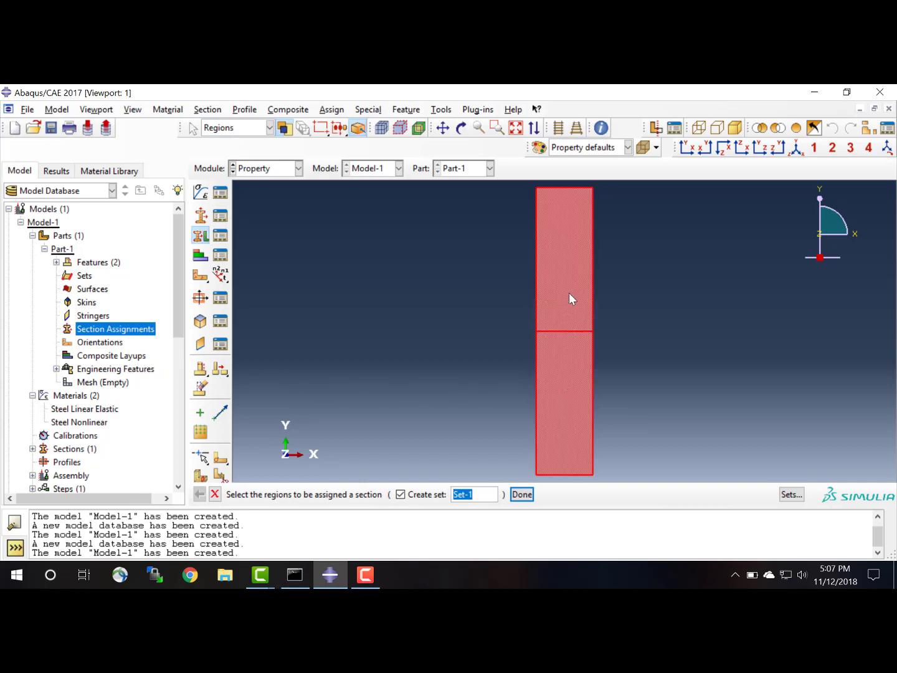
{"action": "left_click", "coordinate": [523, 494]}
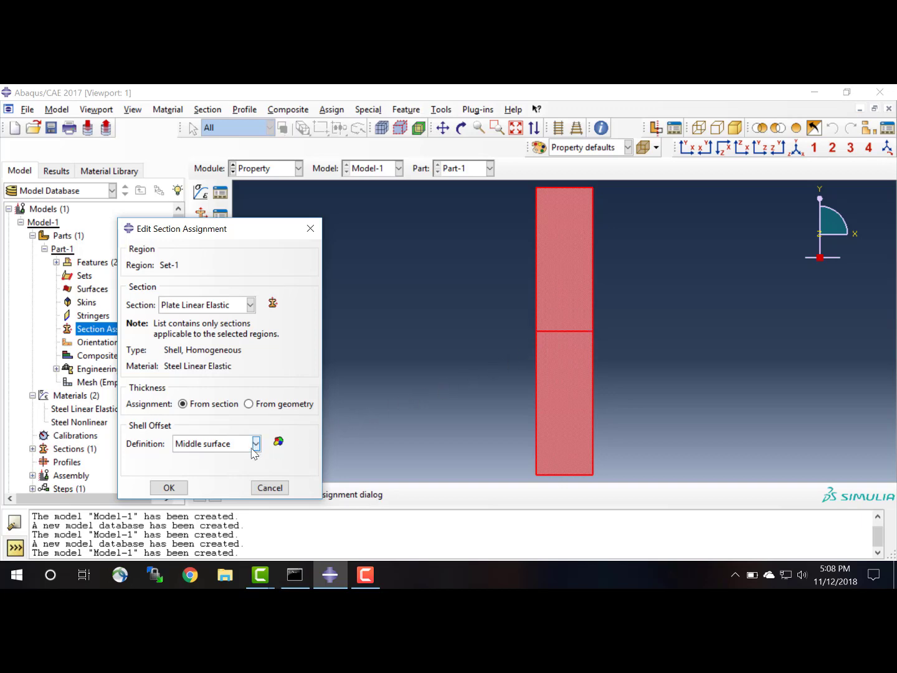
{"action": "left_click", "coordinate": [171, 488]}
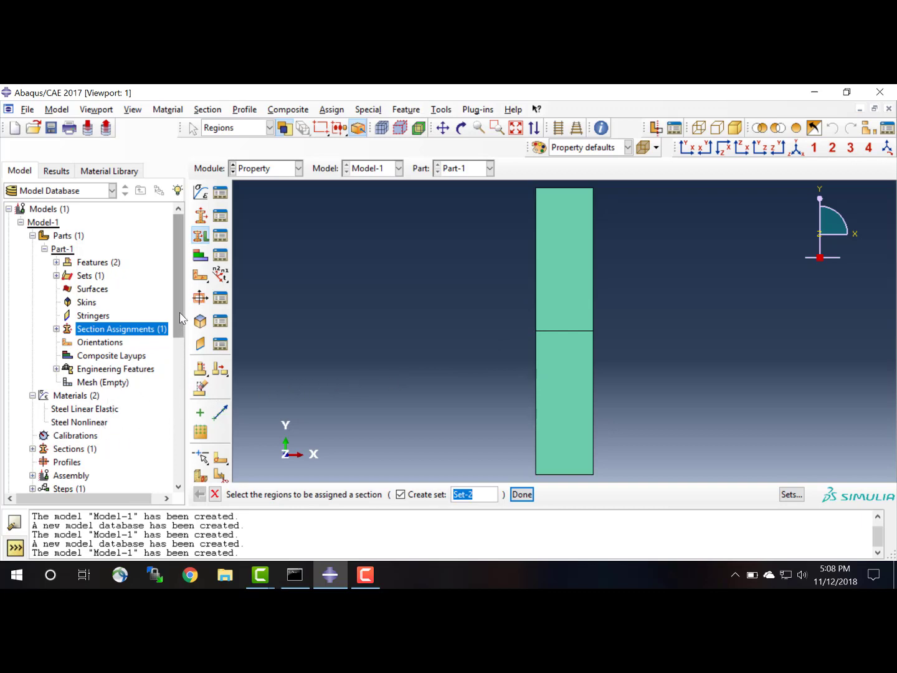
- Add a dependent instance of Part-1 to the assembly
{"action": "left_click_drag", "start_coordinate": [179, 314], "coordinate": [166, 374]}
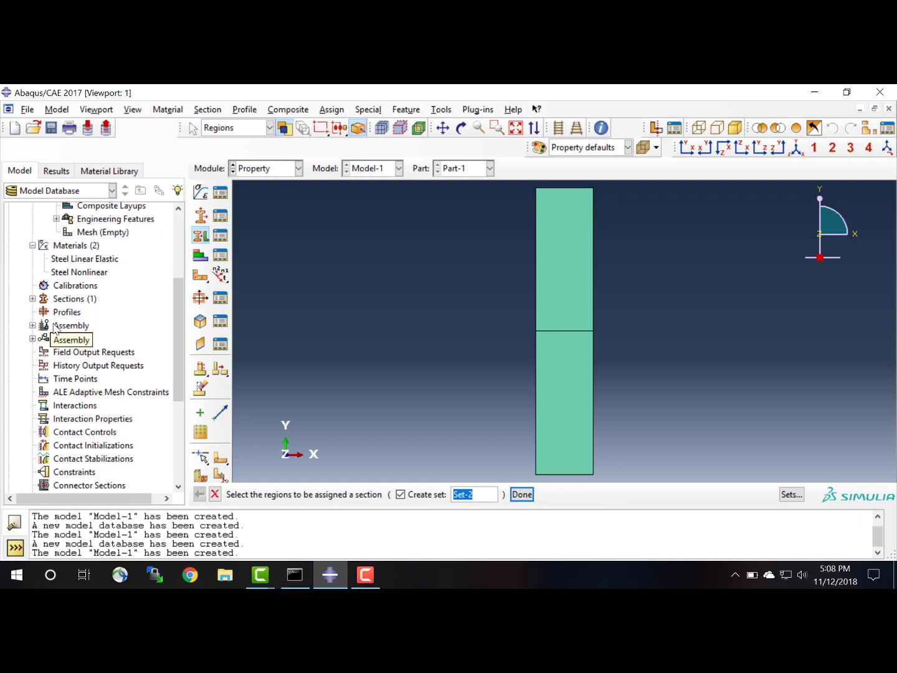
{"action": "left_click", "coordinate": [76, 328]}
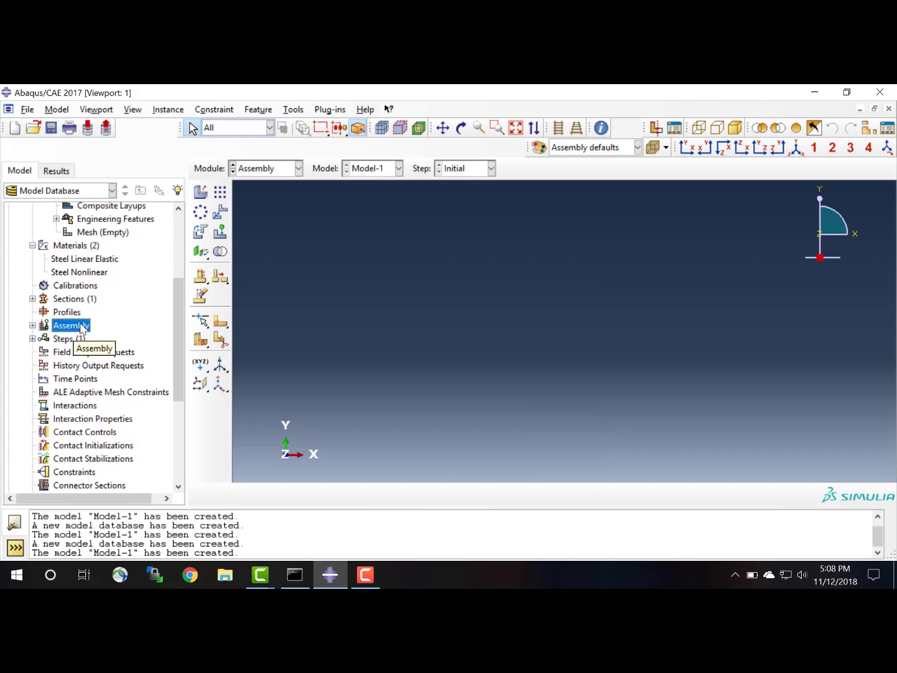
{"action": "left_click", "coordinate": [32, 326]}
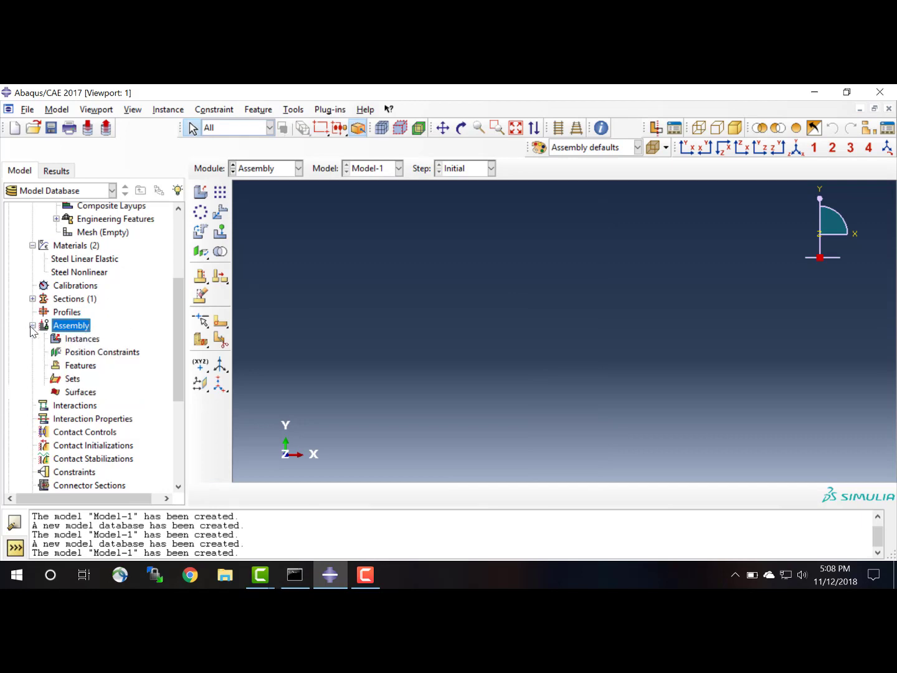
{"action": "double_click", "coordinate": [82, 340]}
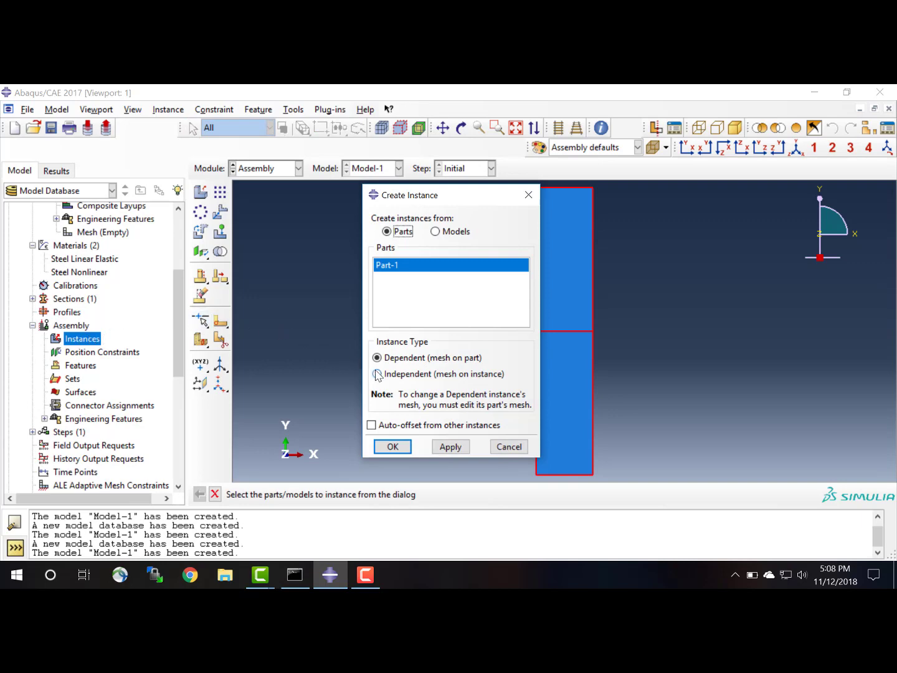
{"action": "left_click", "coordinate": [388, 450]}
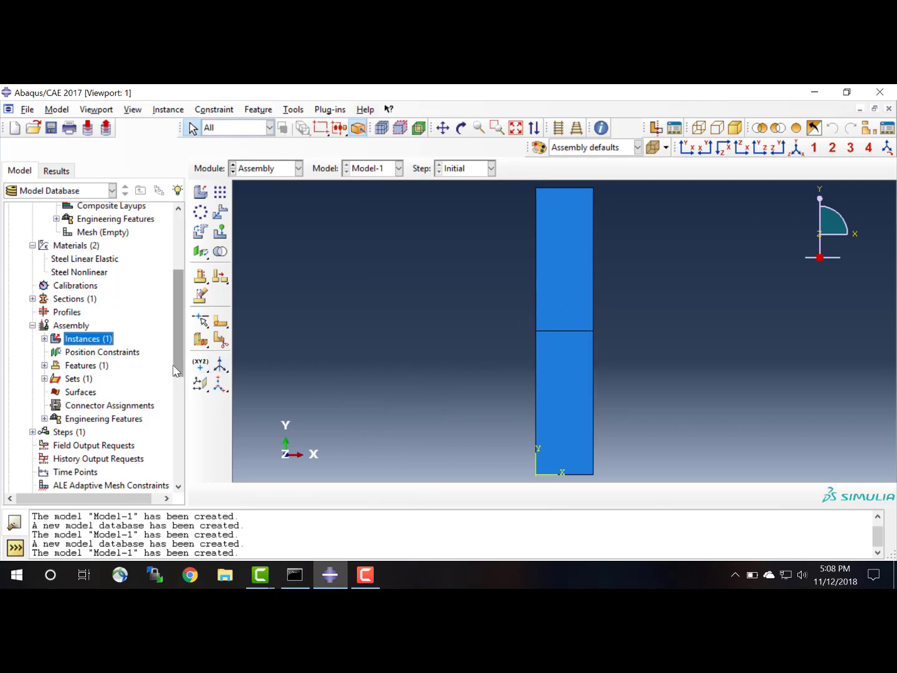
- Create a Displacement/Rotation boundary condition in the Initial step that fixes U1, U2 and U3 along the plate's bottom edge
{"action": "left_click_drag", "start_coordinate": [176, 349], "coordinate": [173, 434]}
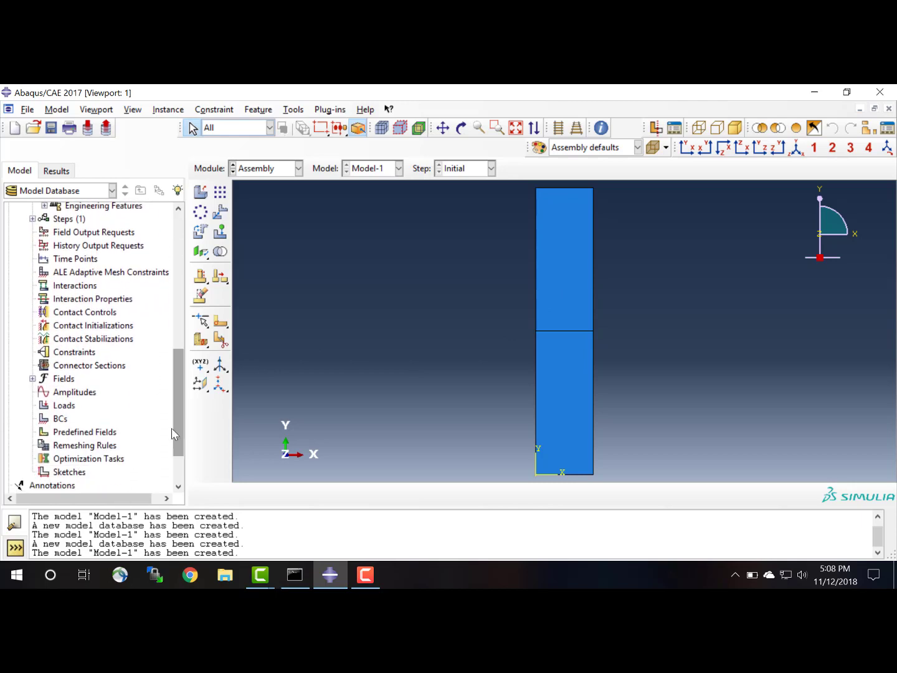
{"action": "left_click", "coordinate": [59, 420]}
{"action": "double_click", "coordinate": [60, 419]}
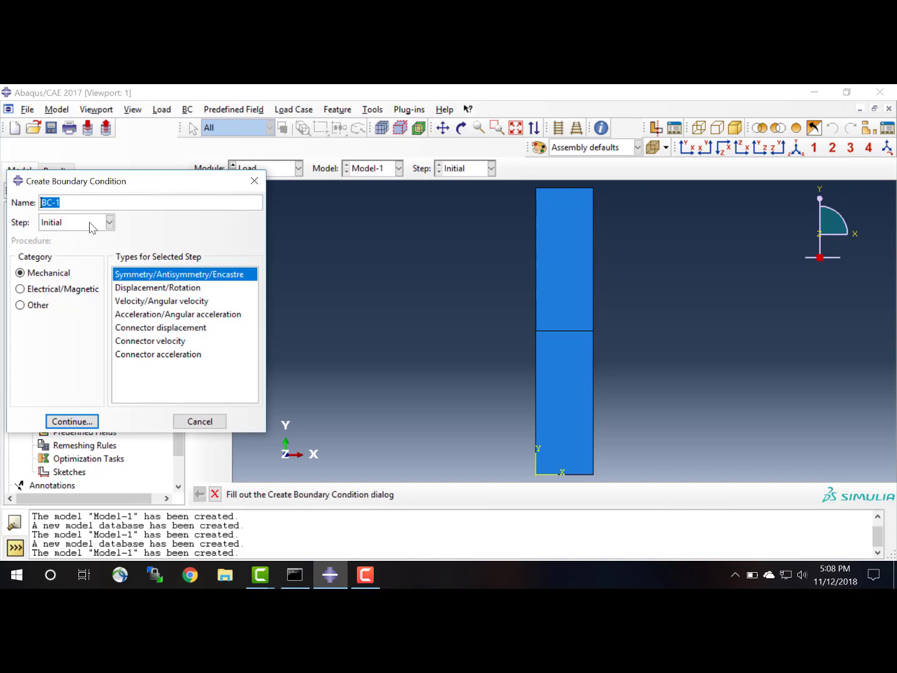
{"action": "left_click", "coordinate": [137, 289]}
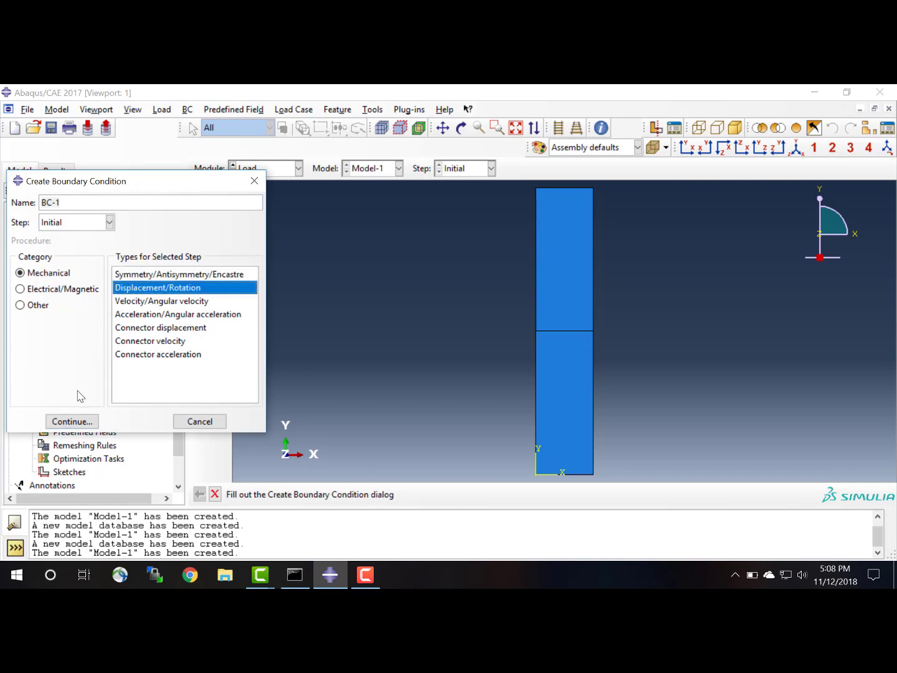
{"action": "left_click", "coordinate": [72, 422]}
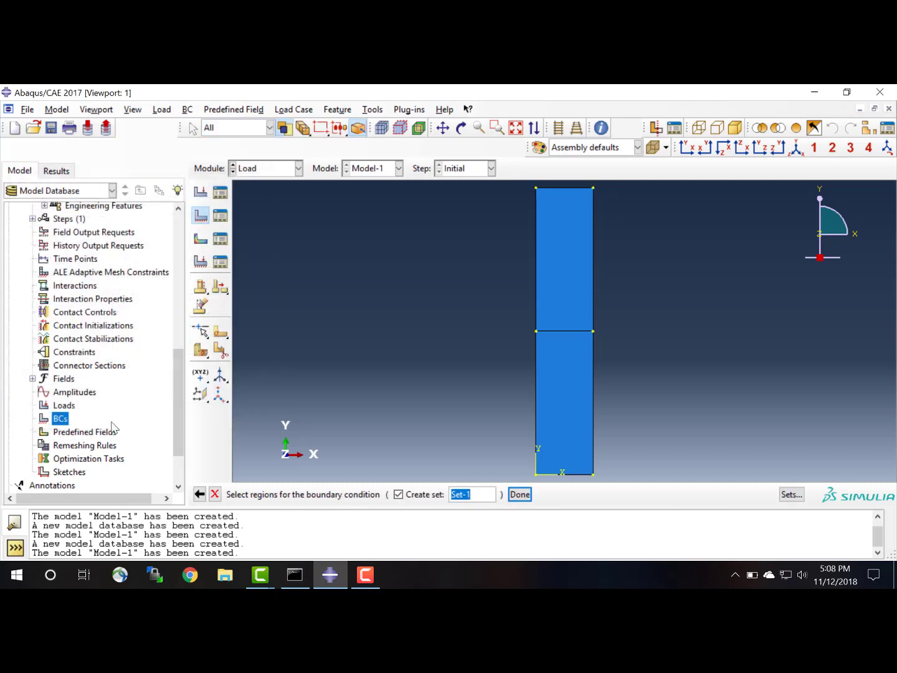
{"action": "left_click", "coordinate": [570, 475]}
{"action": "left_click", "coordinate": [520, 496]}
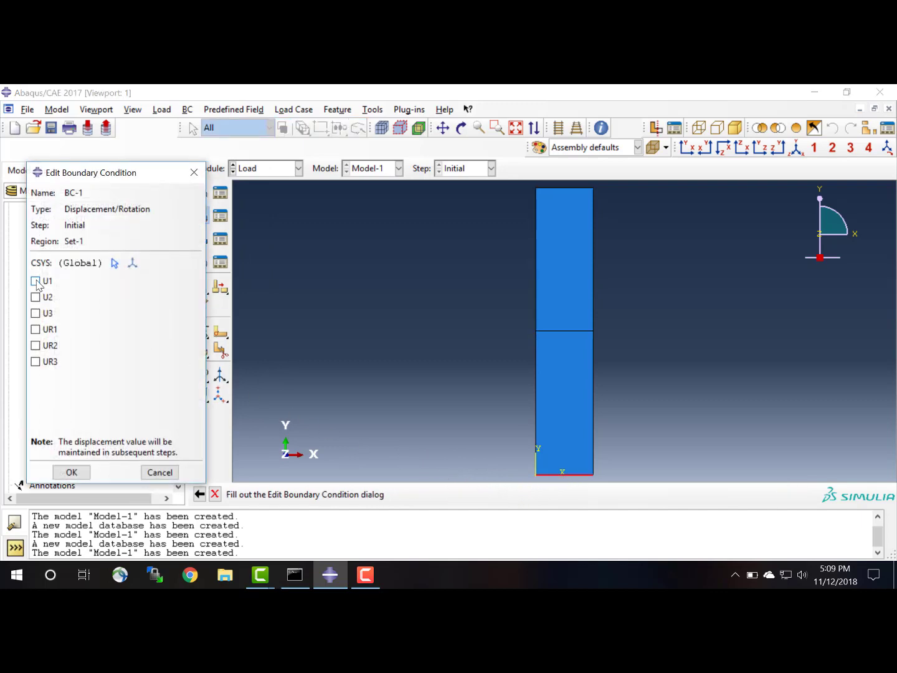
{"action": "left_click", "coordinate": [35, 282]}
{"action": "left_click", "coordinate": [35, 297]}
{"action": "left_click", "coordinate": [36, 313]}
{"action": "left_click", "coordinate": [71, 474]}
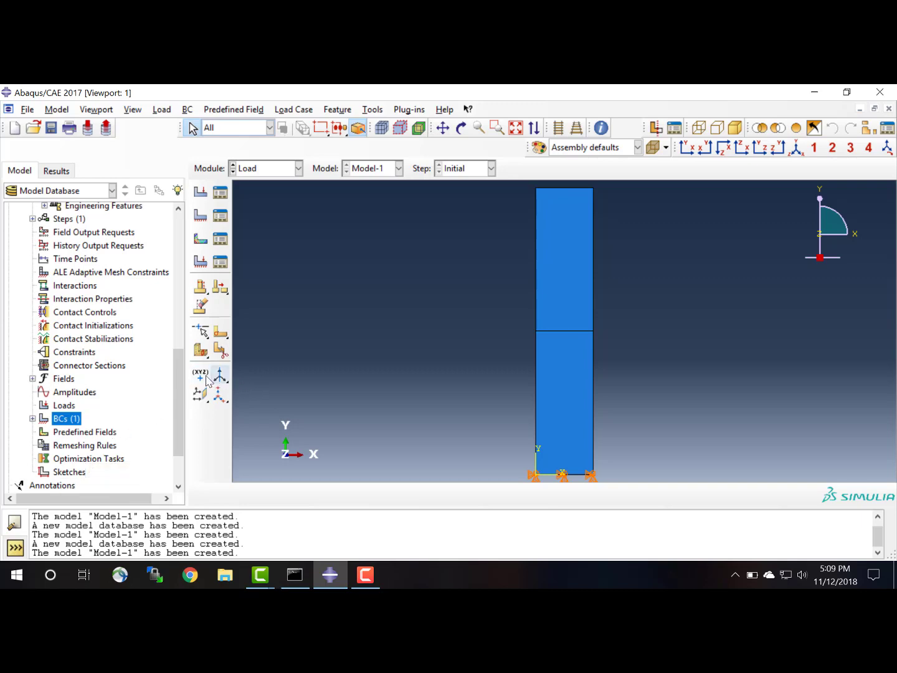
- Create a second Displacement/Rotation boundary condition in the Initial step that fixes U1 and U3 along the plate's top edge
{"action": "double_click", "coordinate": [62, 419]}
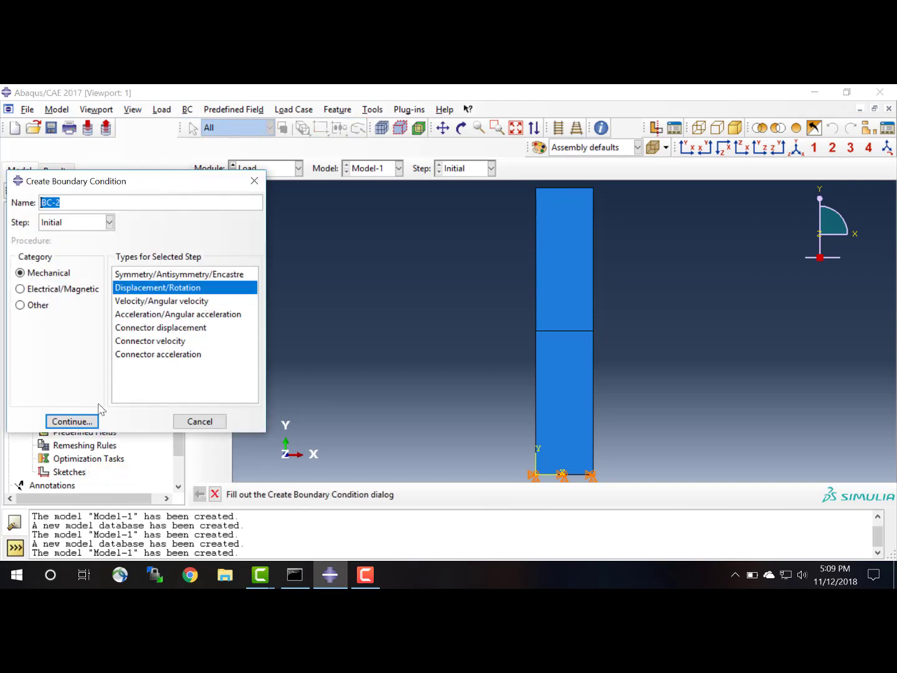
{"action": "left_click", "coordinate": [87, 424]}
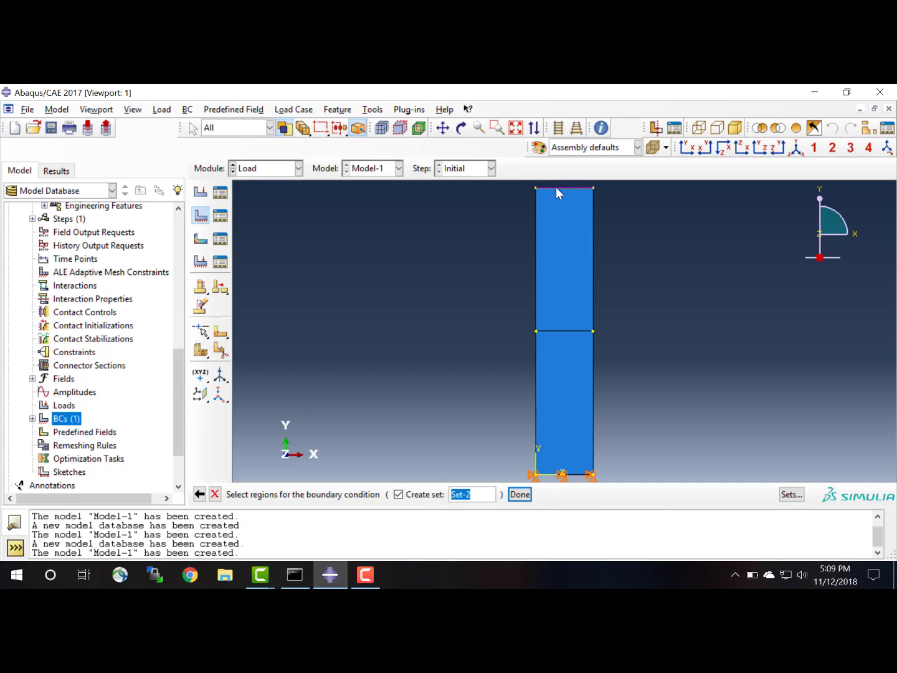
{"action": "left_click", "coordinate": [520, 494]}
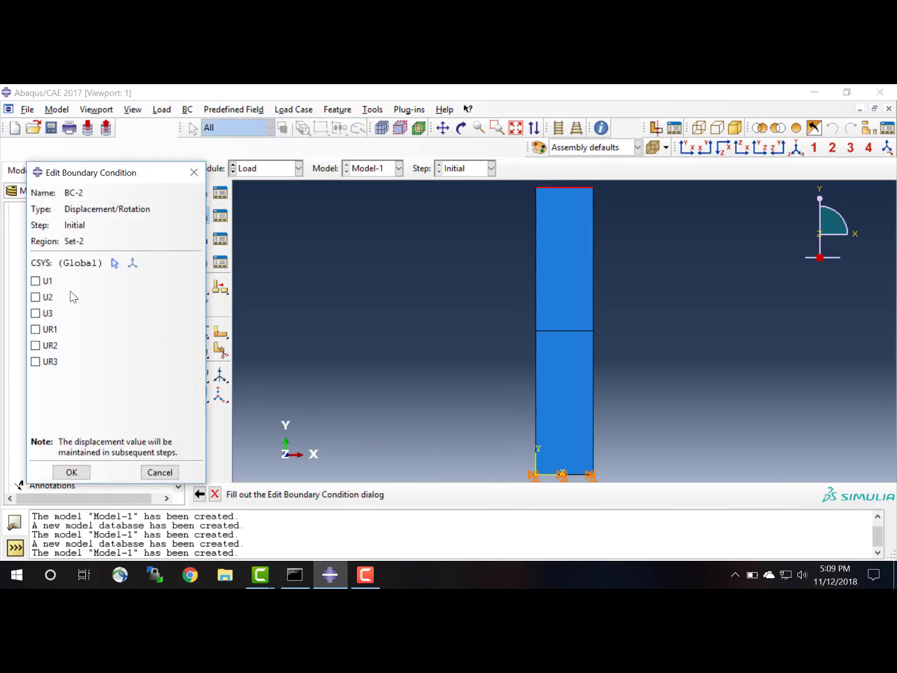
{"action": "left_click", "coordinate": [38, 283]}
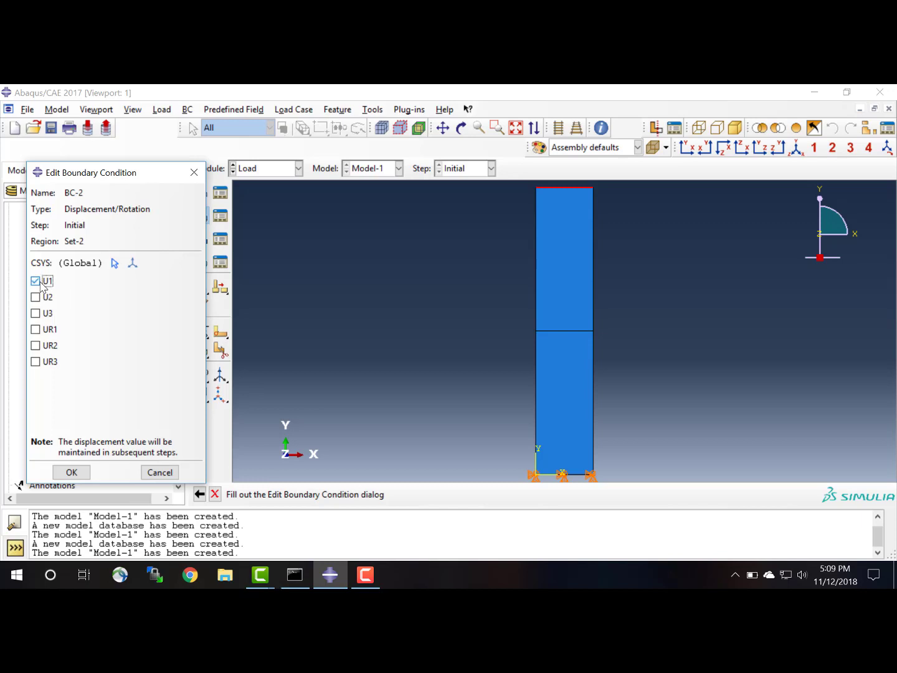
{"action": "left_click", "coordinate": [37, 313]}
{"action": "left_click", "coordinate": [72, 472]}
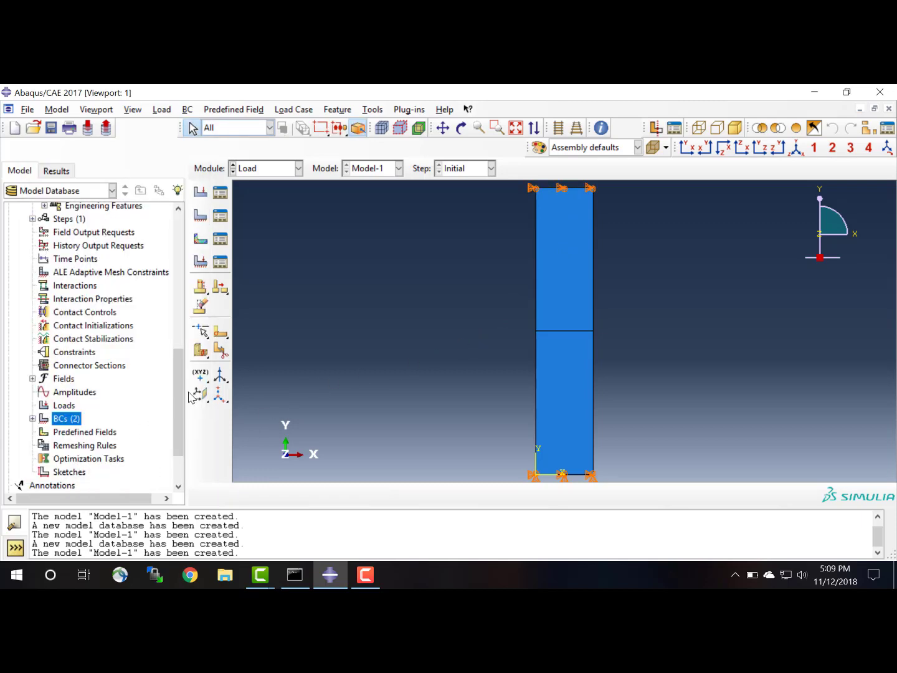
{"action": "scroll", "coordinate": [170, 416], "scroll_direction": "down", "scroll_amount": 3}
{"action": "scroll", "coordinate": [168, 416], "scroll_direction": "up", "scroll_amount": 4}
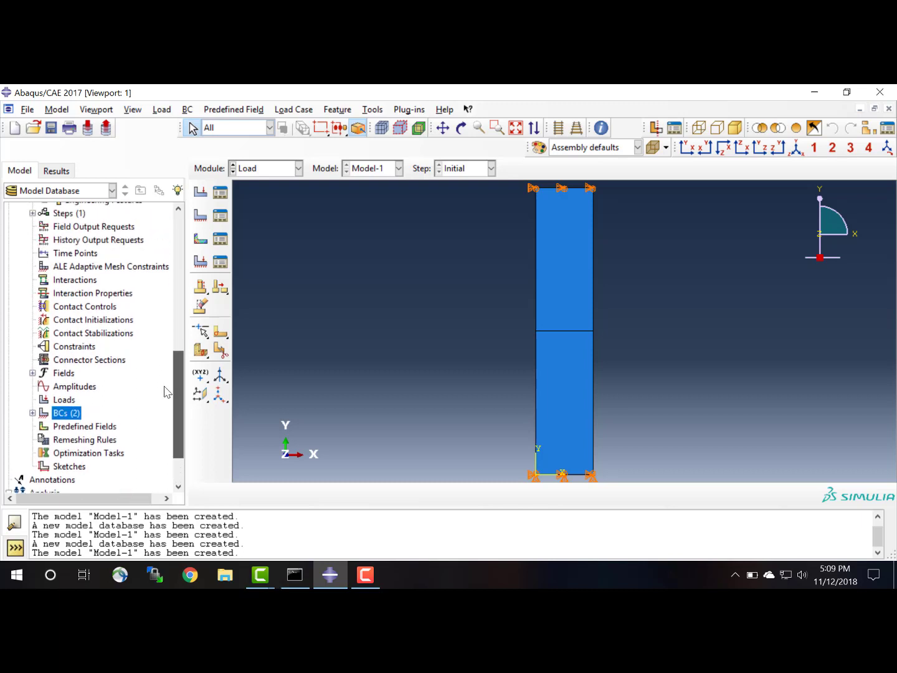
- Create a Linear perturbation Buckle step named Eigenvalue after the Initial step
{"action": "scroll", "coordinate": [159, 312], "scroll_direction": "up", "scroll_amount": 2}
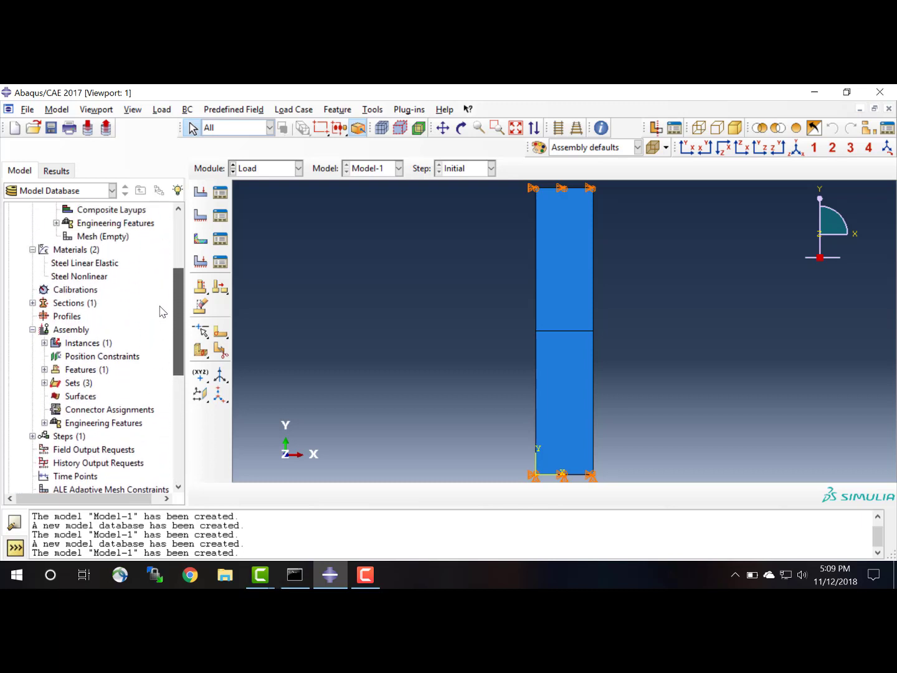
{"action": "left_click", "coordinate": [32, 337]}
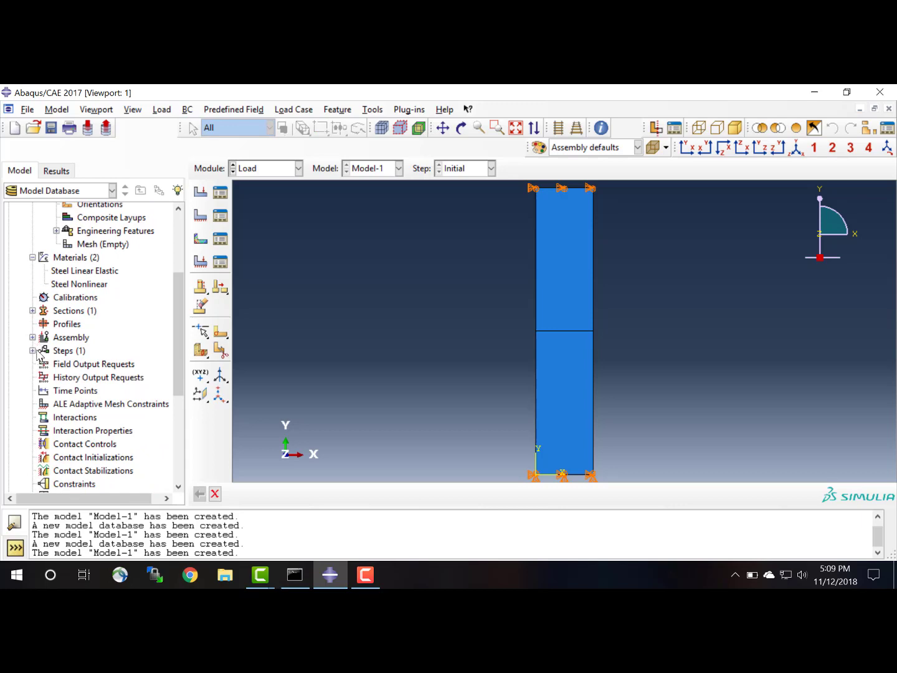
{"action": "left_click", "coordinate": [35, 351]}
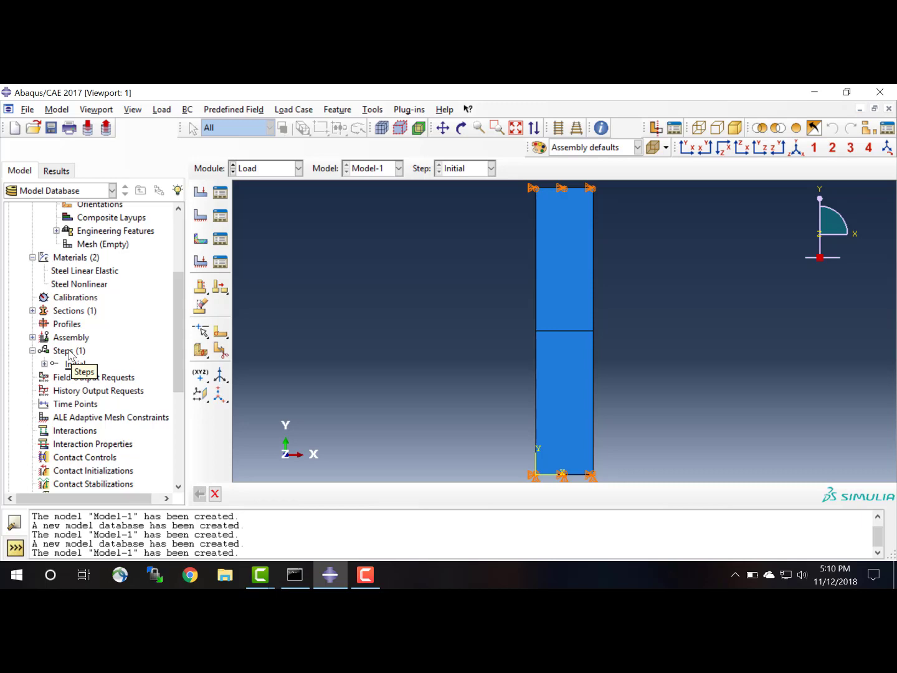
{"action": "double_click", "coordinate": [69, 351]}
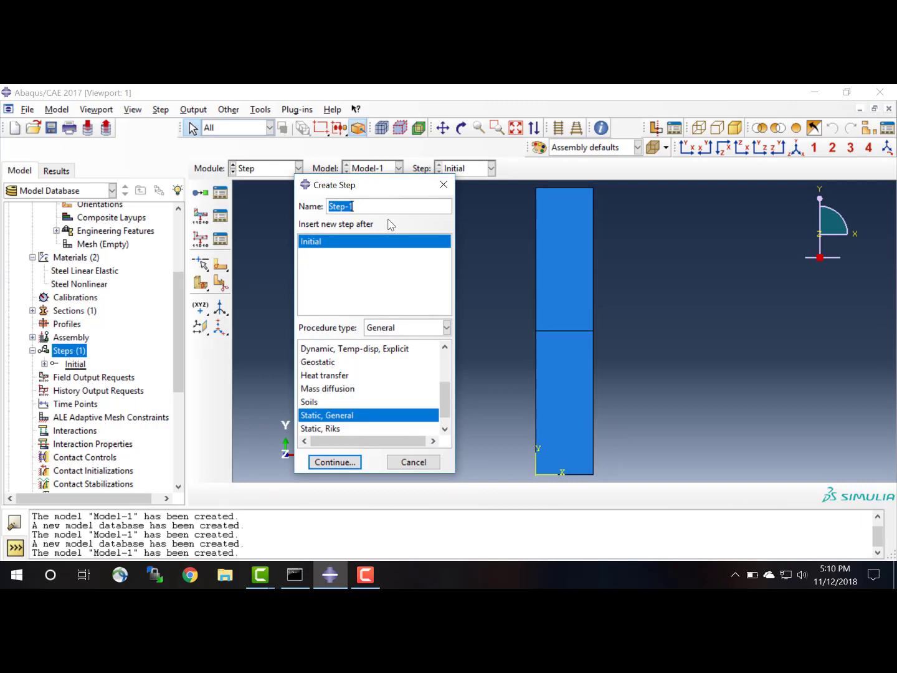
{"action": "type", "text": "Eigenvalue"}
{"action": "left_click", "coordinate": [396, 331]}
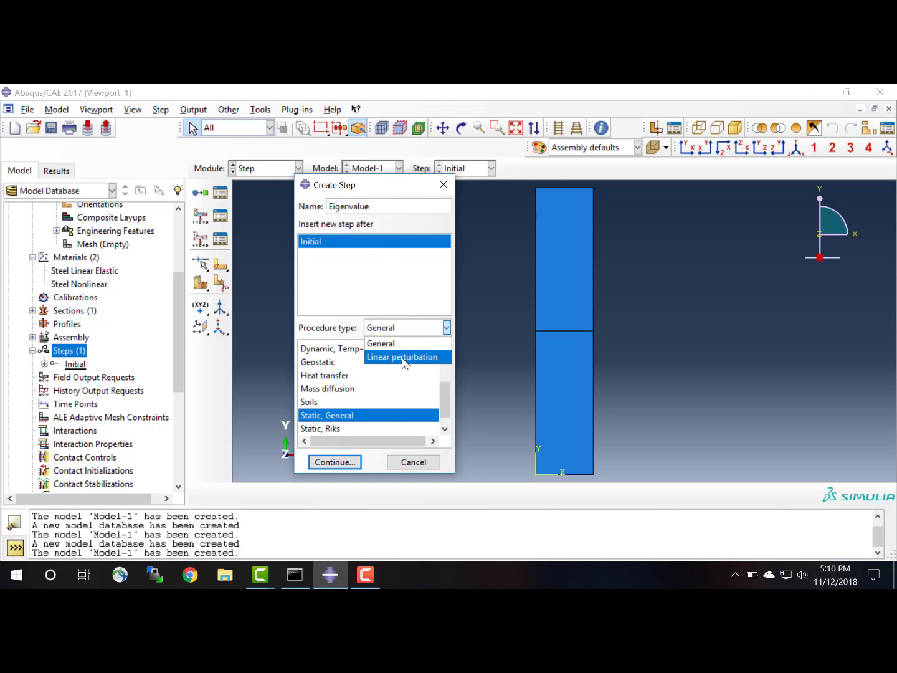
{"action": "left_click", "coordinate": [406, 358]}
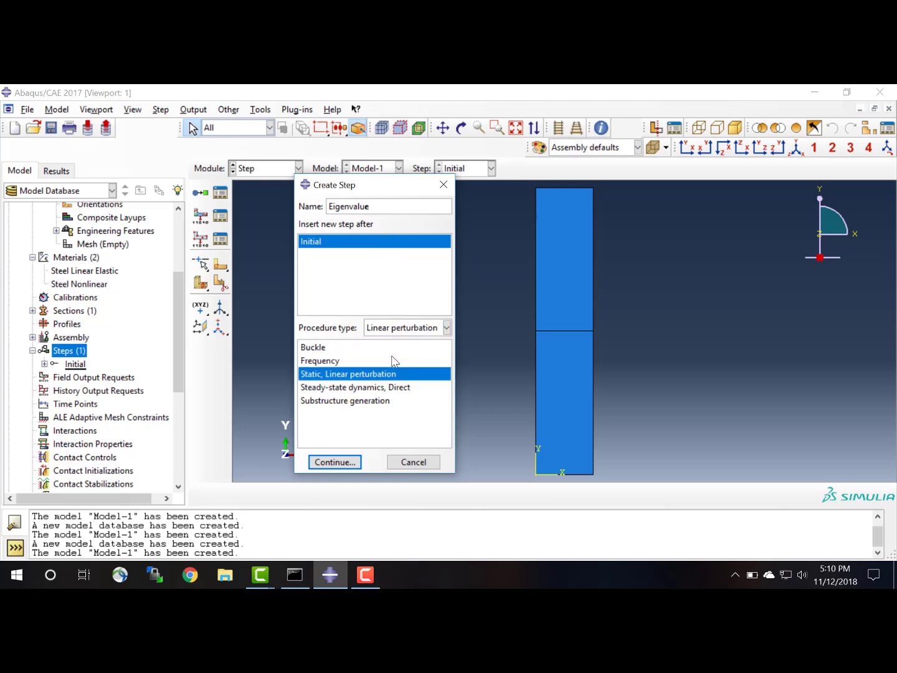
{"action": "left_click", "coordinate": [320, 350]}
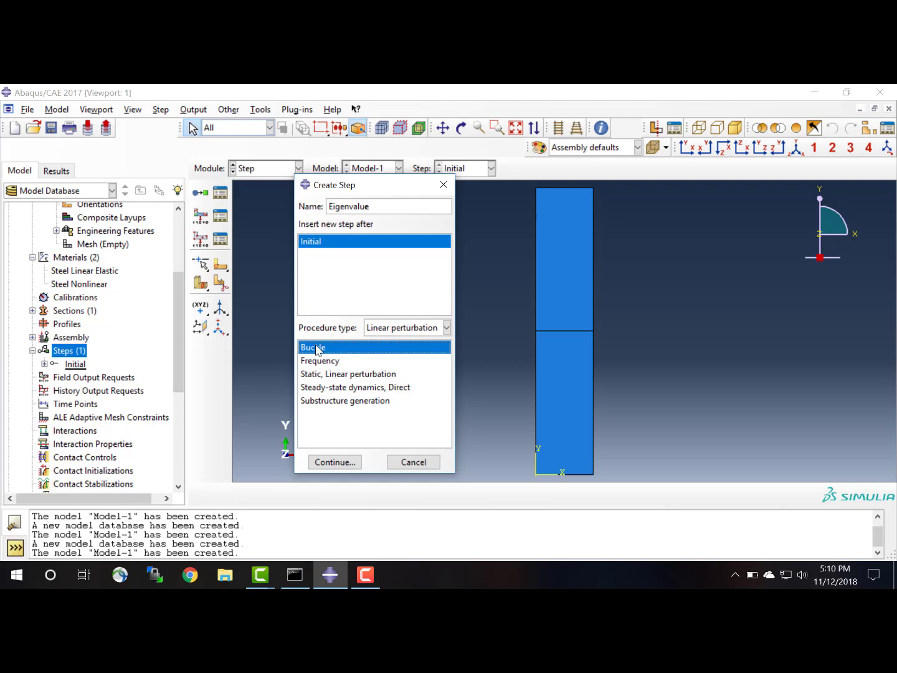
{"action": "left_click", "coordinate": [348, 462]}
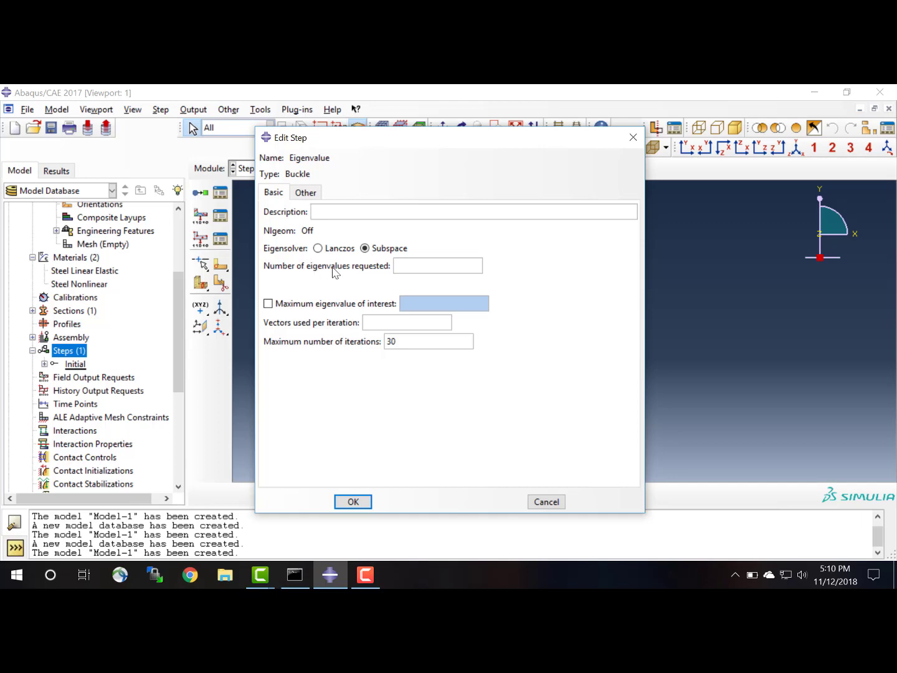
- Request 3 eigenvalues for the buckling step, keeping the Subspace eigensolver and 30 maximum iterations
{"action": "left_click", "coordinate": [410, 266]}
{"action": "type", "text": "3"}
{"action": "left_click", "coordinate": [354, 502]}
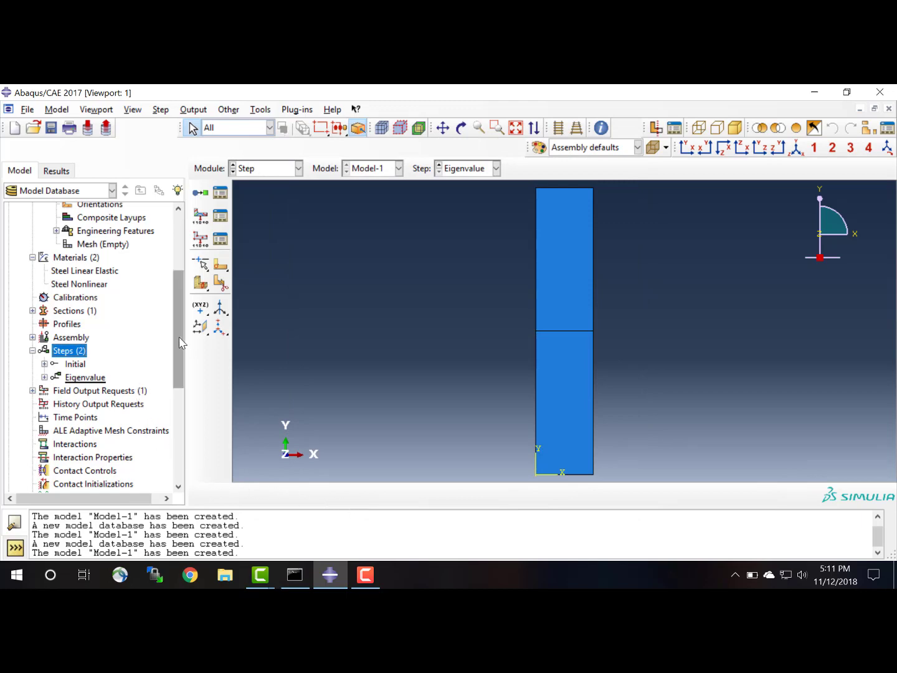
- Create a mechanical Shell edge load in the Eigenvalue step on the plate's top edge
{"action": "left_click_drag", "start_coordinate": [179, 343], "coordinate": [165, 416]}
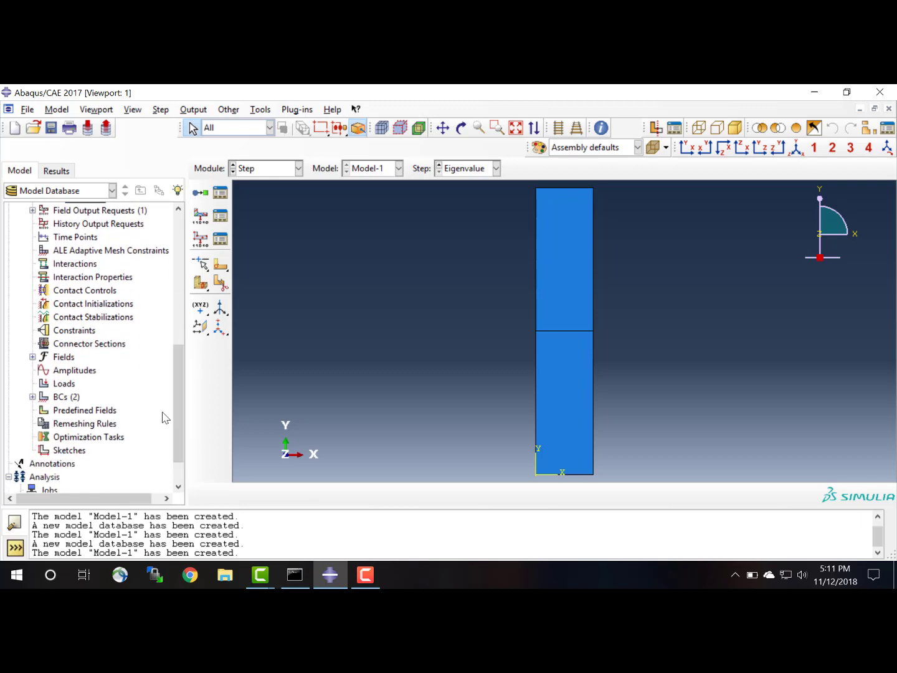
{"action": "double_click", "coordinate": [65, 385]}
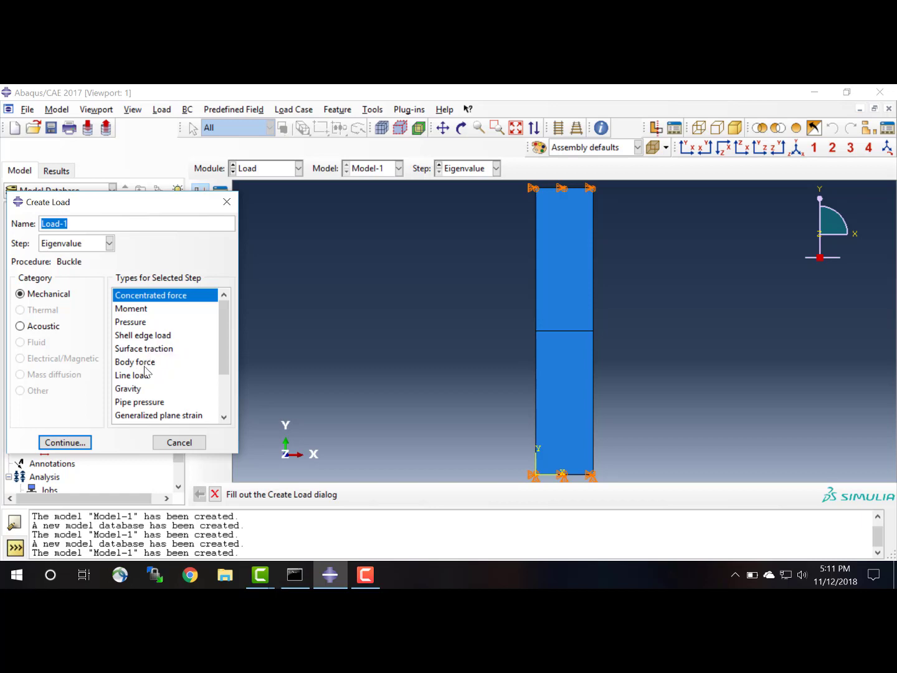
{"action": "left_click", "coordinate": [144, 337]}
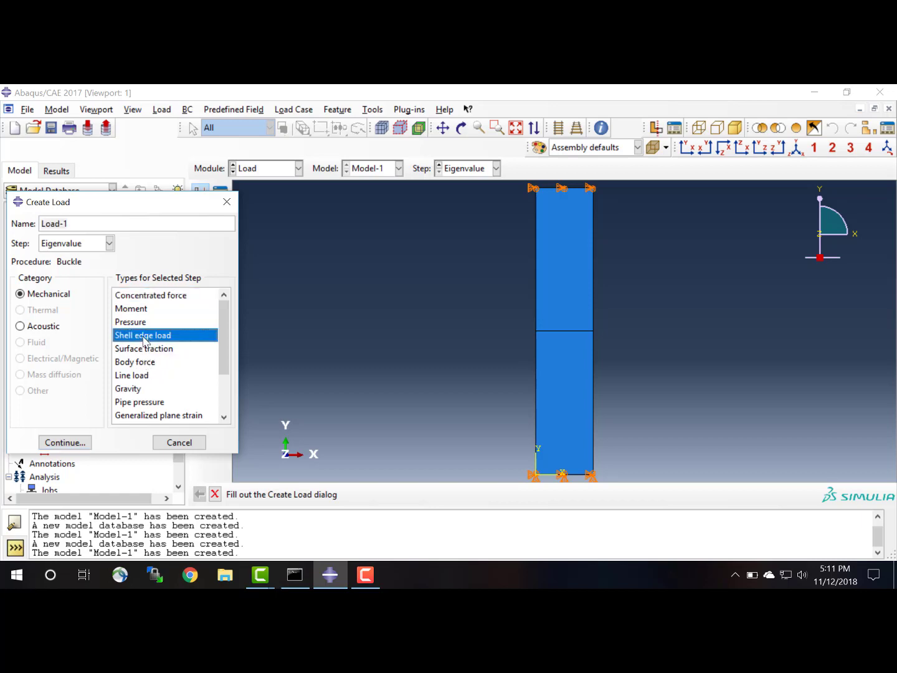
{"action": "left_click", "coordinate": [70, 443]}
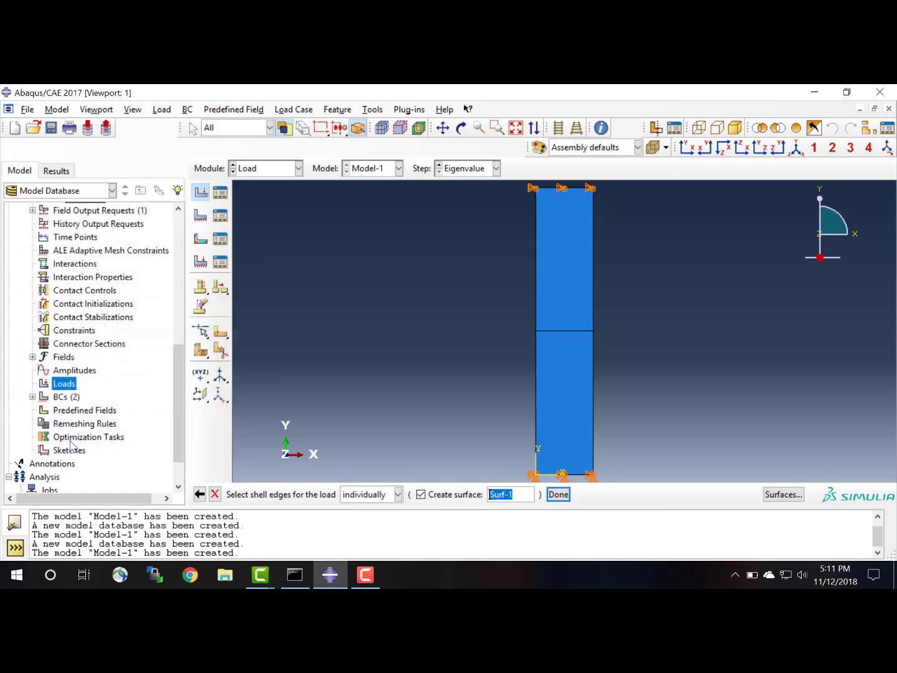
{"action": "left_click", "coordinate": [550, 194]}
{"action": "left_click", "coordinate": [558, 494]}
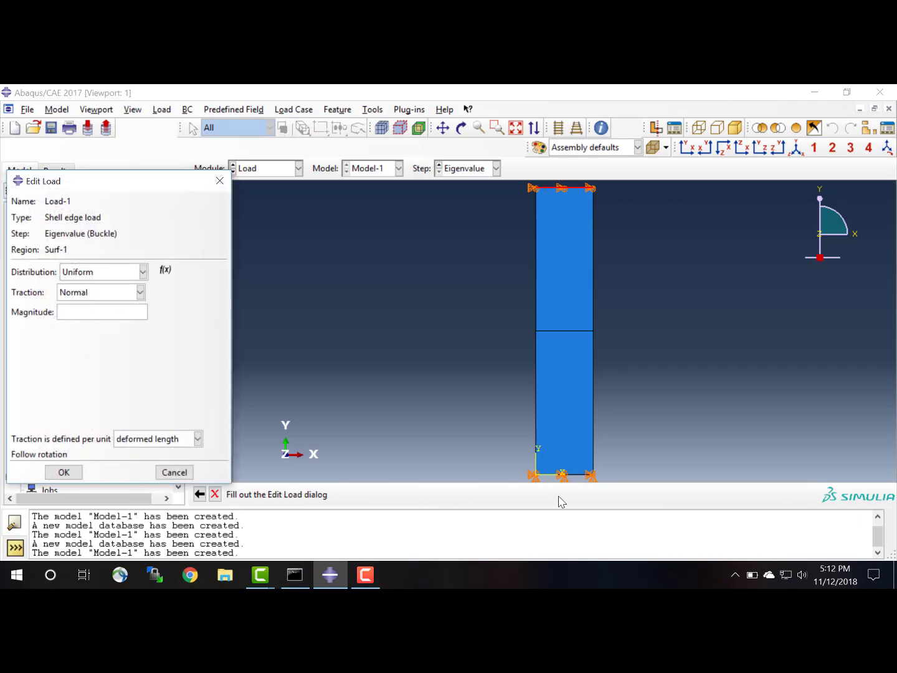
- Set the shell edge load's magnitude to 1 with uniform distribution and normal traction, and inspect it at the plate's top edge
{"action": "left_click", "coordinate": [107, 309]}
{"action": "left_click", "coordinate": [106, 310]}
{"action": "type", "text": "1"}
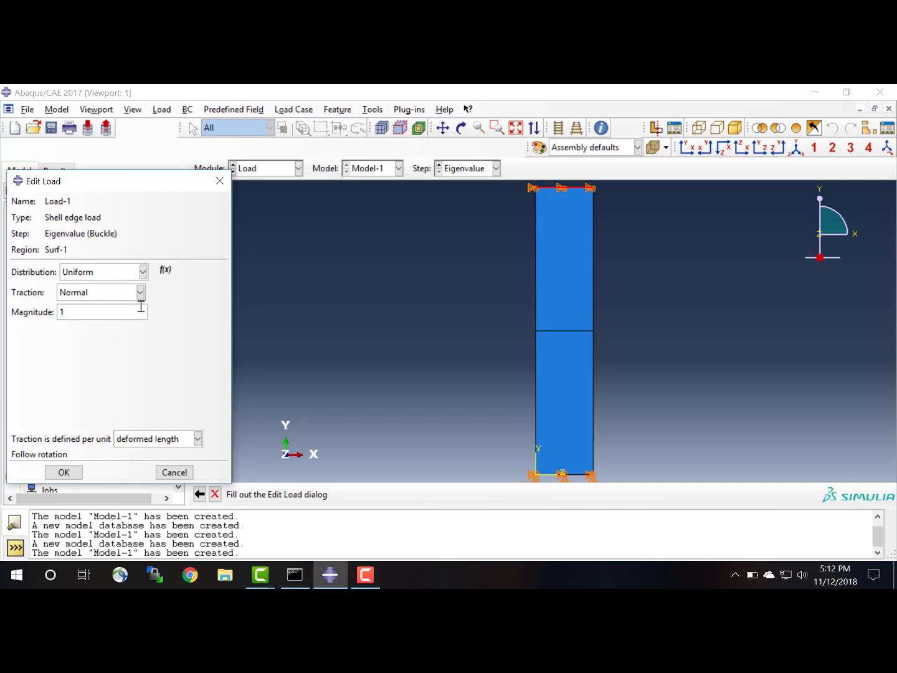
{"action": "left_click", "coordinate": [74, 478]}
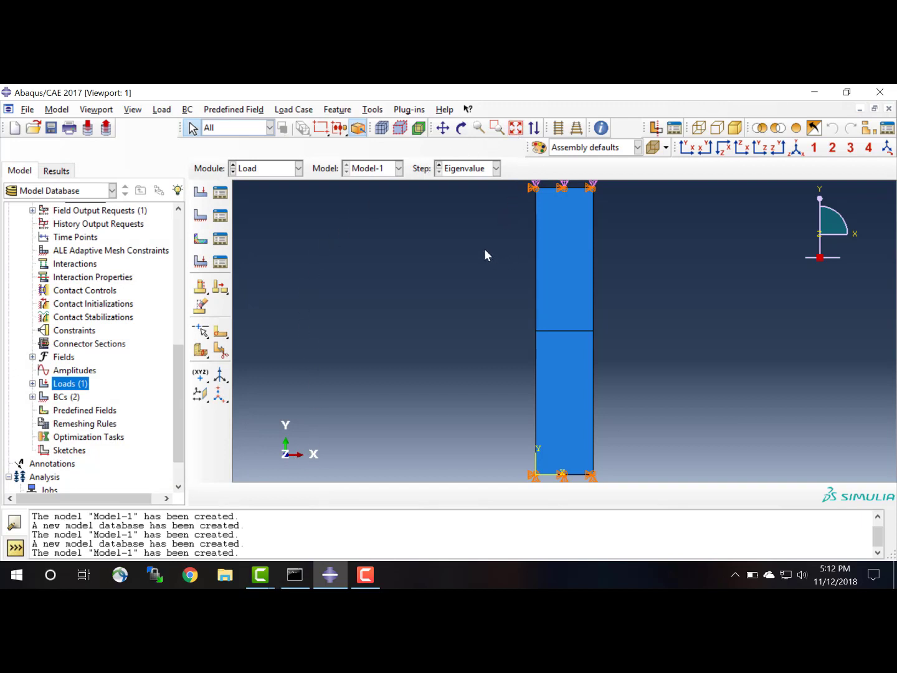
{"action": "left_click", "coordinate": [442, 127]}
{"action": "left_click_drag", "start_coordinate": [478, 214], "coordinate": [461, 255]}
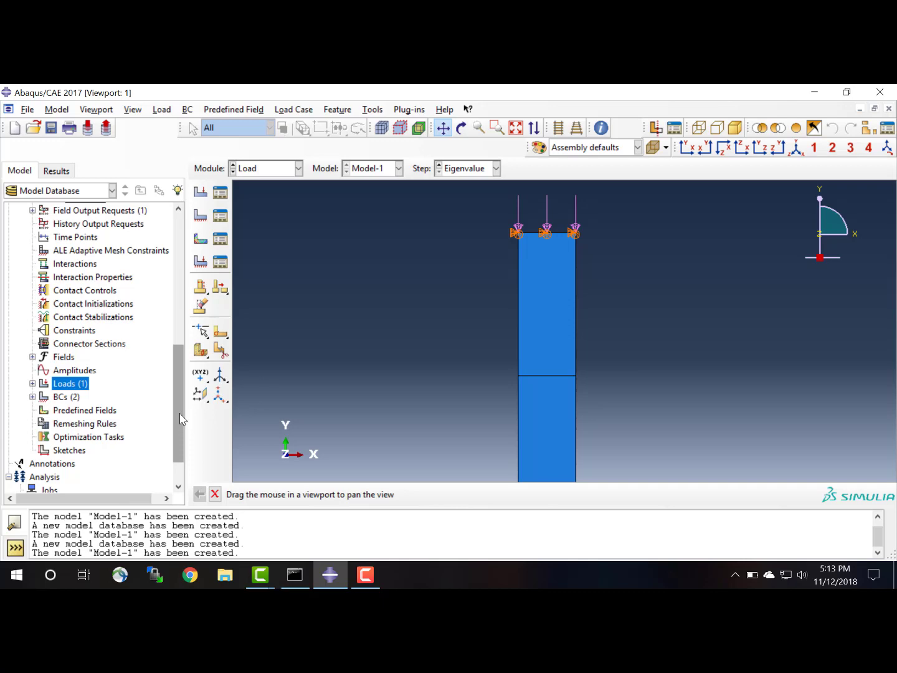
- Assign mesh controls with Quad element shape and Structured technique to both faces of Part-1
{"action": "left_click_drag", "start_coordinate": [181, 418], "coordinate": [182, 418]}
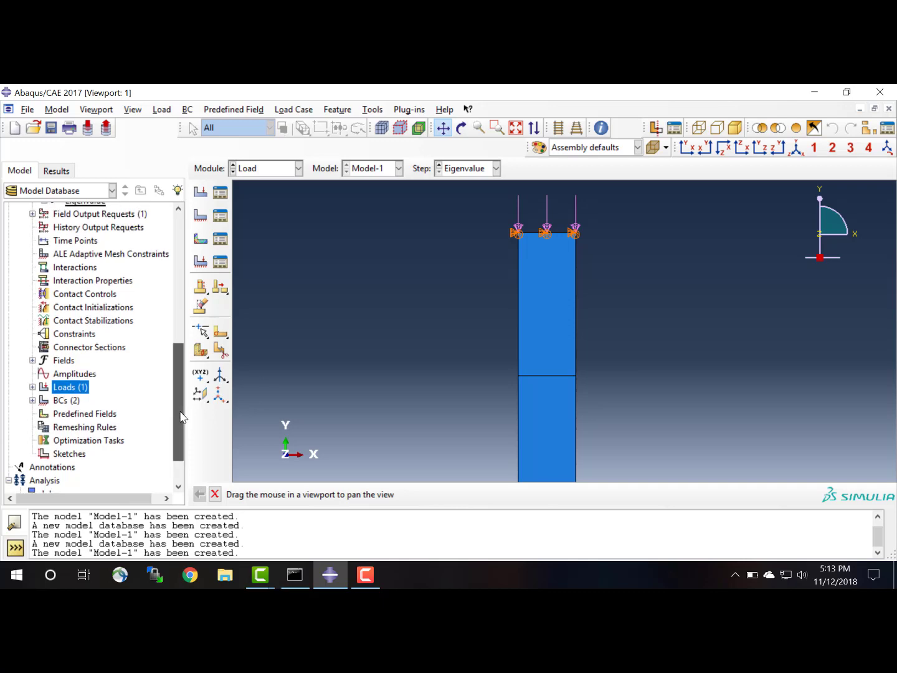
{"action": "left_click_drag", "start_coordinate": [181, 412], "coordinate": [183, 412]}
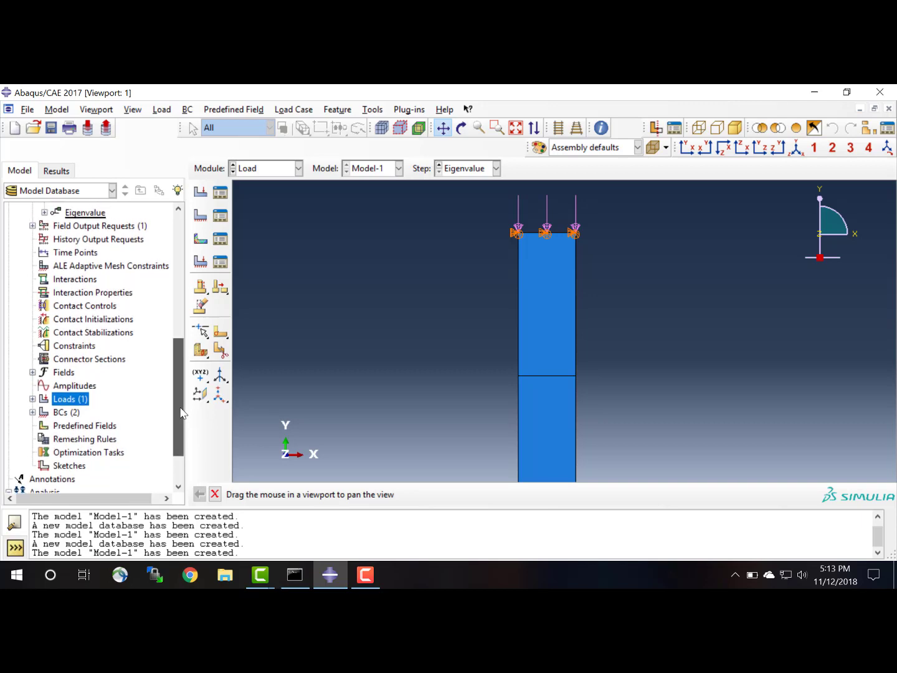
{"action": "left_click_drag", "start_coordinate": [180, 407], "coordinate": [161, 286]}
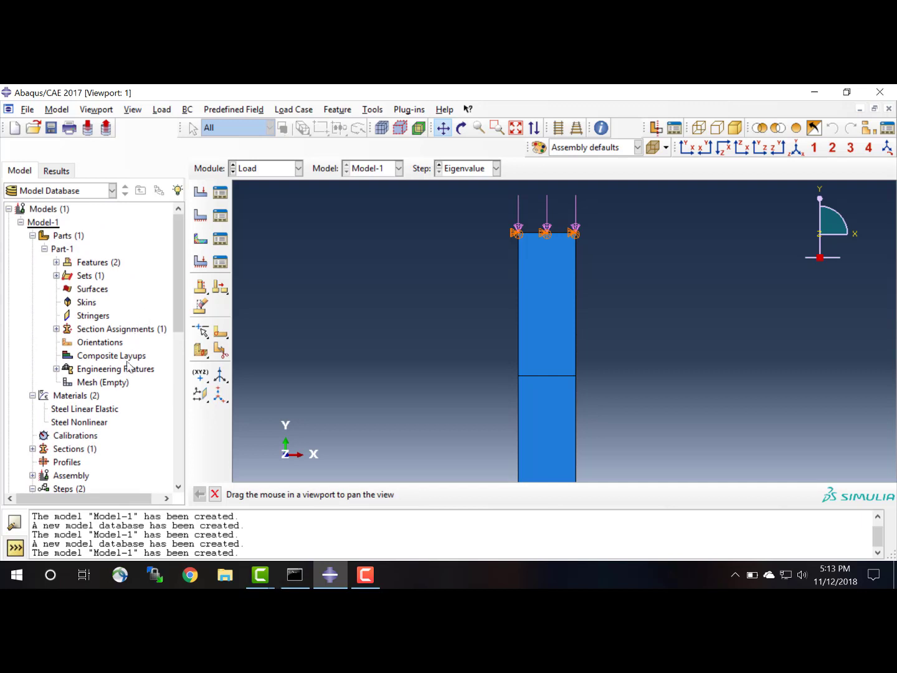
{"action": "double_click", "coordinate": [116, 384]}
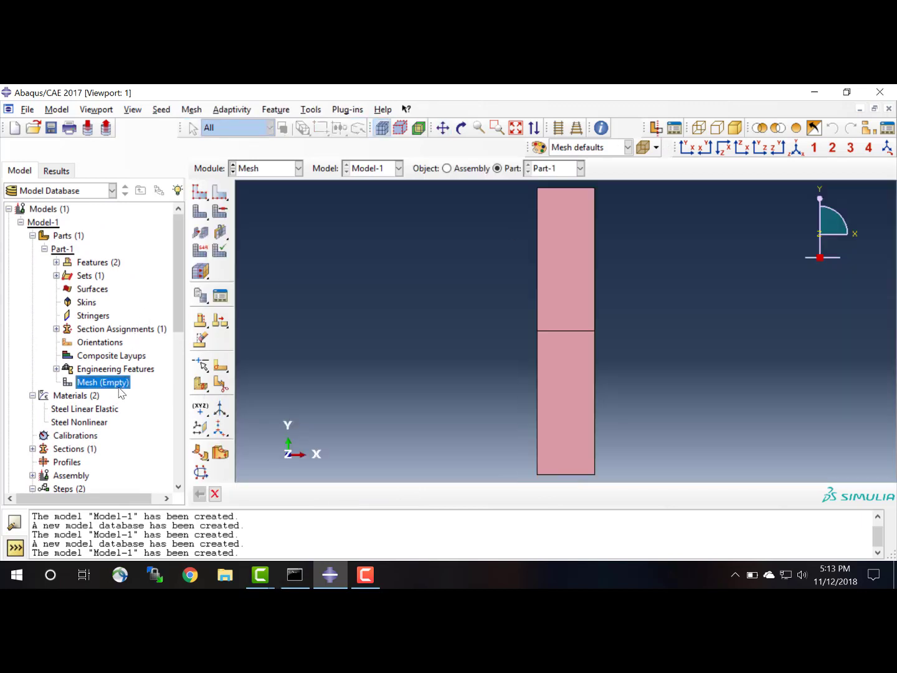
{"action": "left_click", "coordinate": [221, 213]}
{"action": "left_click", "coordinate": [552, 280]}
{"action": "left_click", "coordinate": [568, 389], "text": "shift"}
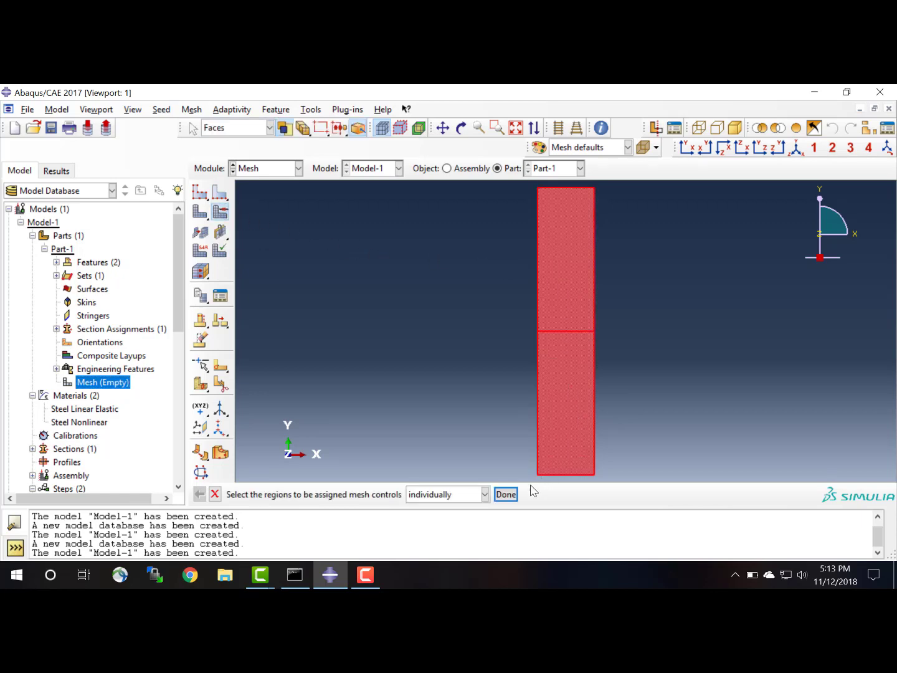
{"action": "left_click", "coordinate": [507, 495]}
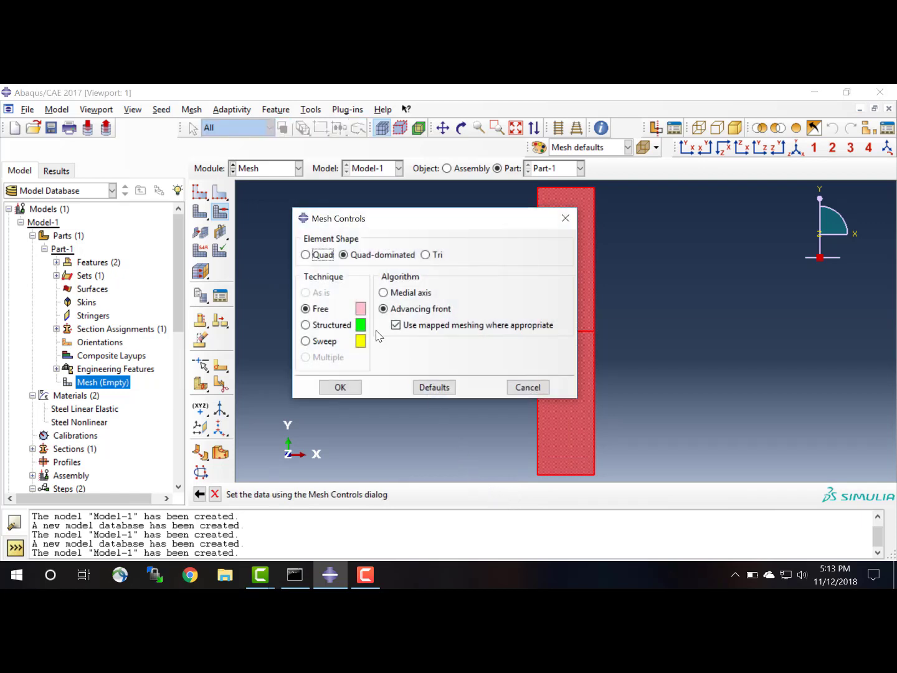
{"action": "left_click", "coordinate": [306, 325]}
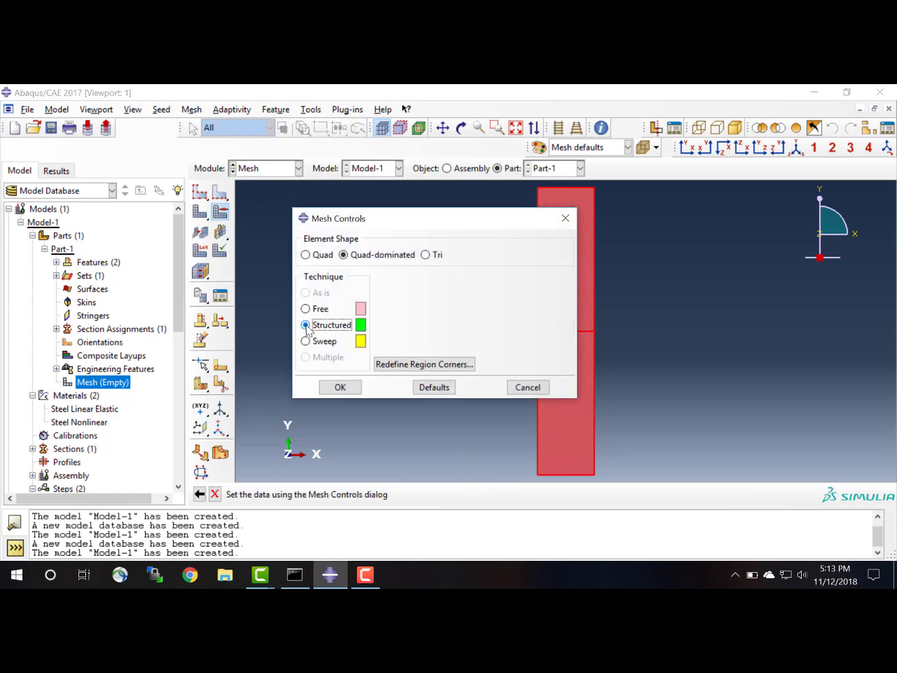
{"action": "left_click", "coordinate": [305, 255]}
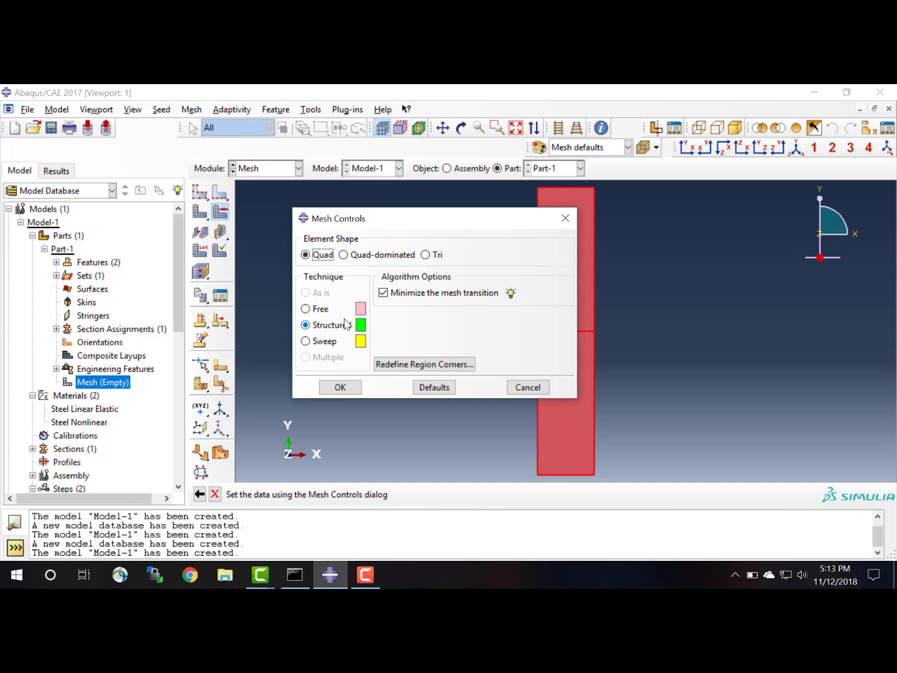
{"action": "left_click", "coordinate": [340, 388]}
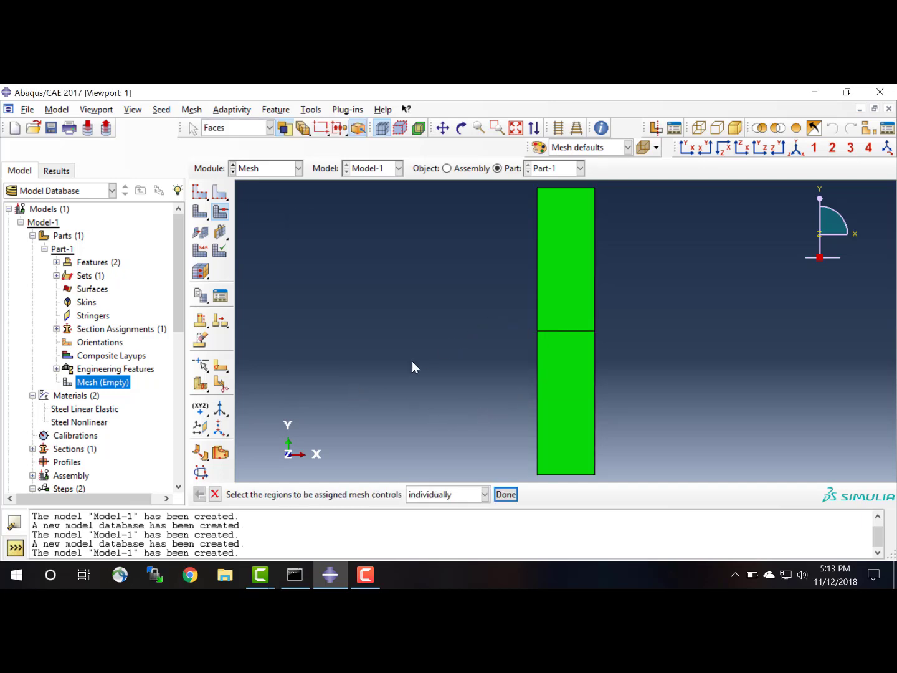
- Seed the part with an approximate global size of 2.5, keeping curvature control at 0.1
{"action": "left_click", "coordinate": [202, 198]}
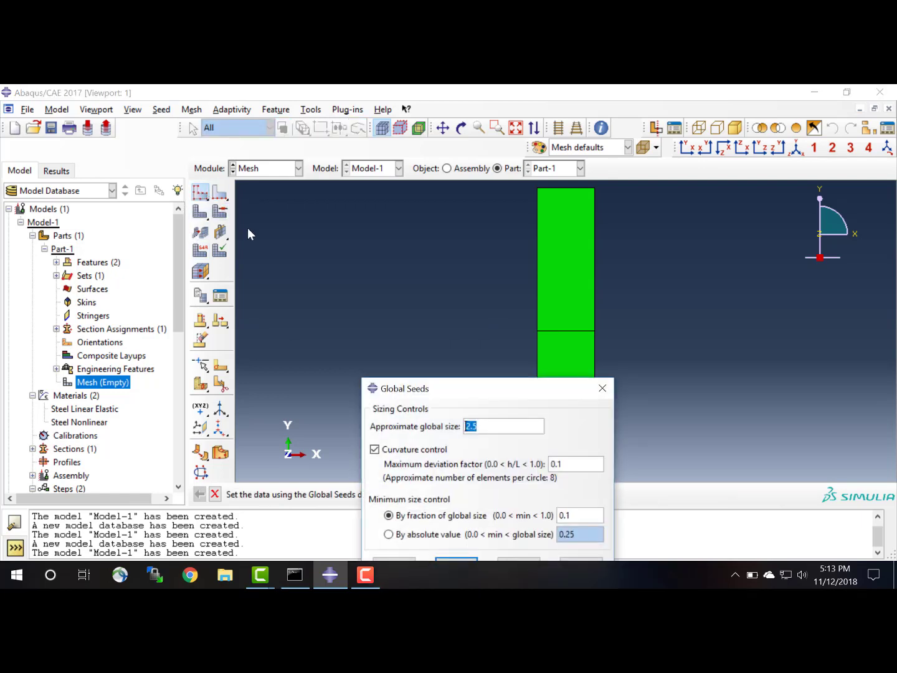
{"action": "left_click_drag", "start_coordinate": [427, 386], "coordinate": [289, 263]}
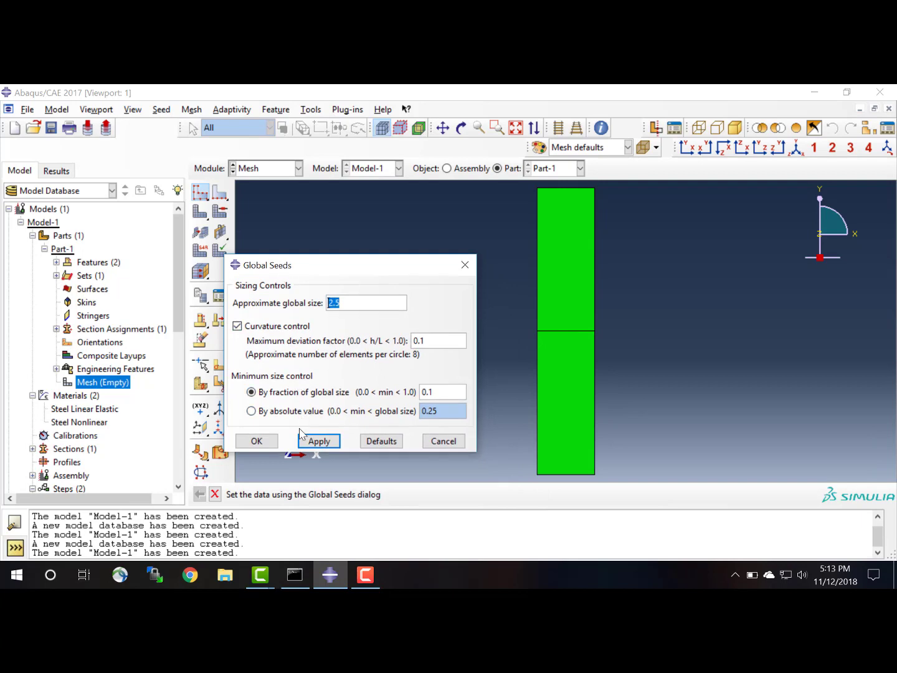
{"action": "left_click", "coordinate": [267, 440]}
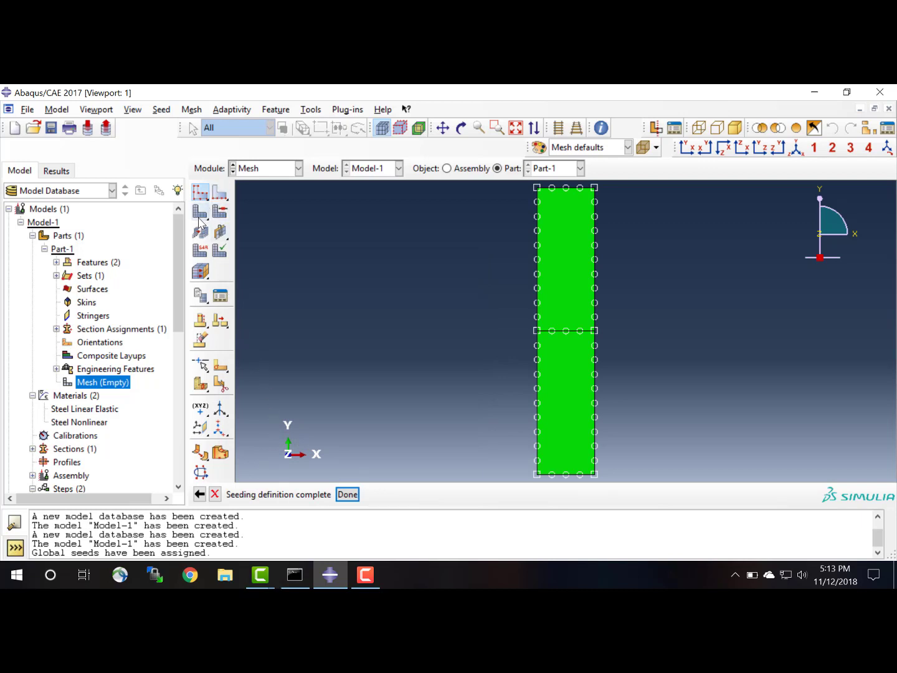
- Assign the Standard linear Shell element type S4R with reduced integration to both faces, keeping the default element controls
{"action": "left_click", "coordinate": [200, 252]}
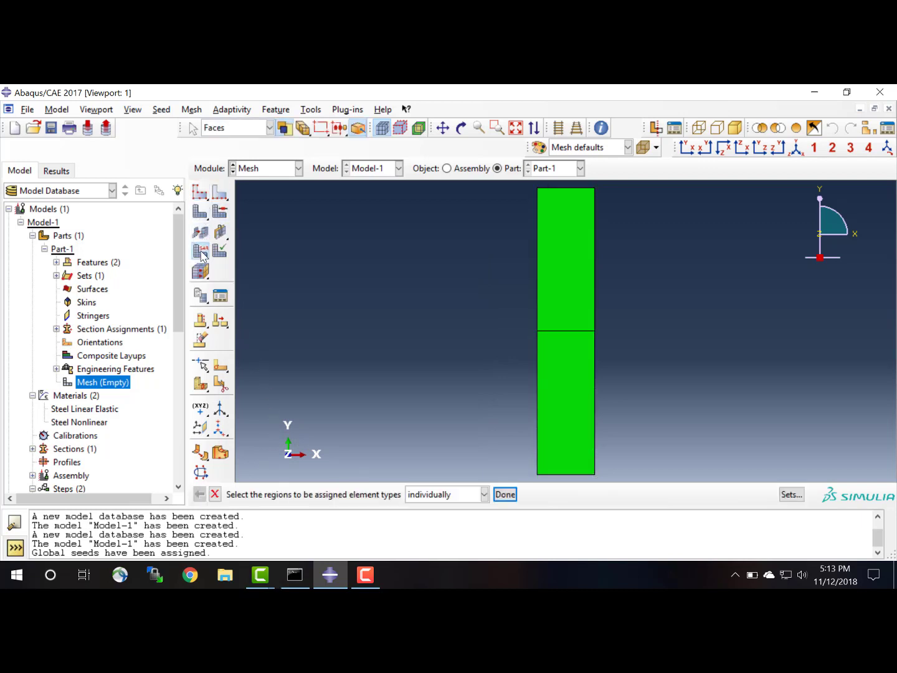
{"action": "left_click", "coordinate": [550, 368]}
{"action": "left_click", "coordinate": [556, 315], "text": "shift"}
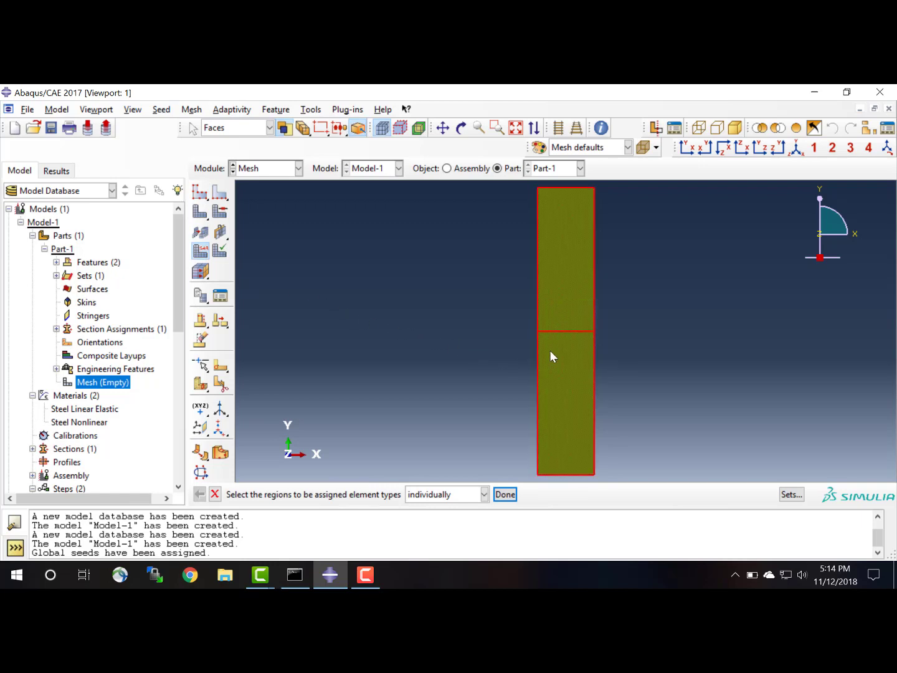
{"action": "left_click", "coordinate": [505, 494]}
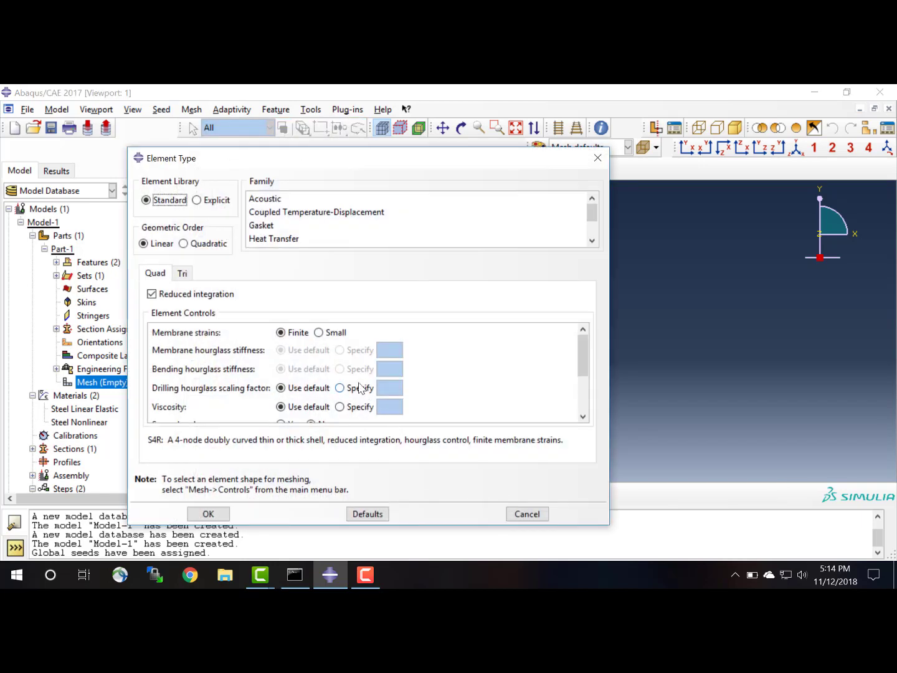
{"action": "left_click", "coordinate": [591, 233]}
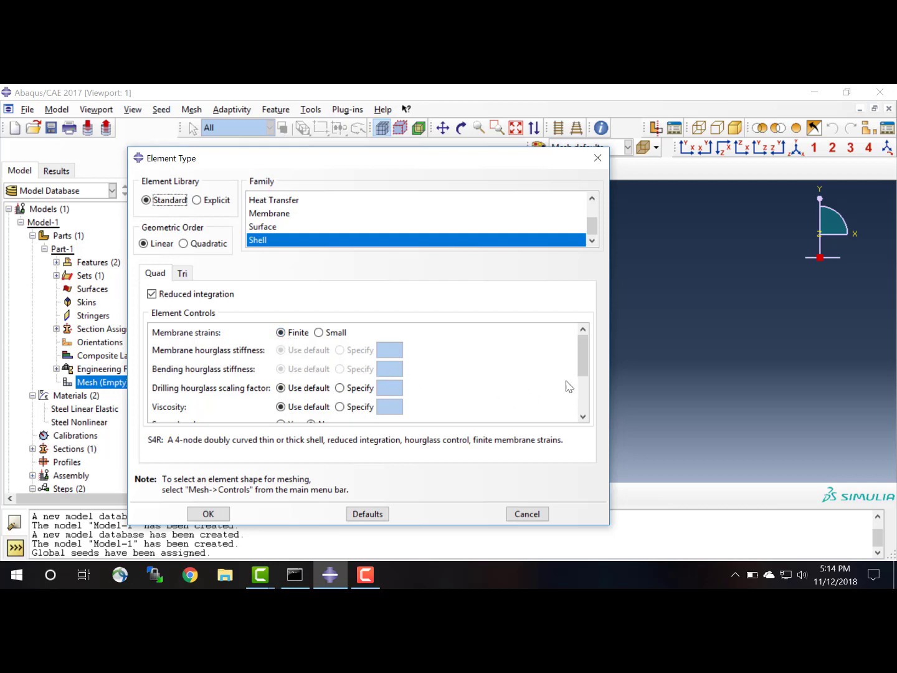
{"action": "left_click_drag", "start_coordinate": [585, 356], "coordinate": [580, 403]}
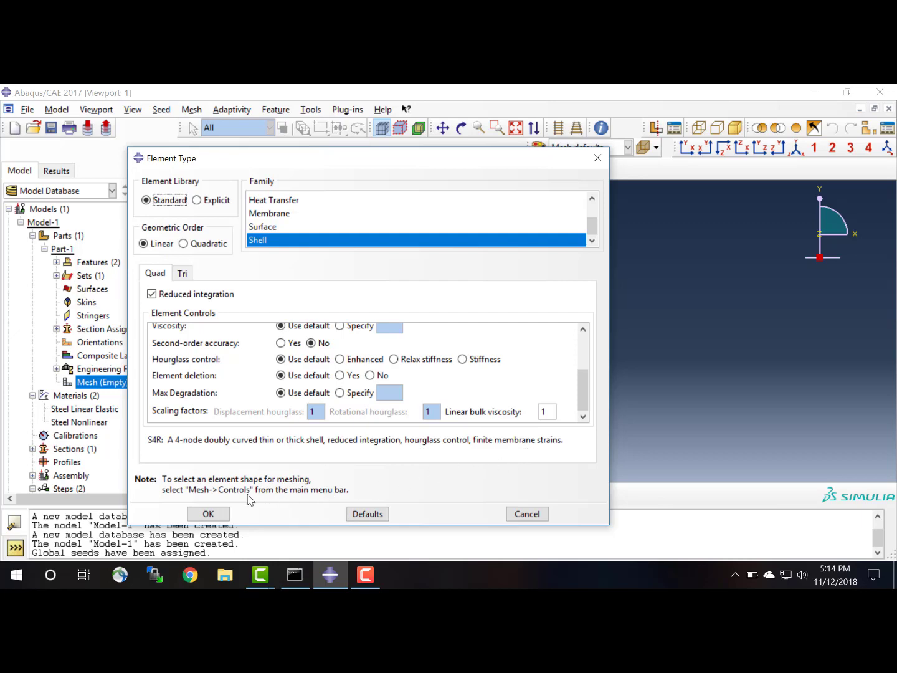
{"action": "left_click", "coordinate": [208, 514]}
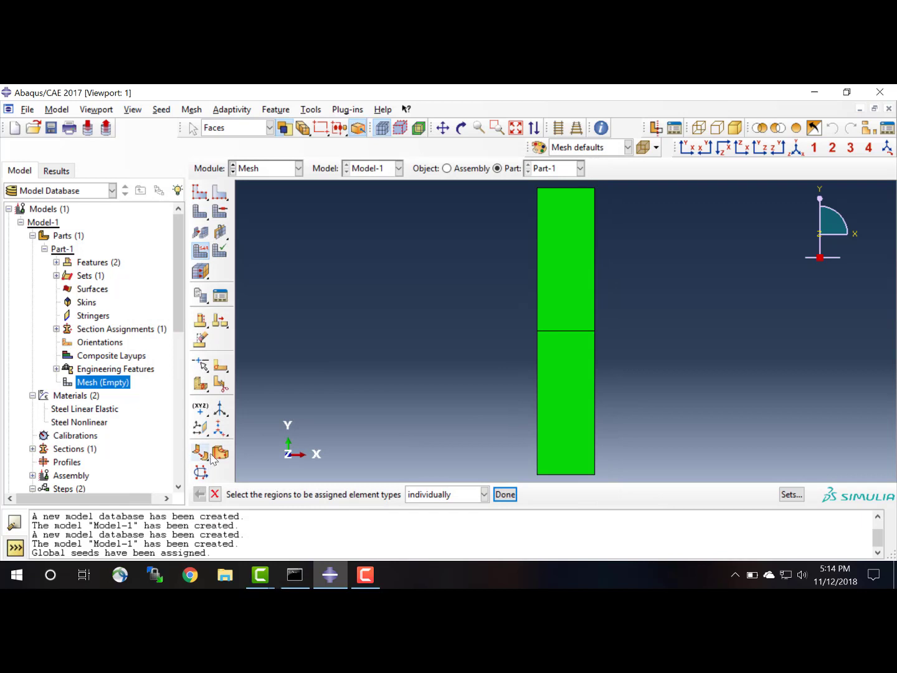
- Generate the mesh on Part-1 using the assigned seeds and element type
{"action": "left_click", "coordinate": [200, 213]}
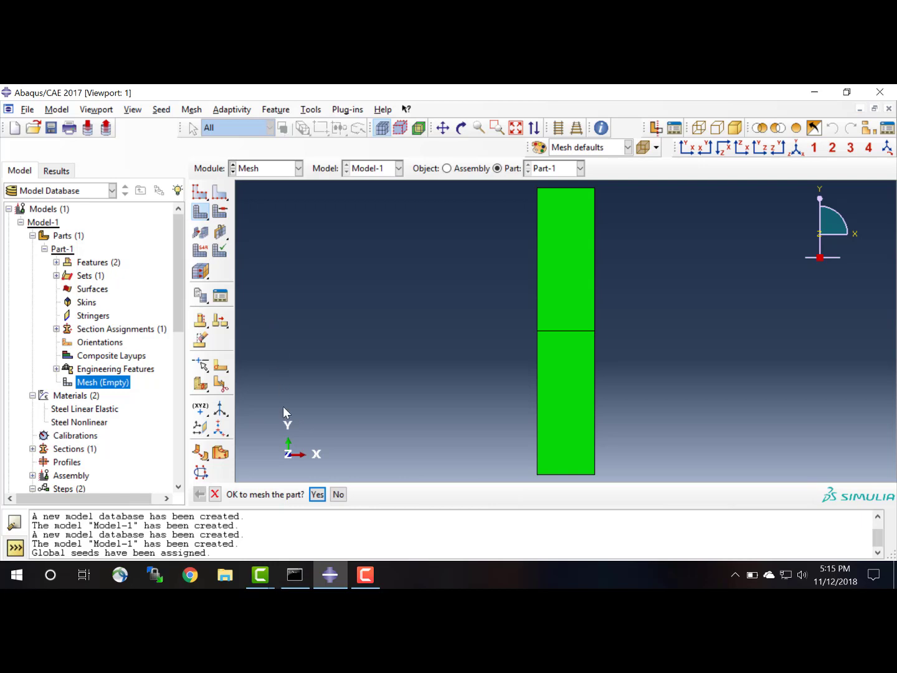
{"action": "left_click", "coordinate": [317, 494]}
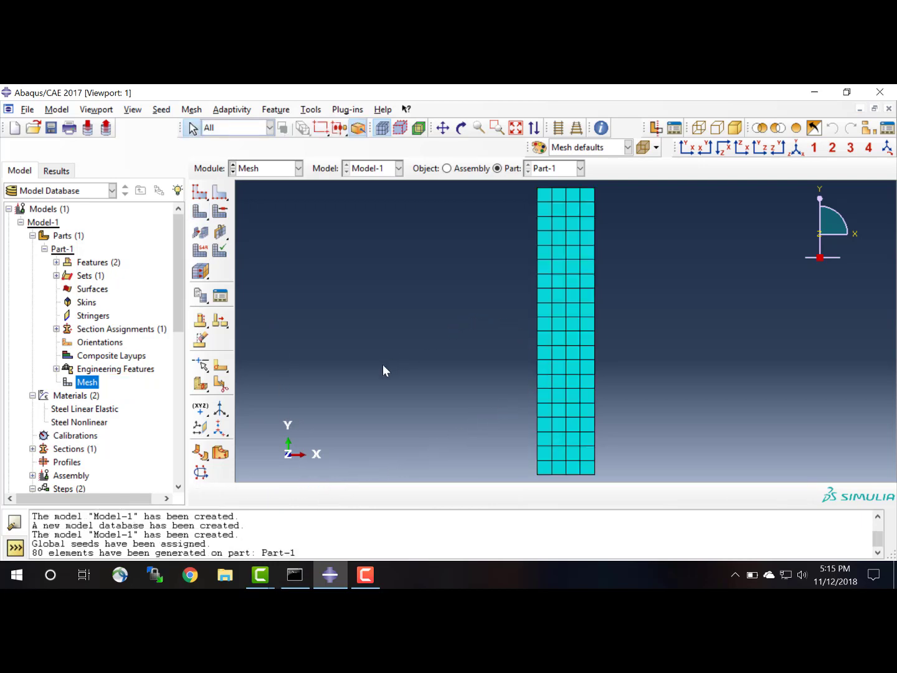
- Create a full analysis job named plateeigenvalue for Model-1, keeping the default submission settings
{"action": "left_click", "coordinate": [179, 468]}
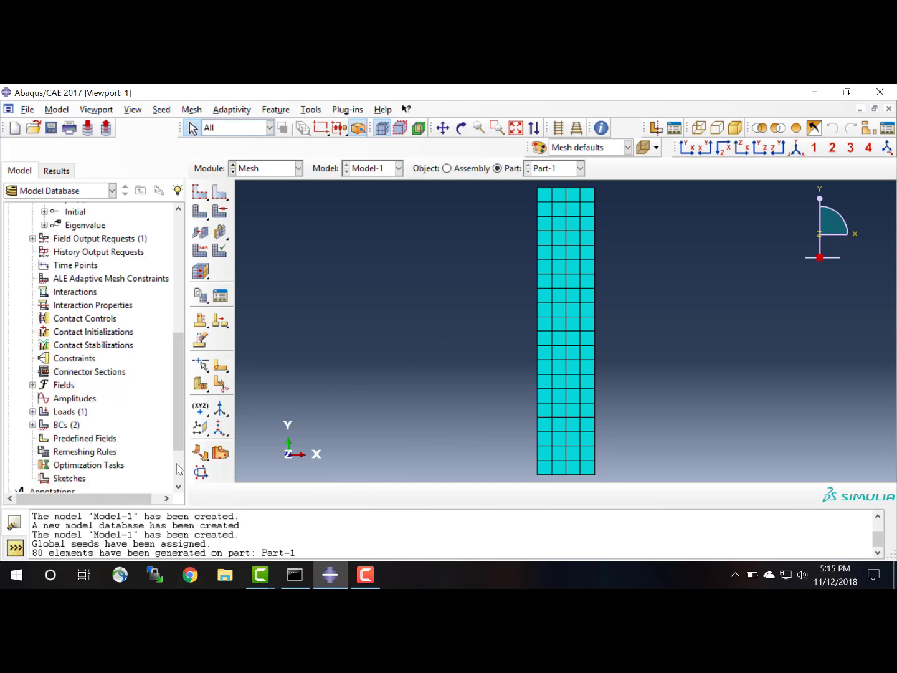
{"action": "left_click", "coordinate": [180, 469]}
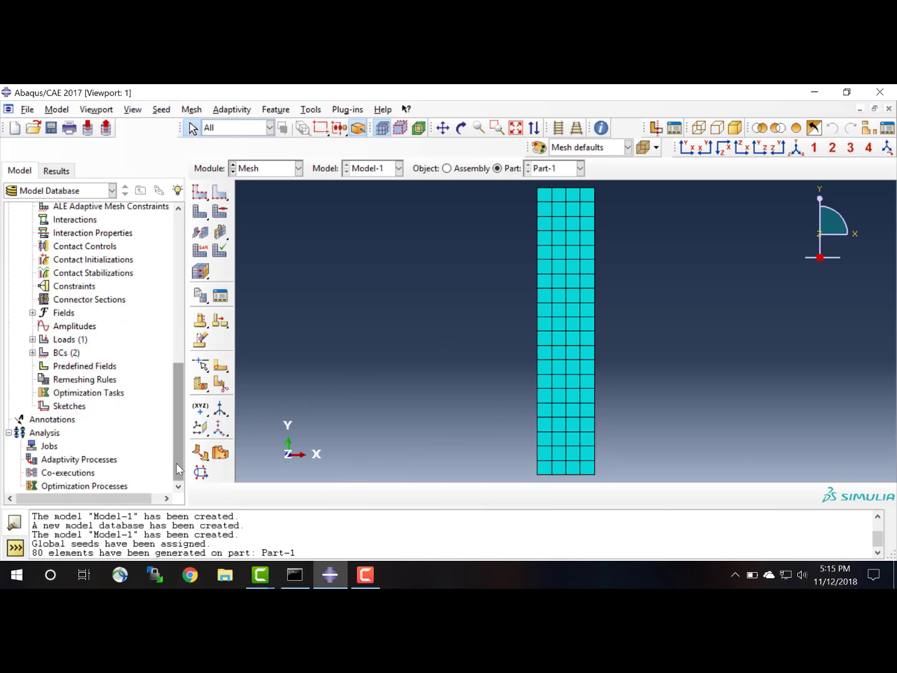
{"action": "double_click", "coordinate": [48, 447]}
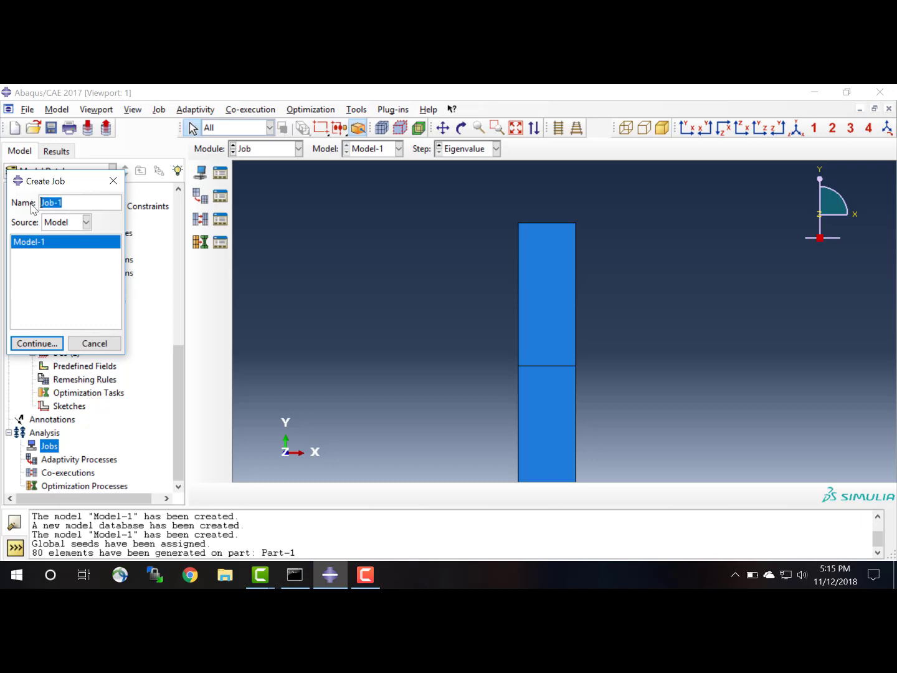
{"action": "type", "text": "plateeigenvalue"}
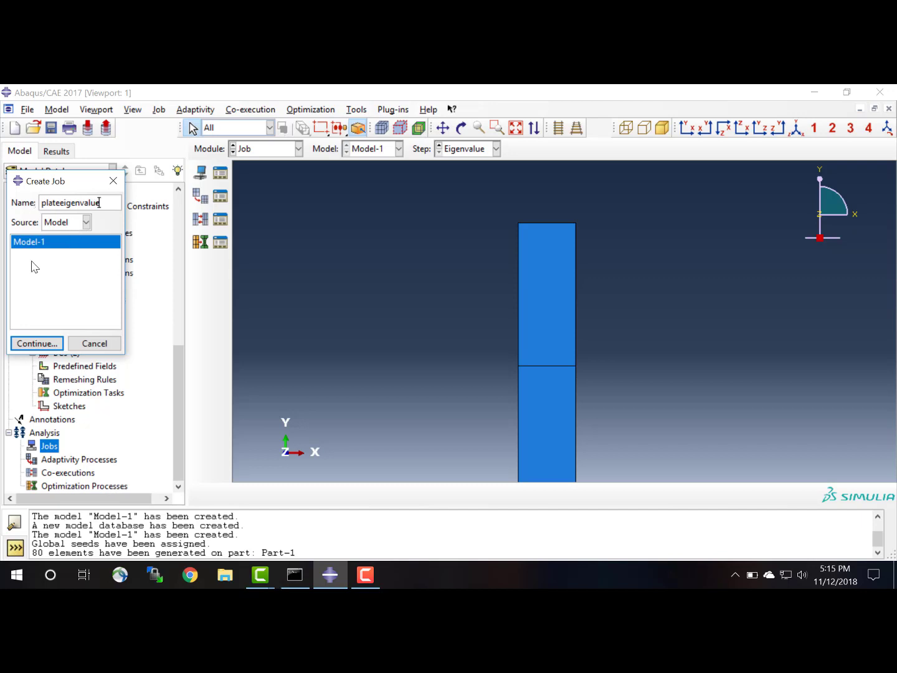
{"action": "left_click", "coordinate": [39, 344]}
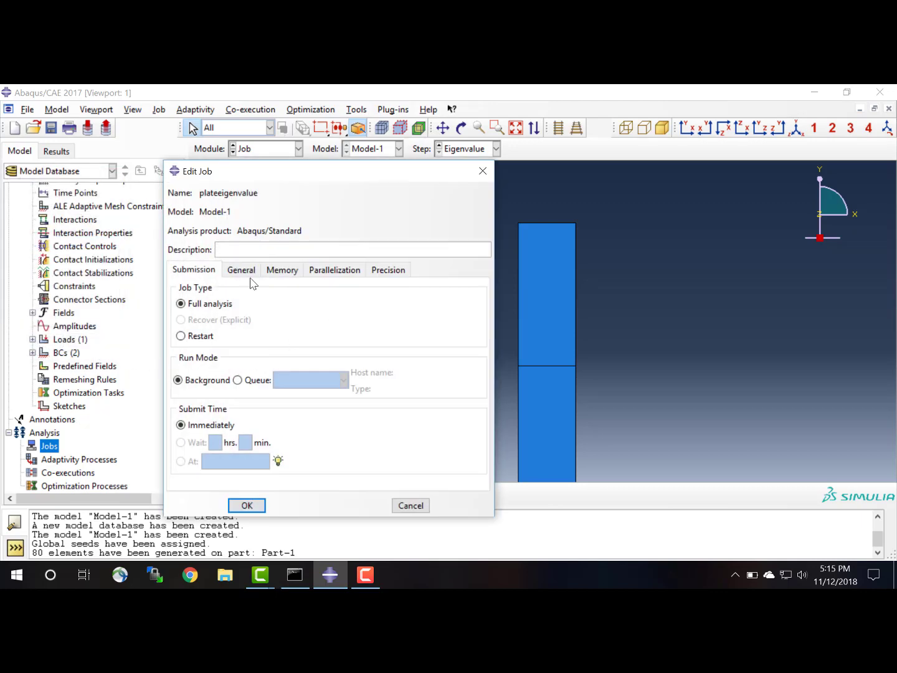
{"action": "left_click", "coordinate": [248, 506]}
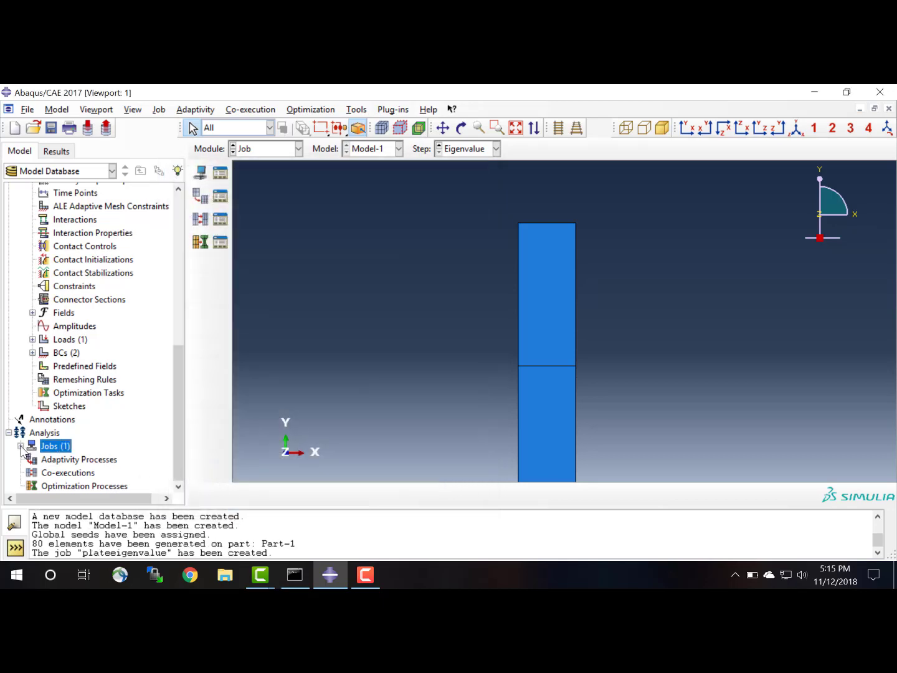
- Submit the plateeigenvalue job for analysis and monitor its progress until it finishes
{"action": "left_click", "coordinate": [21, 446]}
{"action": "right_click", "coordinate": [59, 463]}
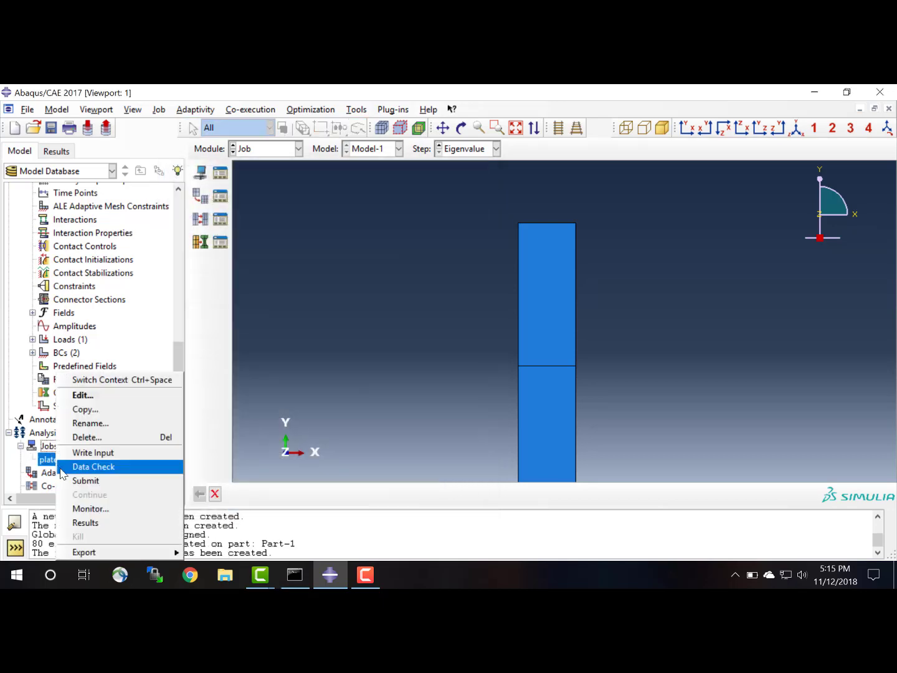
{"action": "left_click", "coordinate": [68, 480]}
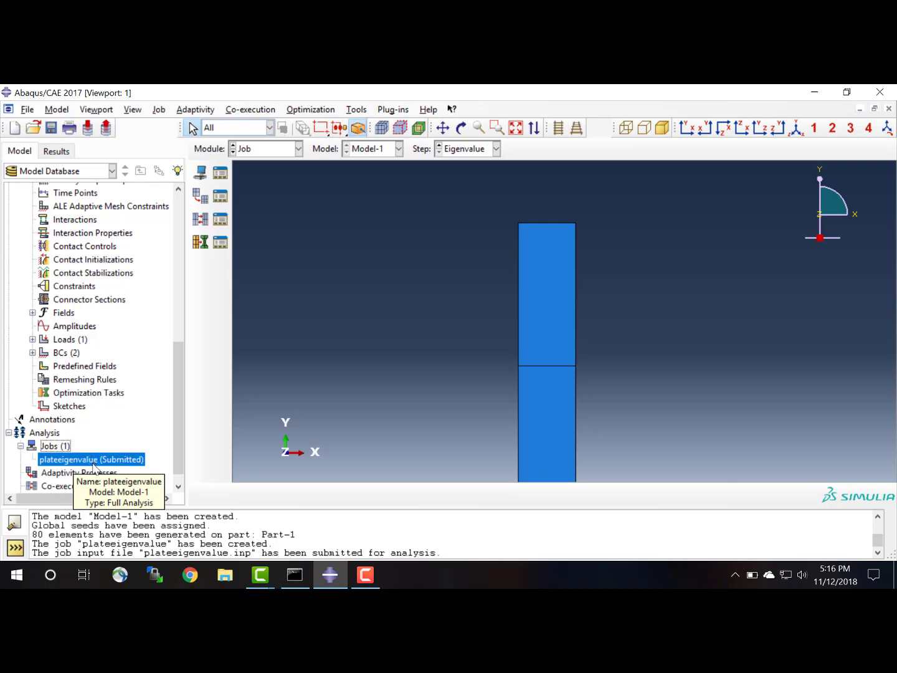
{"action": "right_click", "coordinate": [93, 466]}
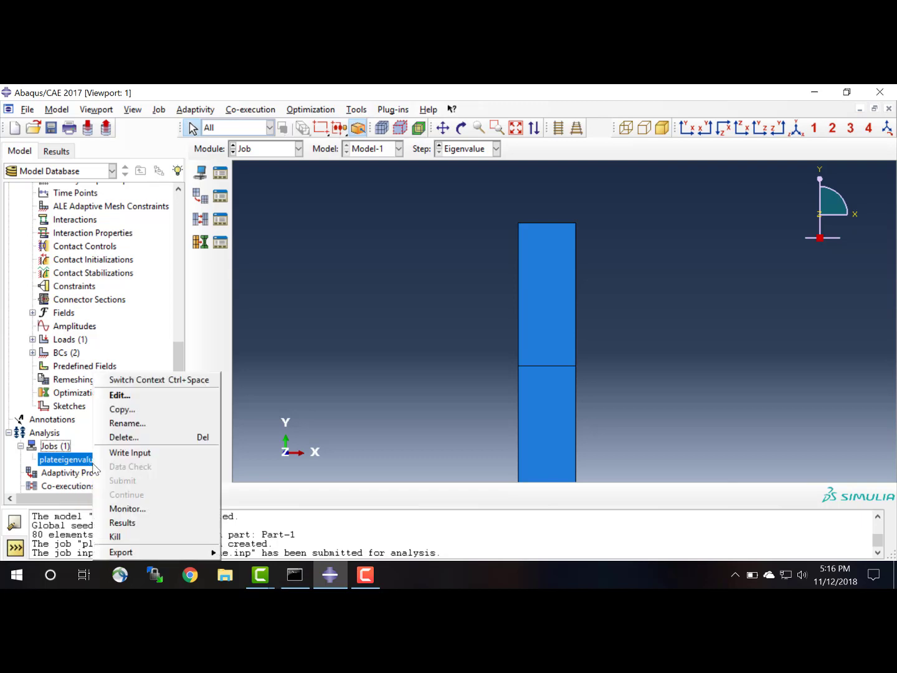
{"action": "left_click", "coordinate": [125, 507]}
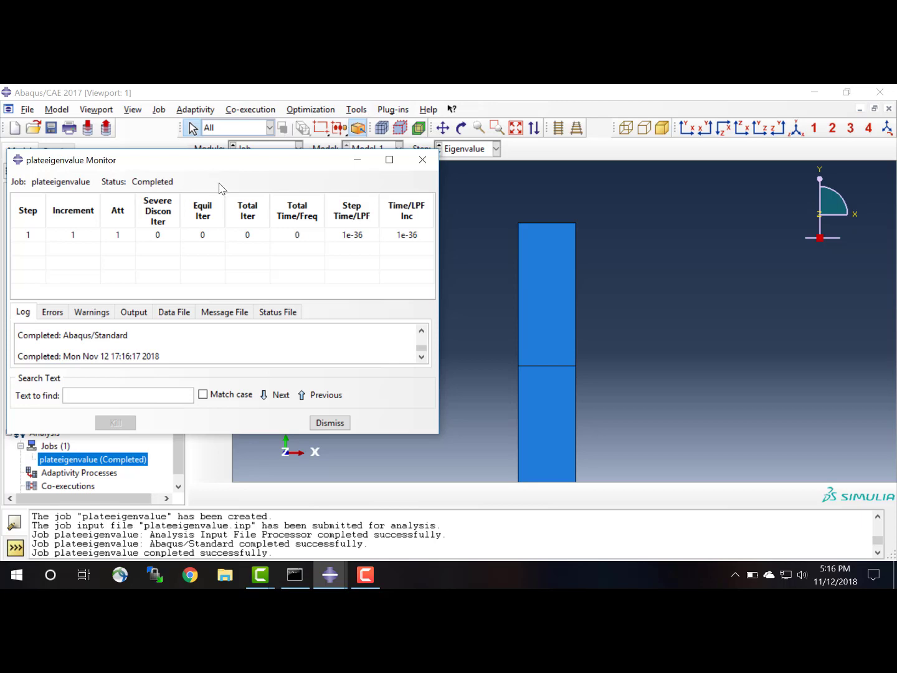
{"action": "left_click", "coordinate": [336, 427]}
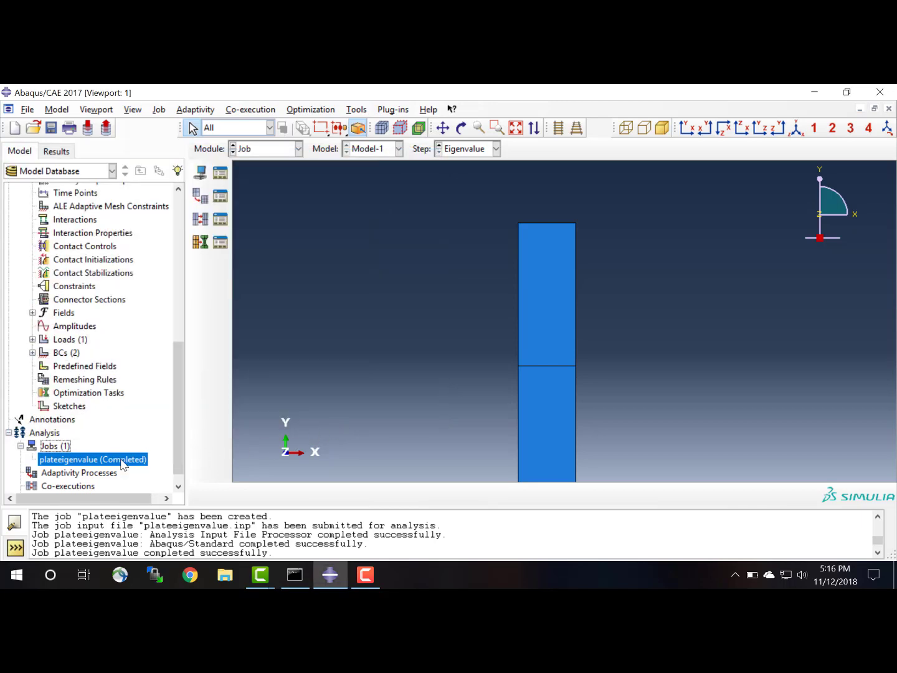
- Open the plateeigenvalue results and examine the deformed shapes and eigenvalues of buckling modes 1 to 3
{"action": "right_click", "coordinate": [121, 459]}
{"action": "left_click", "coordinate": [149, 523]}
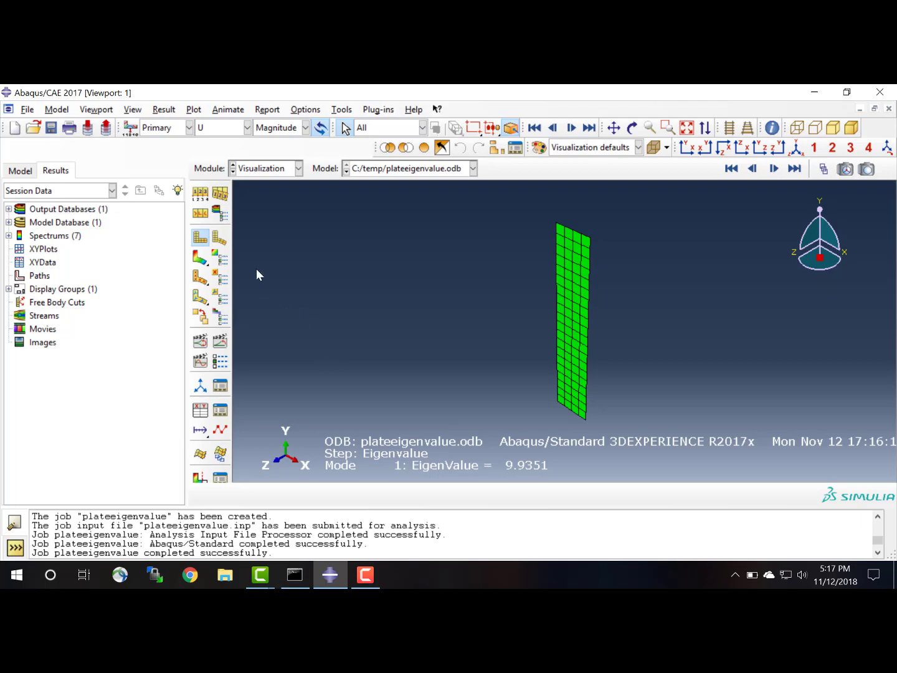
{"action": "left_click", "coordinate": [218, 239]}
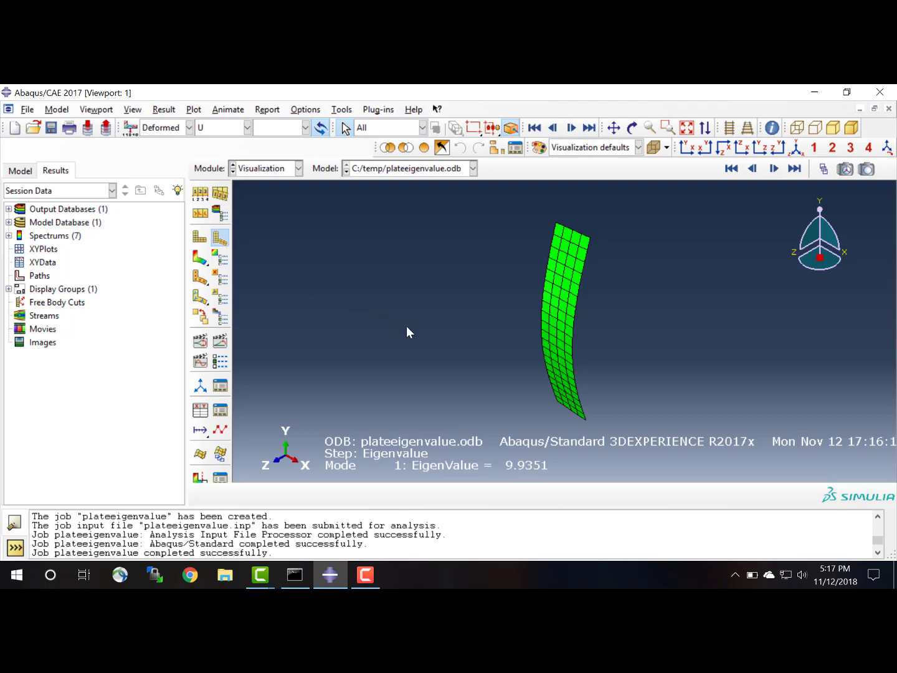
{"action": "left_click", "coordinate": [773, 169]}
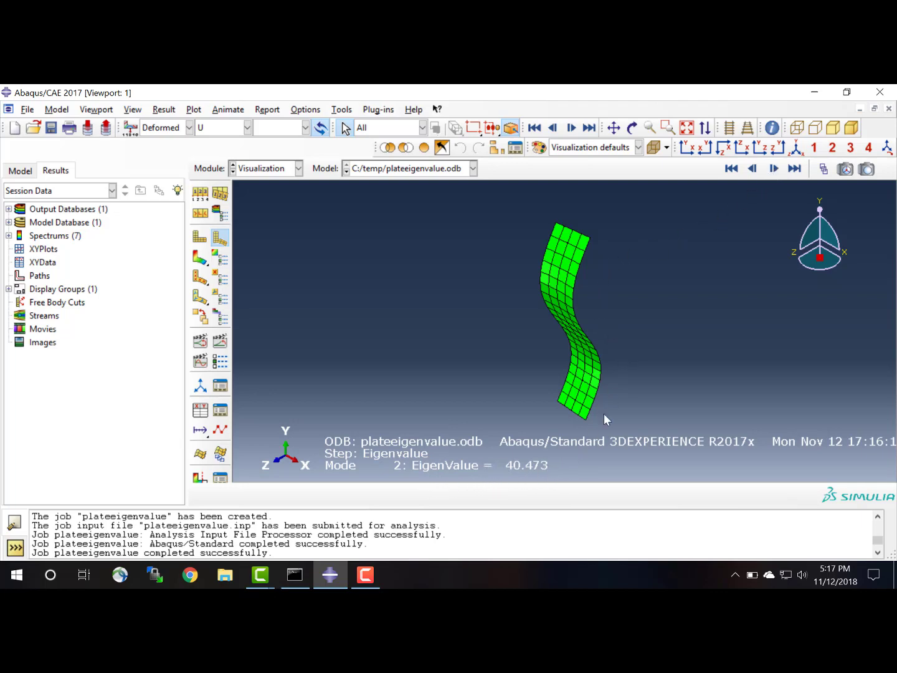
{"action": "left_click", "coordinate": [775, 169]}
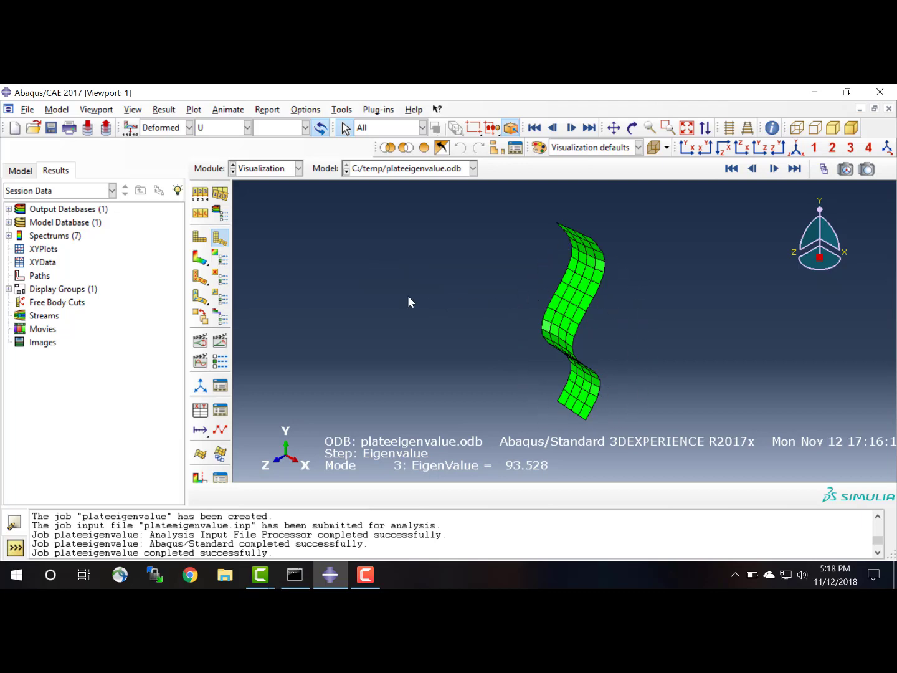
{"action": "left_click", "coordinate": [365, 575]}
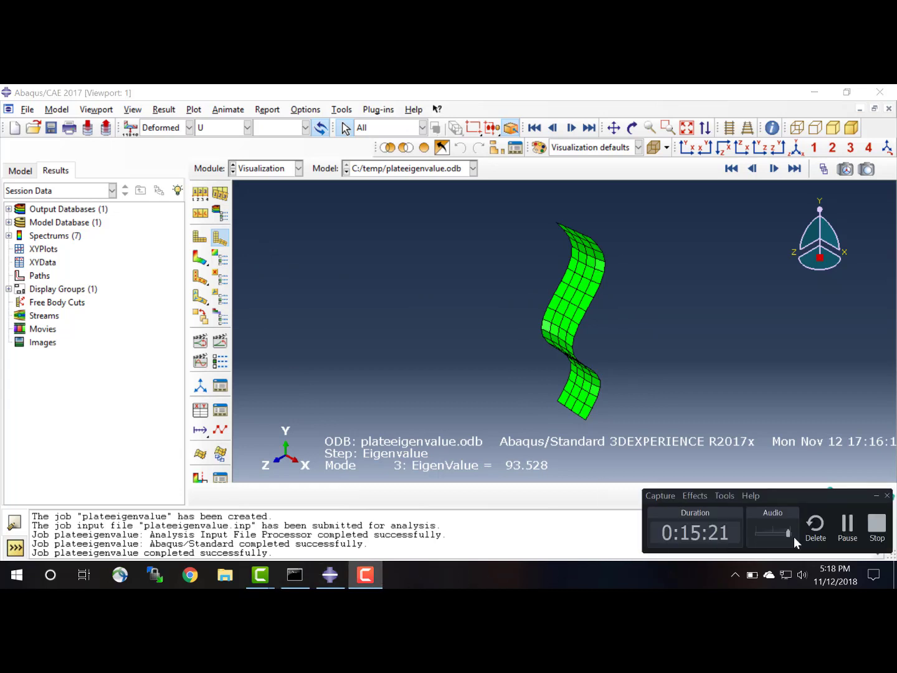
{"action": "left_click", "coordinate": [878, 531]}
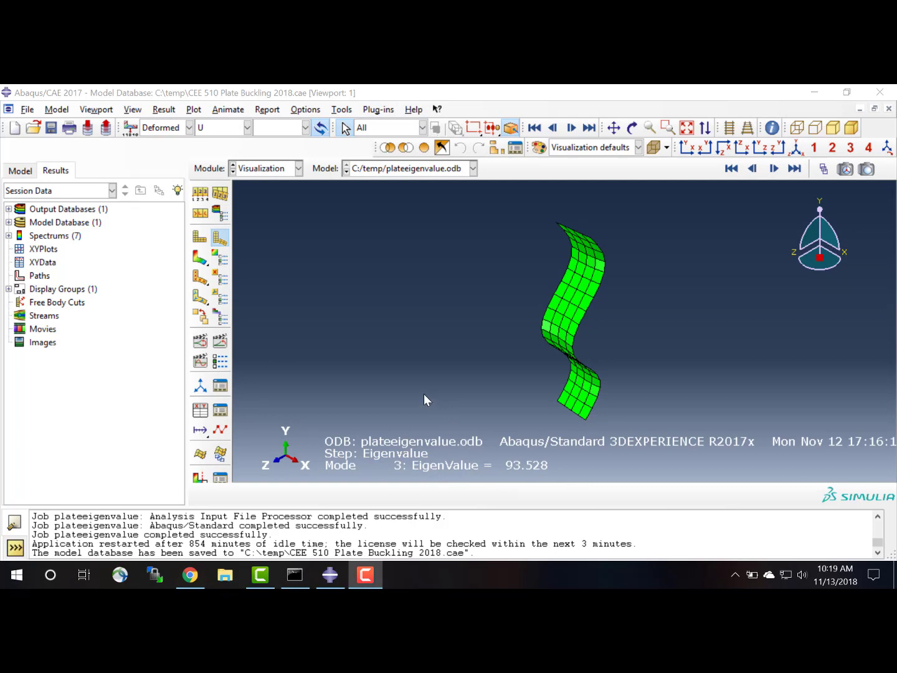
- Suppress the Eigenvalue step in Model-1
{"action": "left_click", "coordinate": [18, 171]}
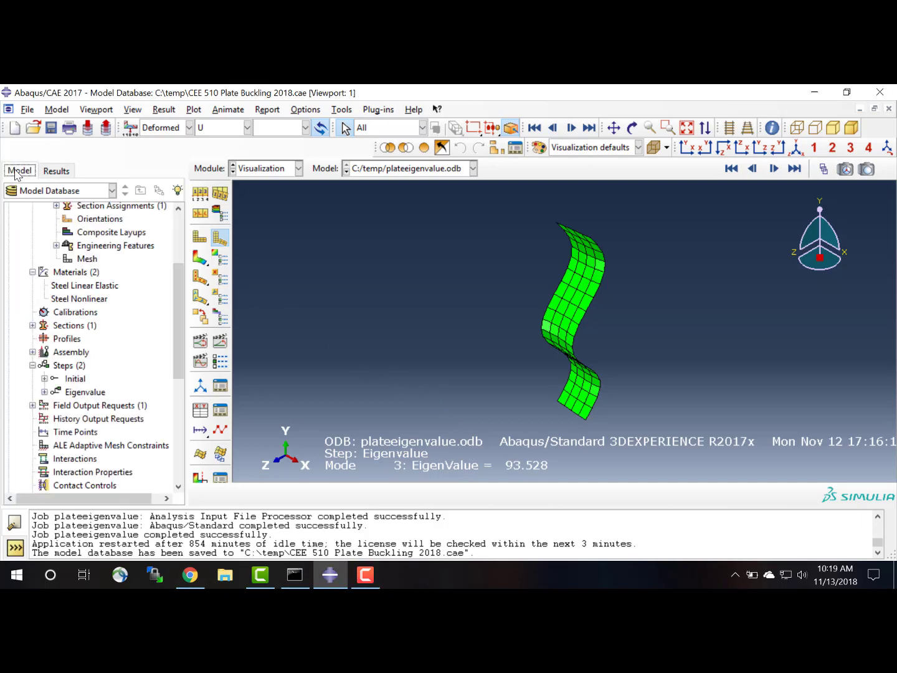
{"action": "mouse_move", "coordinate": [176, 295]}
{"action": "left_mouse_down"}
{"action": "mouse_move", "coordinate": [174, 246]}
{"action": "mouse_move", "coordinate": [172, 307]}
{"action": "left_mouse_up"}
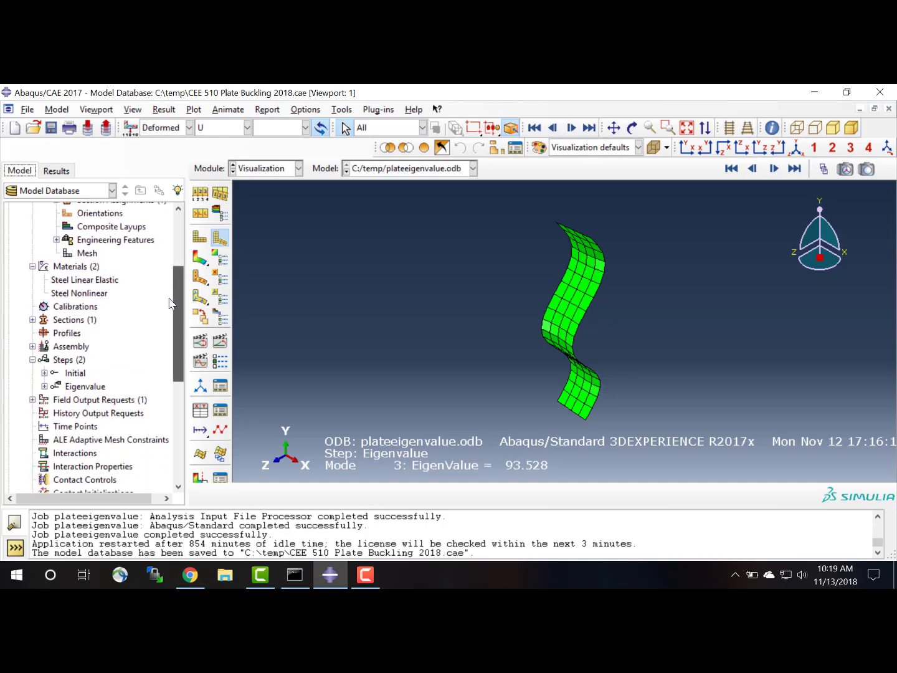
{"action": "right_click", "coordinate": [87, 390]}
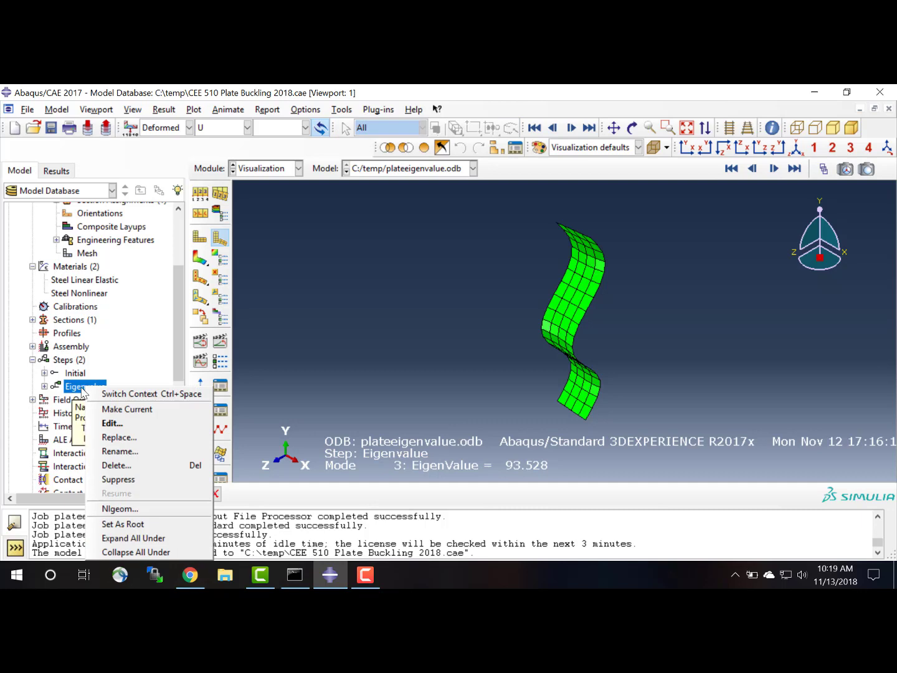
{"action": "left_click", "coordinate": [126, 480]}
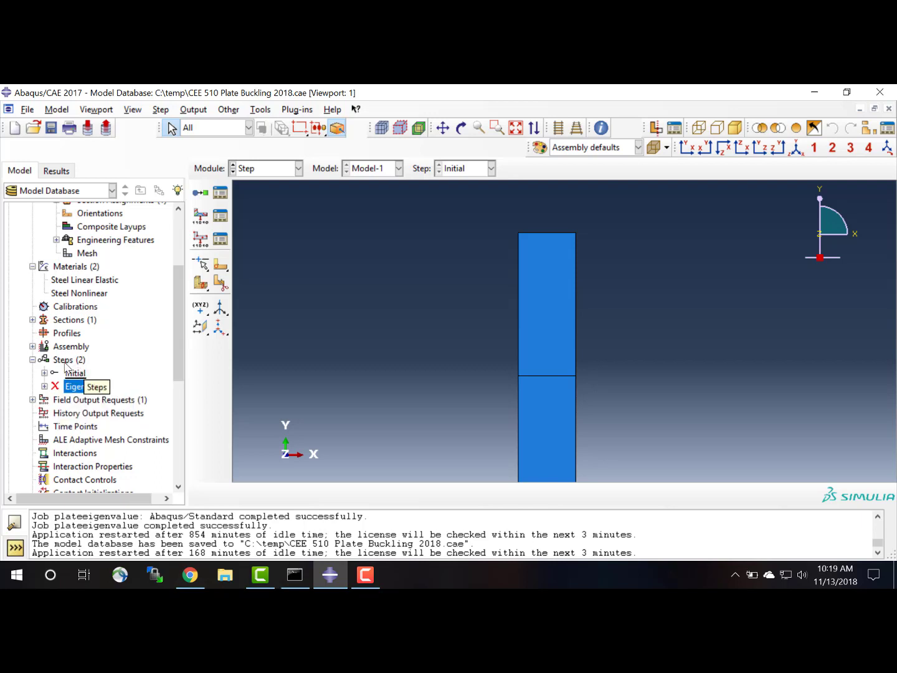
- Create a Static, General step named Imperfection after the Initial step, with Nlgeom on
{"action": "double_click", "coordinate": [64, 360]}
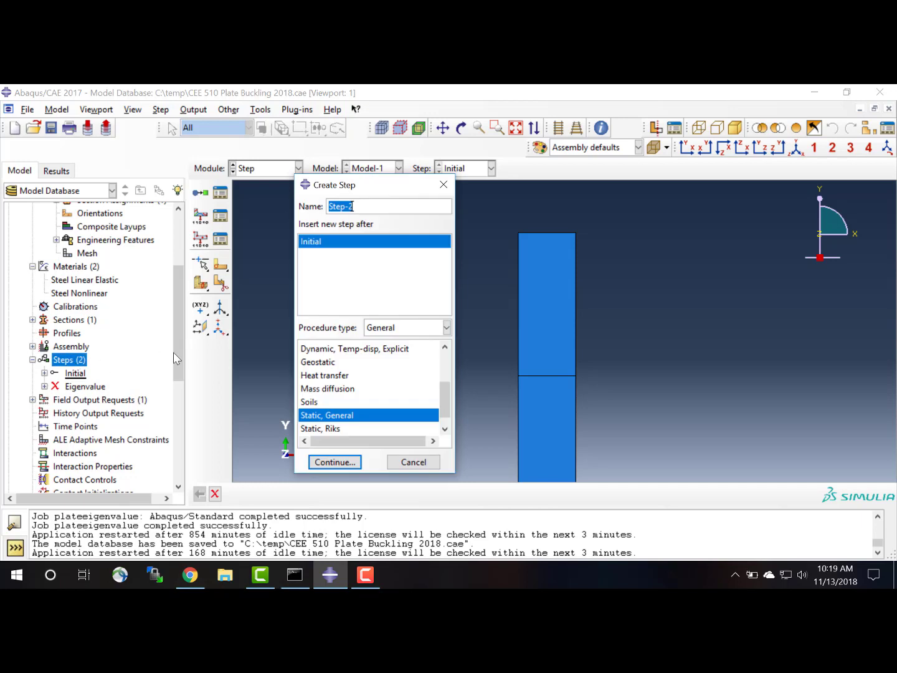
{"action": "type", "text": "Imperfection"}
{"action": "left_click", "coordinate": [338, 463]}
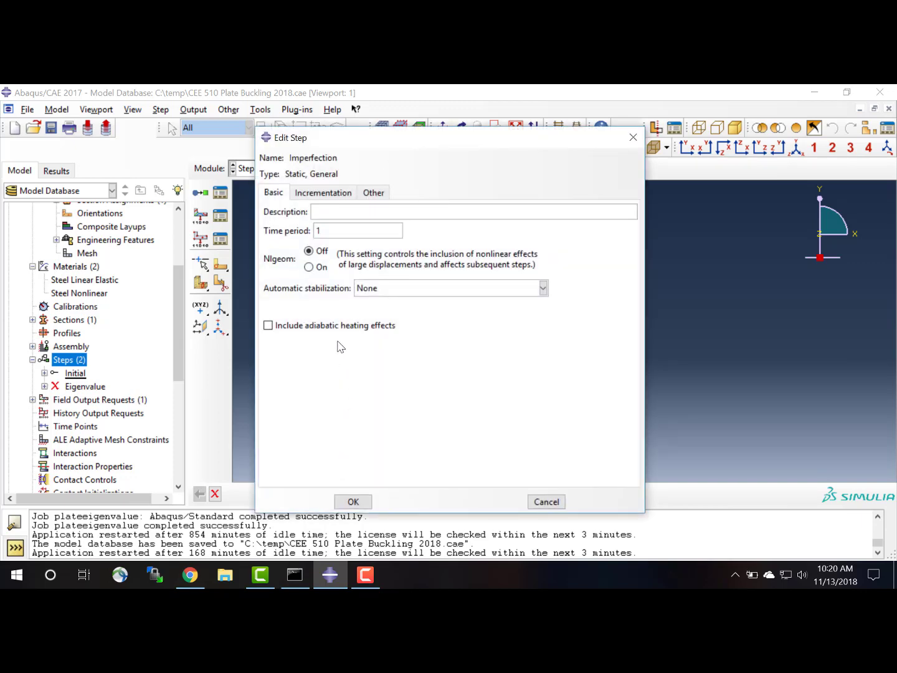
{"action": "left_click", "coordinate": [310, 266]}
{"action": "left_click", "coordinate": [362, 503]}
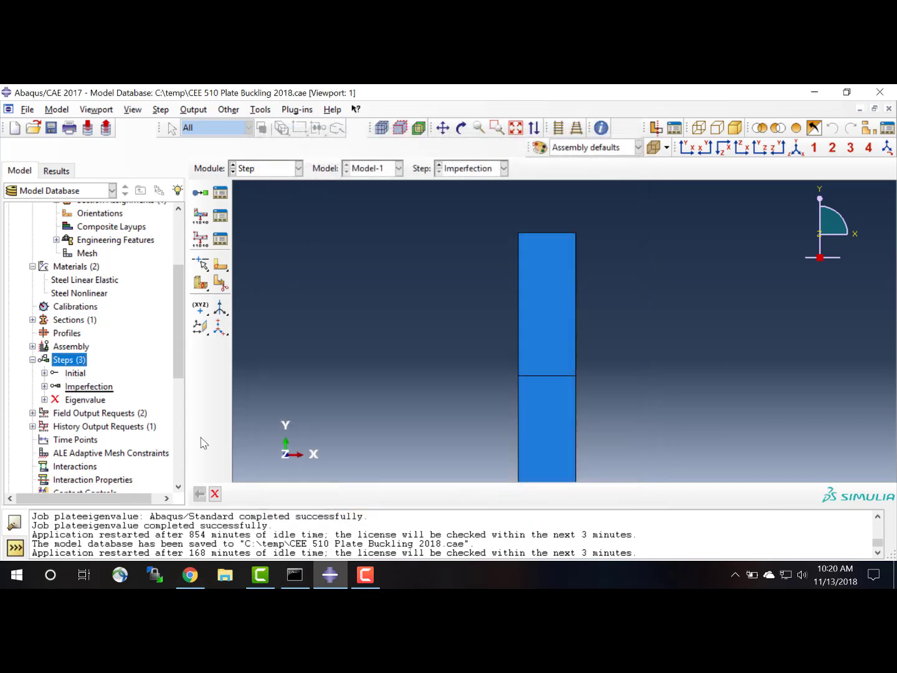
- Add a Static, General step named DistributedLoad after the Imperfection step
{"action": "double_click", "coordinate": [76, 365]}
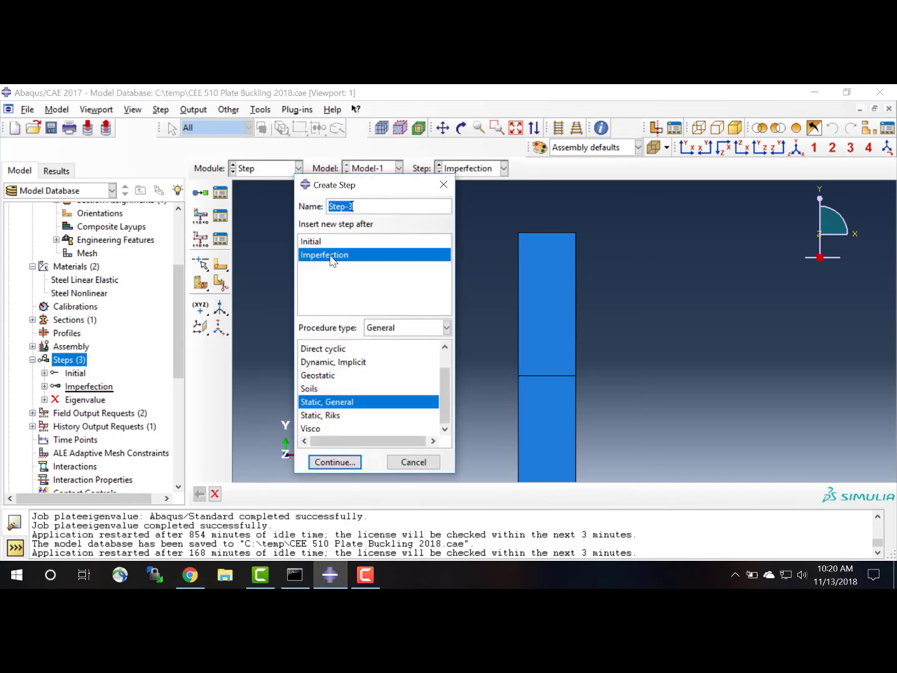
{"action": "type", "text": "Load"}
{"action": "type", "text": "Distribute"}
{"action": "type", "text": "d"}
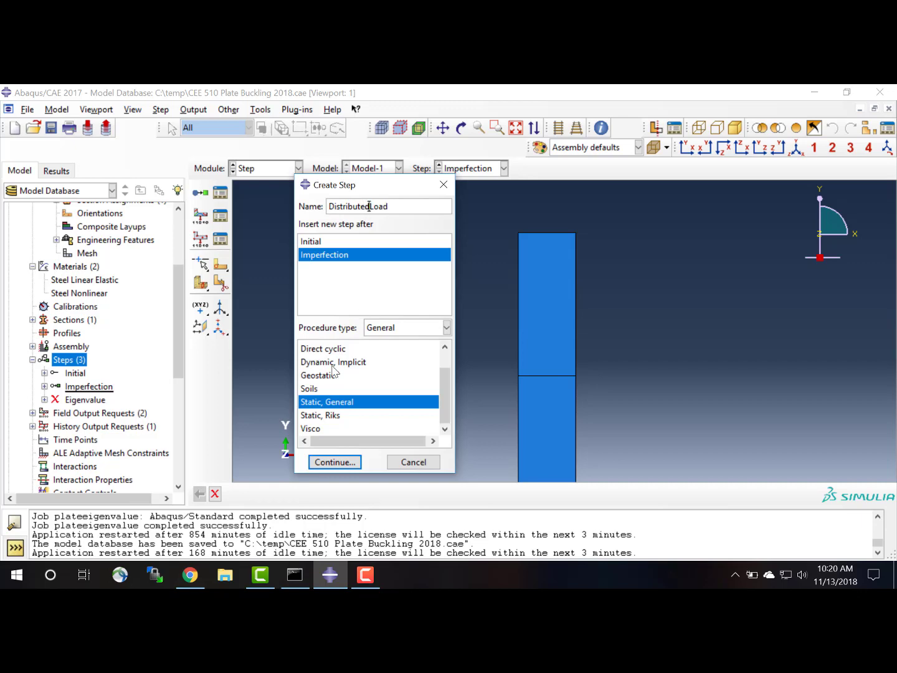
{"action": "left_click", "coordinate": [335, 462]}
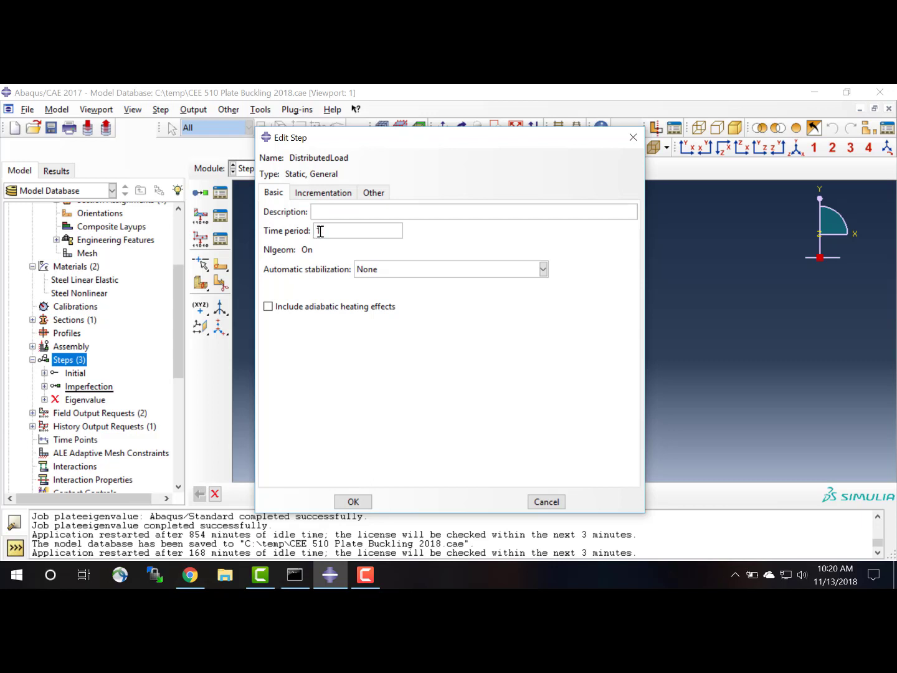
- Set the DistributedLoad step's initial and maximum increment sizes to 0.1, keeping automatic incrementation
{"action": "left_click", "coordinate": [323, 194]}
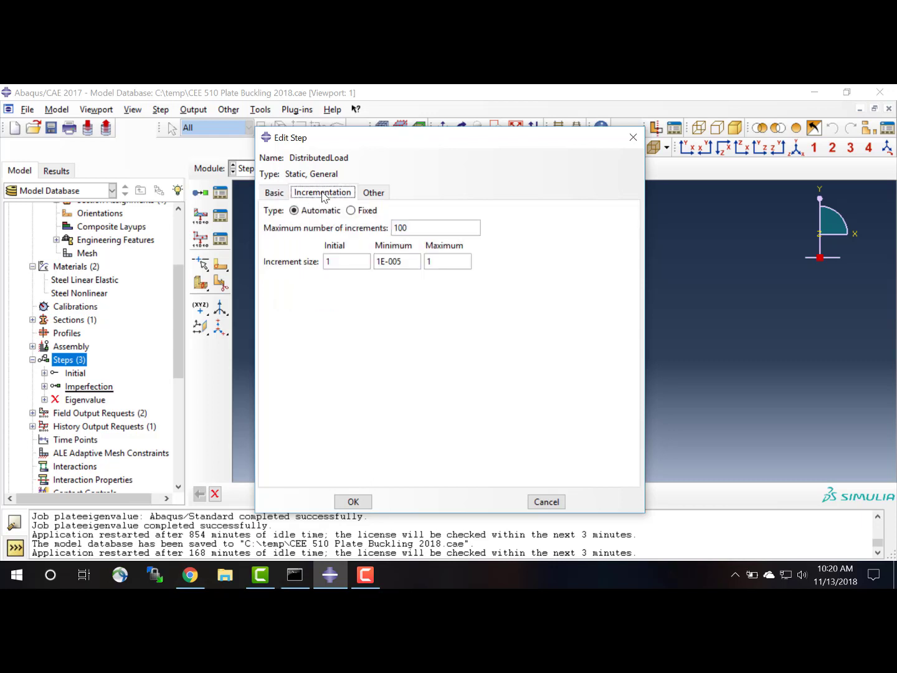
{"action": "double_click", "coordinate": [334, 260]}
{"action": "type", "text": "0."}
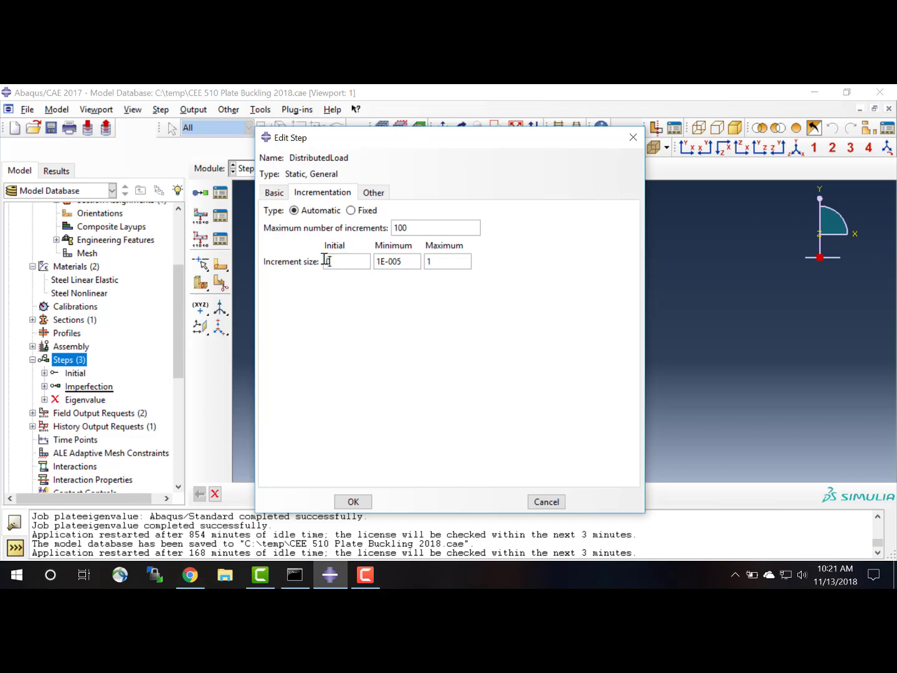
{"action": "type", "text": "1"}
{"action": "left_click_drag", "start_coordinate": [444, 261], "coordinate": [420, 260]}
{"action": "type", "text": "0.1"}
{"action": "left_click", "coordinate": [359, 507]}
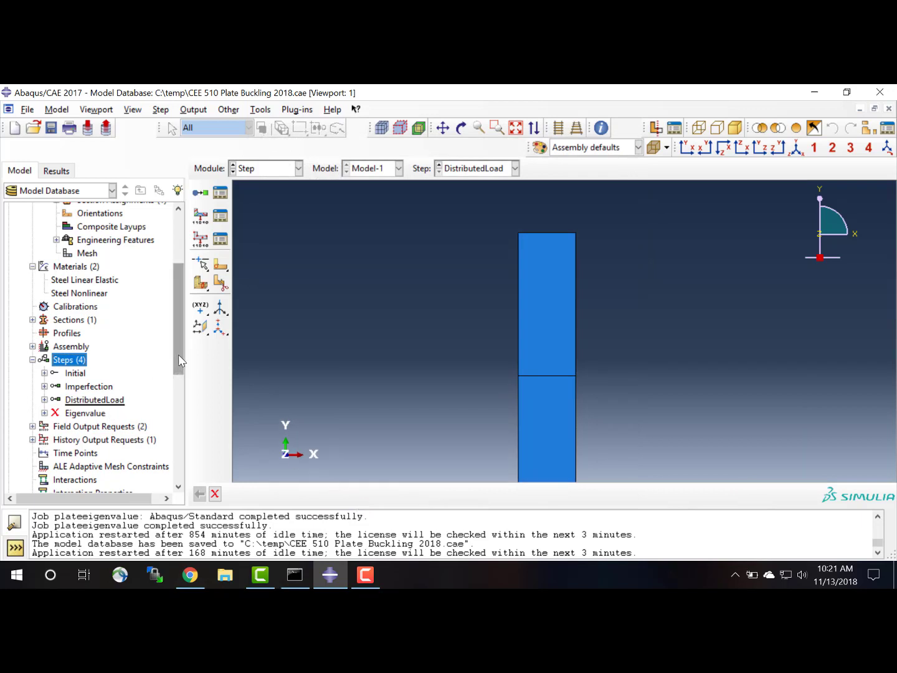
- Inspect the displacement constraints of boundary condition BC-1 in the DistributedLoad step without changing them
{"action": "left_click_drag", "start_coordinate": [179, 361], "coordinate": [178, 447]}
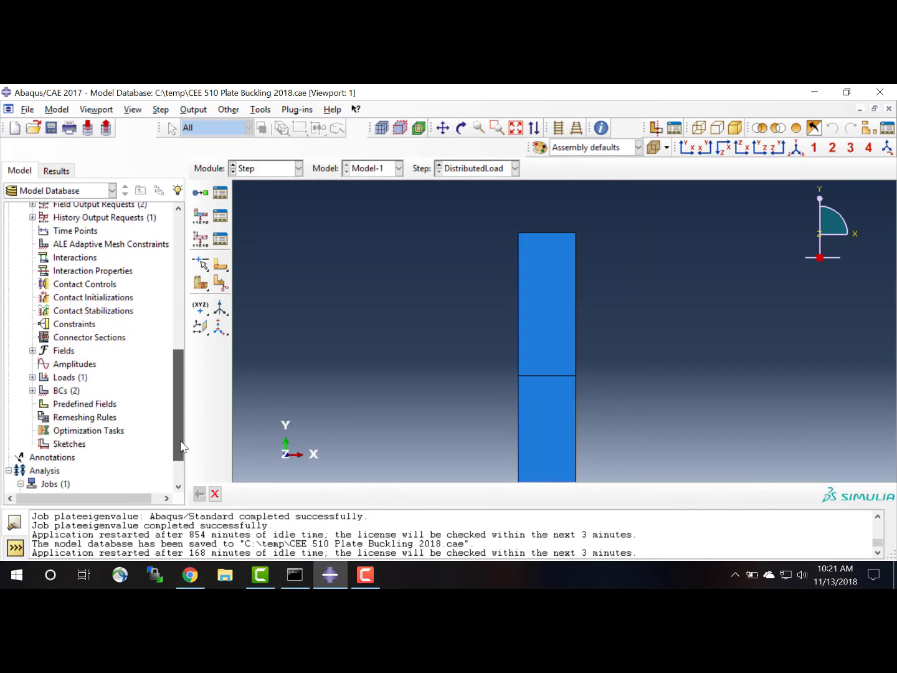
{"action": "left_click", "coordinate": [33, 388]}
{"action": "double_click", "coordinate": [59, 401]}
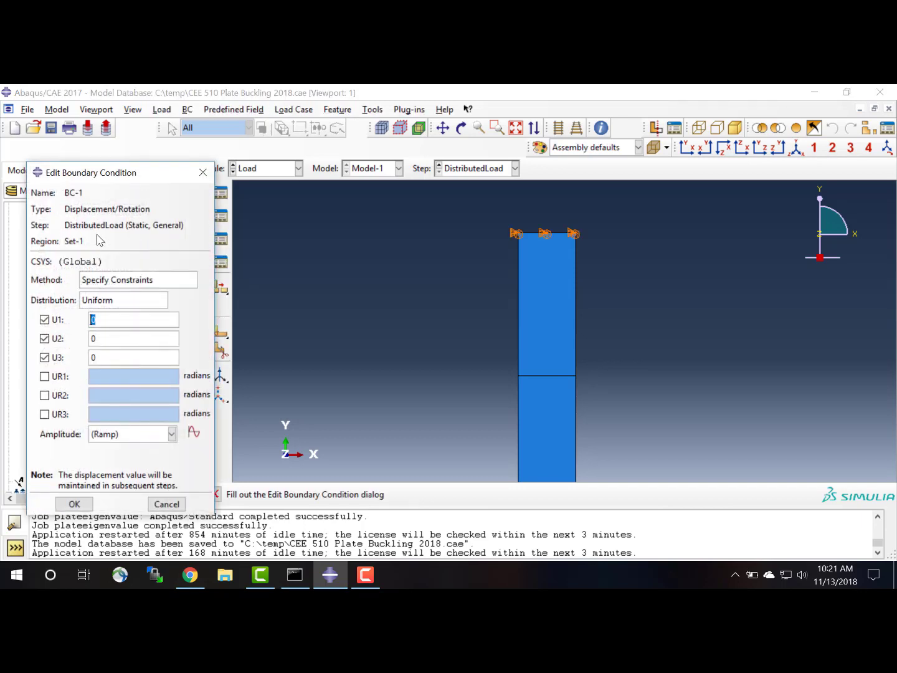
{"action": "left_click", "coordinate": [167, 504]}
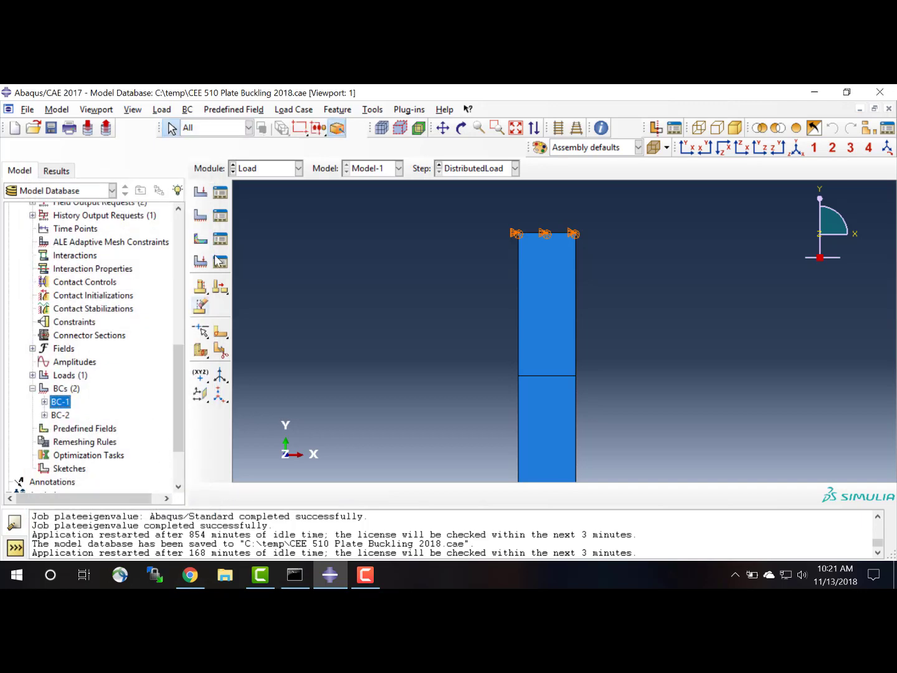
- Inspect which degrees of freedom boundary condition BC-1 constrains in the Initial step
{"action": "left_click", "coordinate": [477, 169]}
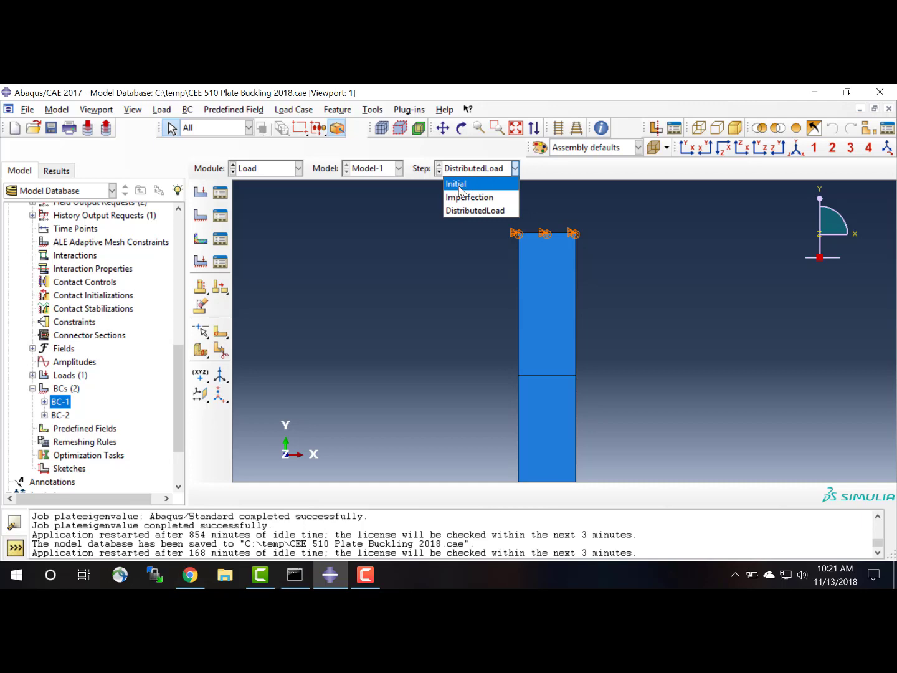
{"action": "left_click", "coordinate": [468, 185]}
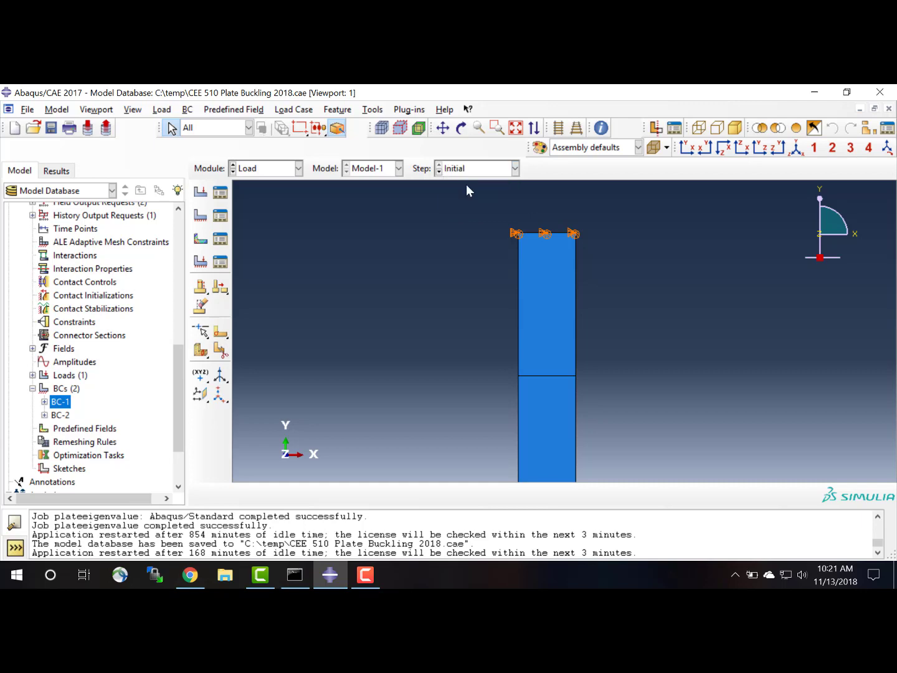
{"action": "double_click", "coordinate": [60, 403]}
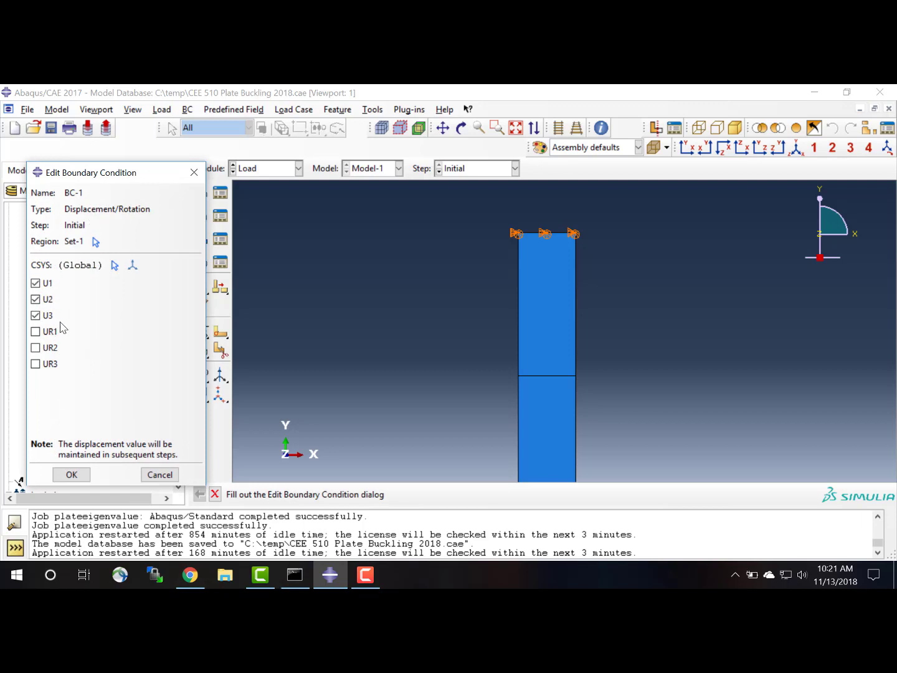
{"action": "left_click", "coordinate": [71, 474]}
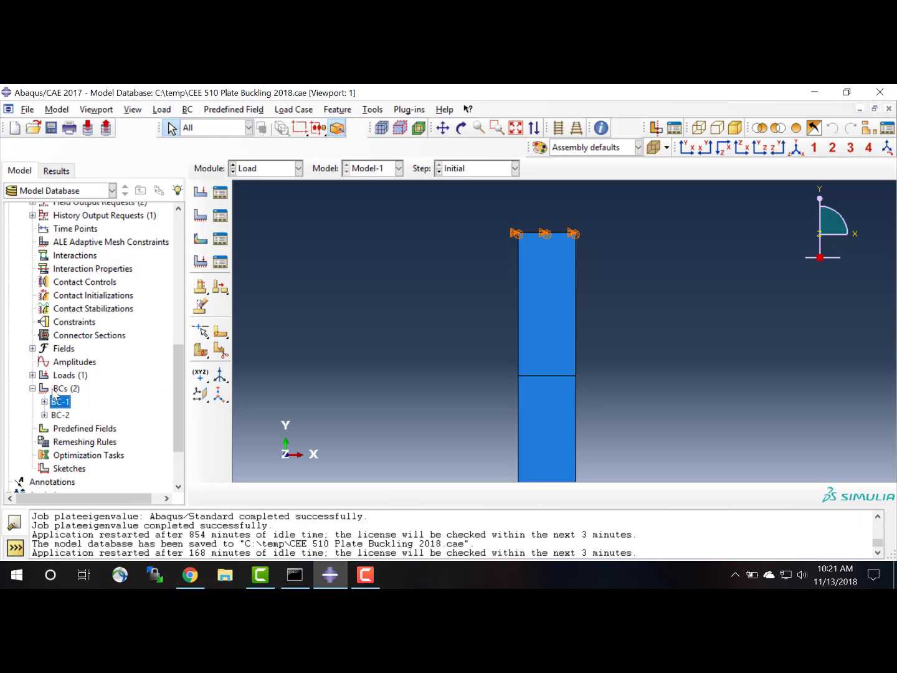
- Create a mechanical concentrated force load named LateralLoad in the Imperfection step
{"action": "left_click", "coordinate": [32, 375]}
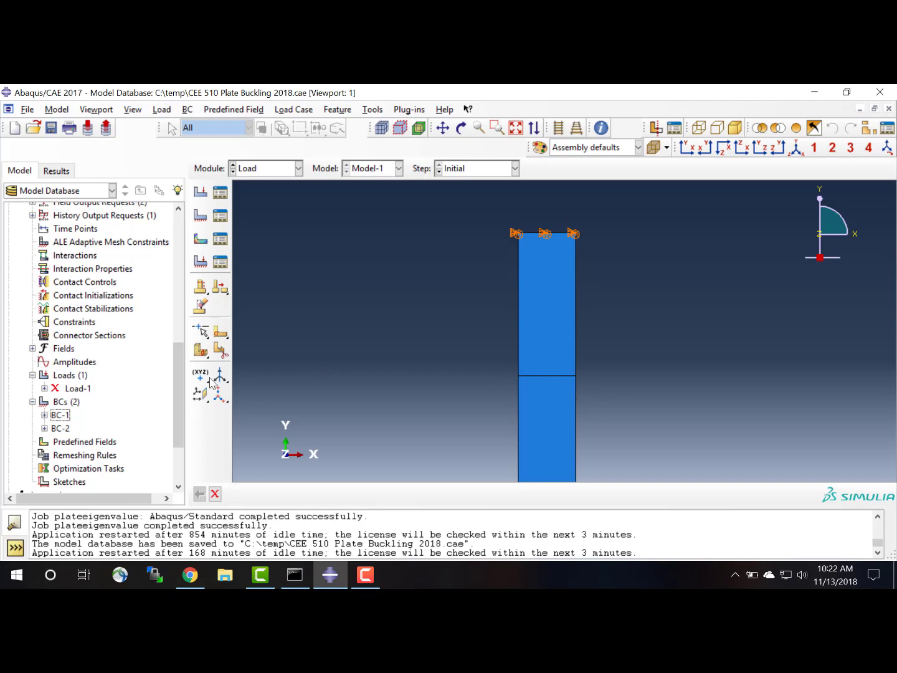
{"action": "double_click", "coordinate": [64, 375]}
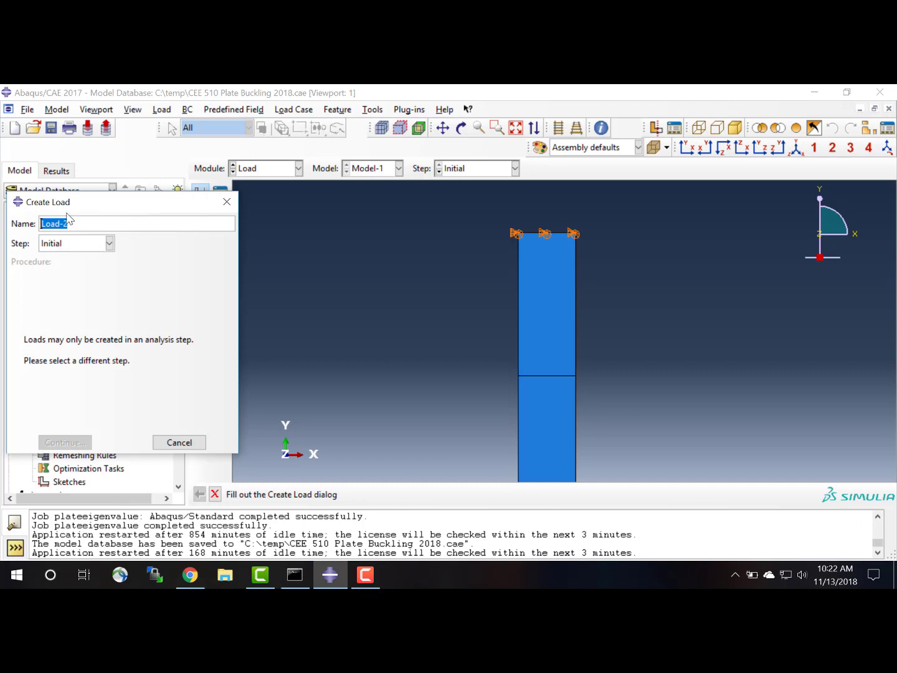
{"action": "type", "text": "LateralLoad"}
{"action": "left_click", "coordinate": [53, 247]}
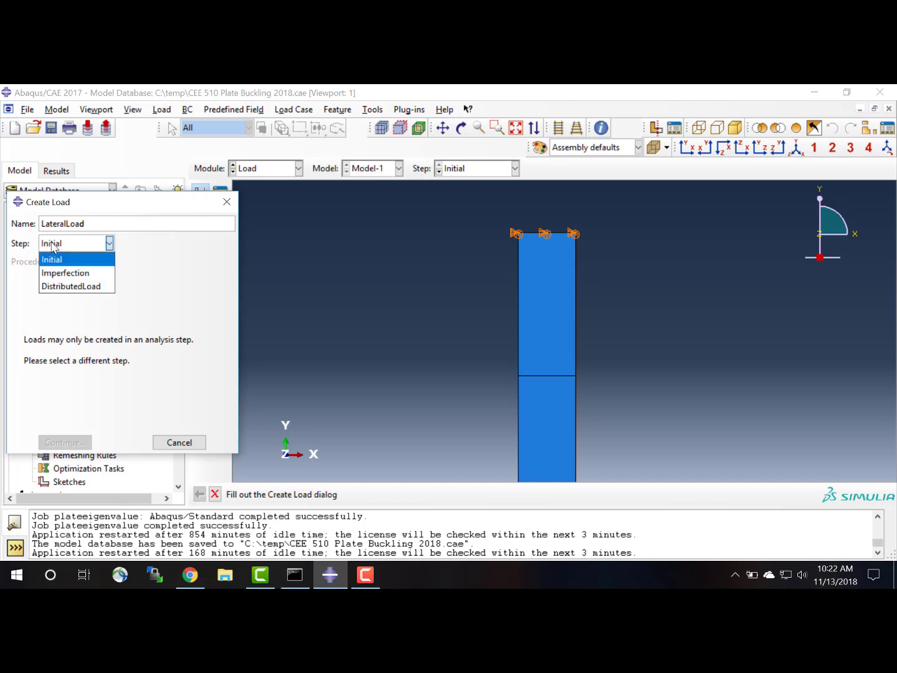
{"action": "left_click", "coordinate": [69, 274]}
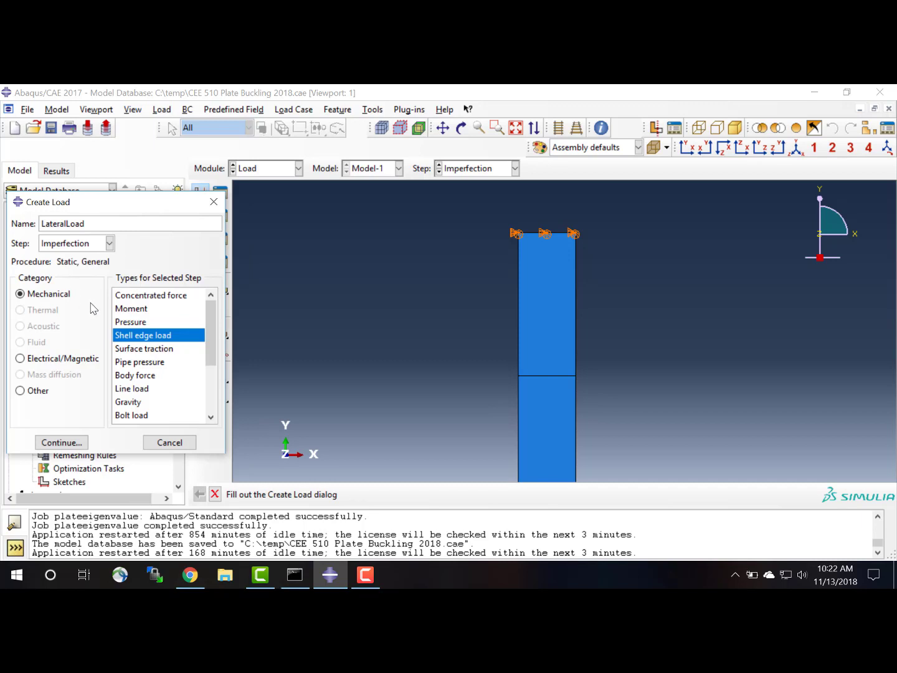
{"action": "left_click", "coordinate": [148, 300]}
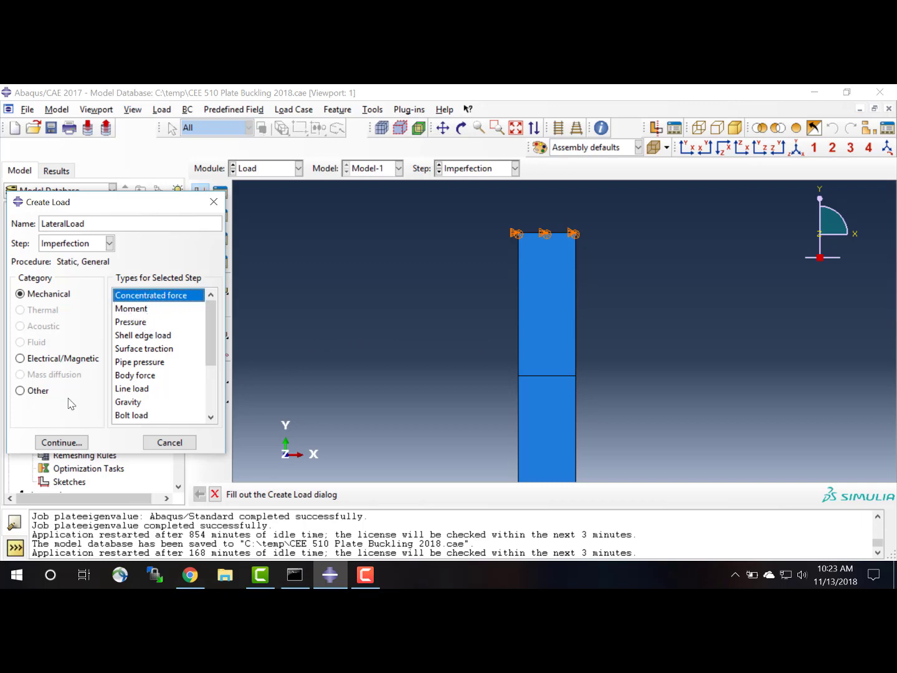
{"action": "left_click", "coordinate": [61, 443]}
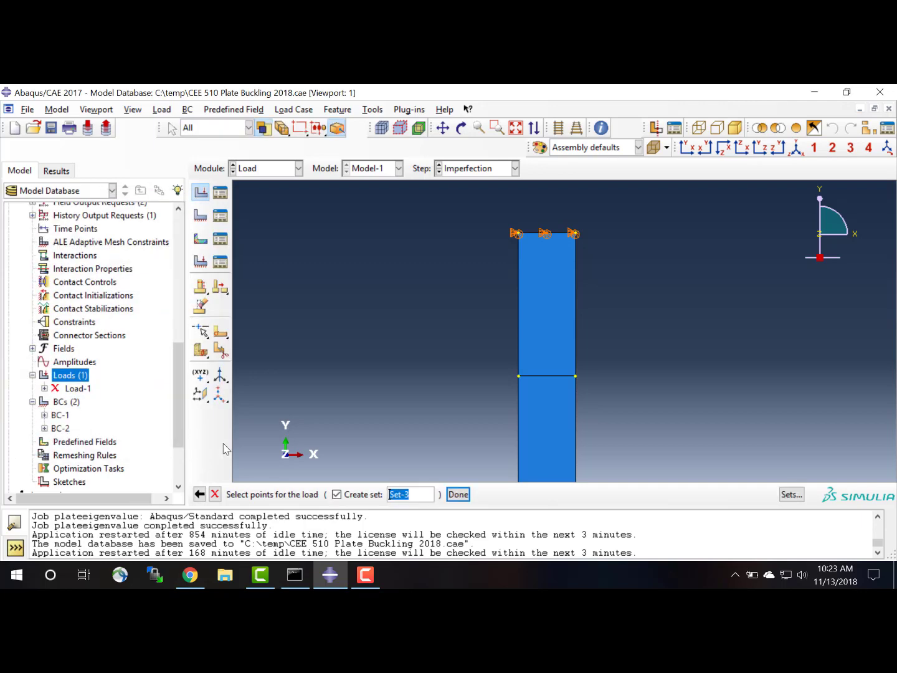
- Apply LateralLoad to the two side-edge points at the plate's partition line, with CF3 set to 2.4
{"action": "left_click", "coordinate": [518, 376]}
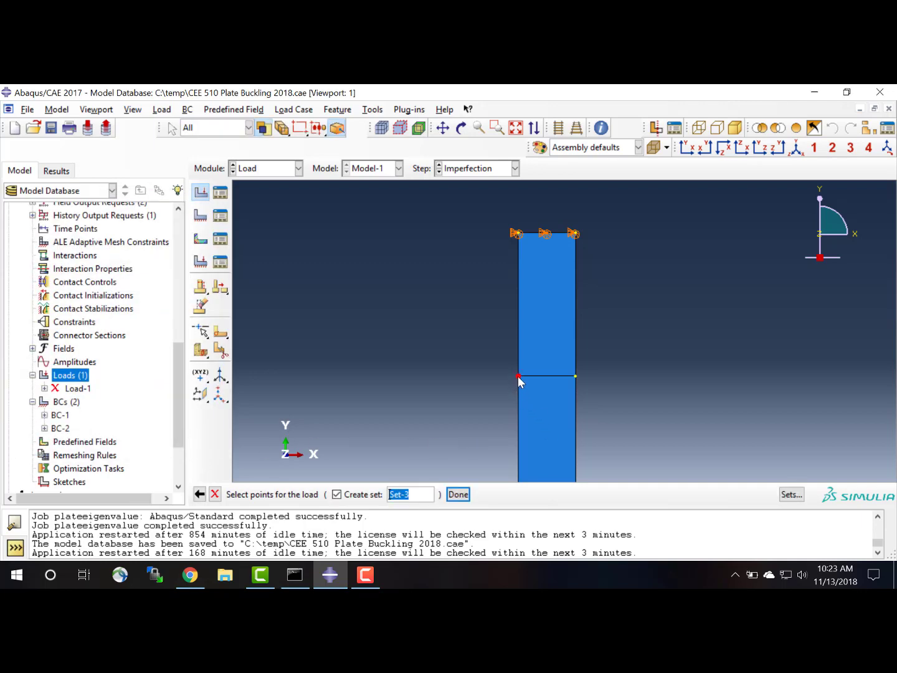
{"action": "left_click", "coordinate": [577, 376]}
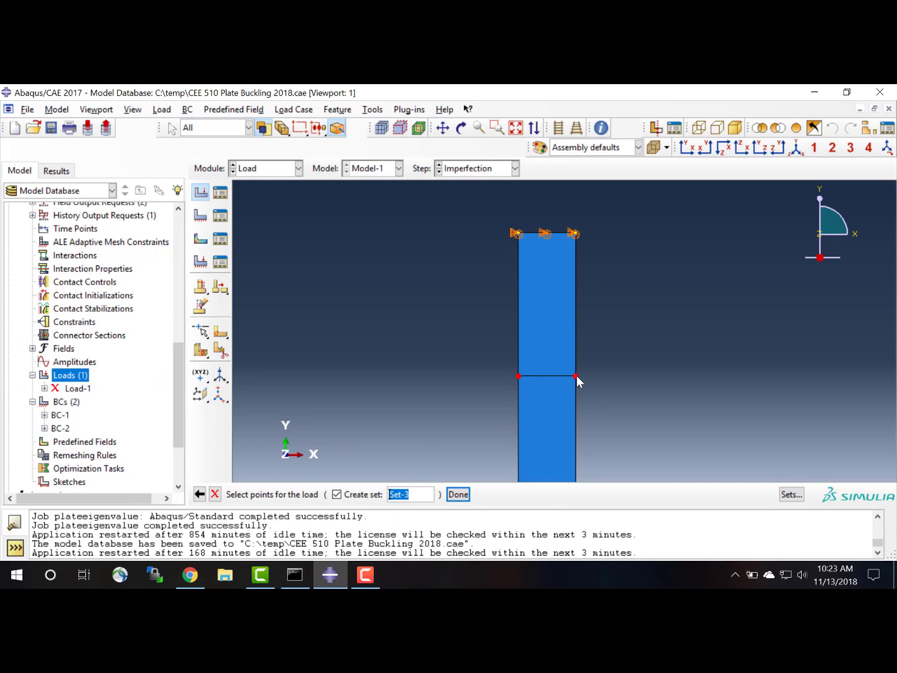
{"action": "left_click", "coordinate": [459, 496]}
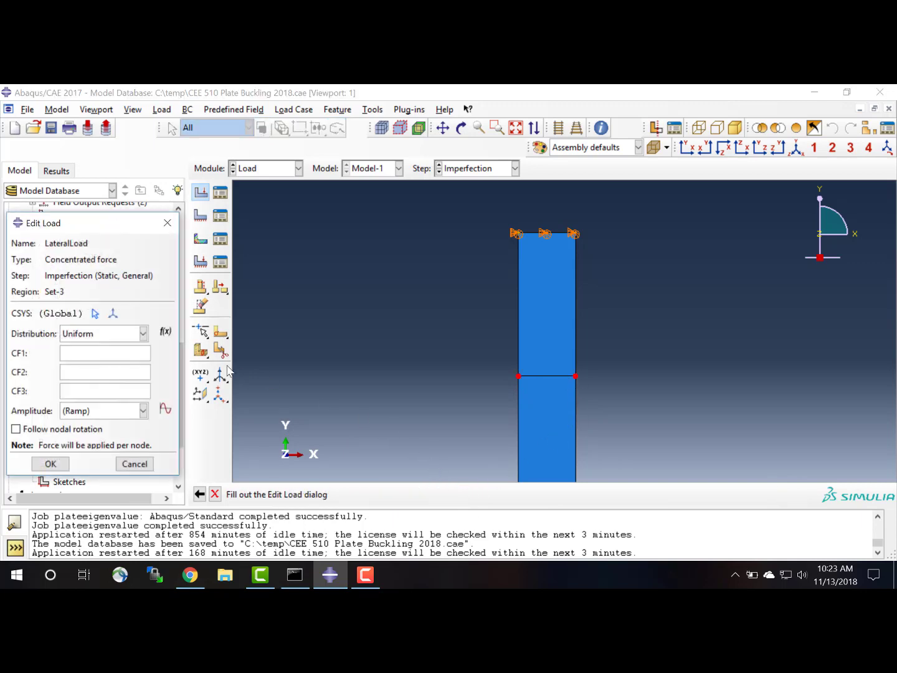
{"action": "left_click", "coordinate": [75, 389]}
{"action": "type", "text": "2.4"}
{"action": "left_click", "coordinate": [51, 464]}
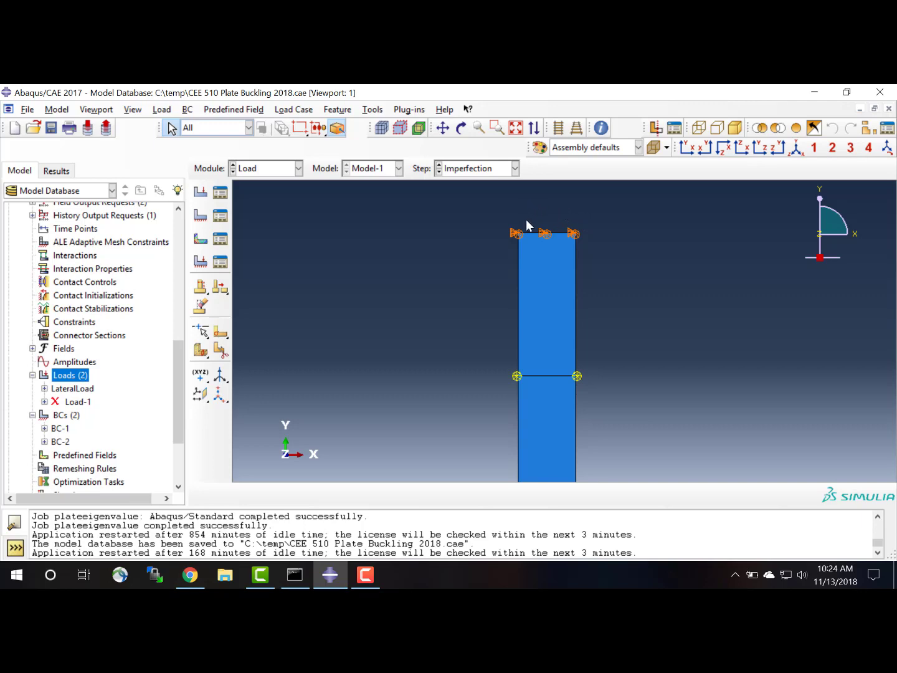
- Create a mechanical shell edge load named DistributedLoad in the DistributedLoad step
{"action": "double_click", "coordinate": [67, 375]}
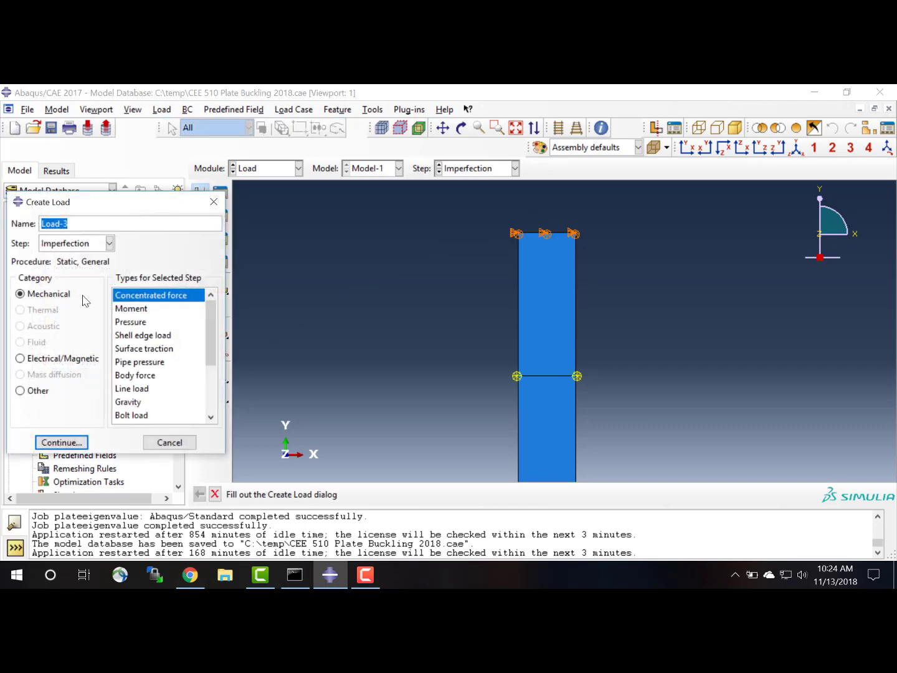
{"action": "type", "text": "Ds"}
{"action": "type", "text": "stribute"}
{"action": "type", "text": "dLoad"}
{"action": "left_click", "coordinate": [144, 337]}
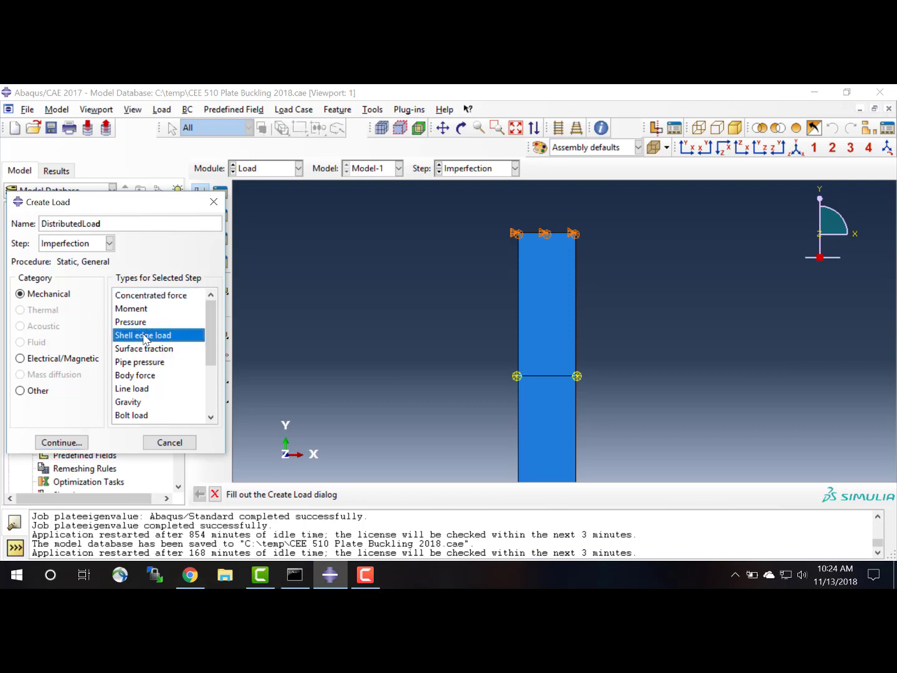
{"action": "left_click", "coordinate": [64, 245]}
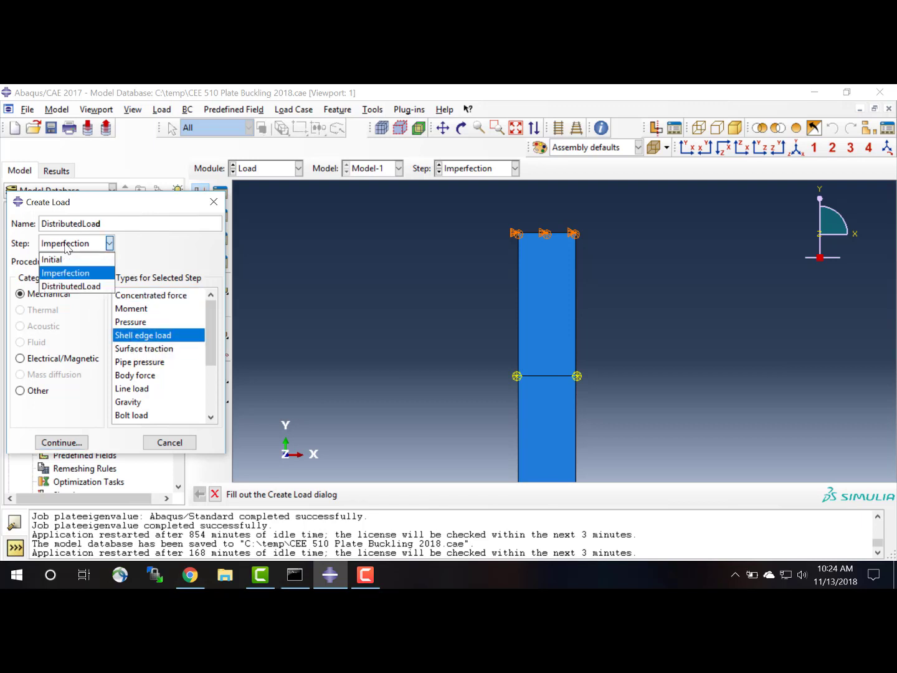
{"action": "left_click", "coordinate": [69, 288]}
{"action": "left_click", "coordinate": [72, 443]}
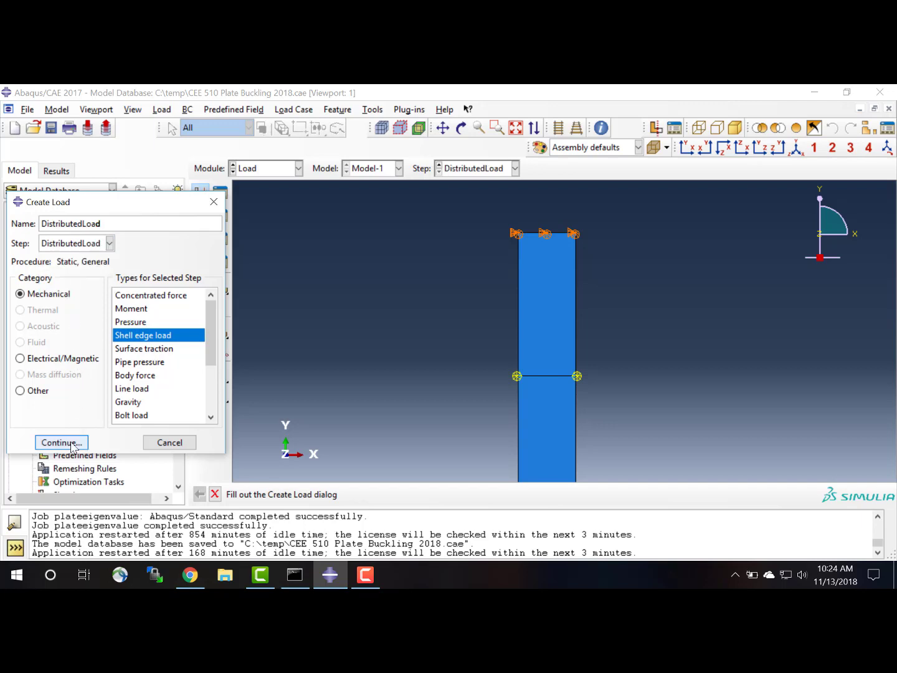
- Apply DistributedLoad to the plate's top edge as a uniform normal traction with magnitude 15
{"action": "left_click", "coordinate": [533, 235]}
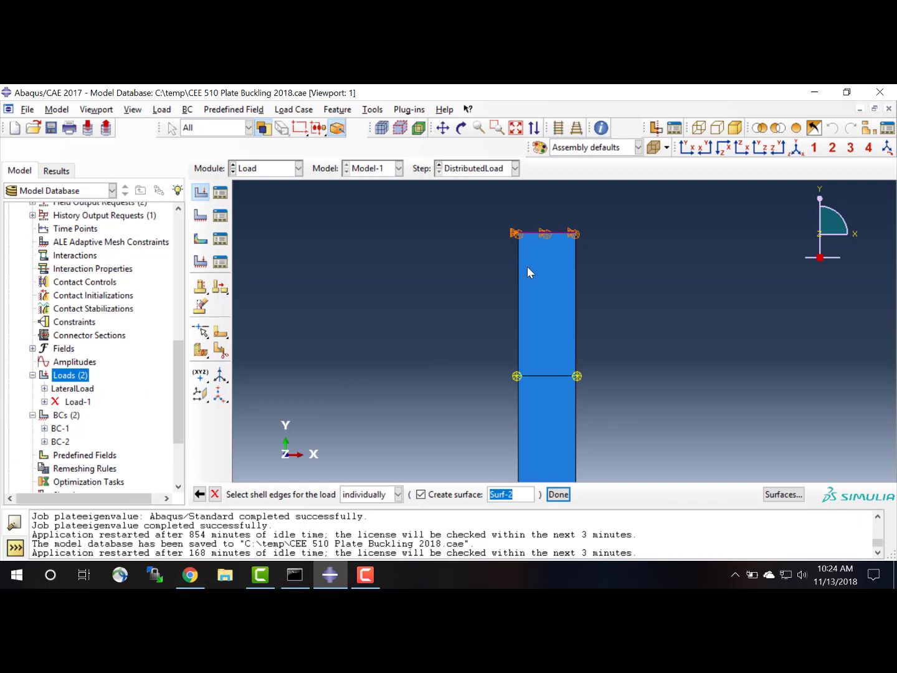
{"action": "left_click", "coordinate": [558, 499]}
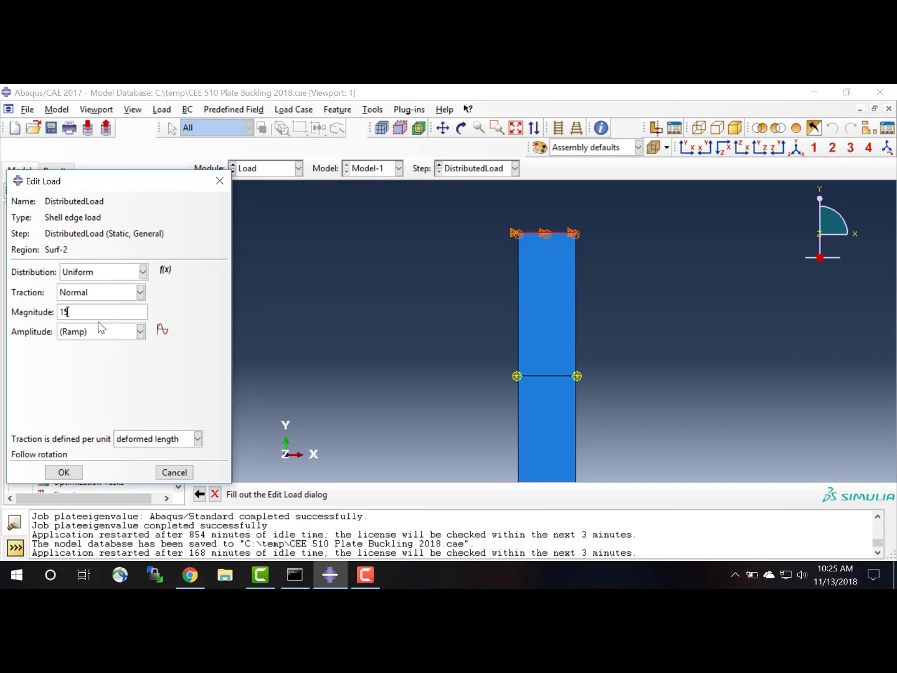
{"action": "left_click", "coordinate": [64, 473]}
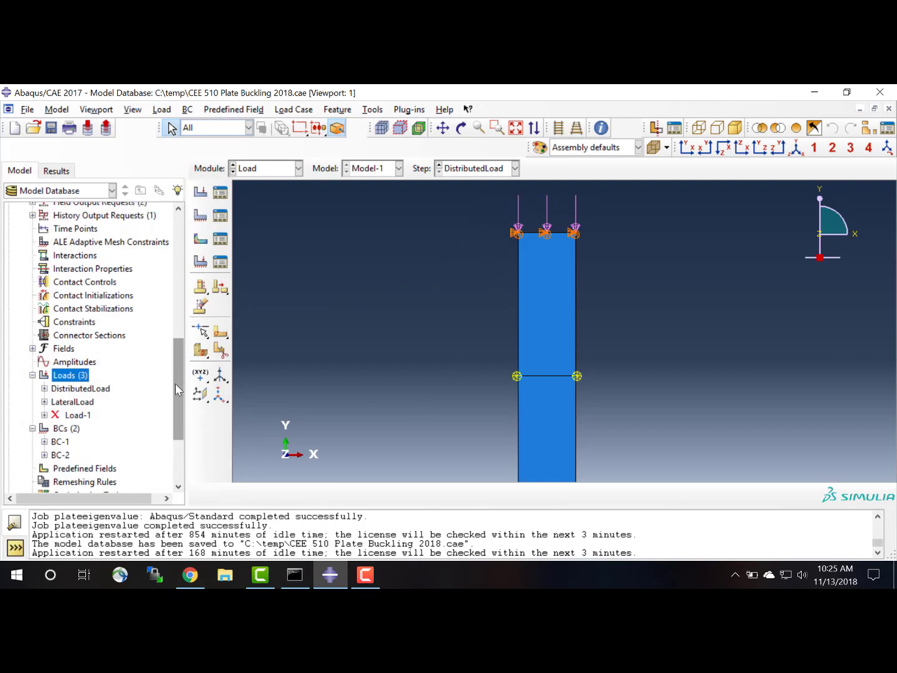
- Check the element type assigned to both meshed faces of Part-1
{"action": "mouse_move", "coordinate": [179, 385]}
{"action": "left_mouse_down"}
{"action": "mouse_move", "coordinate": [178, 348]}
{"action": "mouse_move", "coordinate": [182, 437]}
{"action": "mouse_move", "coordinate": [196, 249]}
{"action": "mouse_move", "coordinate": [188, 267]}
{"action": "left_mouse_up"}
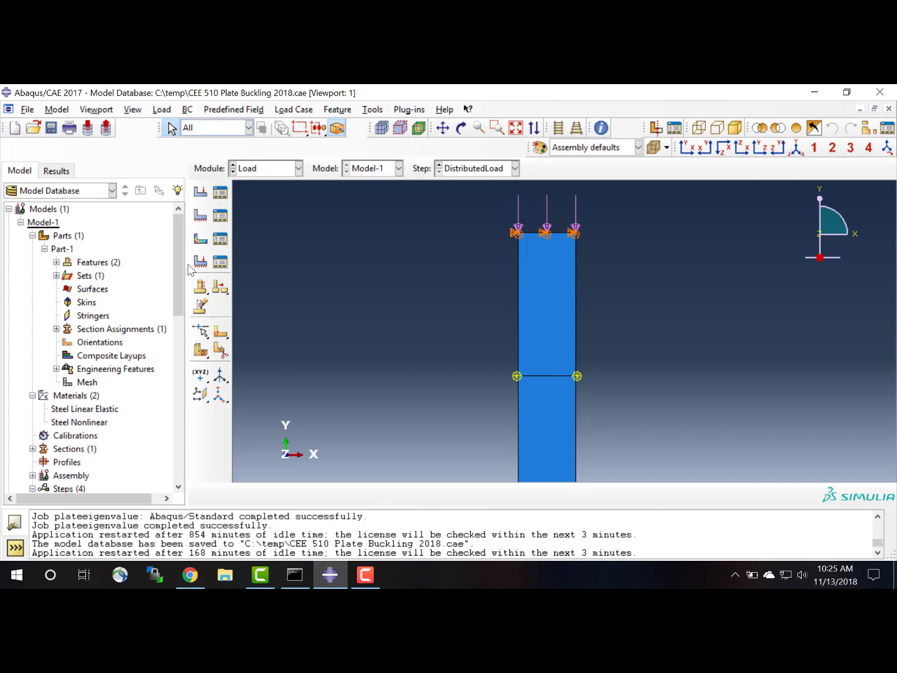
{"action": "double_click", "coordinate": [87, 382]}
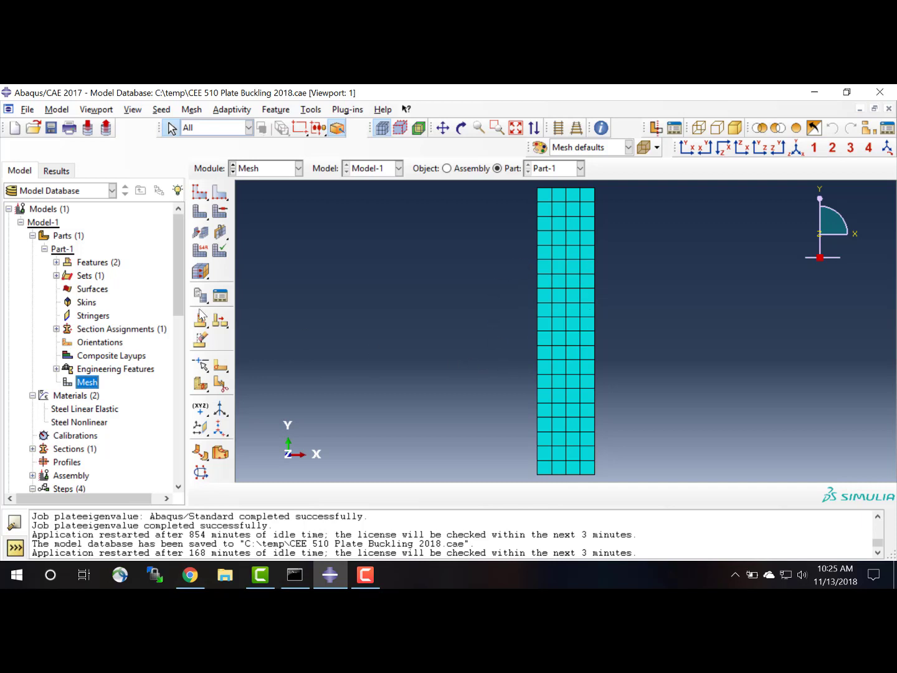
{"action": "left_click", "coordinate": [201, 251]}
{"action": "left_click", "coordinate": [559, 382]}
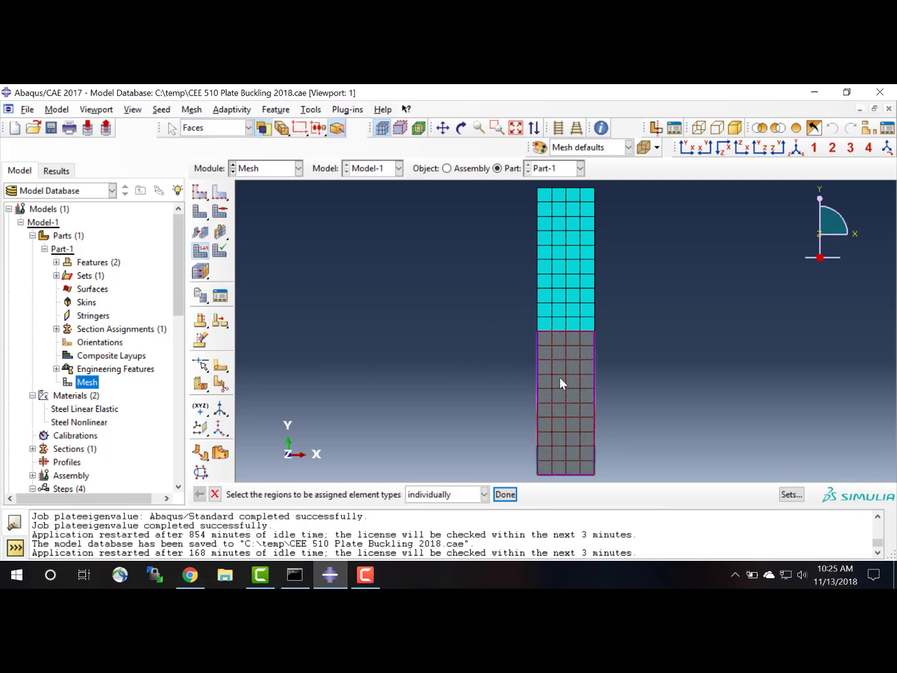
{"action": "left_click", "coordinate": [562, 282], "text": "shift"}
{"action": "left_click", "coordinate": [504, 495]}
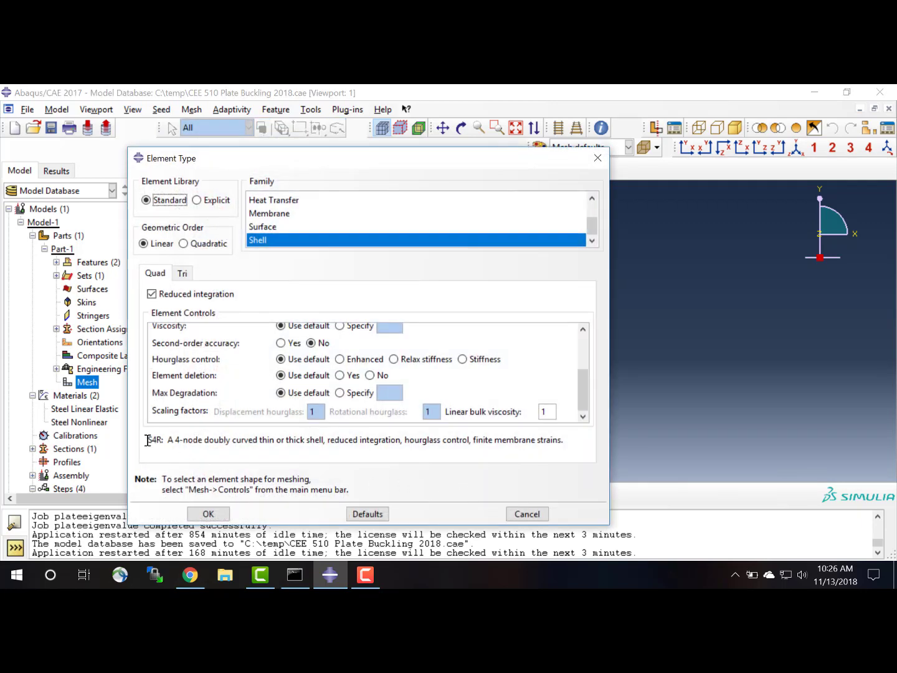
{"action": "left_click", "coordinate": [210, 515]}
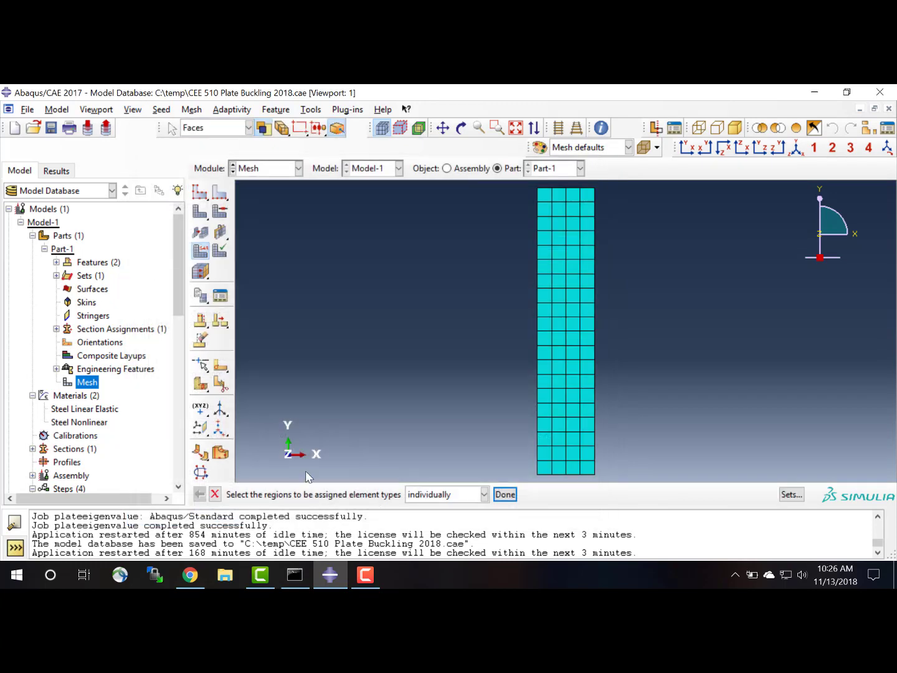
- Create a full analysis job named platelinearstatic from Model-1 with the default job settings
{"action": "left_click", "coordinate": [178, 475]}
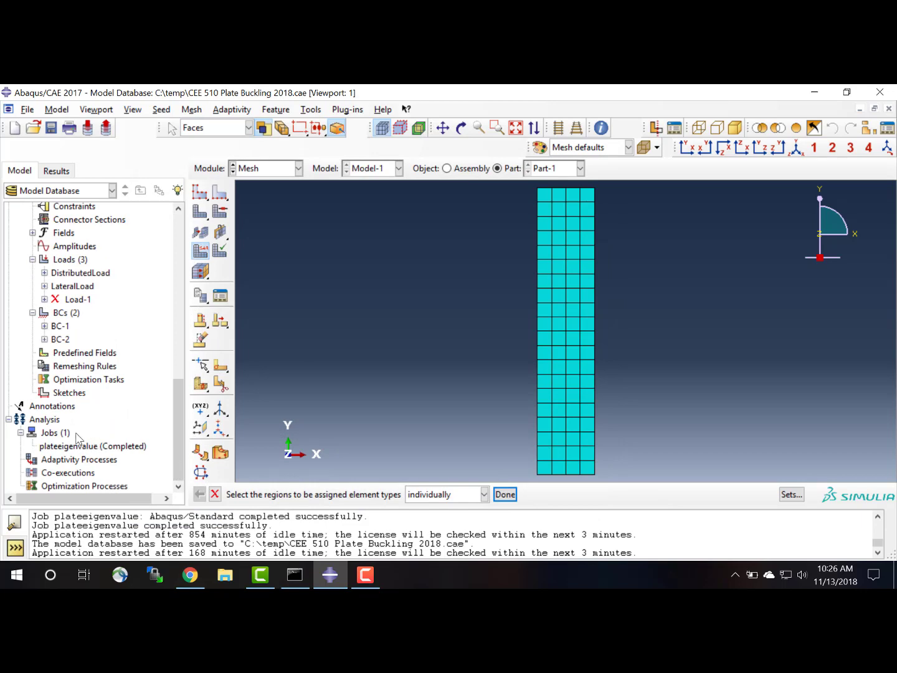
{"action": "double_click", "coordinate": [46, 433]}
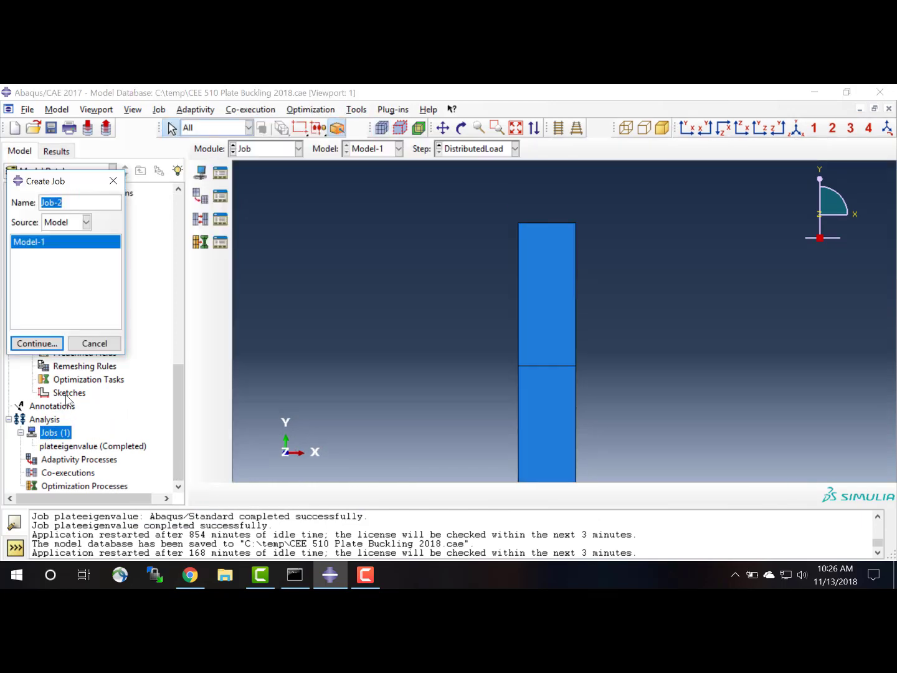
{"action": "left_click", "coordinate": [69, 203]}
{"action": "left_click_drag", "start_coordinate": [68, 203], "coordinate": [34, 204]}
{"action": "type", "text": "platelinear"}
{"action": "type", "text": "static"}
{"action": "left_click", "coordinate": [40, 346]}
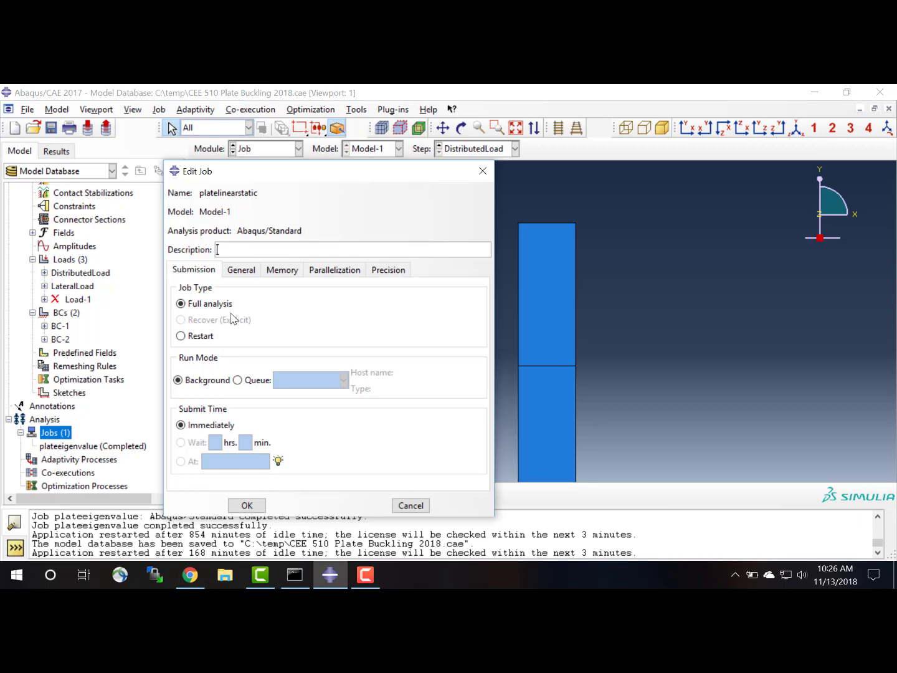
{"action": "left_click", "coordinate": [247, 506]}
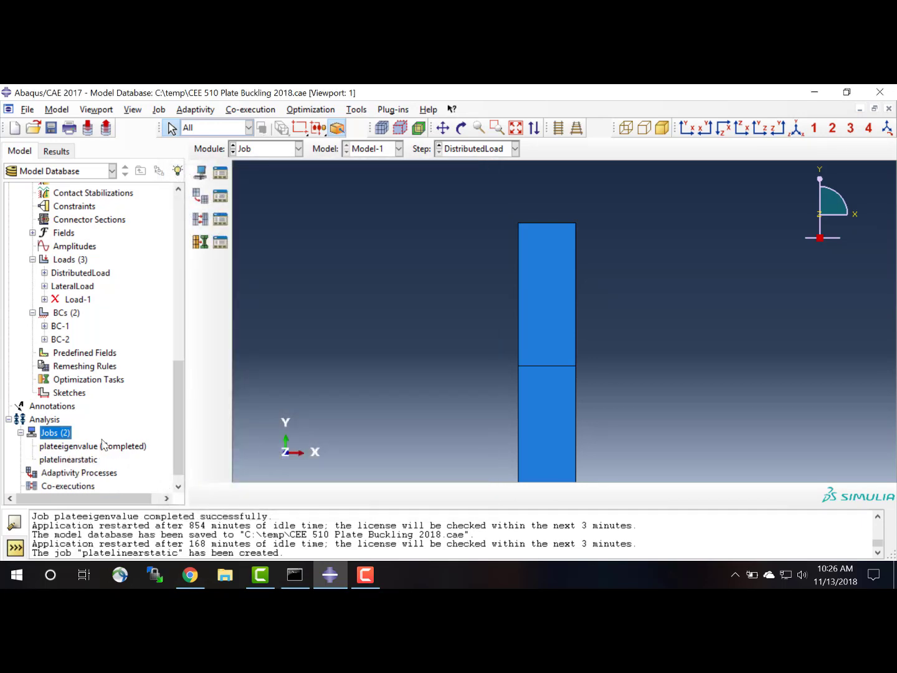
- Open the monitor for the platelinearstatic job and submit the job for analysis
{"action": "scroll", "coordinate": [99, 446], "scroll_direction": "down", "scroll_amount": 1}
{"action": "right_click", "coordinate": [84, 450]}
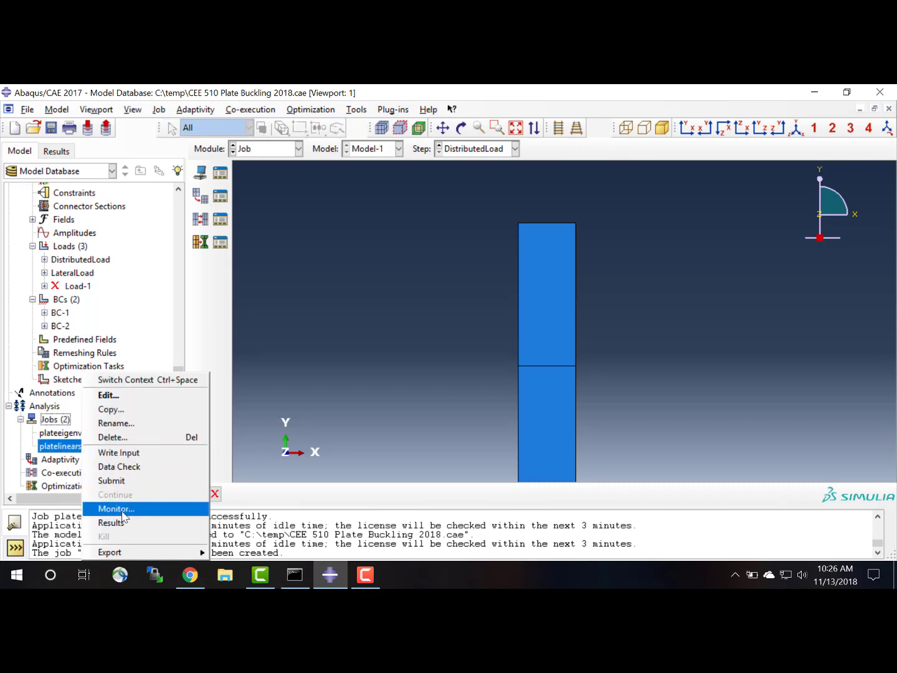
{"action": "left_click", "coordinate": [122, 510]}
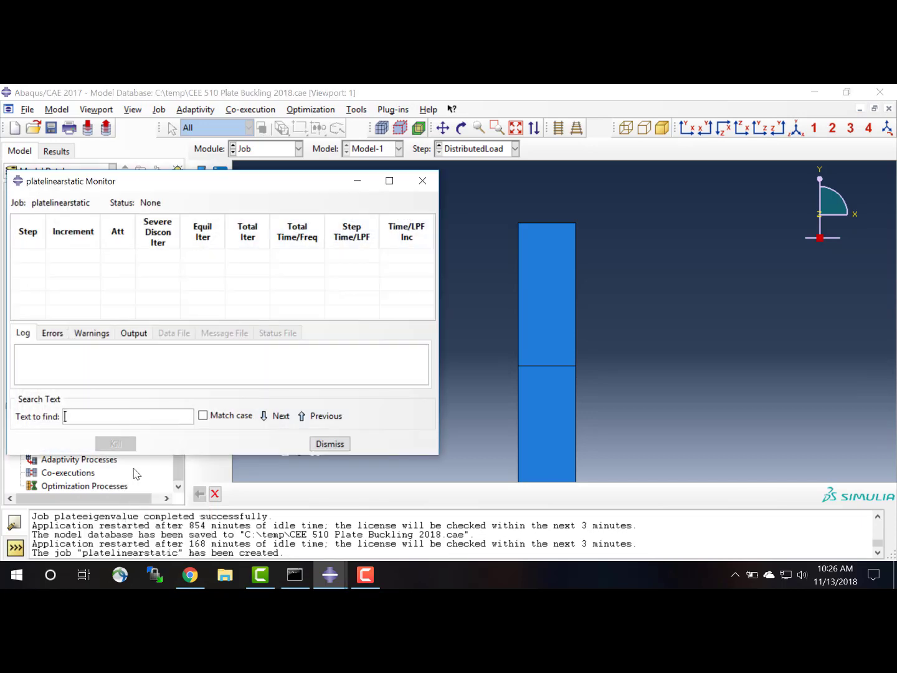
{"action": "left_click_drag", "start_coordinate": [133, 188], "coordinate": [365, 198]}
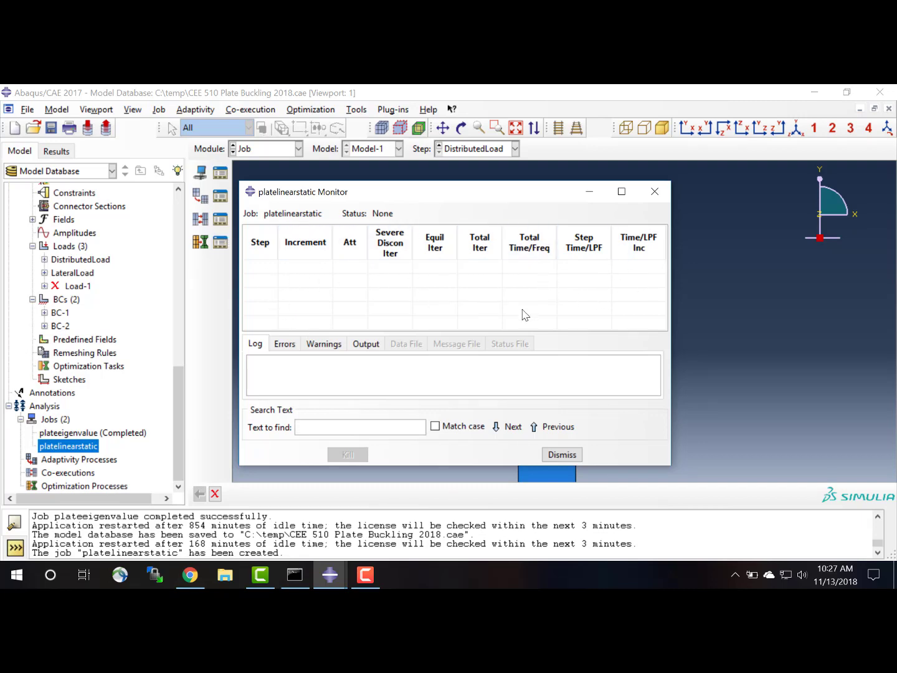
{"action": "right_click", "coordinate": [80, 450]}
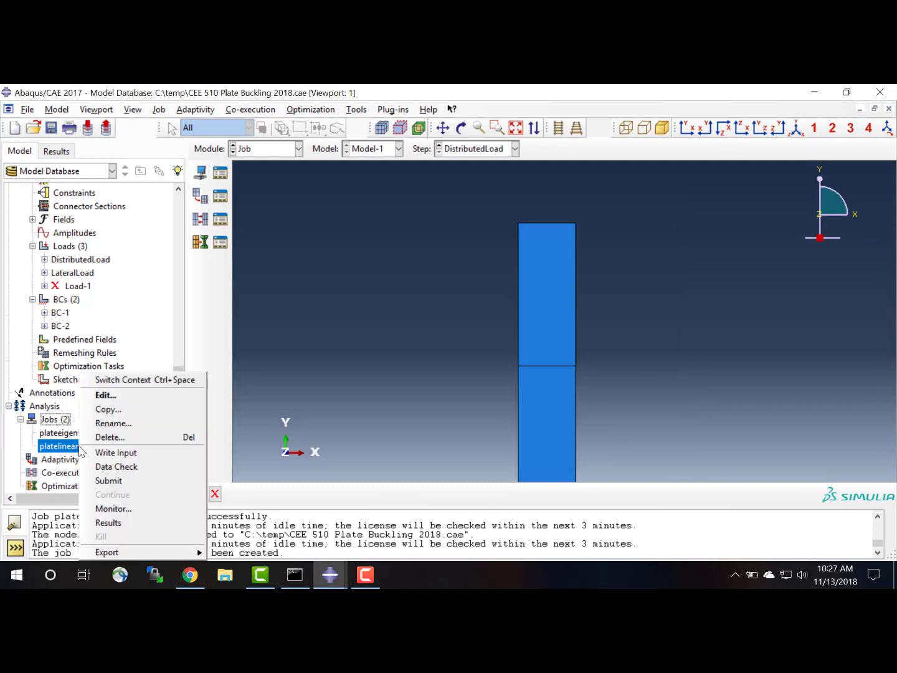
{"action": "left_click", "coordinate": [109, 481]}
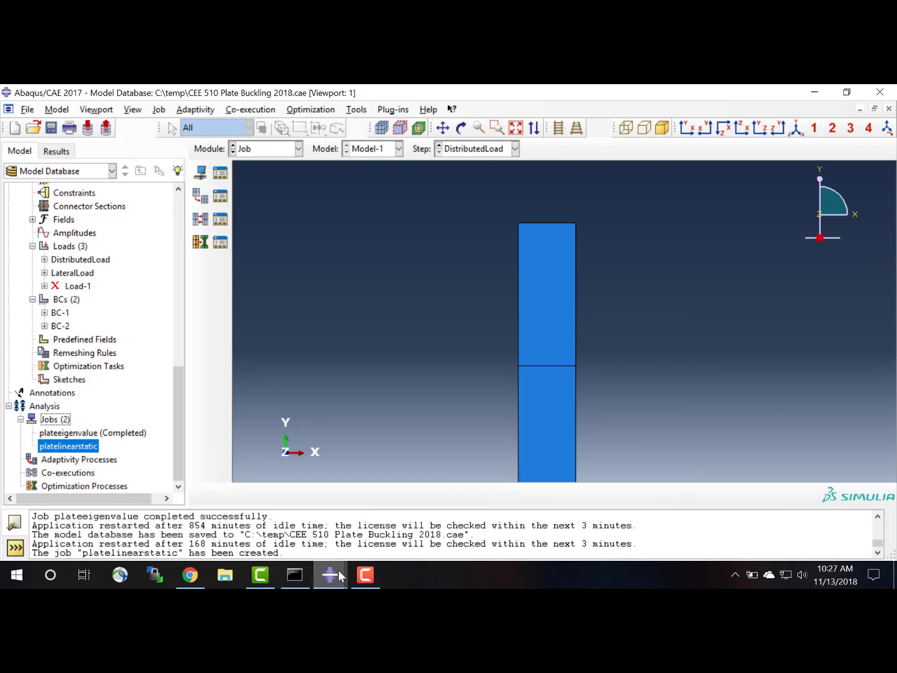
- Examine the increment history in the platelinearstatic job monitor and select the total time reached at increment 10 of step 2
{"action": "mouse_move", "coordinate": [345, 576]}
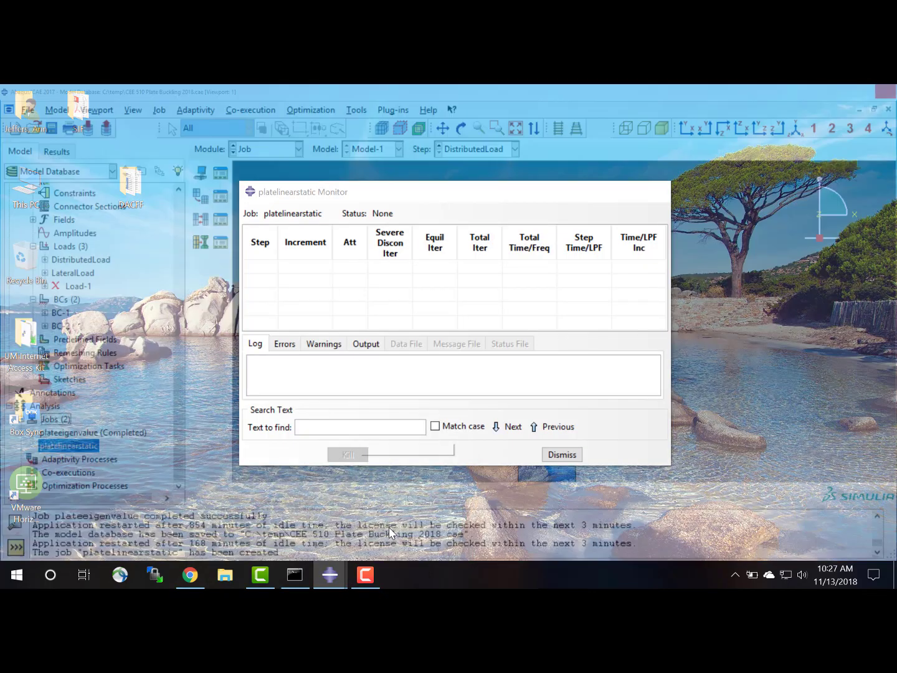
{"action": "left_click", "coordinate": [389, 527]}
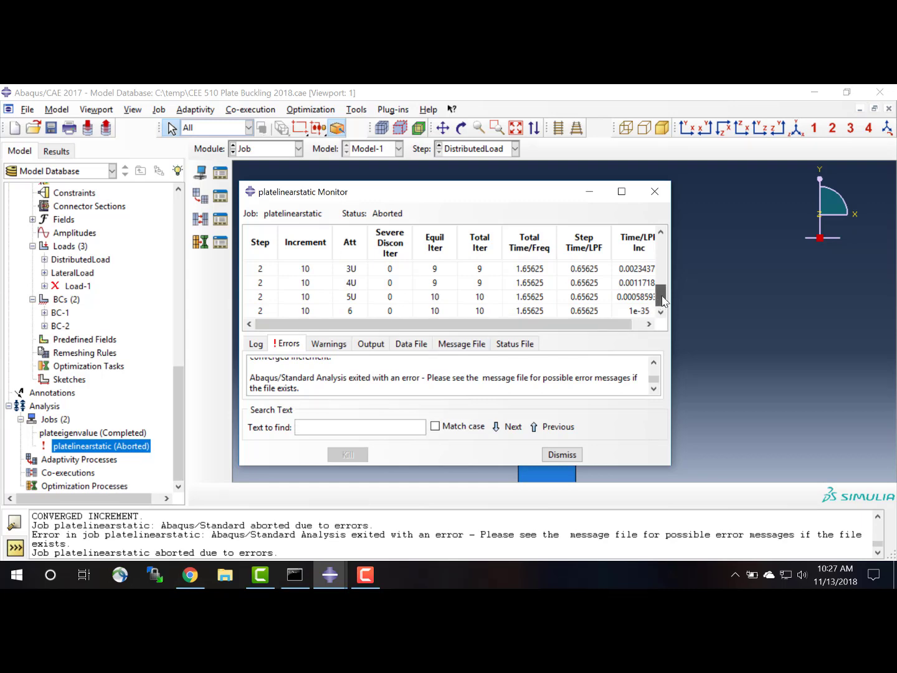
{"action": "left_click_drag", "start_coordinate": [662, 301], "coordinate": [653, 240]}
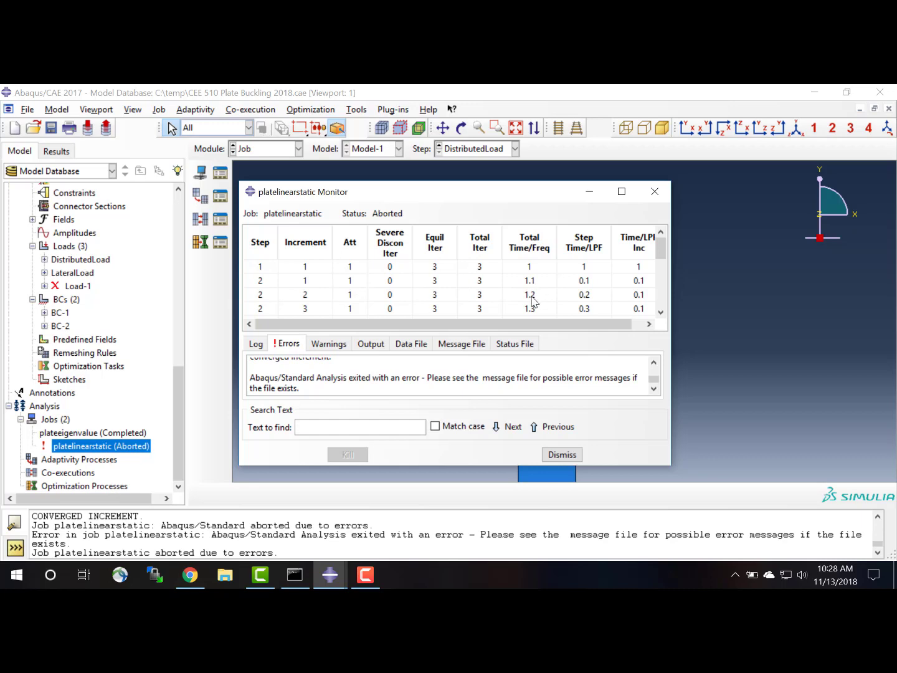
{"action": "scroll", "coordinate": [541, 311], "scroll_direction": "down", "scroll_amount": 1}
{"action": "scroll", "coordinate": [540, 311], "scroll_direction": "down", "scroll_amount": 1}
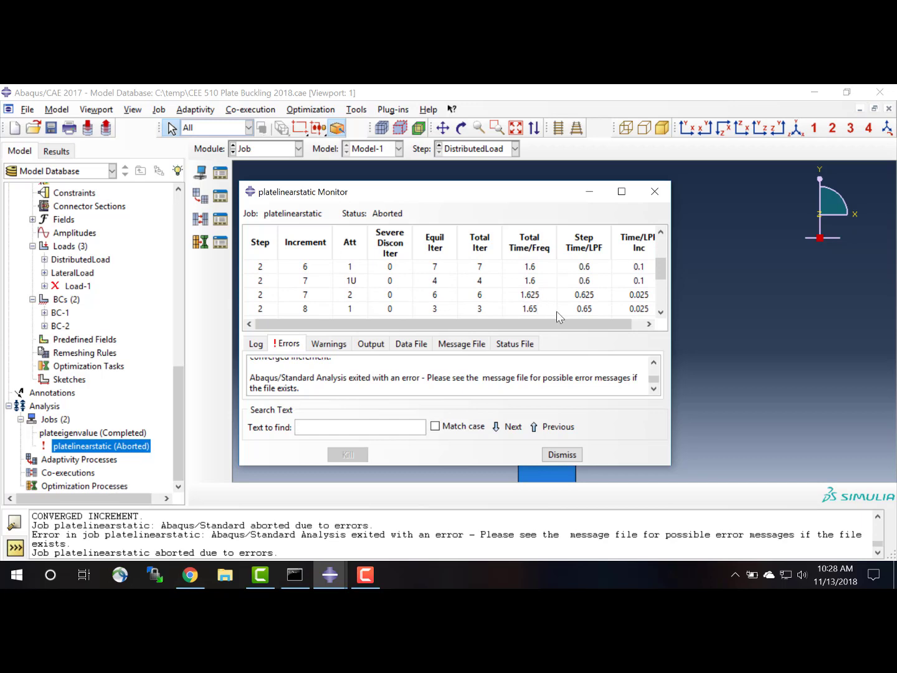
{"action": "scroll", "coordinate": [544, 313], "scroll_direction": "down", "scroll_amount": 1}
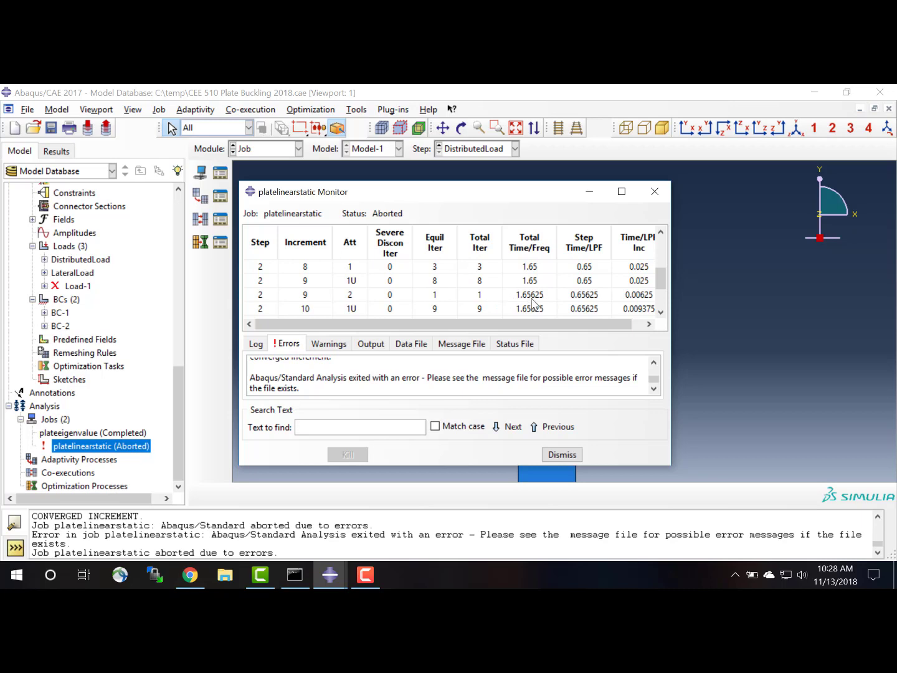
{"action": "scroll", "coordinate": [533, 303], "scroll_direction": "down", "scroll_amount": 1}
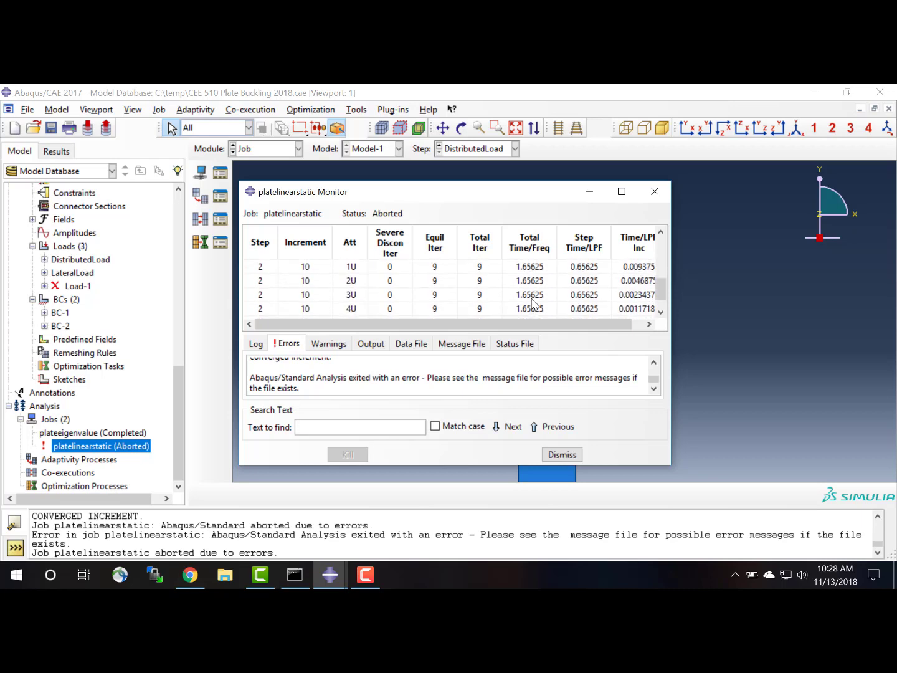
{"action": "scroll", "coordinate": [533, 304], "scroll_direction": "down", "scroll_amount": 1}
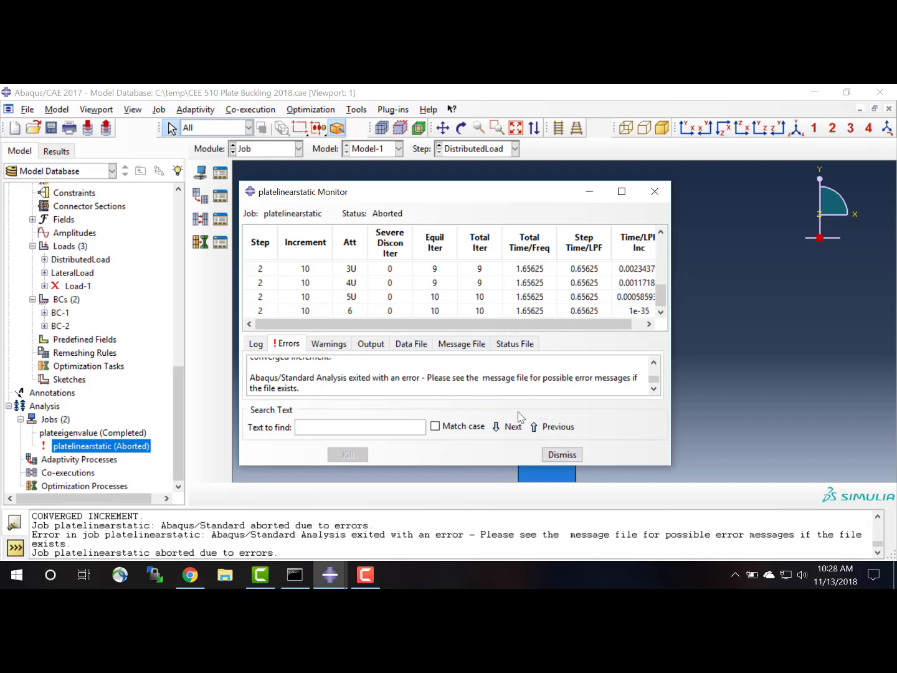
{"action": "left_click", "coordinate": [525, 298]}
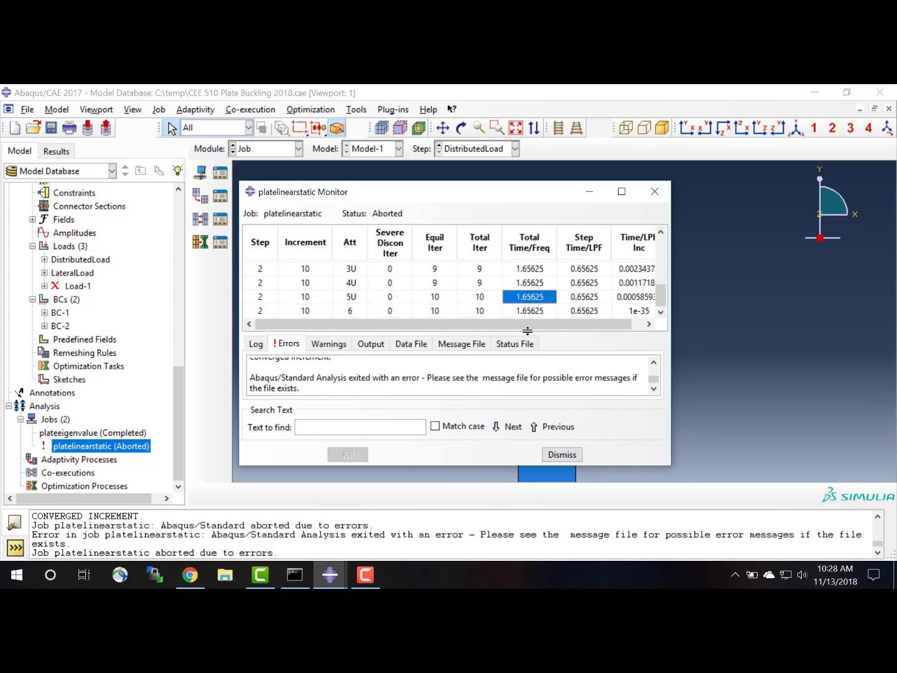
- Switch to Excel and create a blank workbook in a maximized window
{"action": "left_click", "coordinate": [19, 585]}
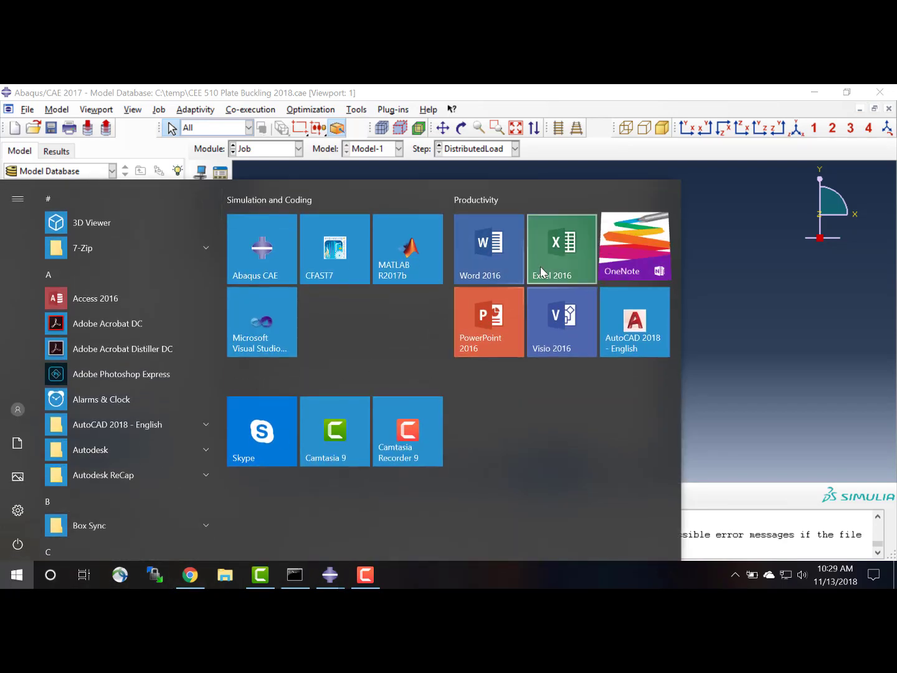
{"action": "left_click", "coordinate": [541, 266]}
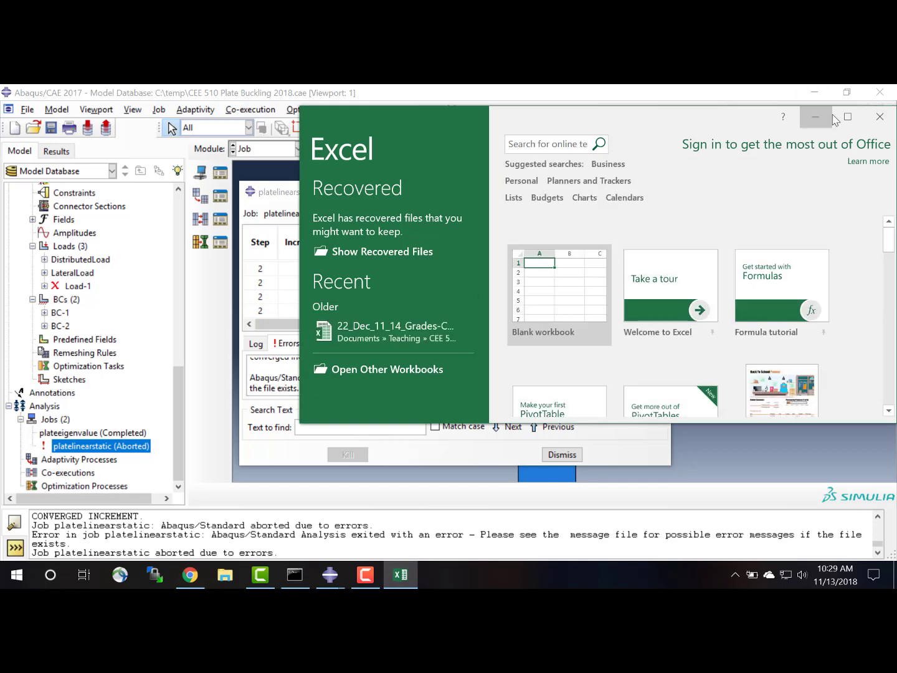
{"action": "left_click", "coordinate": [849, 117]}
{"action": "left_click", "coordinate": [267, 247]}
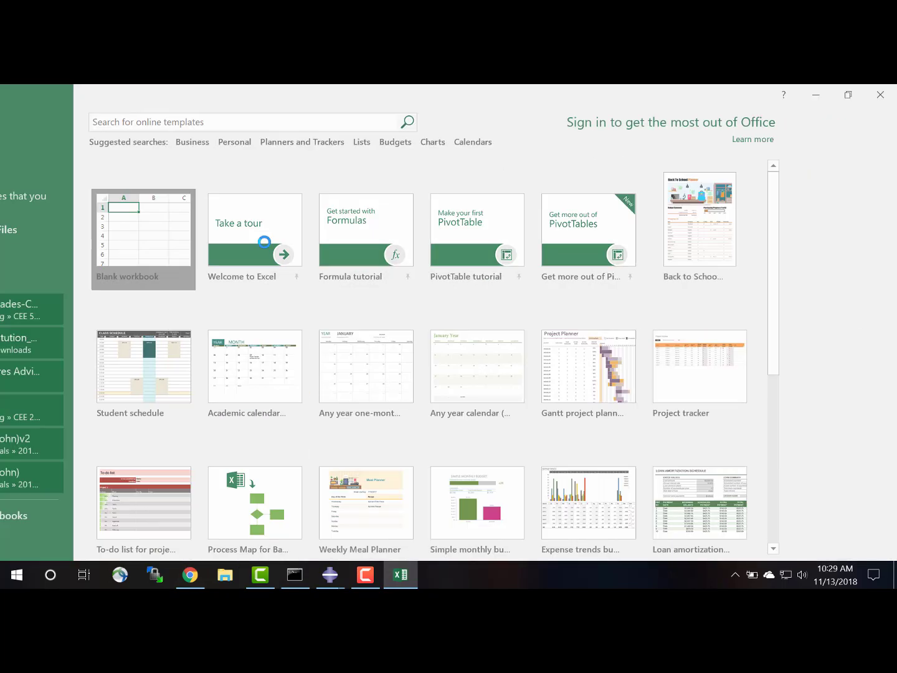
{"action": "left_click", "coordinate": [260, 240]}
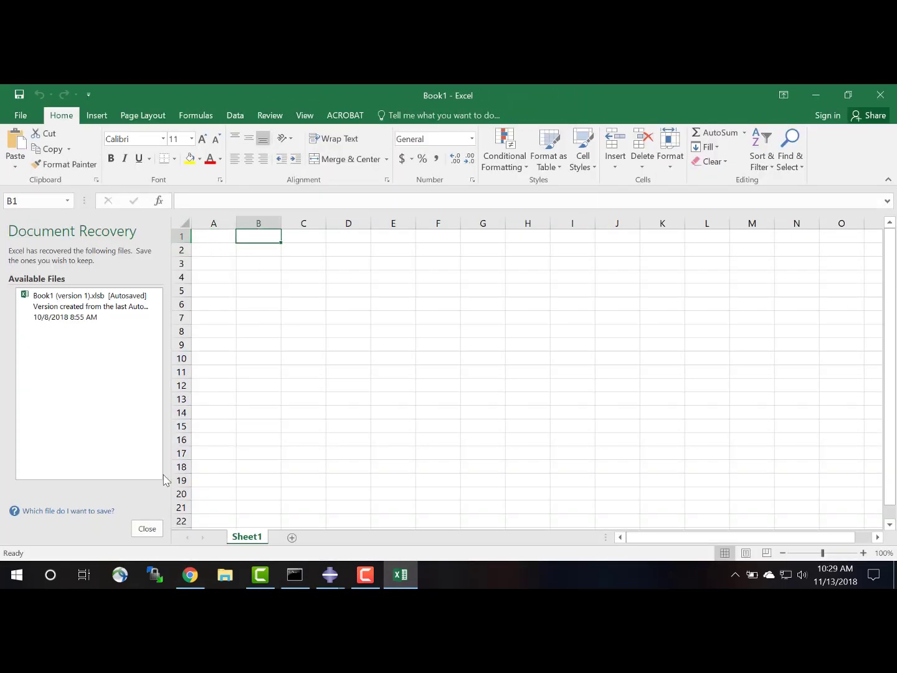
- Close the document recovery list, choosing to keep the recovered files for viewing at another start
{"action": "left_click", "coordinate": [148, 530]}
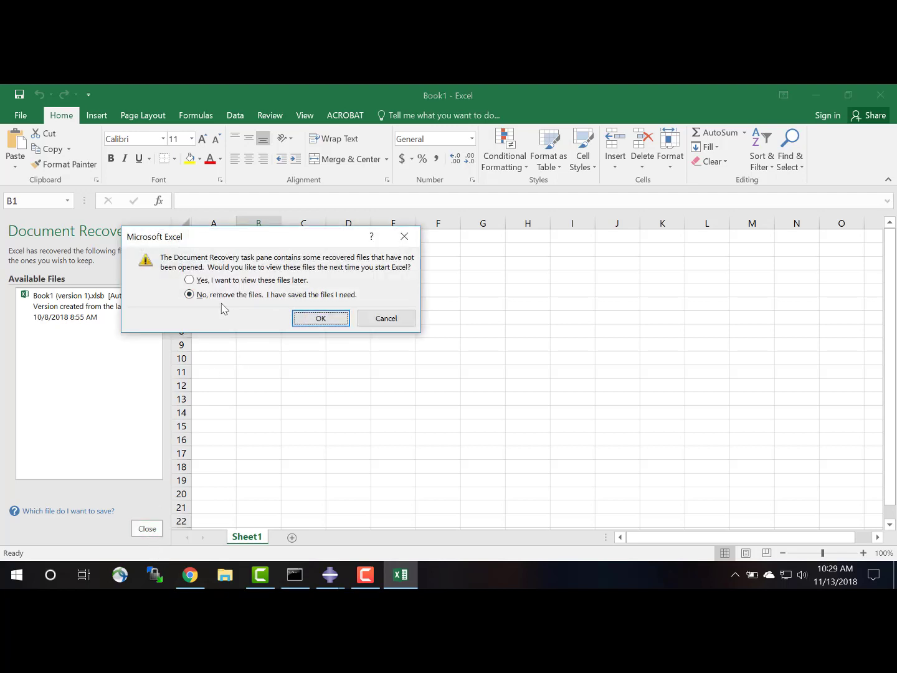
{"action": "left_click", "coordinate": [189, 280]}
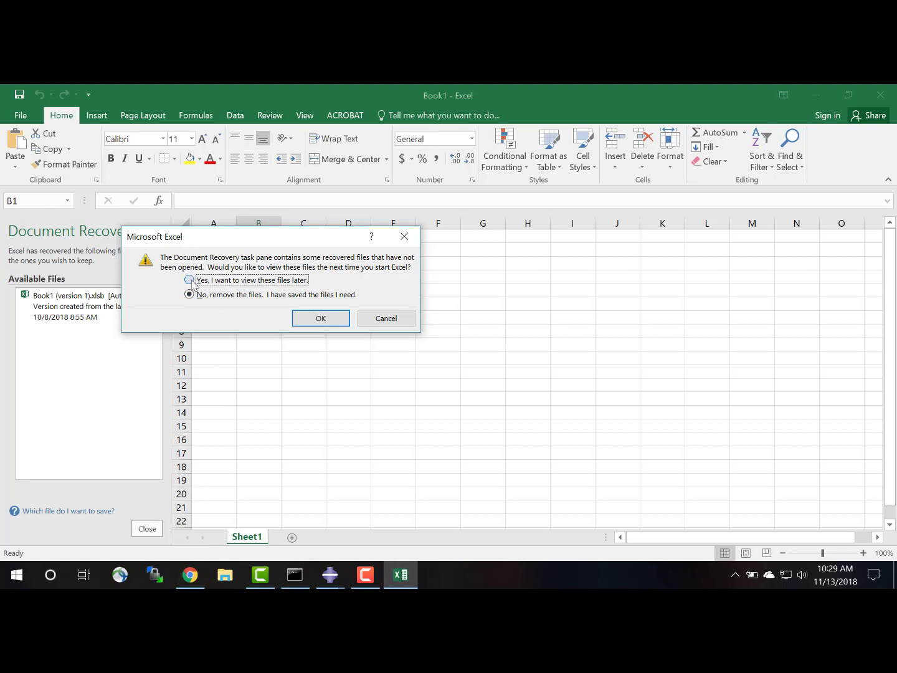
{"action": "left_click", "coordinate": [321, 318]}
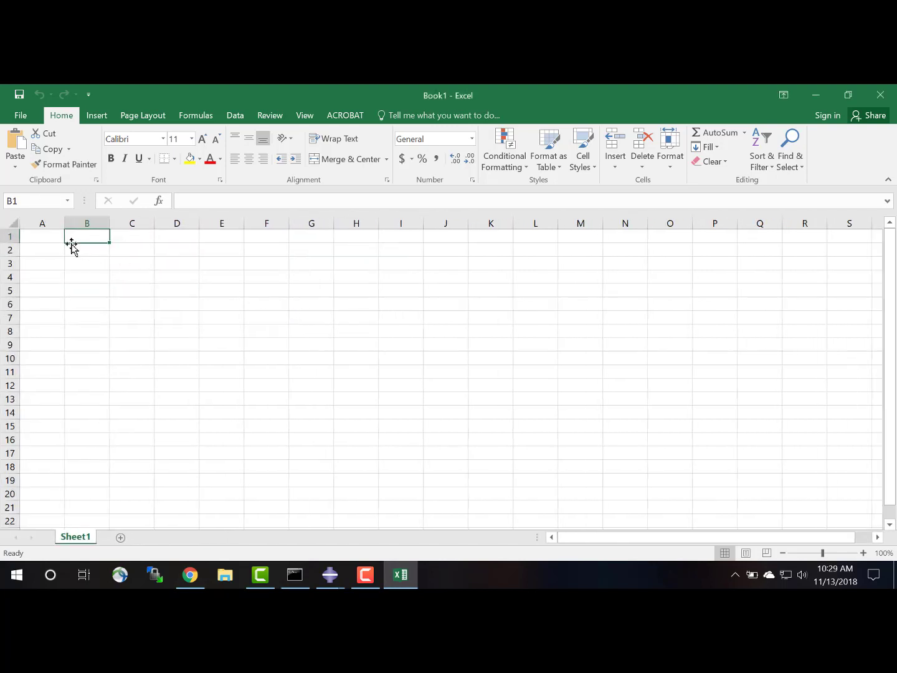
- Enter the label "Time at failure" in A1 and the value 1.65625 in A2
{"action": "left_click", "coordinate": [48, 238]}
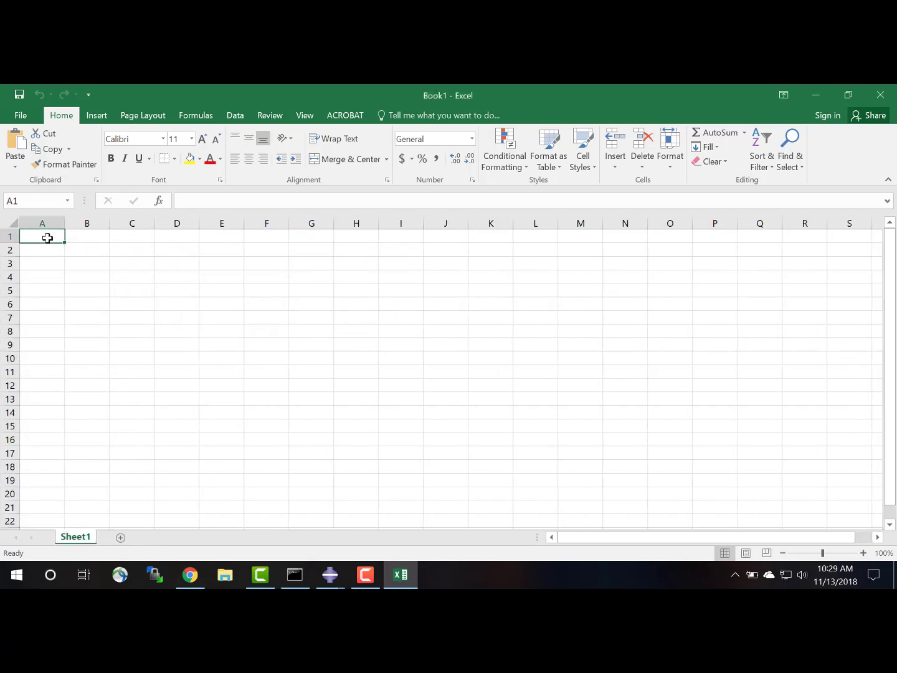
{"action": "type", "text": "Time at failure"}
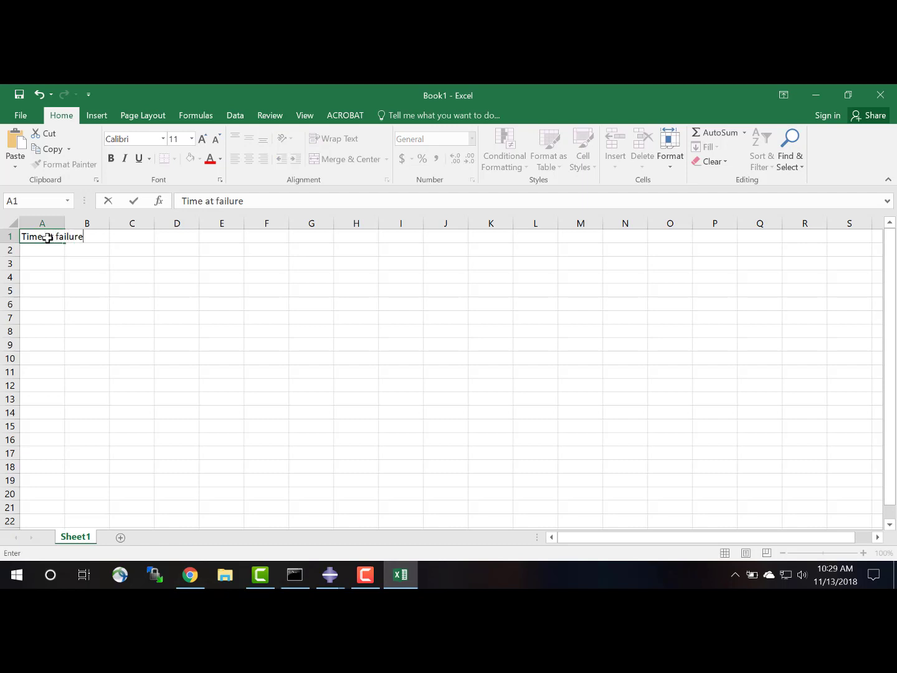
{"action": "key", "text": "Return"}
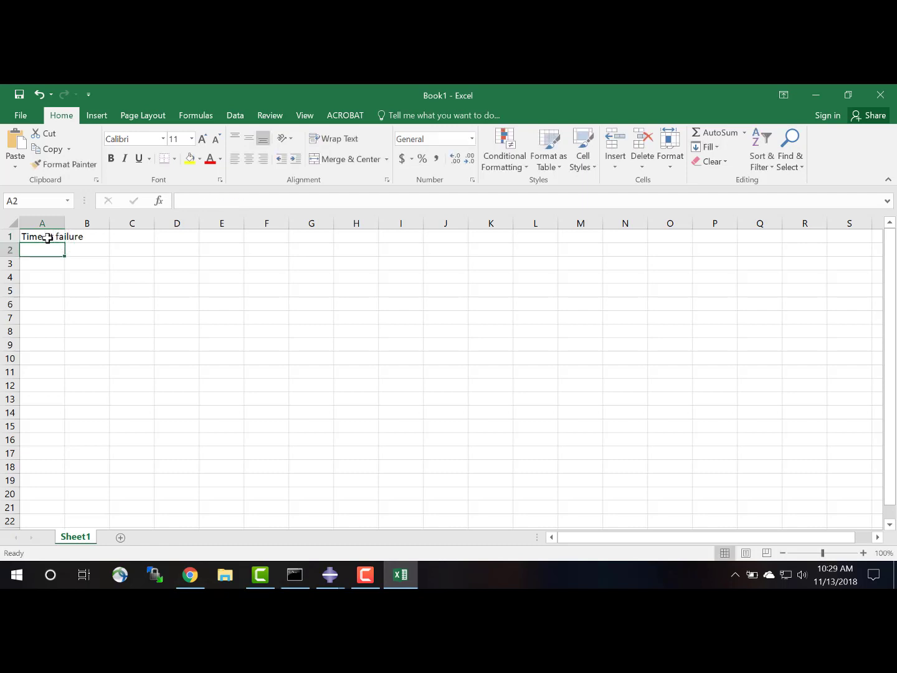
{"action": "type", "text": "1.65625"}
{"action": "key", "text": "Return"}
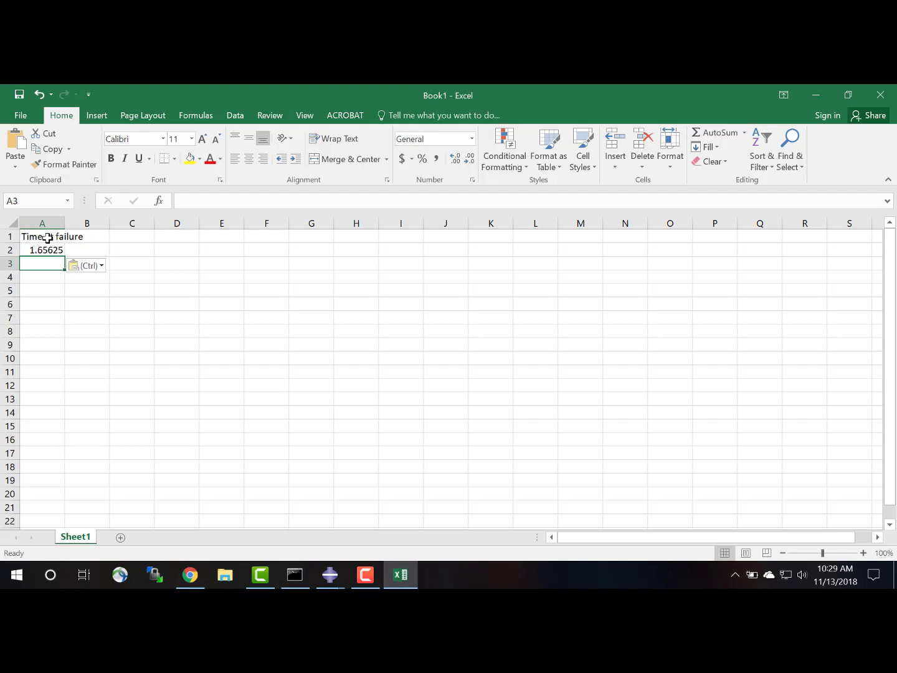
- Enter the note "-1 for step 1" in A3 as plain text
{"action": "type", "text": "-1"}
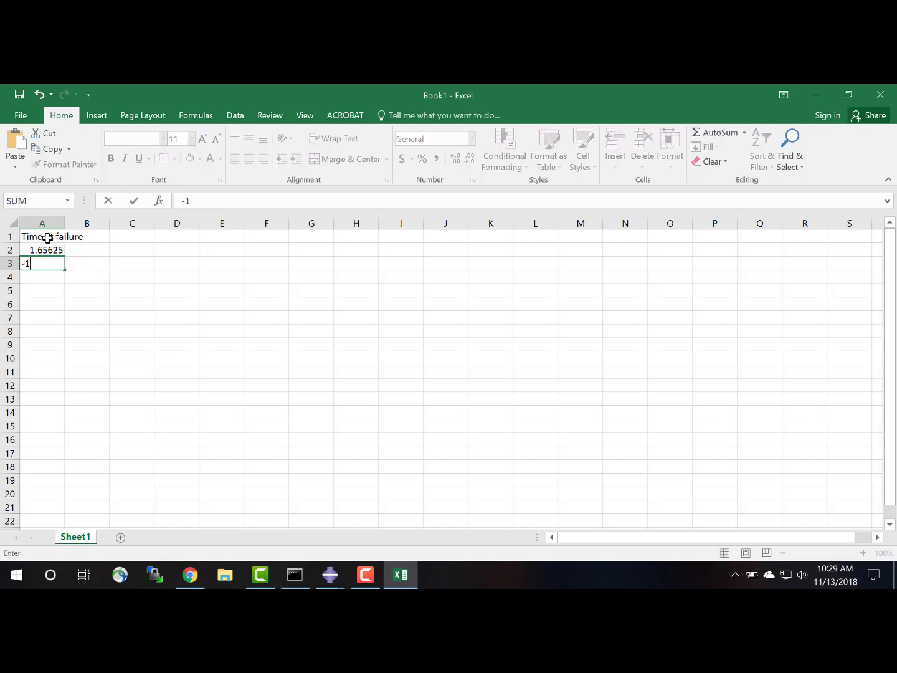
{"action": "type", "text": " for step 1"}
{"action": "key", "text": "Return"}
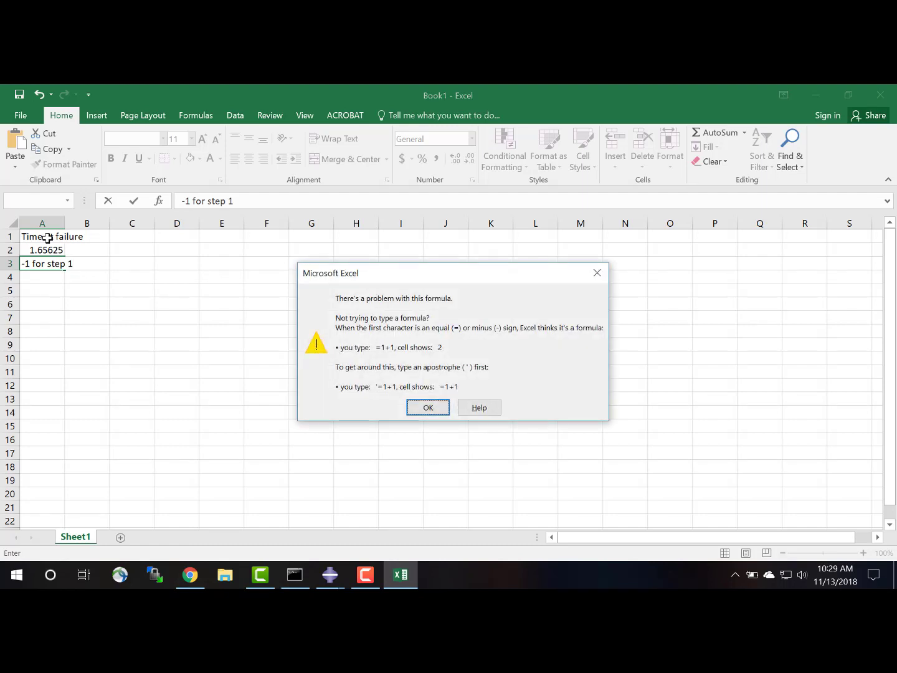
{"action": "left_click", "coordinate": [436, 412]}
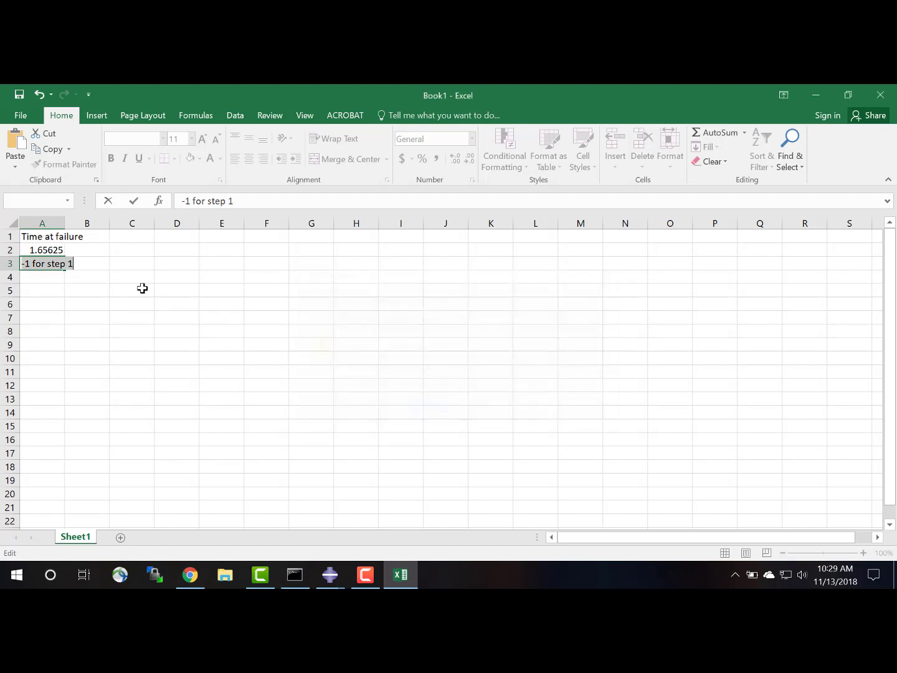
{"action": "left_click", "coordinate": [183, 201]}
{"action": "type", "text": "'"}
{"action": "key", "text": "Return"}
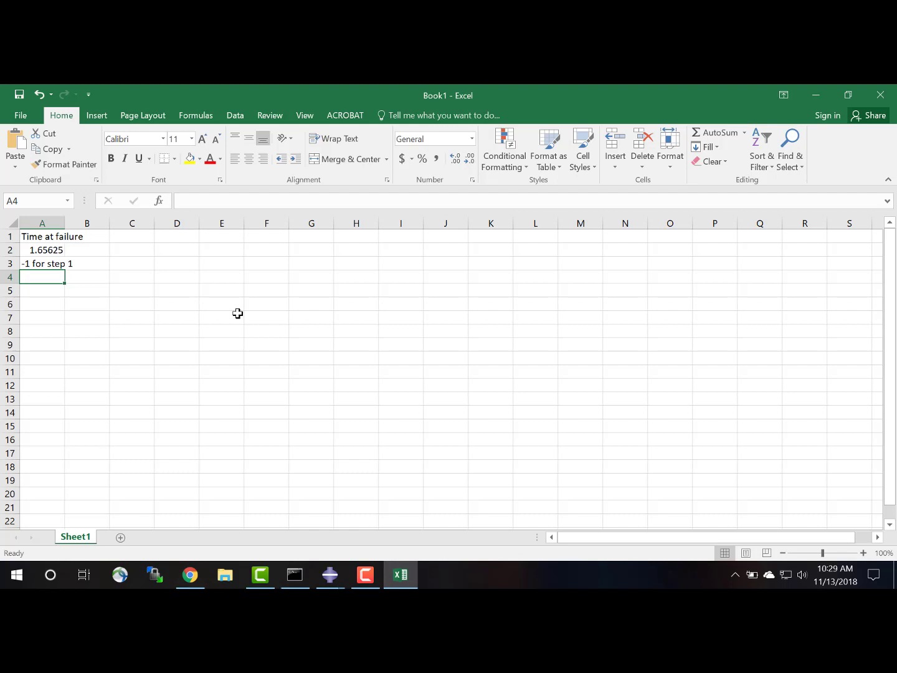
- Compute the load step's time at failure in A4 with the formula =A2-1
{"action": "type", "text": "="}
{"action": "key", "text": "Up"}
{"action": "key", "text": "Up"}
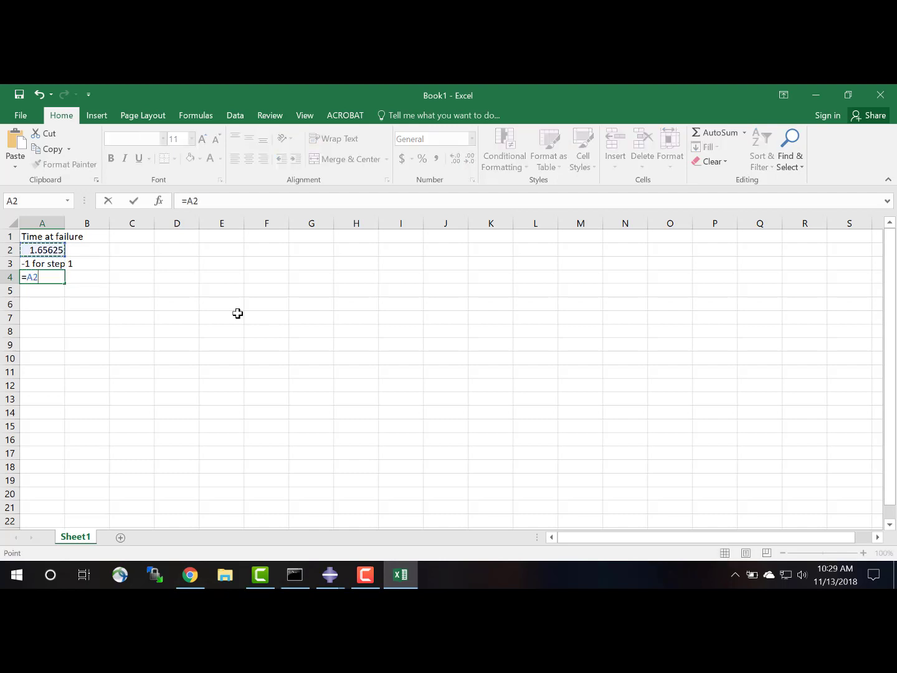
{"action": "type", "text": "-1"}
{"action": "key", "text": "Return"}
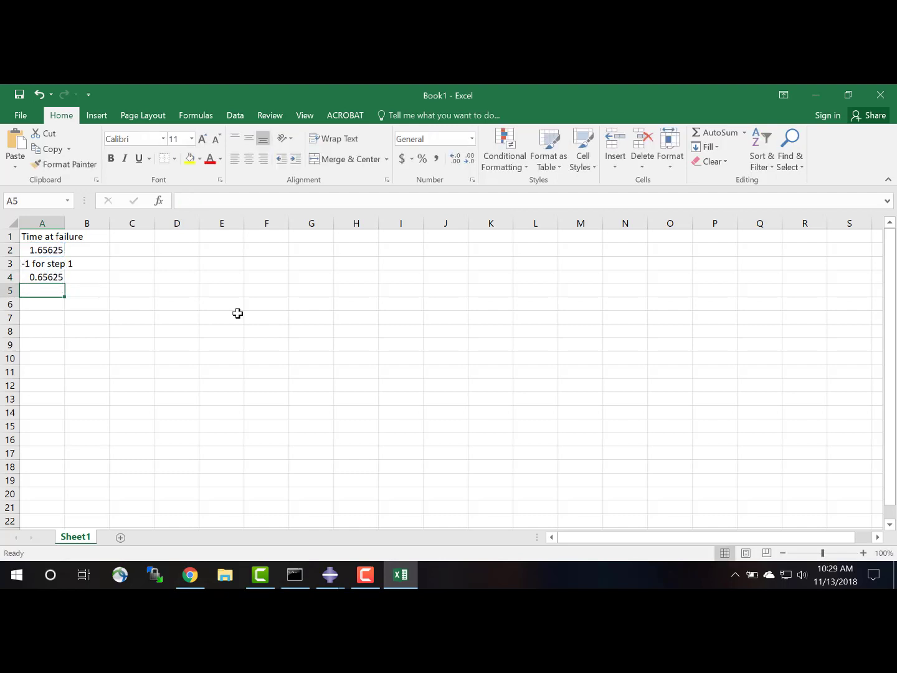
- Enter the applied edge load 15 in B4 and its unit "k/in." in C4
{"action": "key", "text": "Up"}
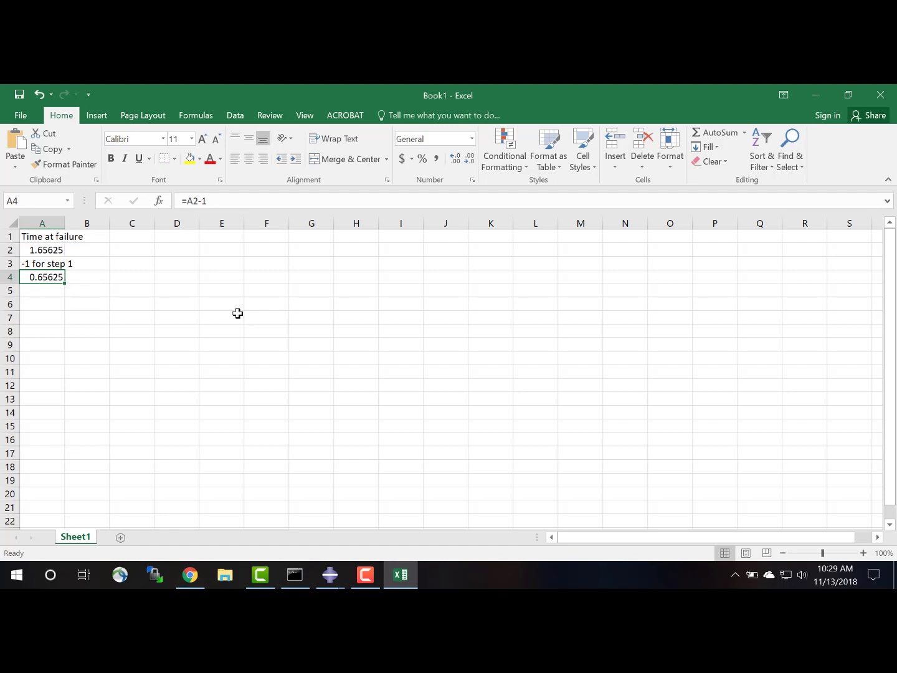
{"action": "key", "text": "Right"}
{"action": "type", "text": "15"}
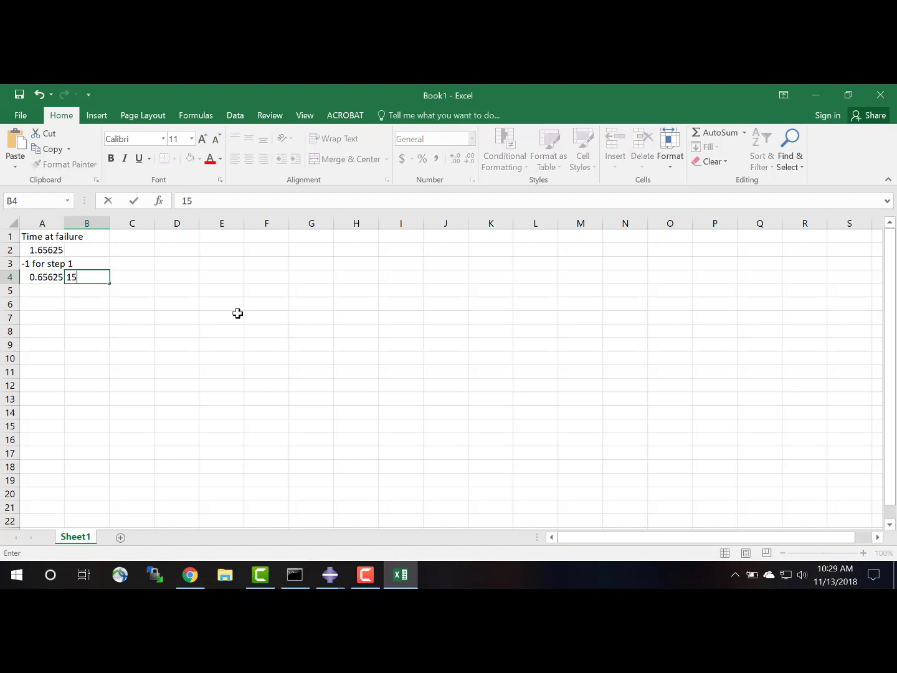
{"action": "key", "text": "Right"}
{"action": "type", "text": "k/i"}
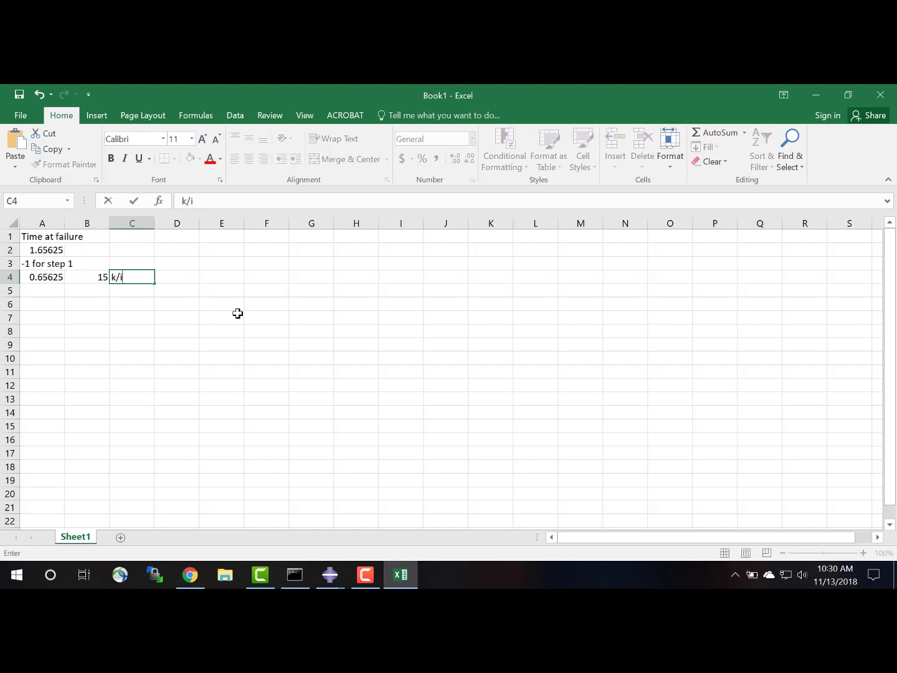
{"action": "key", "text": "Return"}
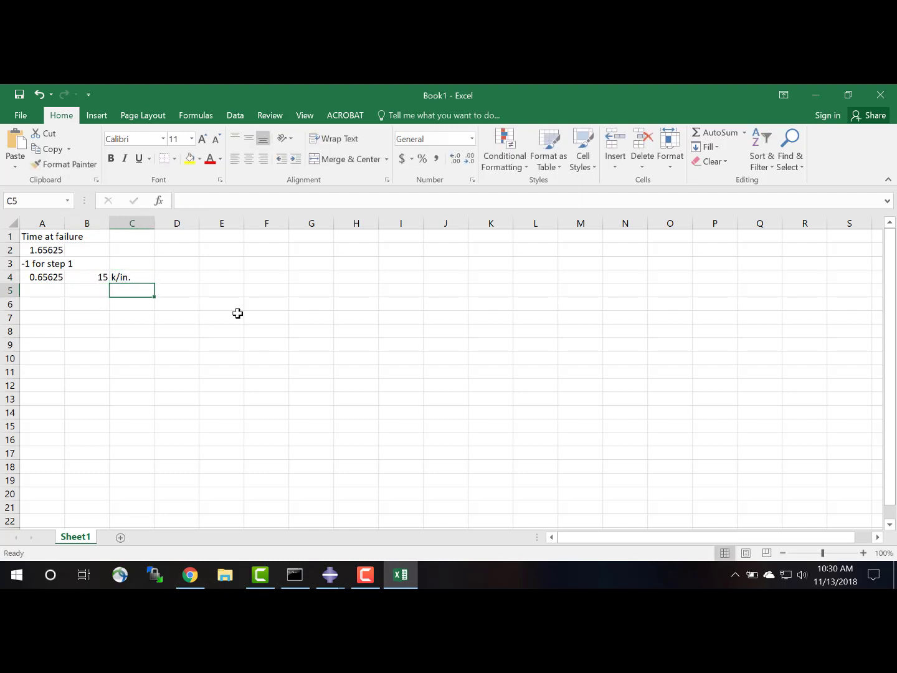
- Compute the edge load at failure in B5 with the formula =A4*B4
{"action": "key", "text": "Left"}
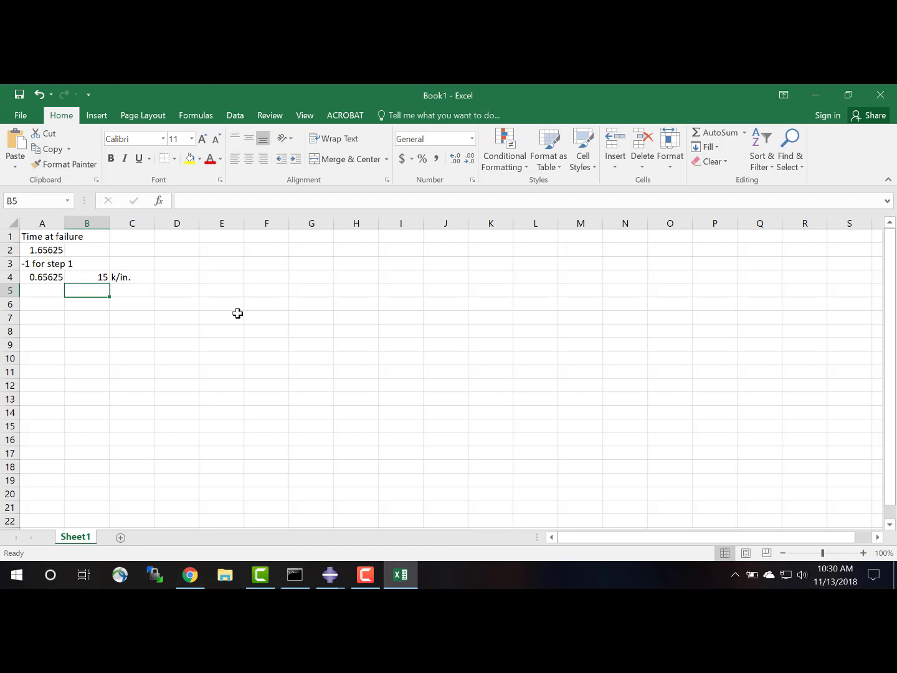
{"action": "key", "text": "Right"}
{"action": "key", "text": "Left"}
{"action": "type", "text": "="}
{"action": "key", "text": "Up"}
{"action": "key", "text": "Left"}
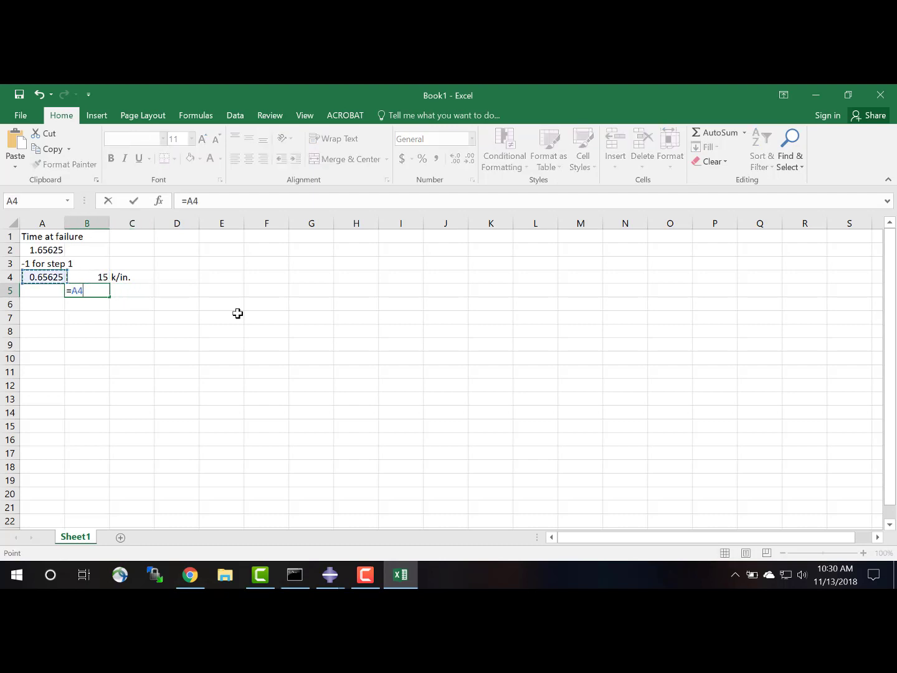
{"action": "type", "text": "*"}
{"action": "key", "text": "Up"}
{"action": "key", "text": "F4"}
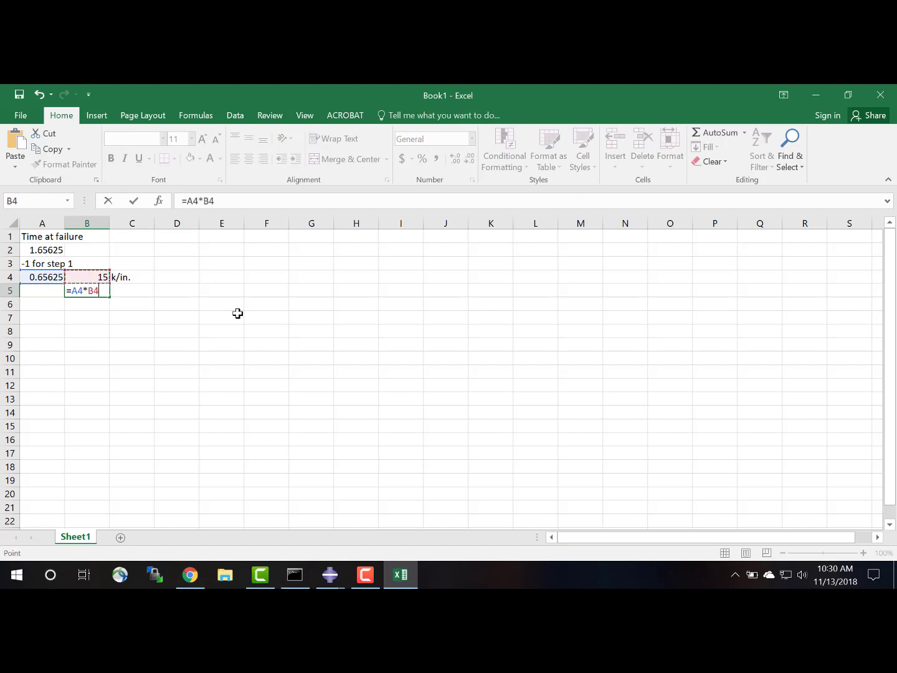
{"action": "key", "text": "Return"}
{"action": "key", "text": "Up"}
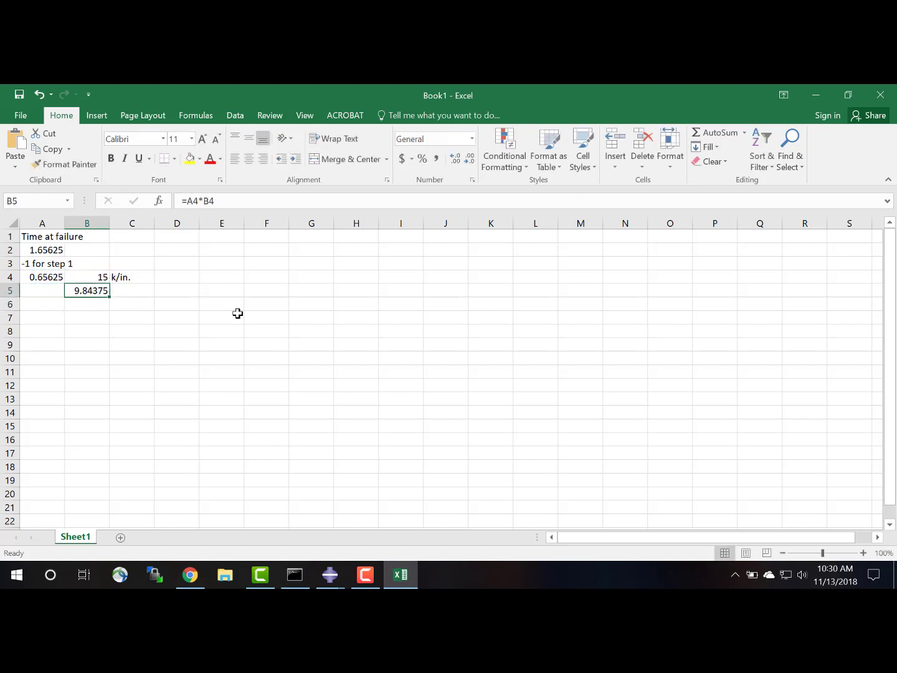
- Make the calculated load in cell B5 bold
{"action": "key", "text": "ctrl+b"}
- Switch to the Abaqus/CAE model window and open the results of the platelinearstatic job
{"action": "mouse_move", "coordinate": [332, 581]}
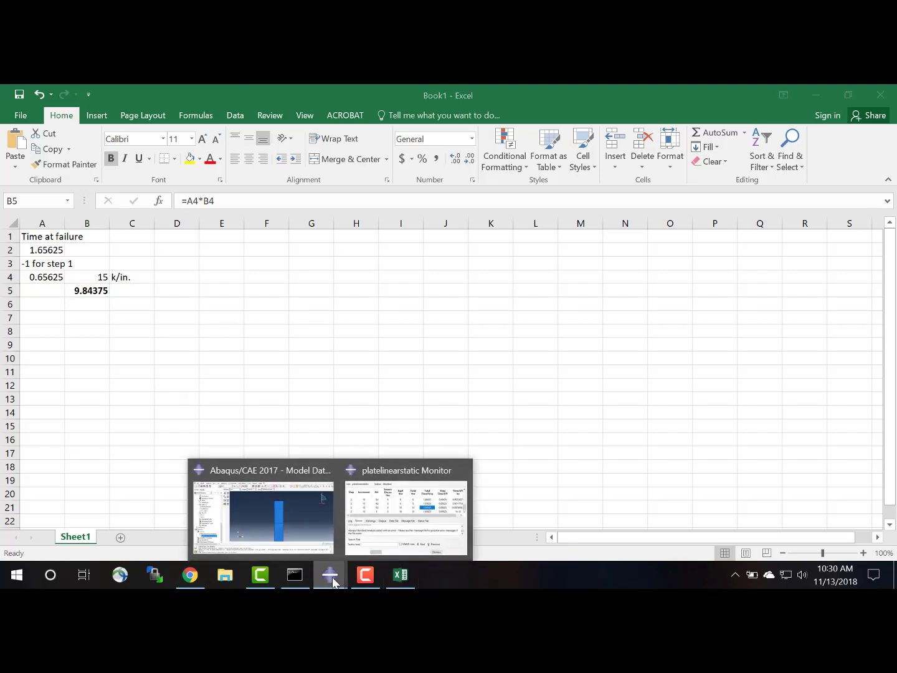
{"action": "left_click", "coordinate": [266, 510]}
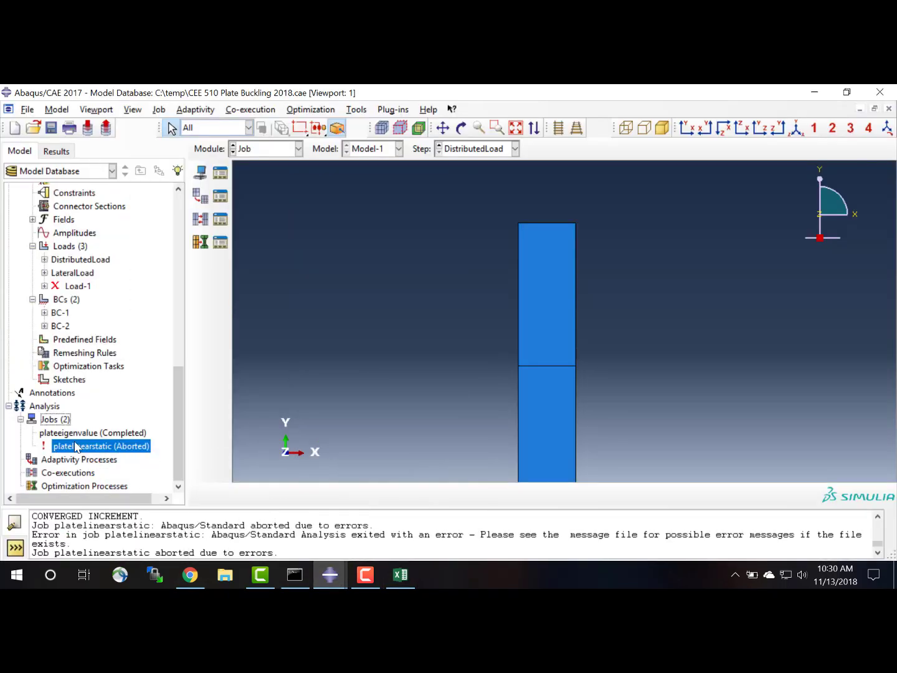
{"action": "right_click", "coordinate": [116, 450]}
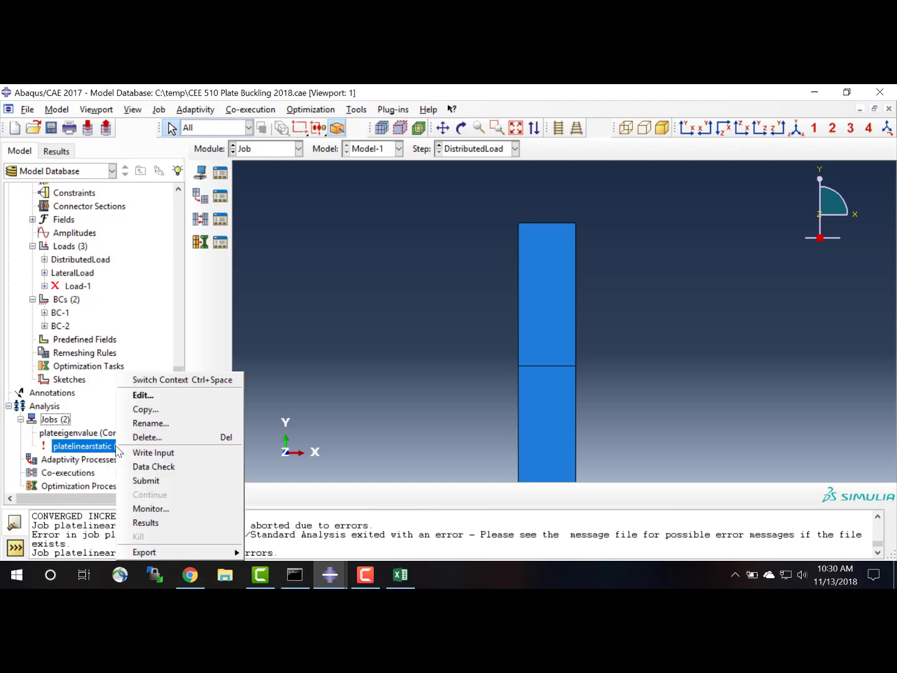
{"action": "left_click", "coordinate": [152, 524]}
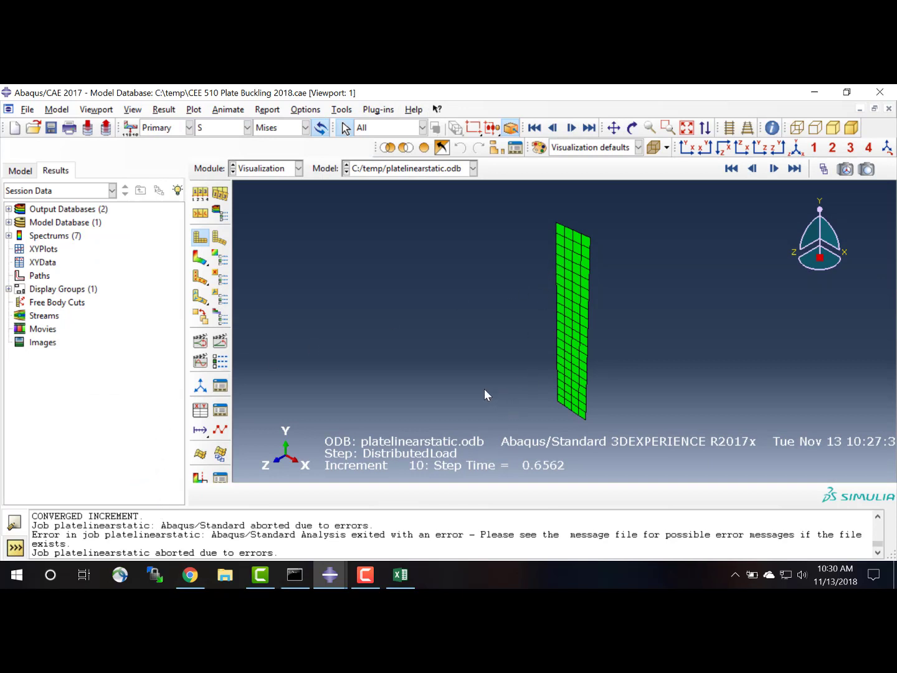
- Show the plate's deformed shape and step through the DistributedLoad frames from the first to the last increment
{"action": "left_click", "coordinate": [728, 171]}
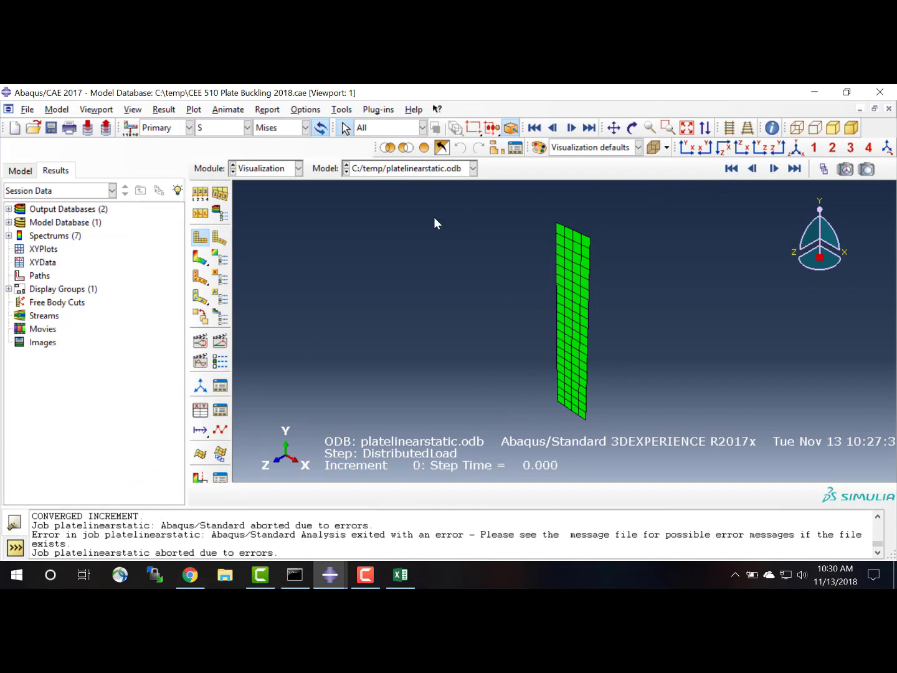
{"action": "left_click", "coordinate": [222, 242]}
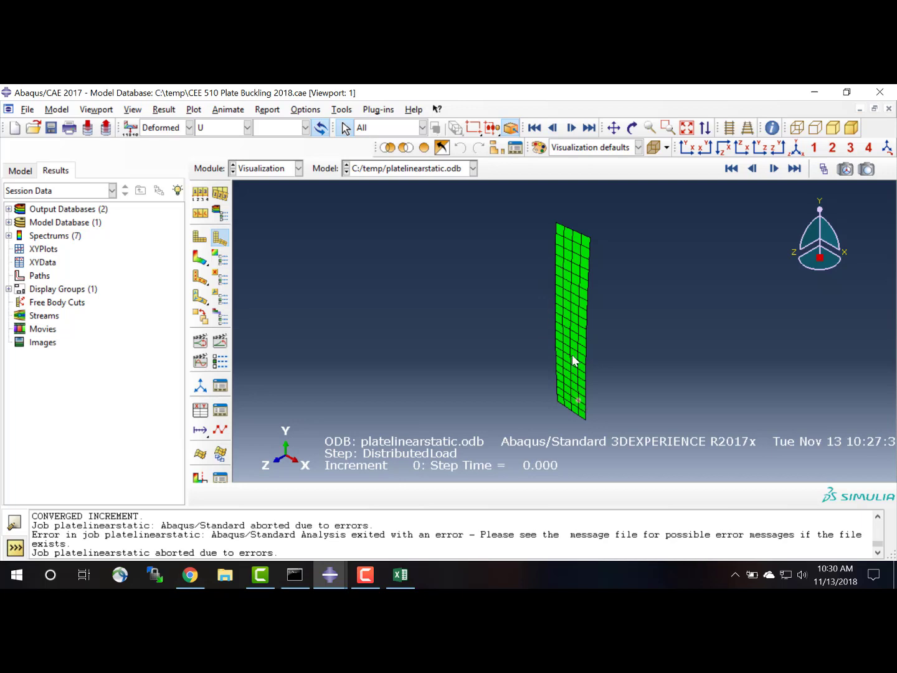
{"action": "left_click", "coordinate": [776, 171]}
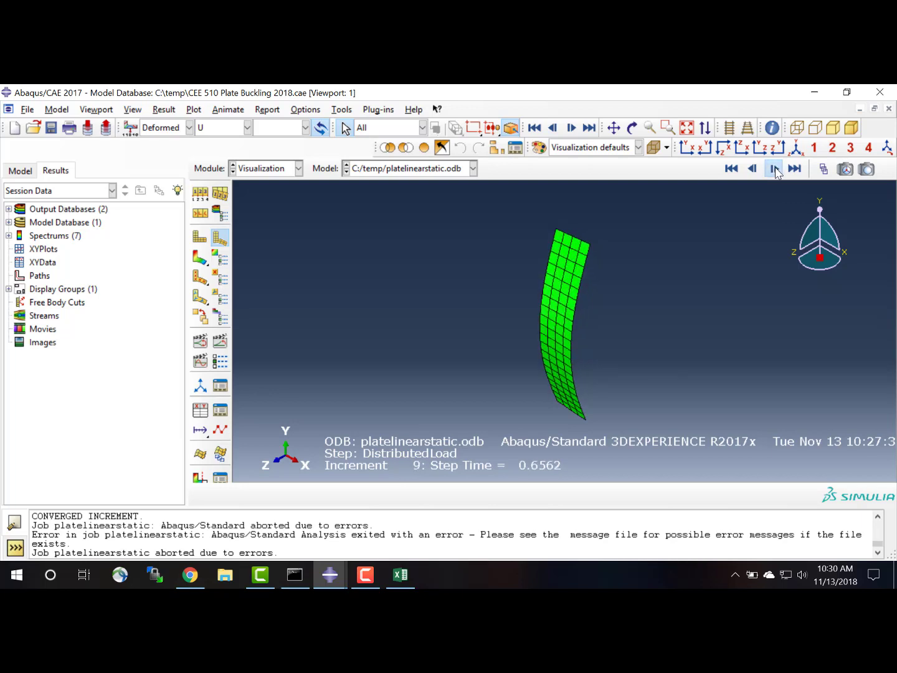
{"action": "left_click", "coordinate": [775, 169]}
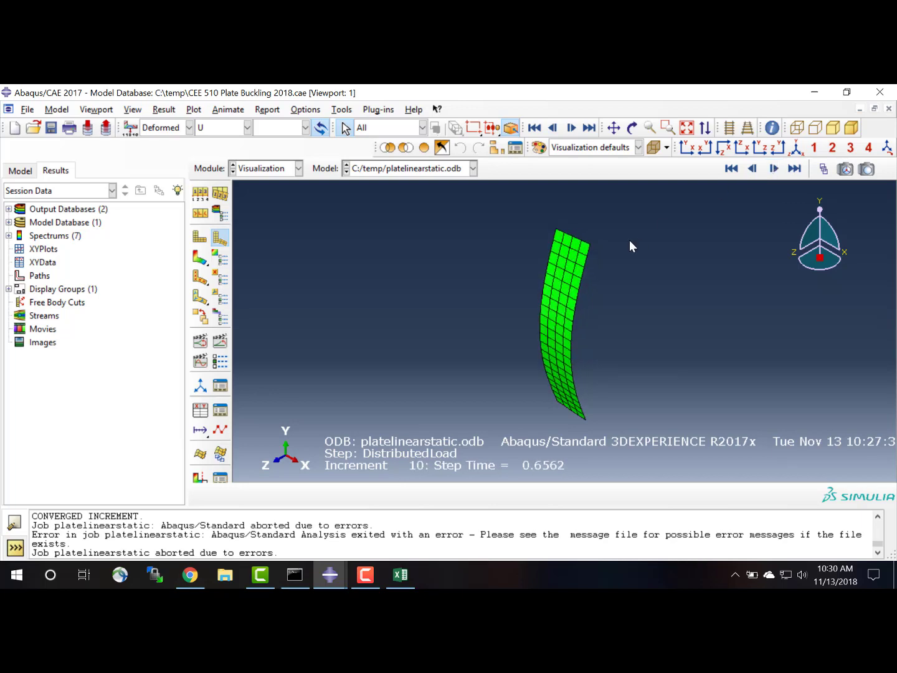
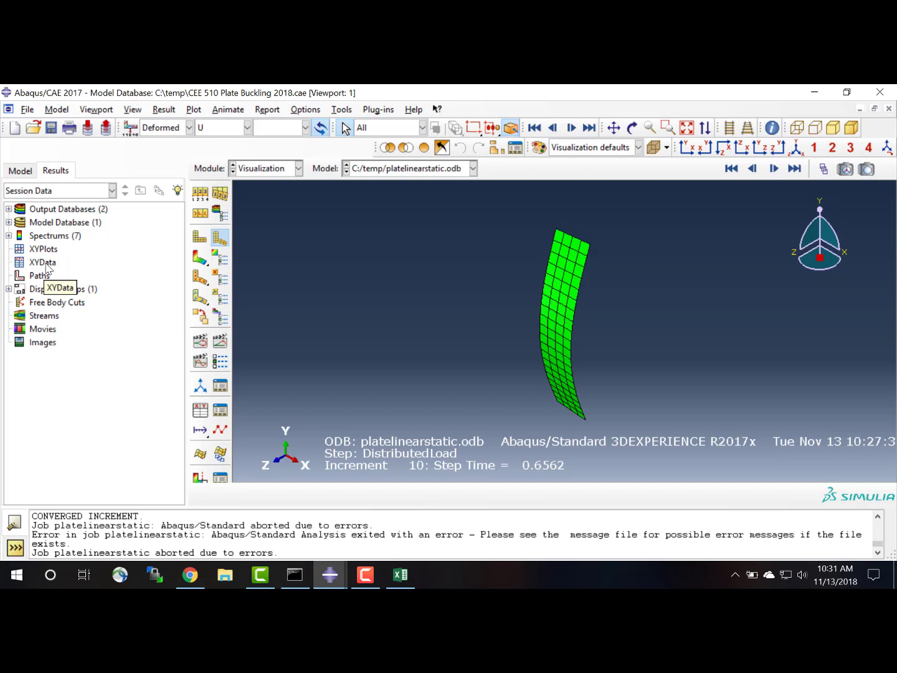
- Start creating XY data from ODB field output with the variable position set to Unique Nodal
{"action": "double_click", "coordinate": [46, 264]}
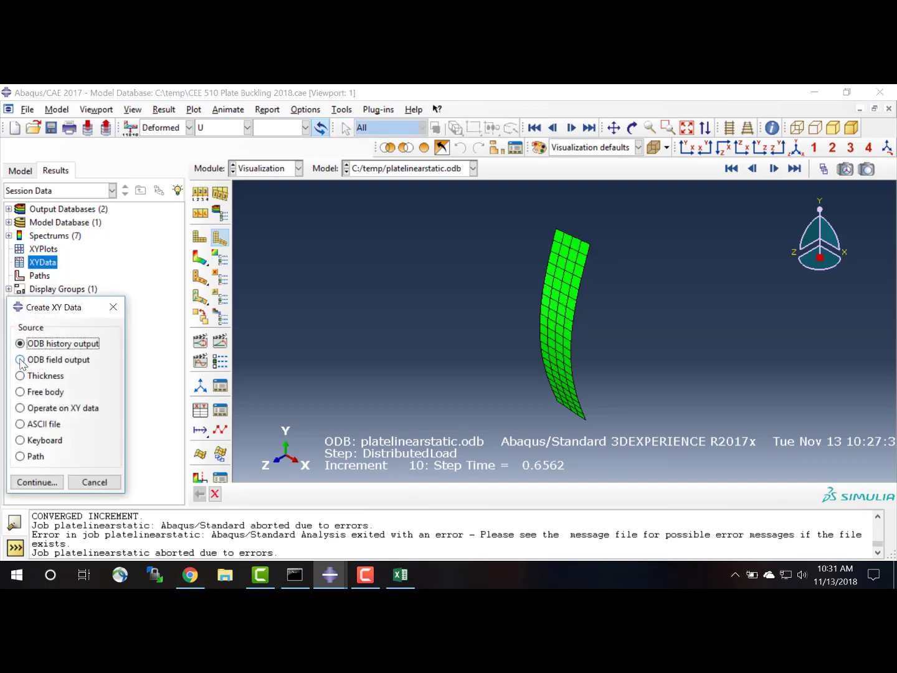
{"action": "left_click", "coordinate": [20, 360]}
{"action": "left_click", "coordinate": [55, 484]}
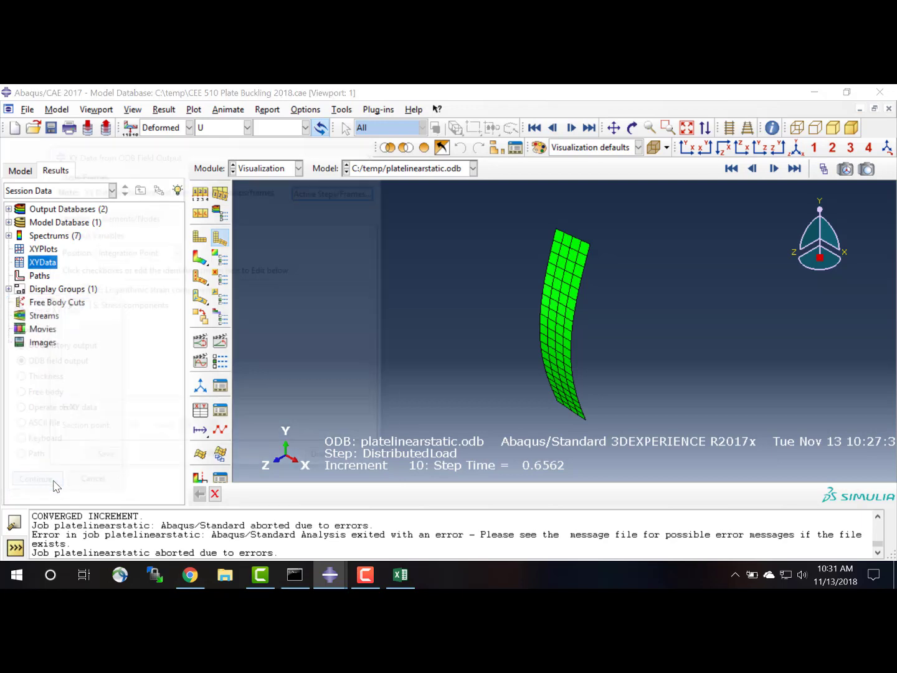
{"action": "left_click", "coordinate": [148, 252]}
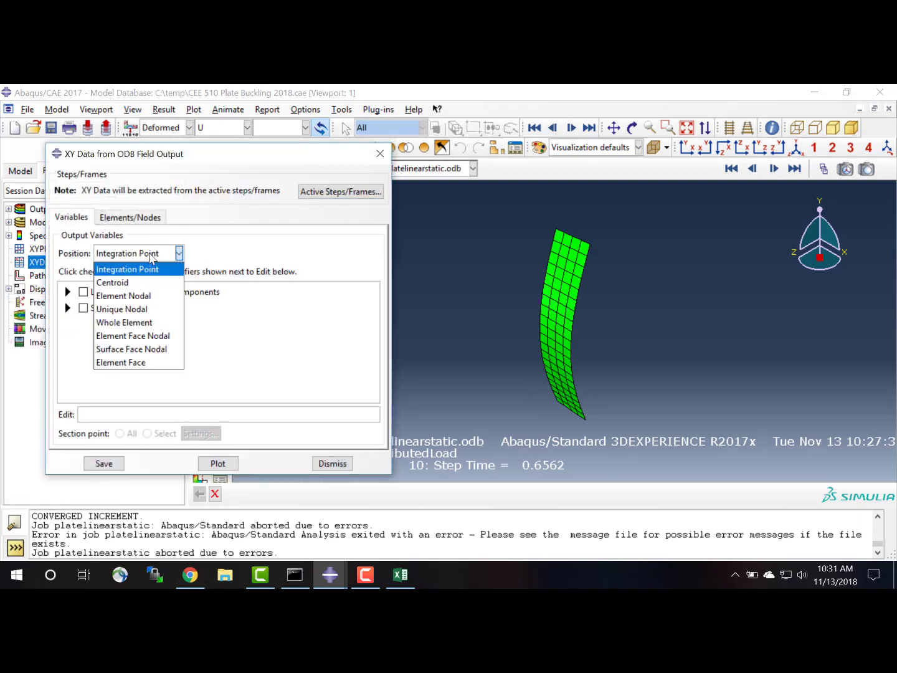
{"action": "left_click", "coordinate": [140, 311]}
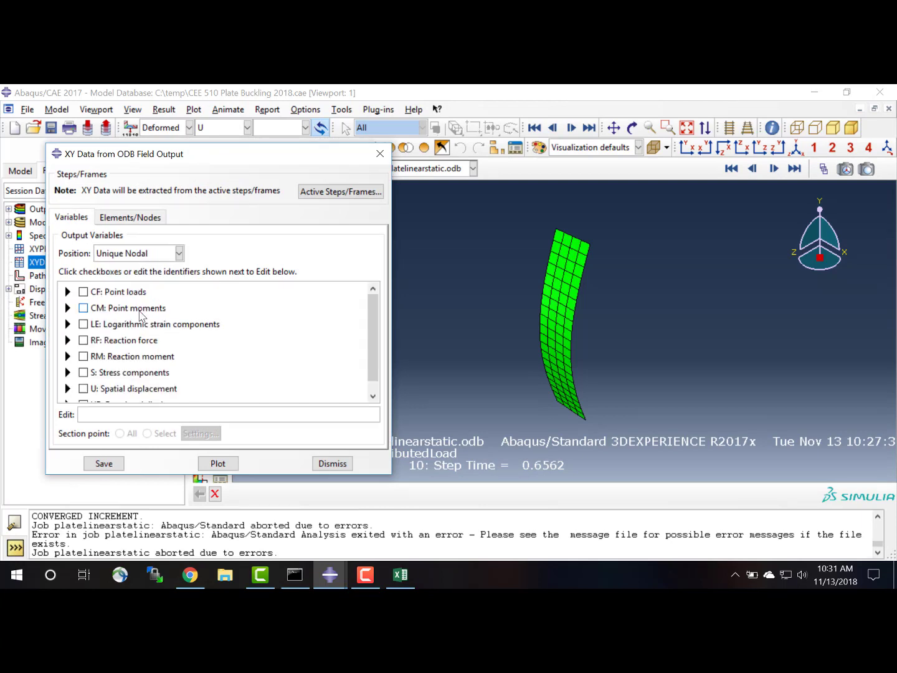
- Choose the U2 component of spatial displacement as the output variable
{"action": "scroll", "coordinate": [125, 352], "scroll_direction": "down", "scroll_amount": 1}
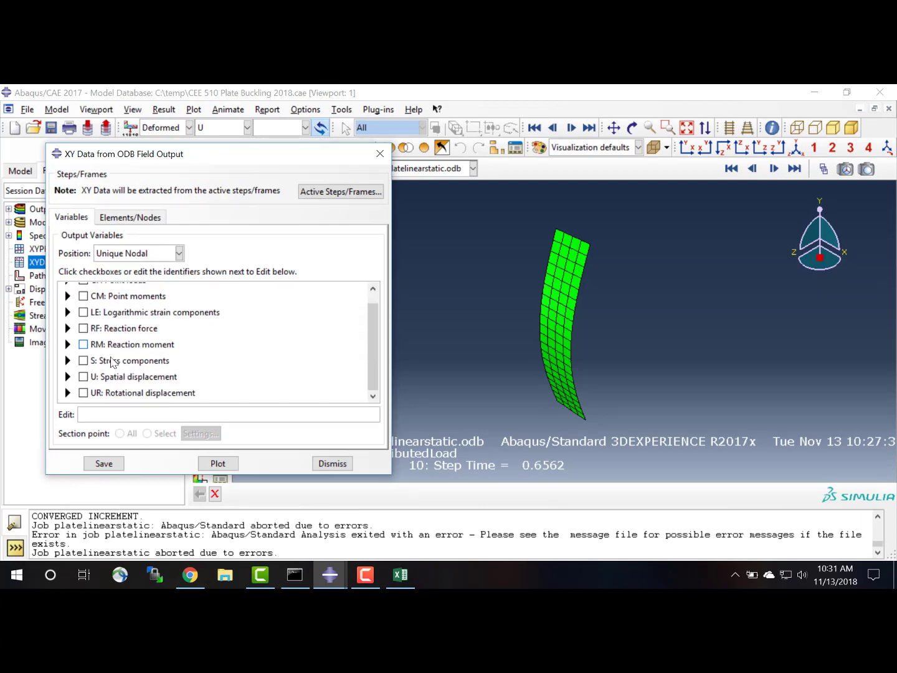
{"action": "left_click", "coordinate": [67, 377]}
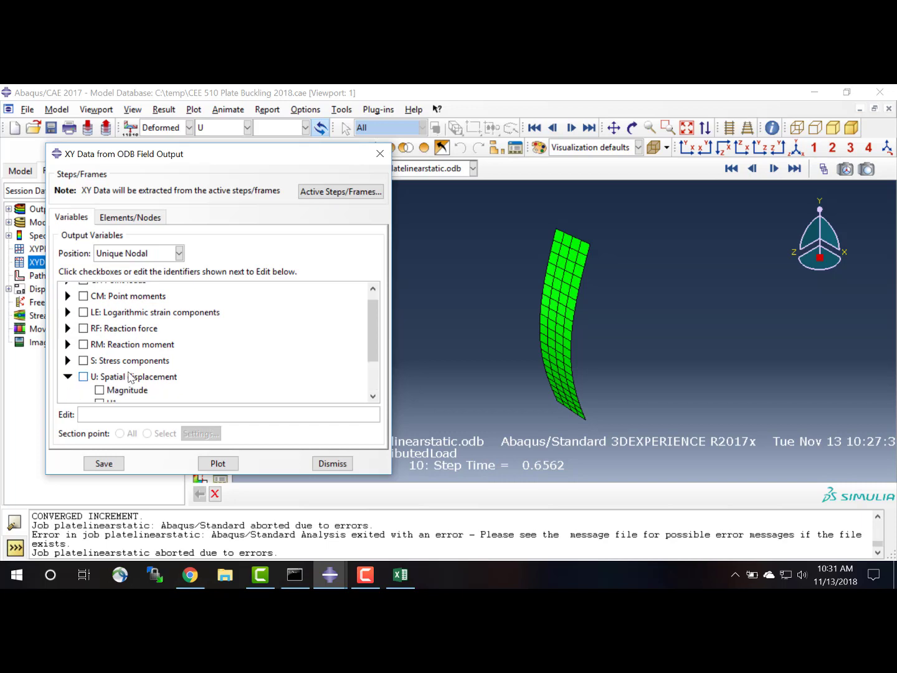
{"action": "scroll", "coordinate": [131, 377], "scroll_direction": "down", "scroll_amount": 1}
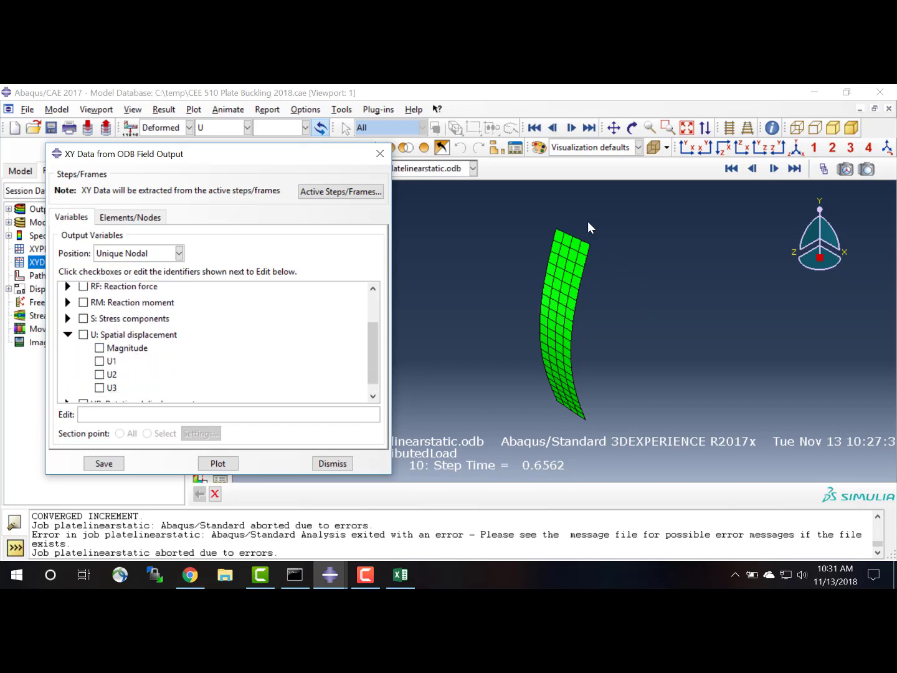
{"action": "left_click", "coordinate": [583, 258]}
{"action": "left_click", "coordinate": [100, 375]}
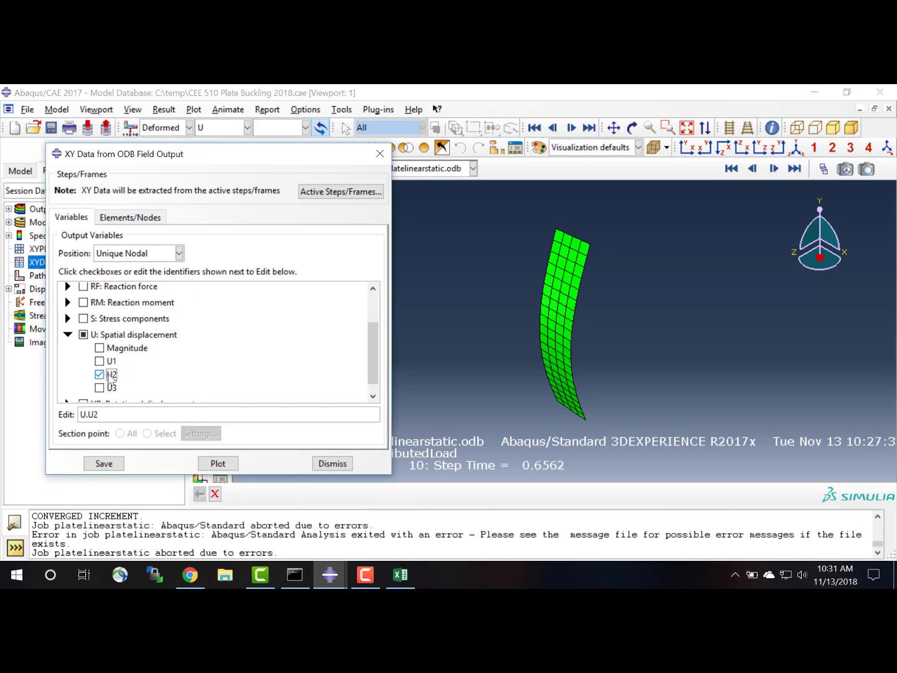
- Pick the middle node on the plate's top edge, plot its displacement against time, and close the XY data dialog
{"action": "left_click", "coordinate": [152, 218]}
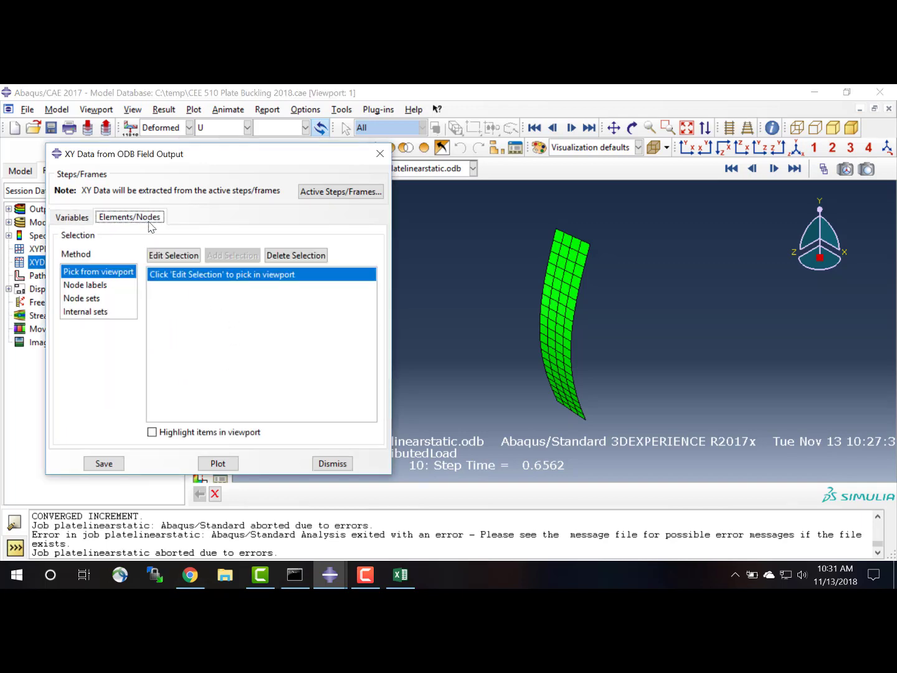
{"action": "left_click", "coordinate": [172, 256]}
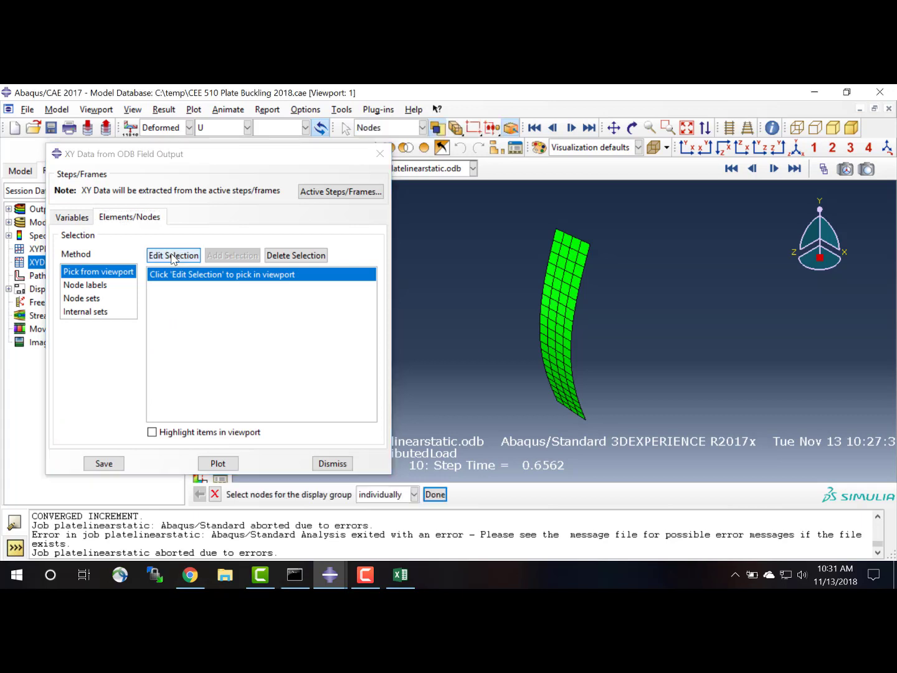
{"action": "left_click", "coordinate": [573, 237]}
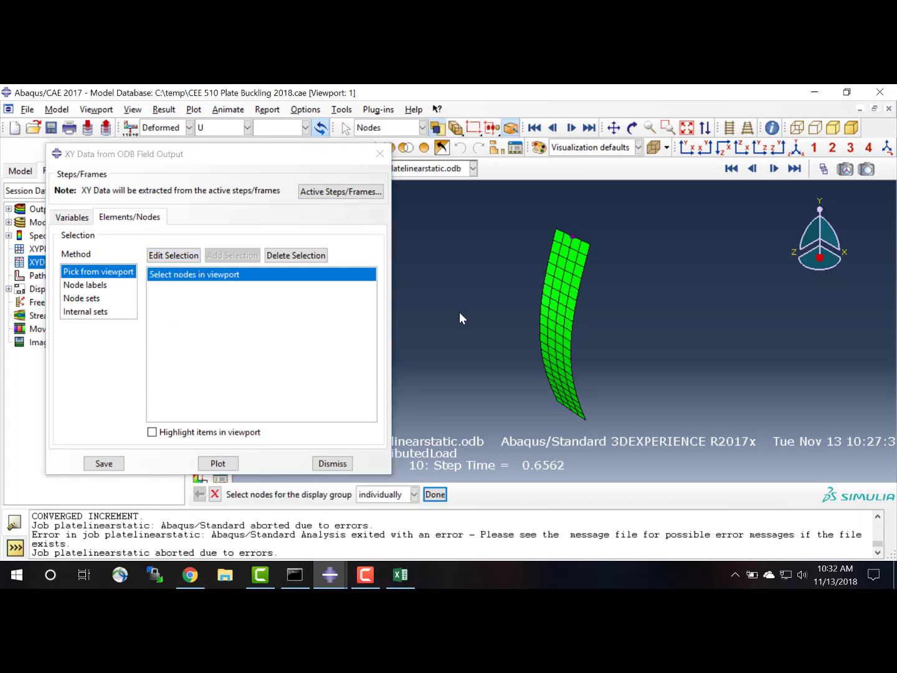
{"action": "left_click", "coordinate": [222, 466]}
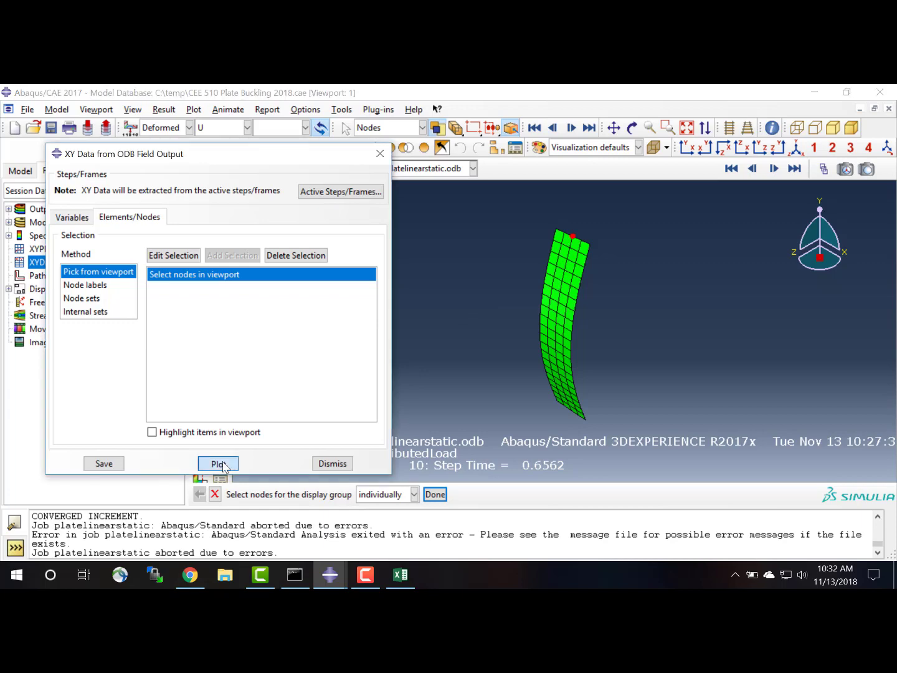
{"action": "left_click", "coordinate": [333, 464]}
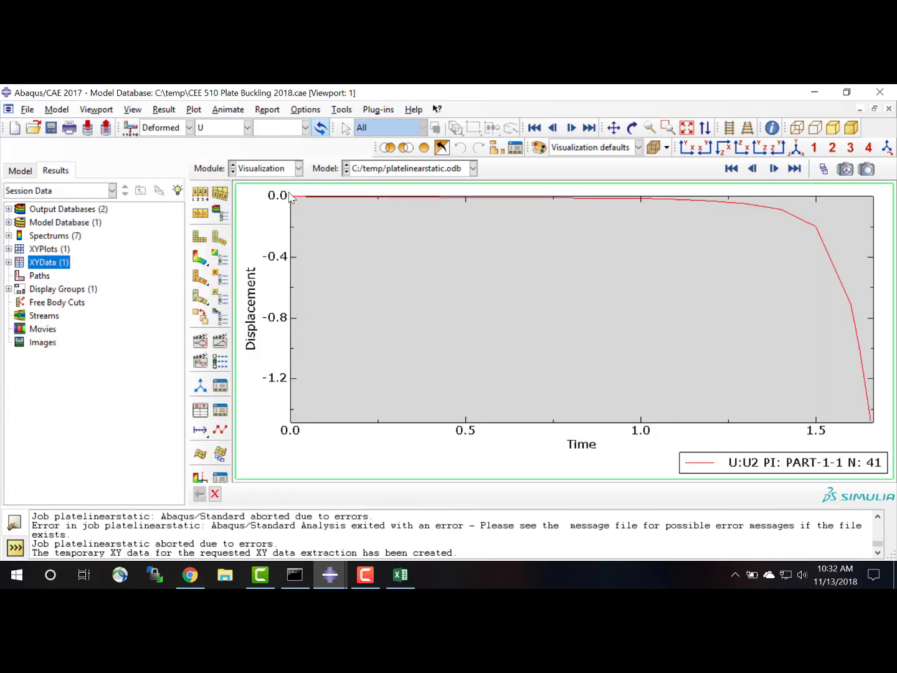
{"action": "left_click", "coordinate": [280, 419]}
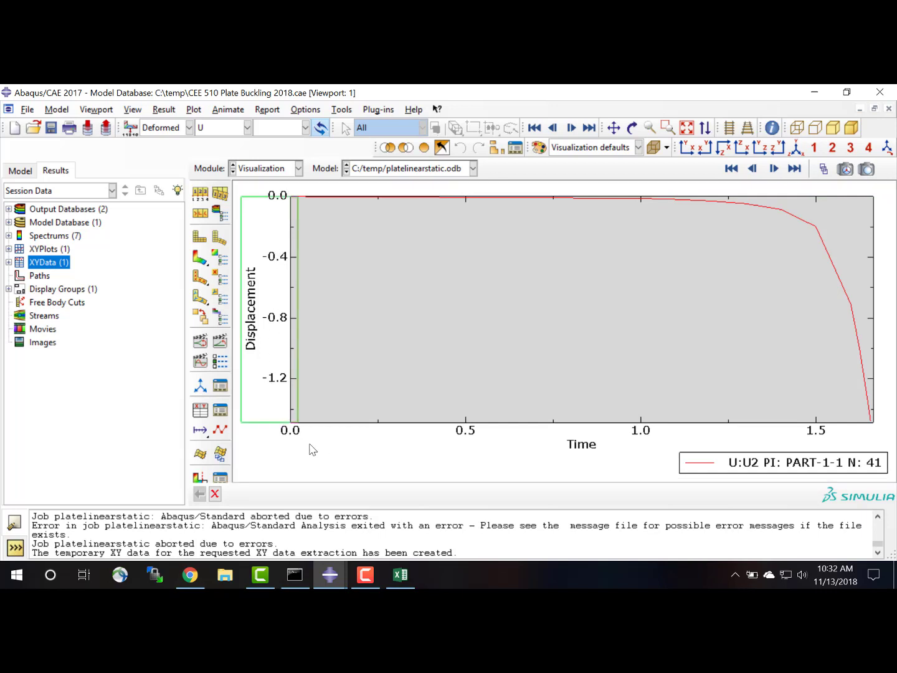
{"action": "left_click", "coordinate": [847, 438]}
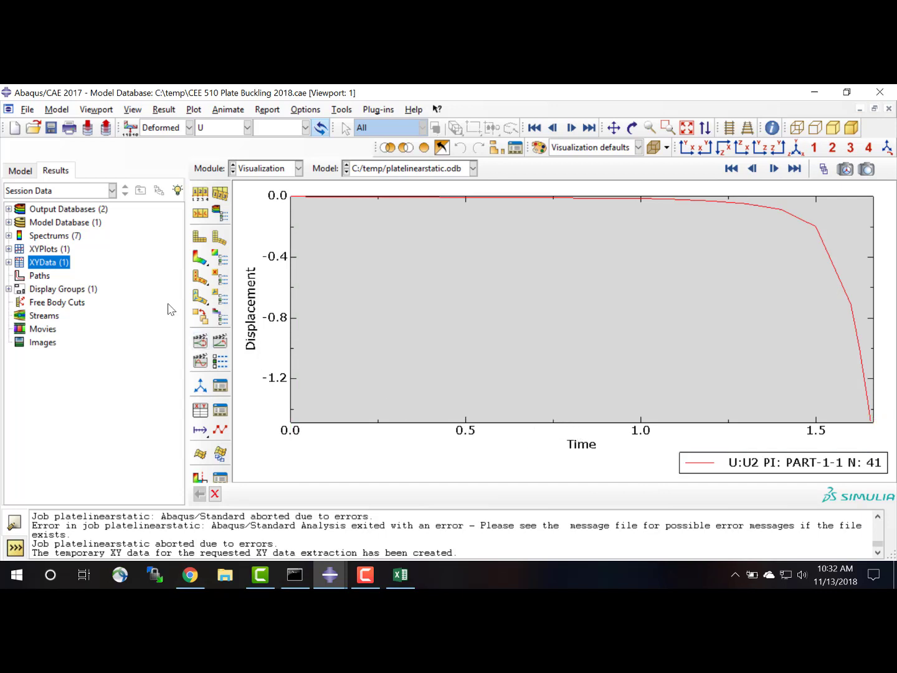
- Open the node's U2 XY data for editing and copy its time (X) column into the Excel sheet starting at E1
{"action": "left_click", "coordinate": [8, 263]}
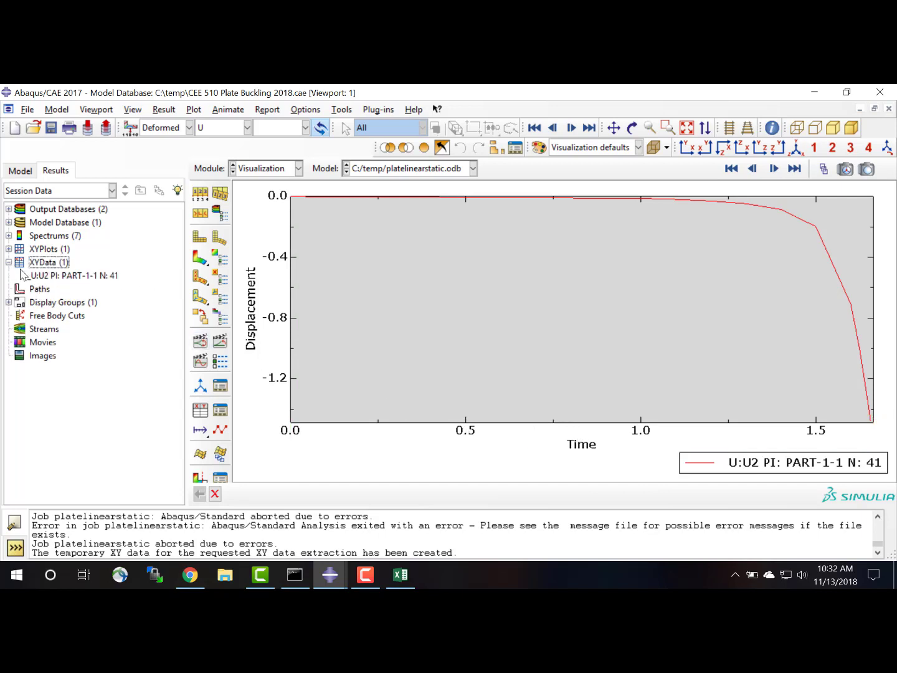
{"action": "right_click", "coordinate": [71, 278]}
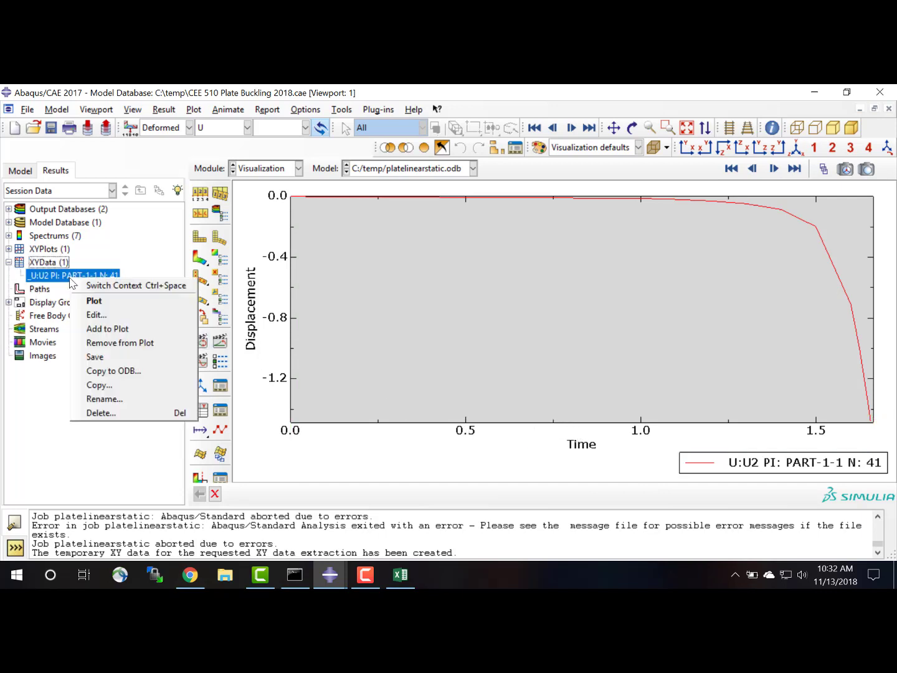
{"action": "left_click", "coordinate": [94, 315]}
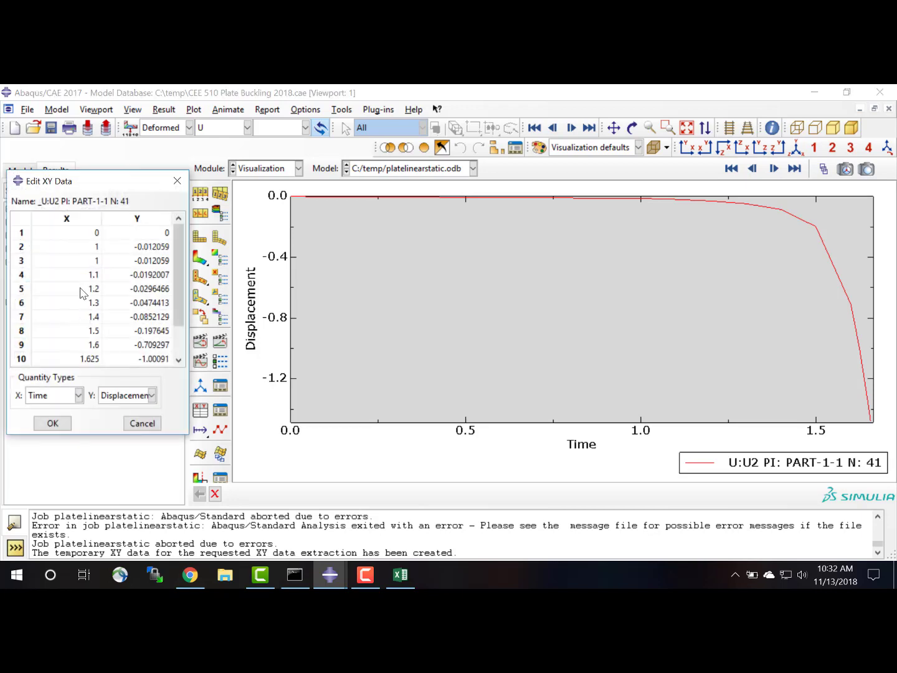
{"action": "left_click", "coordinate": [80, 220]}
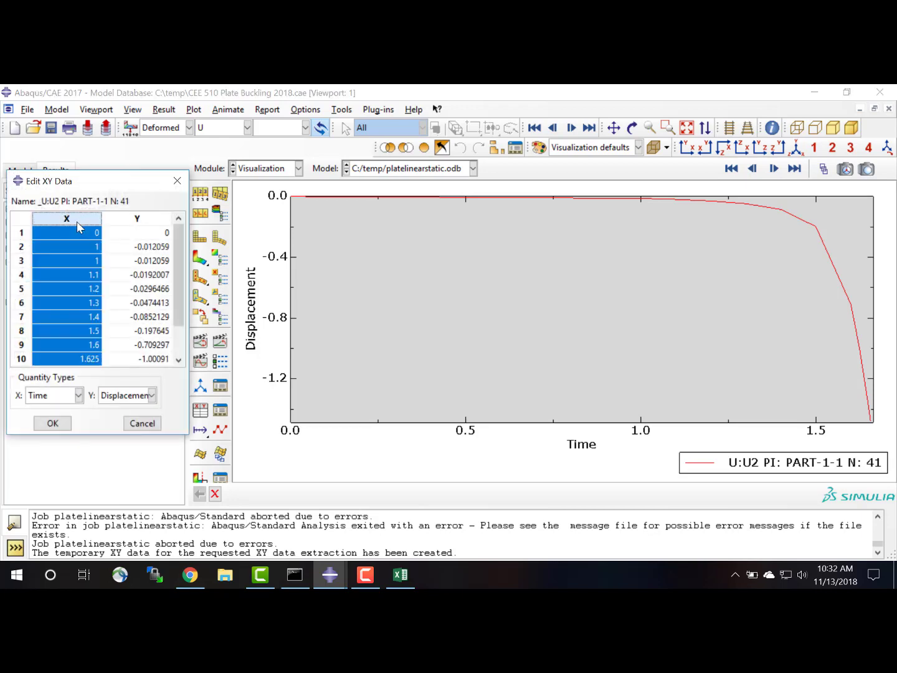
{"action": "left_click", "coordinate": [394, 581]}
{"action": "left_click", "coordinate": [226, 238]}
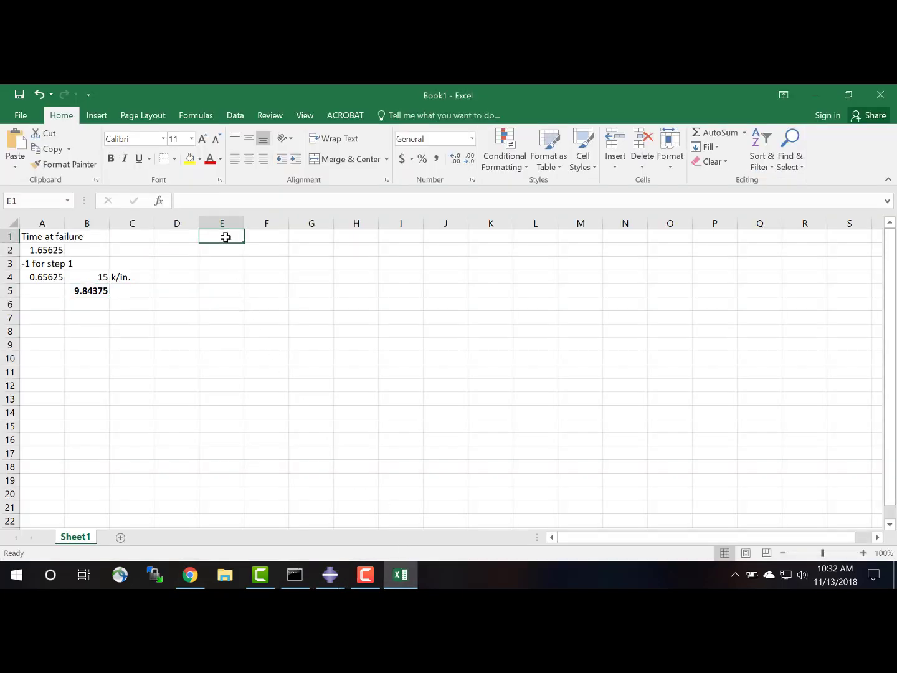
{"action": "type", "text": "0 1 1 1.1 1.2 1.3 1.4 1.5 1.6 1.625 1.65 1.65625 1.65625"}
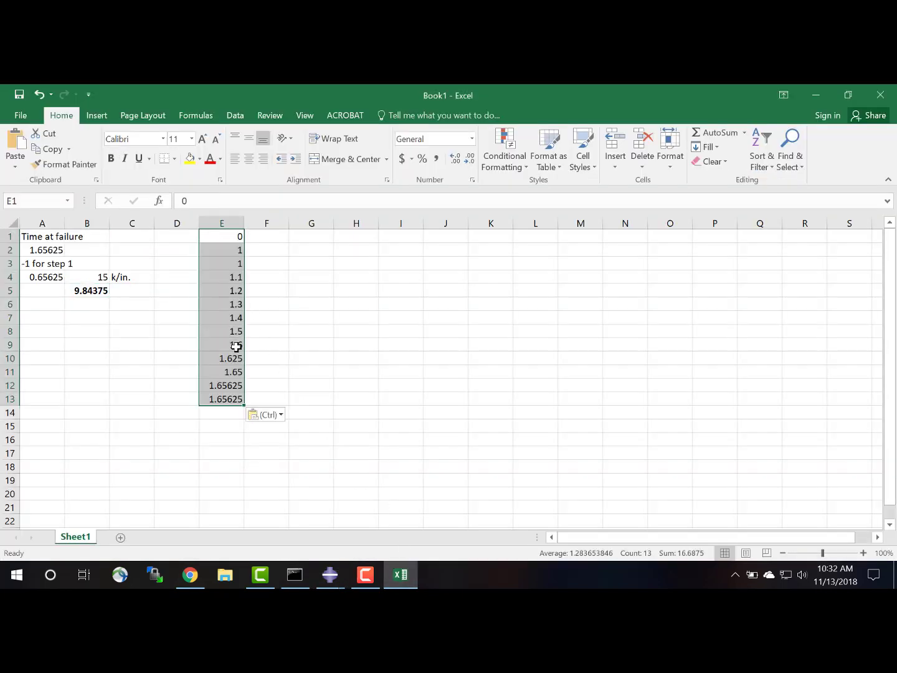
- Copy the displacement (Y) column of the Abaqus XY data into the Excel sheet starting at F1
{"action": "left_click", "coordinate": [401, 574]}
{"action": "left_click", "coordinate": [139, 219]}
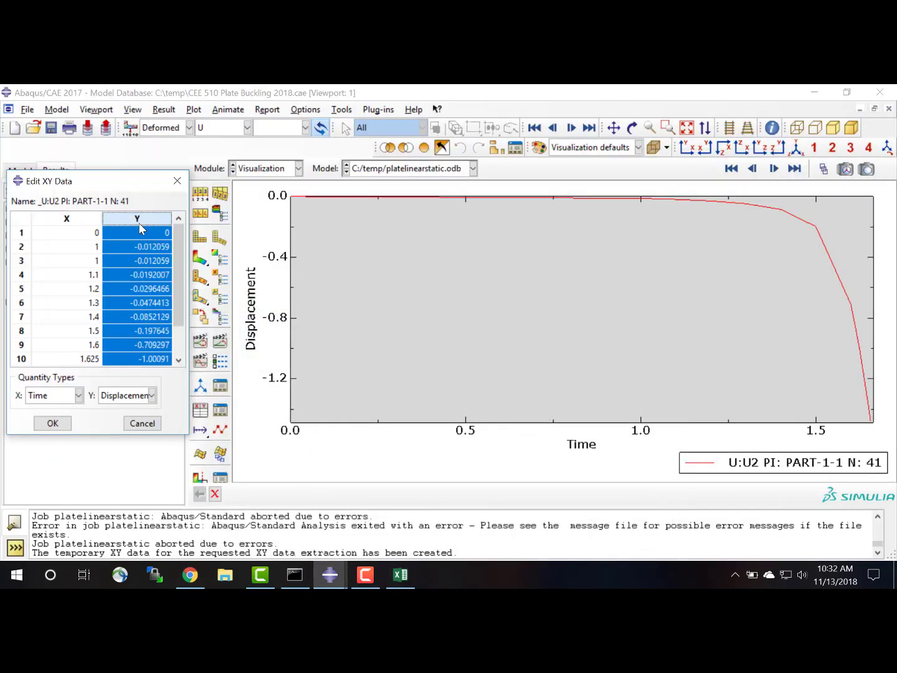
{"action": "left_click", "coordinate": [401, 575]}
{"action": "left_click", "coordinate": [270, 237]}
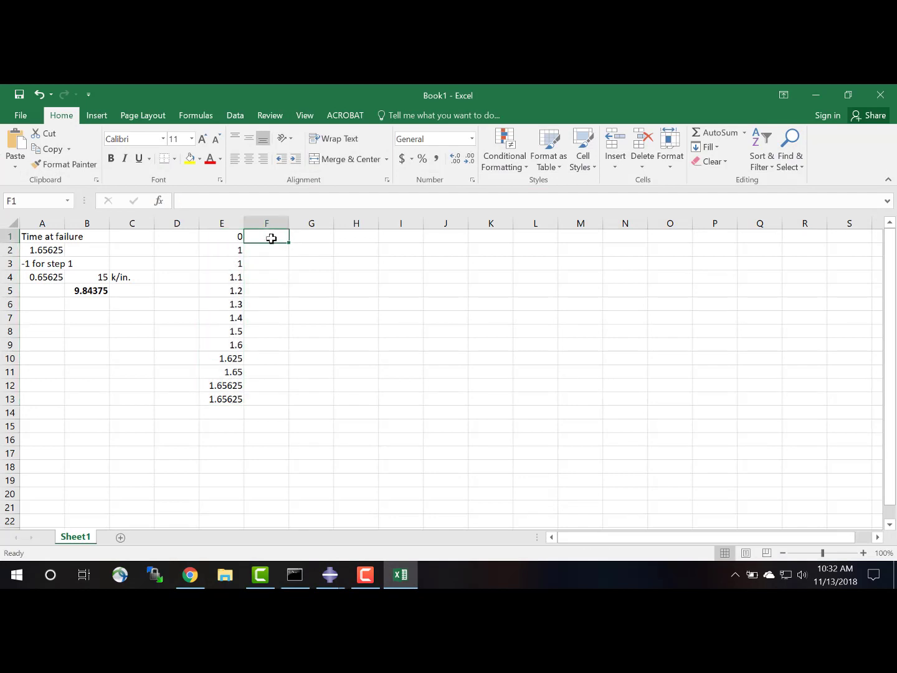
{"action": "type", "text": "0 -0.01206 -0.01206 -0.0192 -0.02965 -0.04744 -0.08521 -0.19765 -0.7093 -1.00091 -1.37171 -1.47951 -1.47951"}
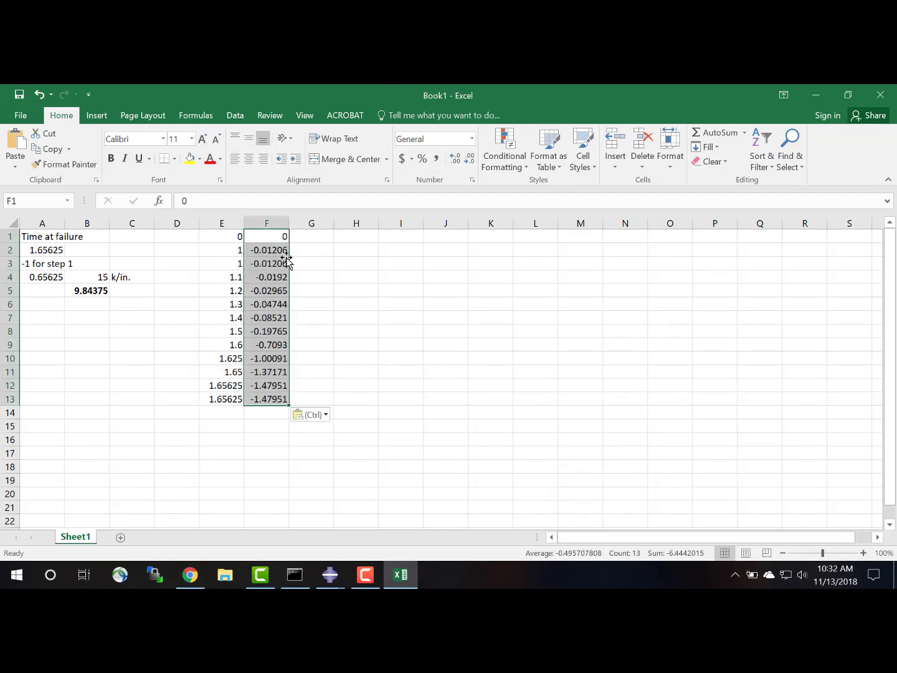
- Move the time and displacement data in E1:F13 down two rows so it starts at E3
{"action": "left_click_drag", "start_coordinate": [210, 235], "coordinate": [274, 399]}
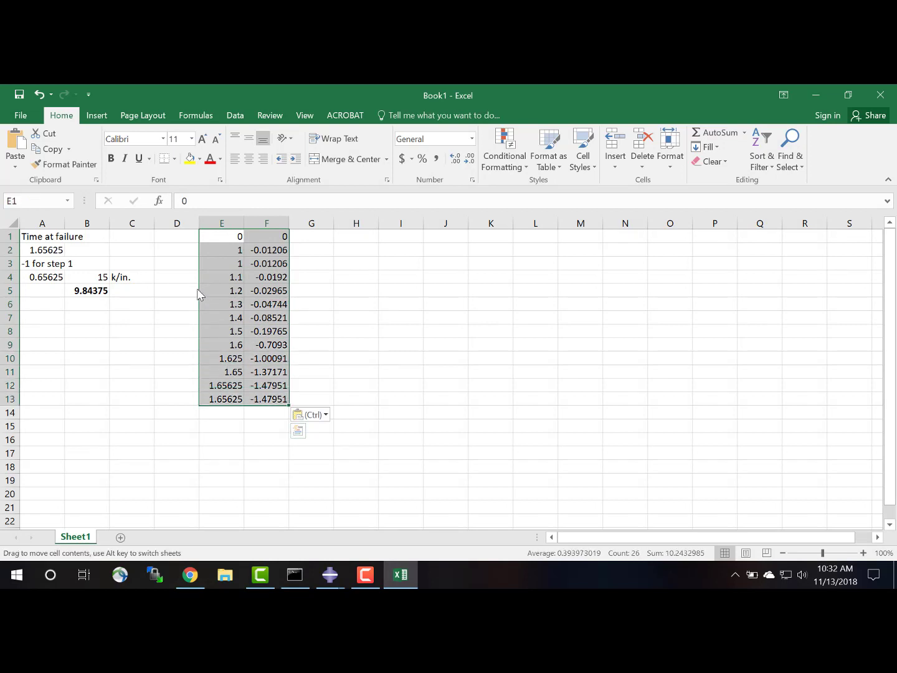
{"action": "left_click_drag", "start_coordinate": [198, 293], "coordinate": [205, 321]}
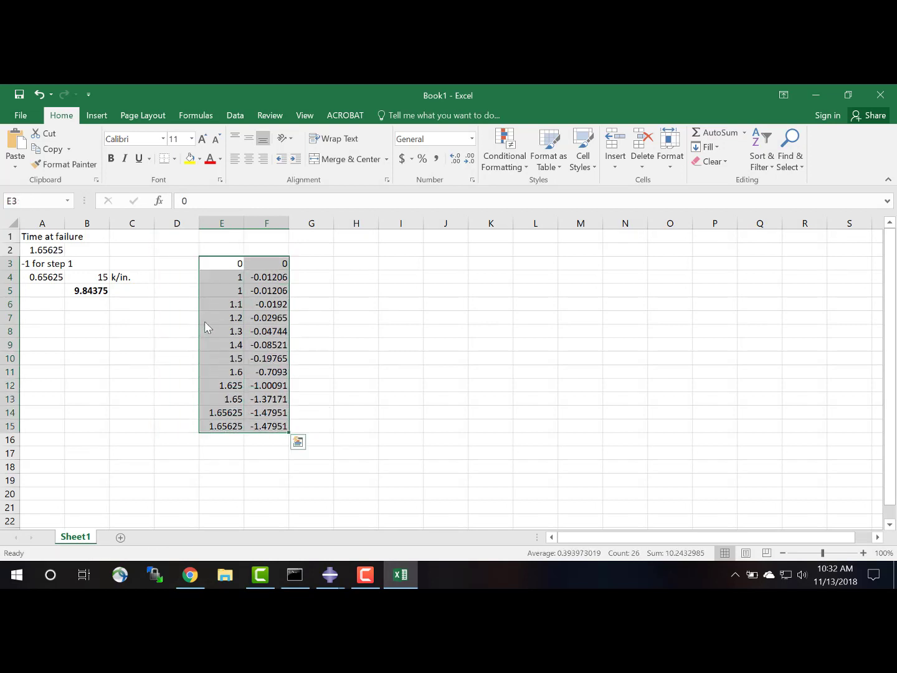
- Label the two data columns with the headers "time (s)" in E2 and "disp (in.)" in F2
{"action": "left_click", "coordinate": [218, 247]}
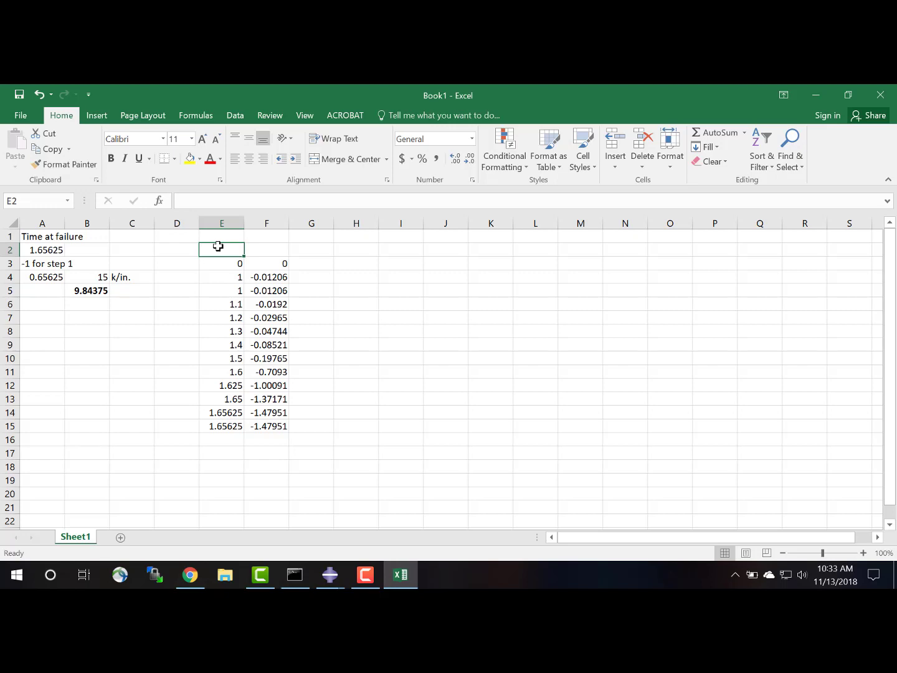
{"action": "type", "text": "time"}
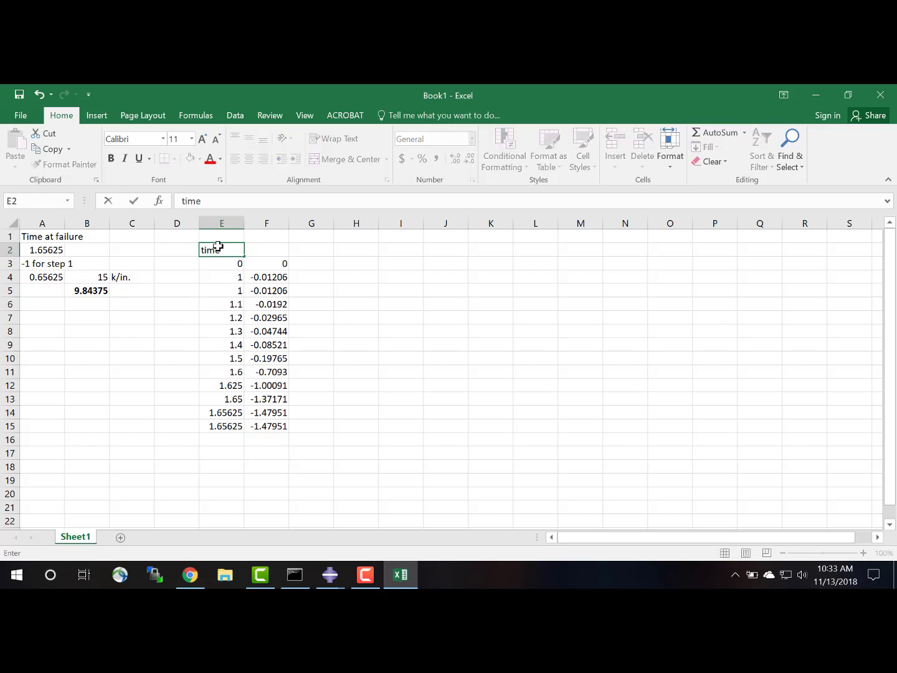
{"action": "type", "text": " (s)"}
{"action": "key", "text": "Return"}
{"action": "key", "text": "Up"}
{"action": "key", "text": "Right"}
{"action": "type", "text": "disp"}
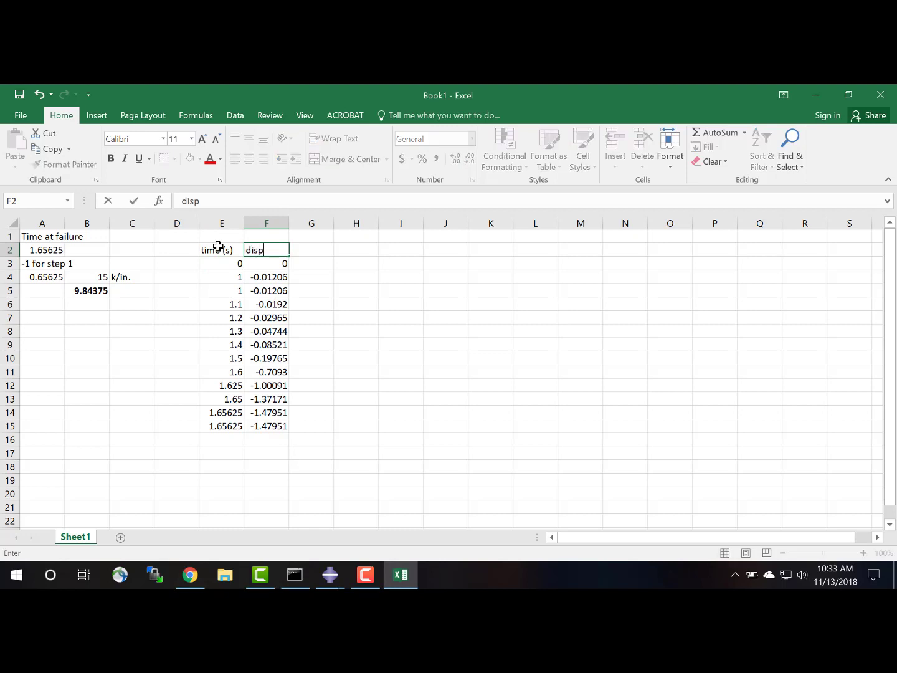
{"action": "type", "text": " (in."}
{"action": "key", "text": "Return"}
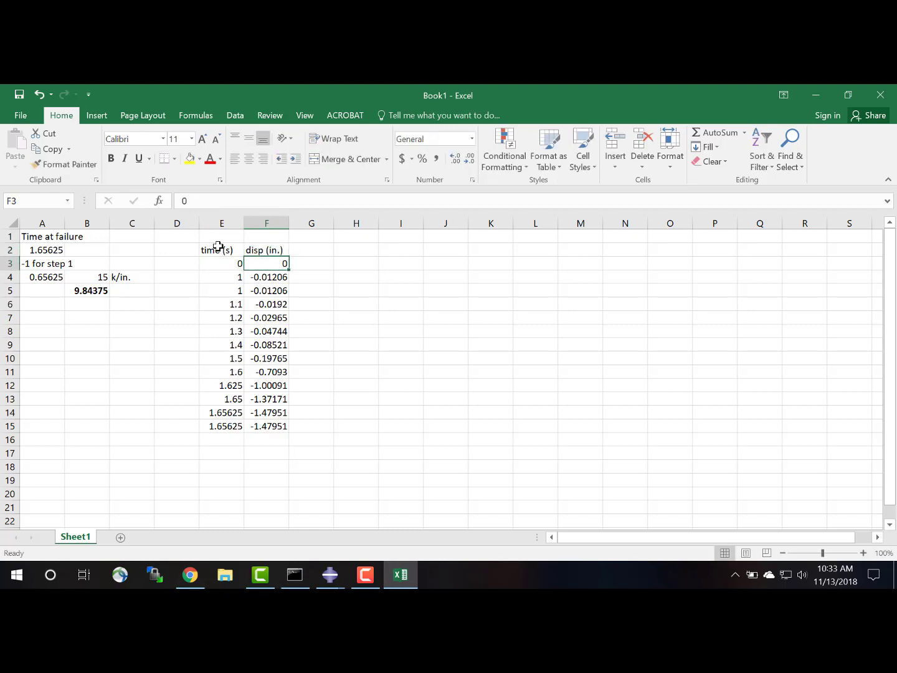
- Insert a new column F before the displacement column and enter the header "compressive load (k/in)" in F2
{"action": "right_click", "coordinate": [265, 223]}
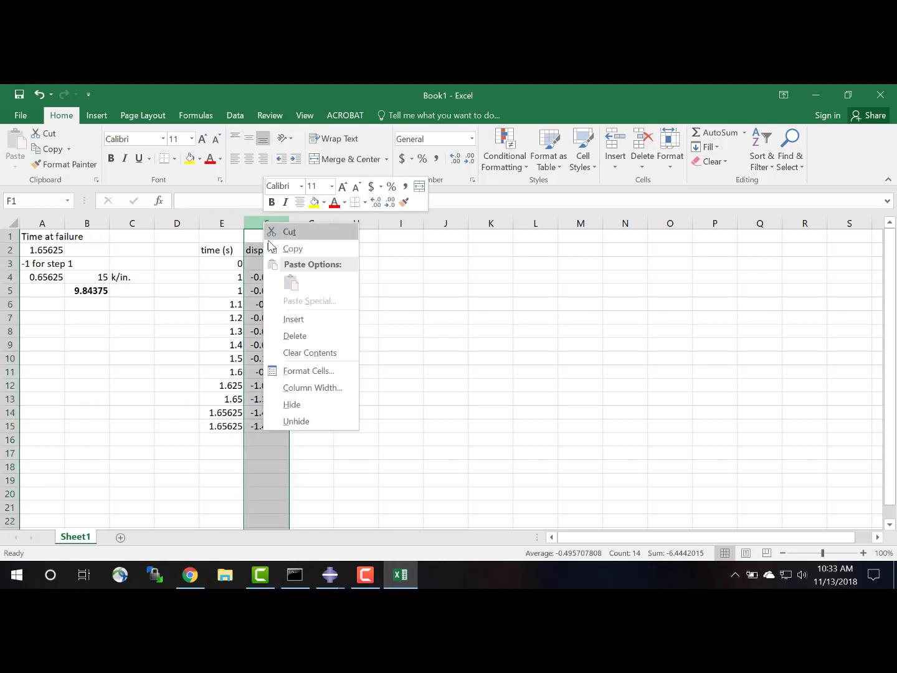
{"action": "left_click", "coordinate": [292, 319]}
{"action": "left_click", "coordinate": [263, 249]}
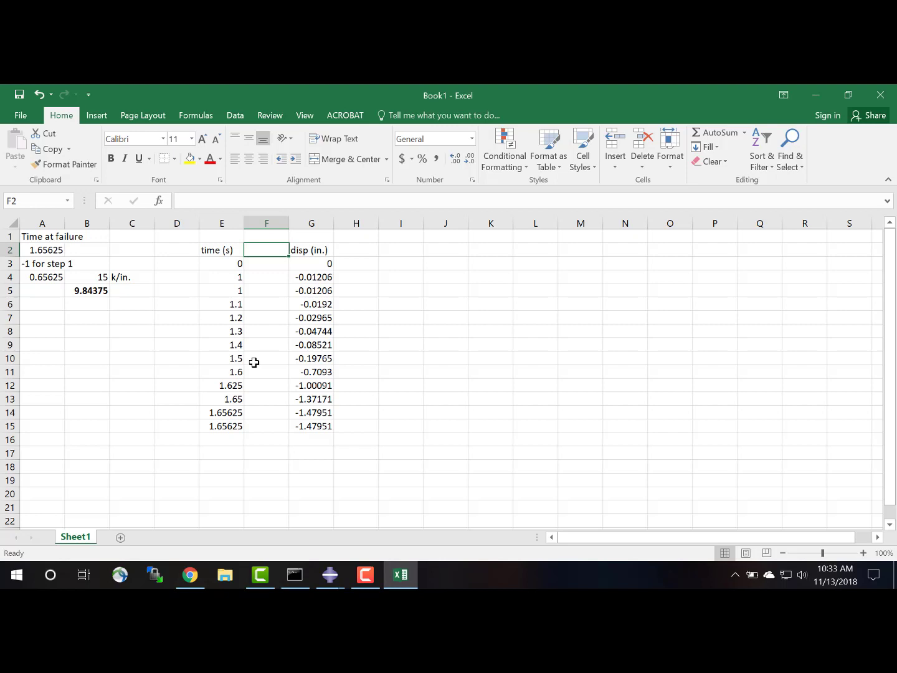
{"action": "type", "text": "compressive"}
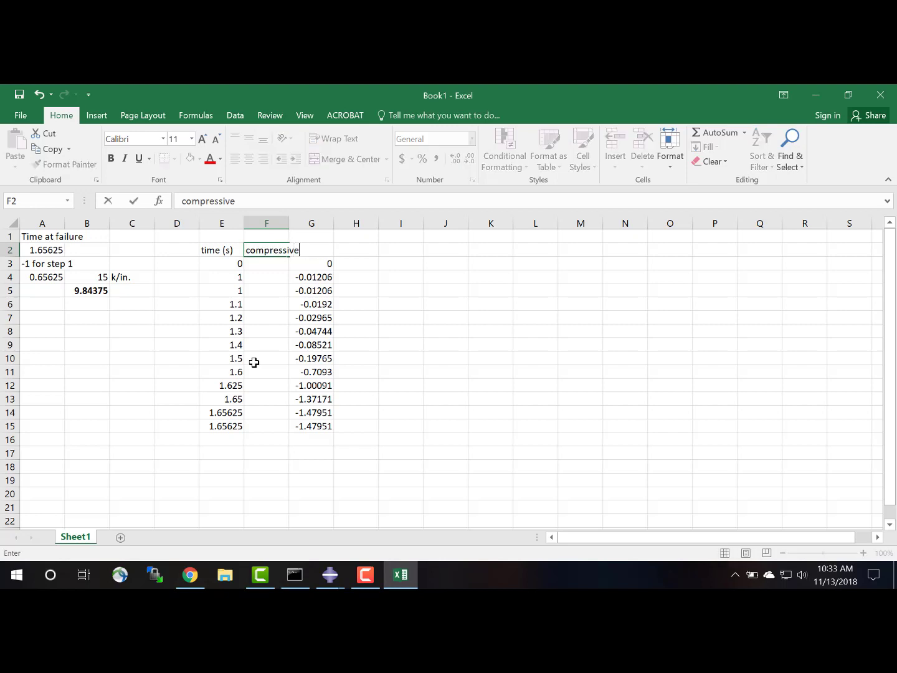
{"action": "type", "text": " load (k/in)"}
{"action": "key", "text": "Return"}
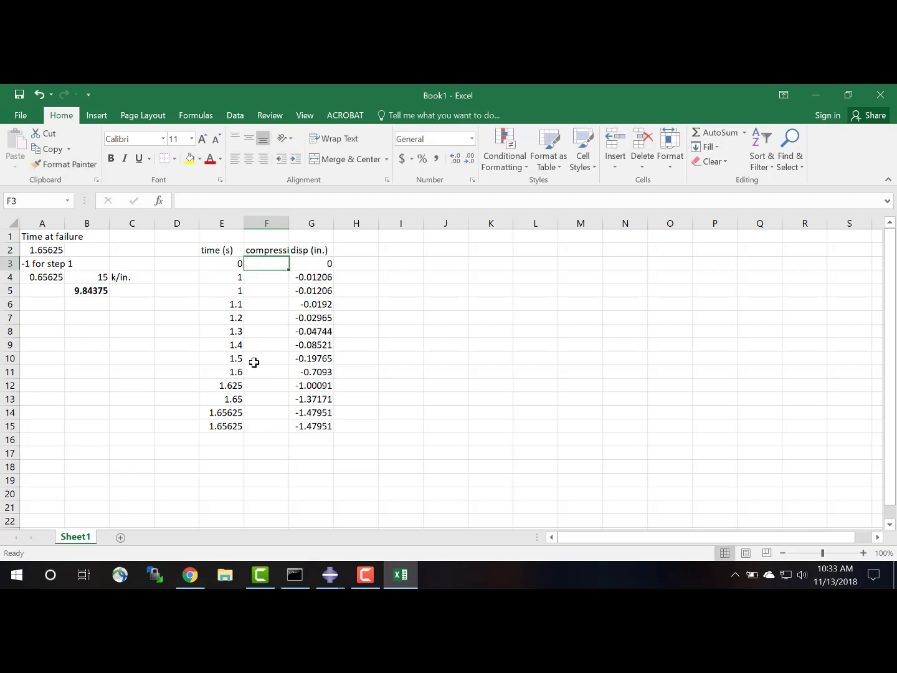
- Enter the compressive load formula =(E5-1)*$B$4 in cell F5
{"action": "key", "text": "Down"}
{"action": "key", "text": "Down"}
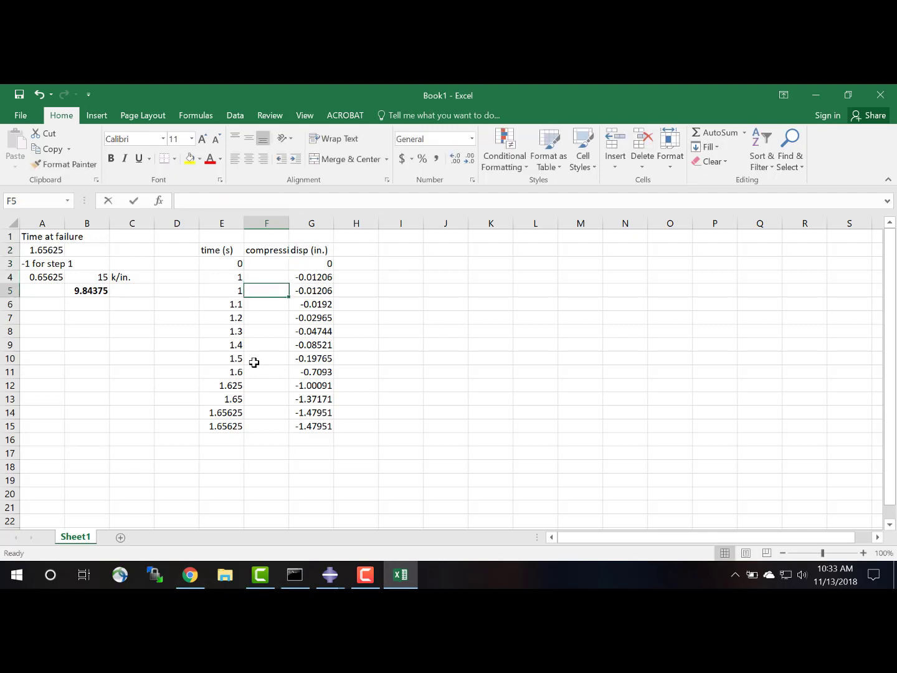
{"action": "type", "text": "=("}
{"action": "key", "text": "Left"}
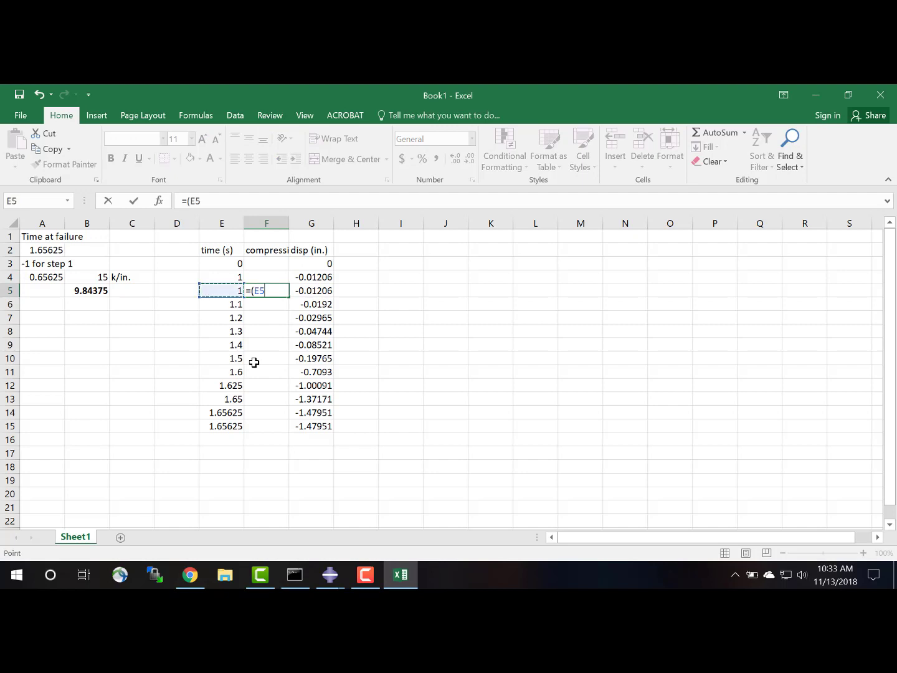
{"action": "type", "text": "-1)*"}
{"action": "left_click", "coordinate": [89, 277]}
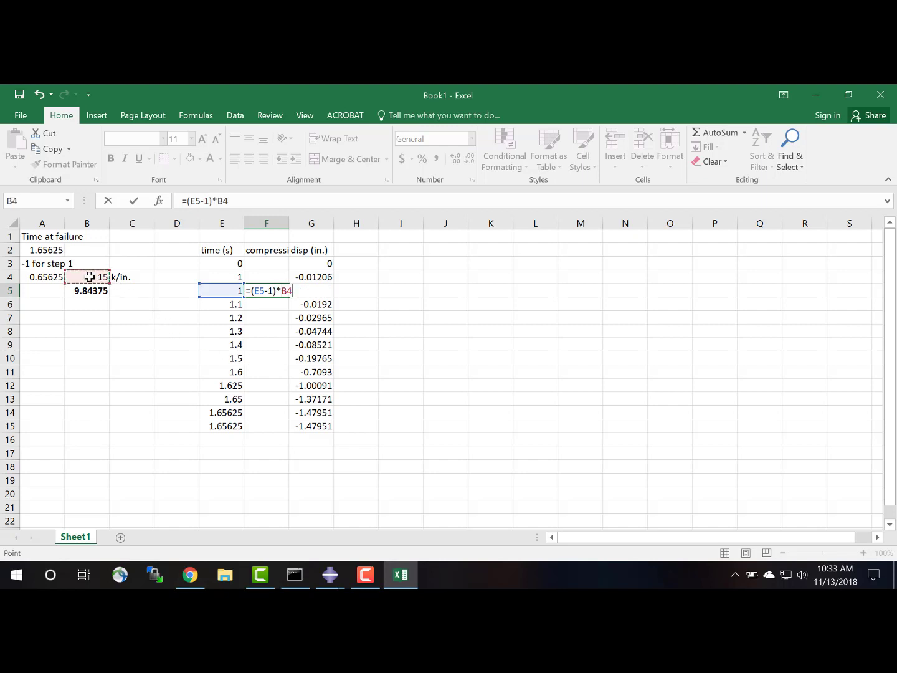
{"action": "key", "text": "F4"}
{"action": "key", "text": "Return"}
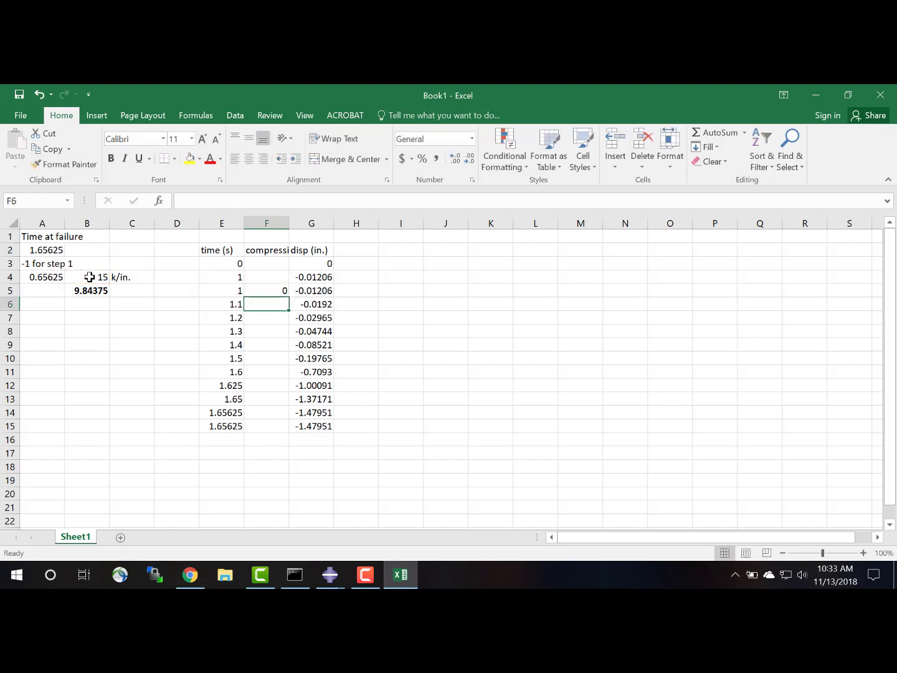
- Copy the load formula from F5 down through F15
{"action": "key", "text": "Up"}
{"action": "key", "text": "ctrl+c"}
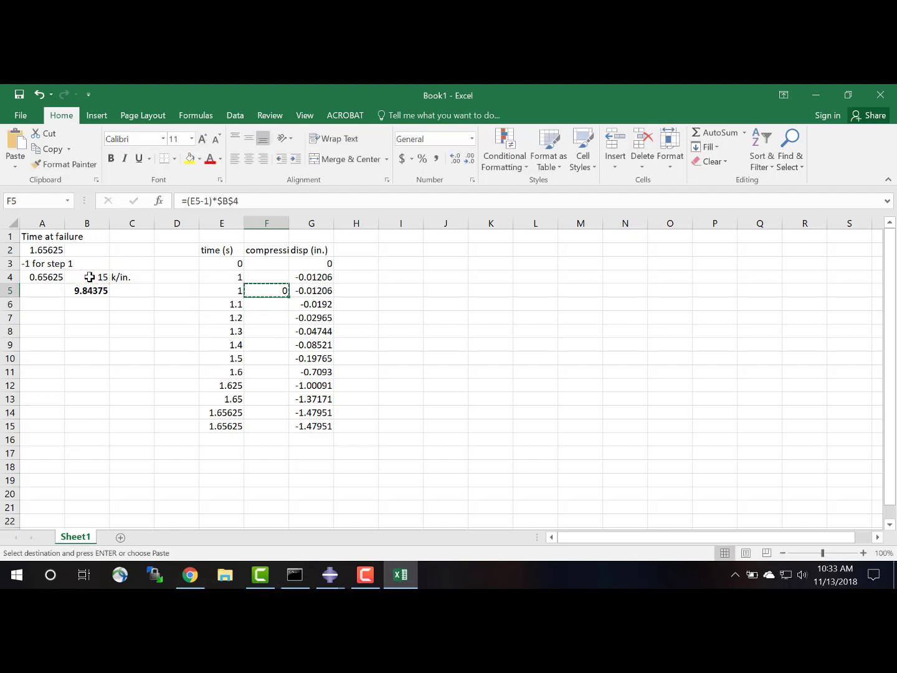
{"action": "key", "text": "shift+Down"}
{"action": "key", "text": "shift+Down"}
{"action": "key", "text": "shift+Down"}
{"action": "key", "text": "shift+Down"}
{"action": "key", "text": "shift+Down"}
{"action": "key", "text": "shift+Down"}
{"action": "key", "text": "shift+Down"}
{"action": "key", "text": "shift+Down"}
{"action": "key", "text": "shift+Down"}
{"action": "key", "text": "shift+Down"}
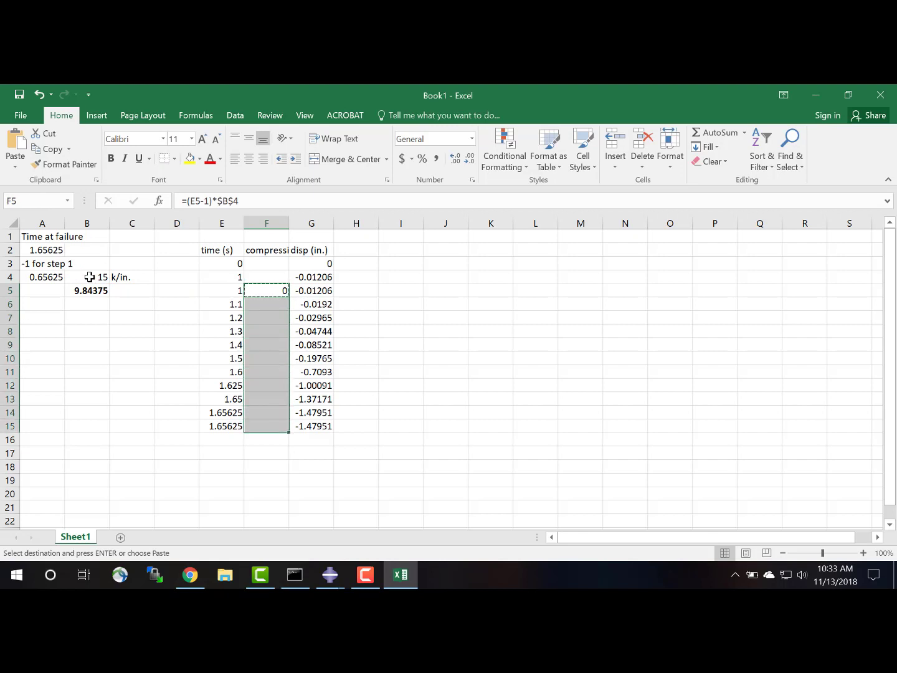
{"action": "key", "text": "ctrl+v"}
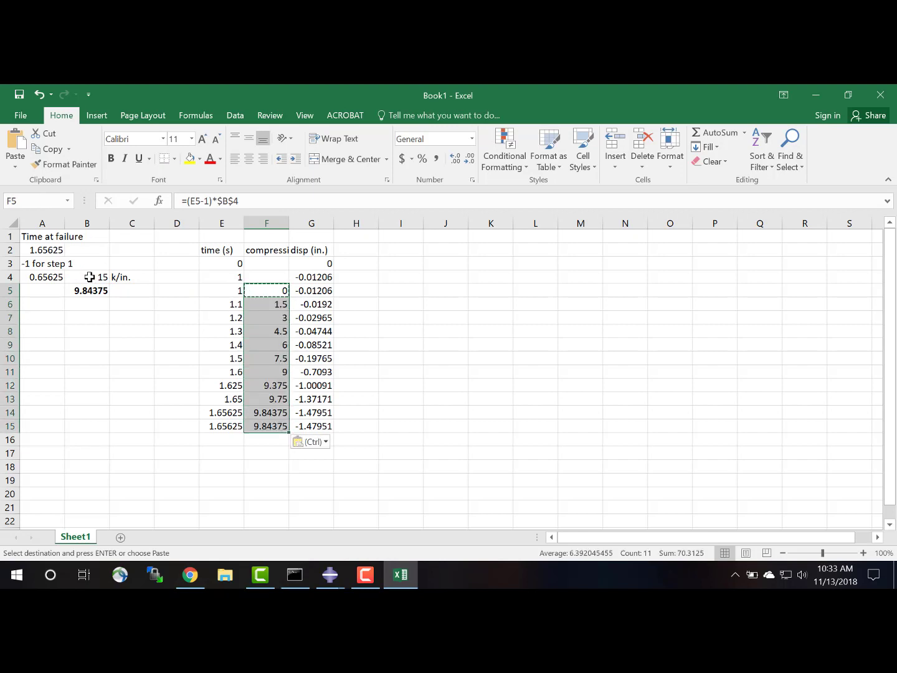
- Insert a blank scatter chart with smooth lines and no markers, starting from an empty cell outside the data
{"action": "left_click", "coordinate": [404, 291]}
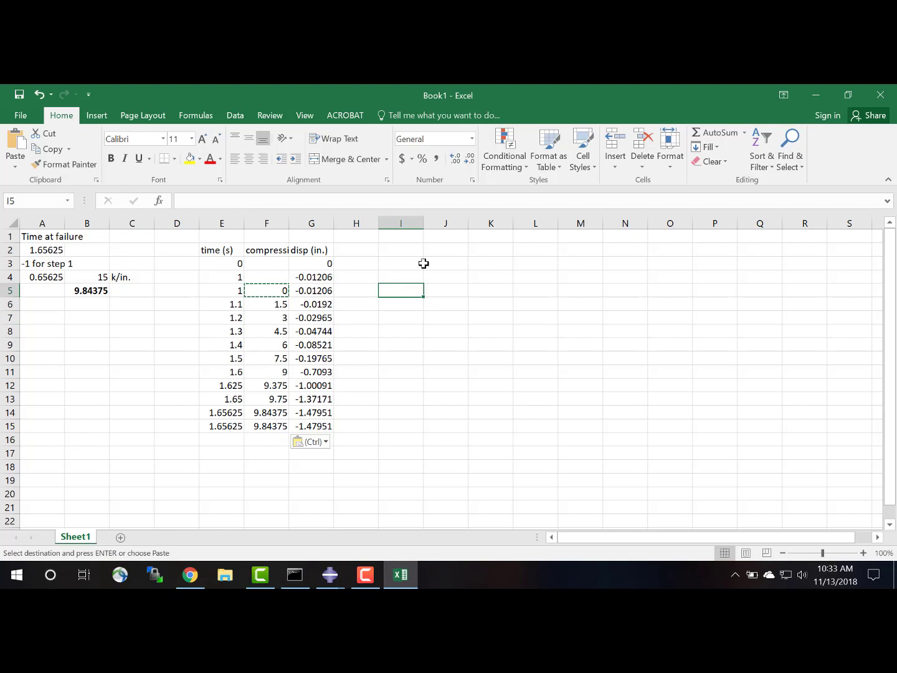
{"action": "left_click", "coordinate": [96, 115]}
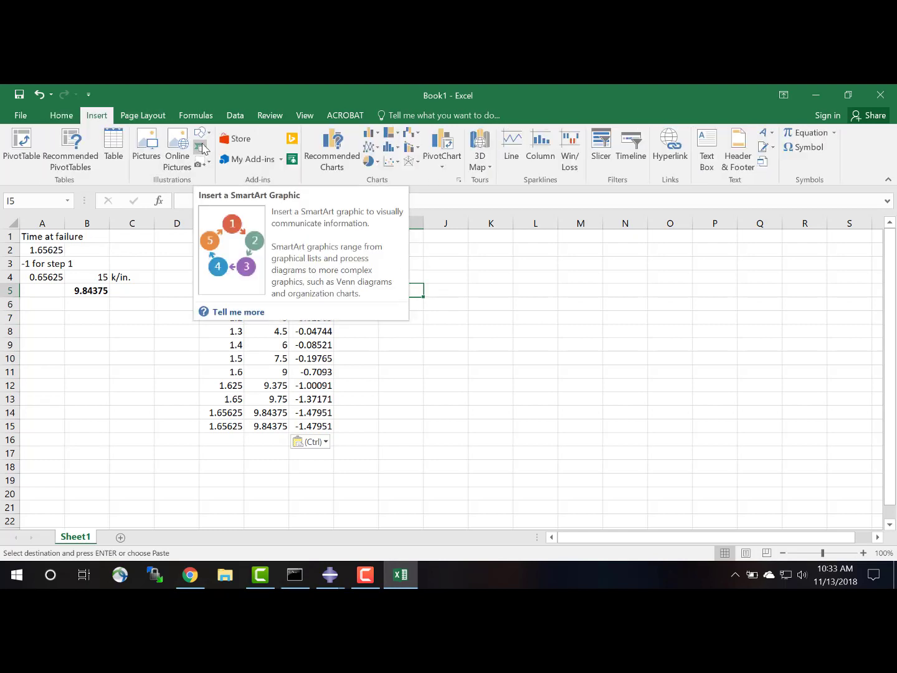
{"action": "left_click", "coordinate": [391, 162]}
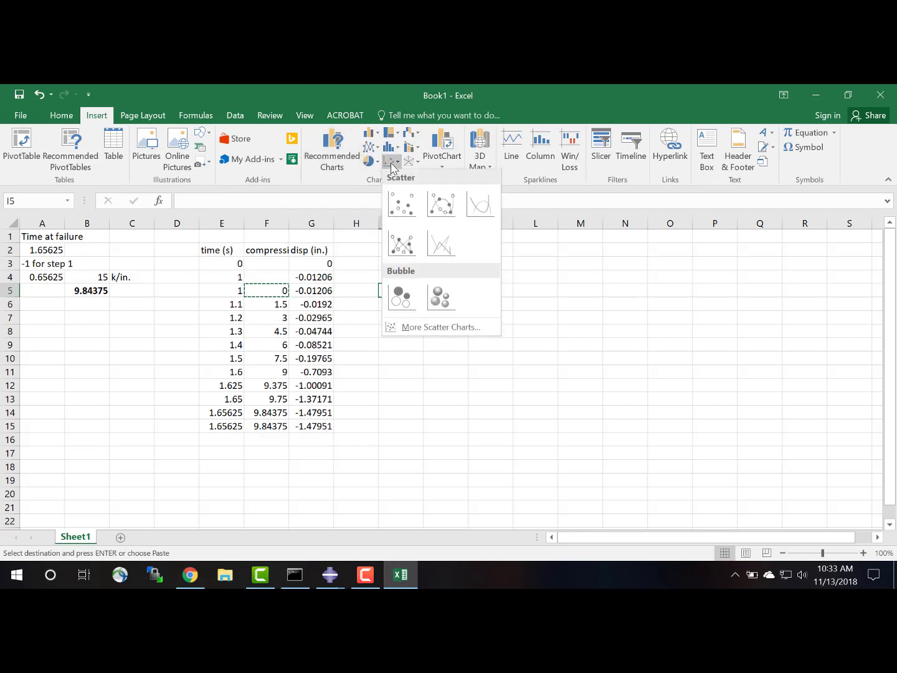
{"action": "left_click", "coordinate": [471, 203]}
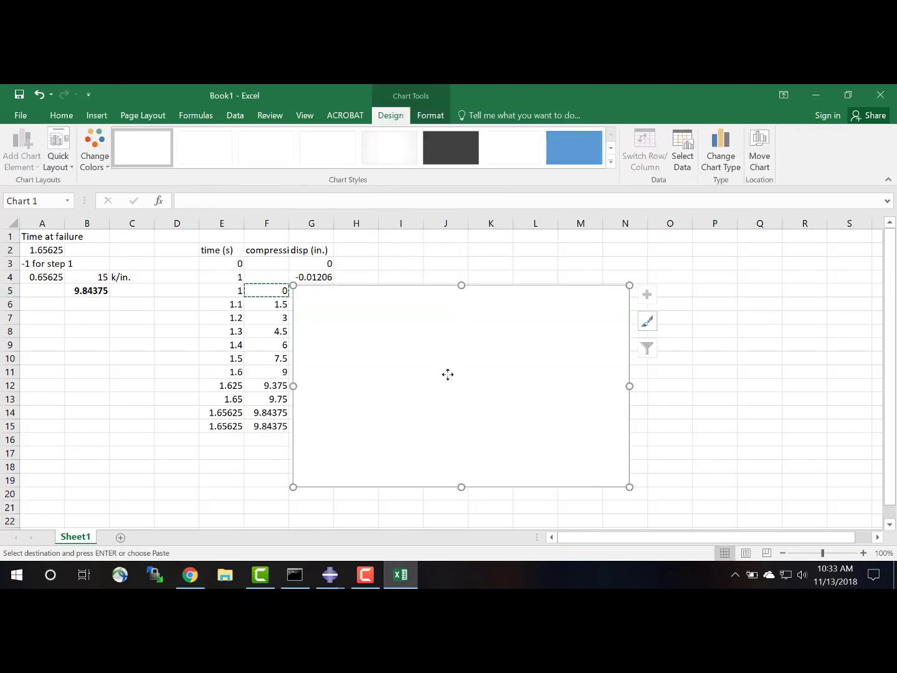
{"action": "right_click", "coordinate": [447, 377]}
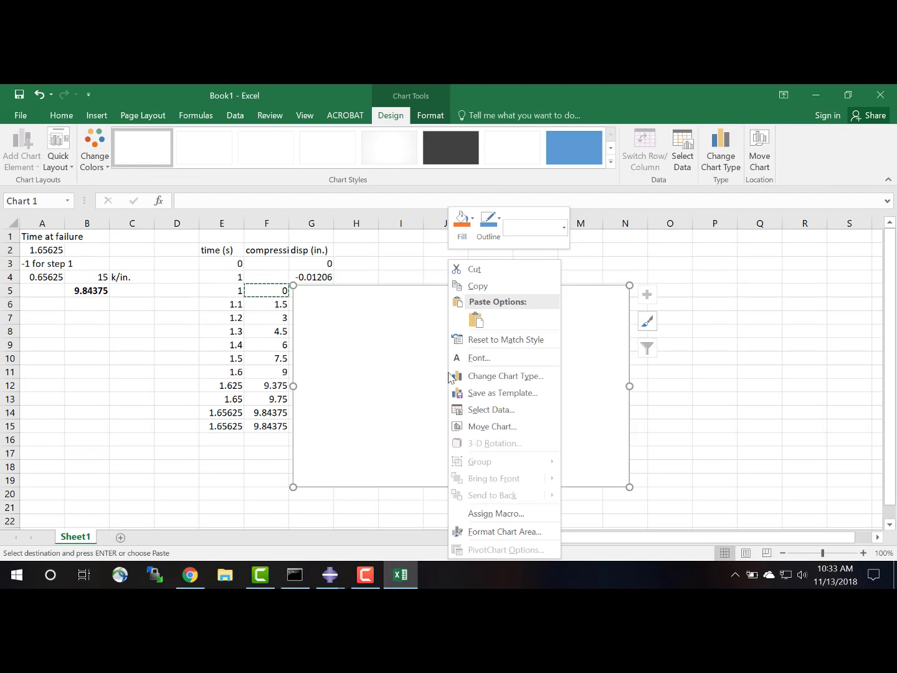
{"action": "left_click", "coordinate": [475, 409]}
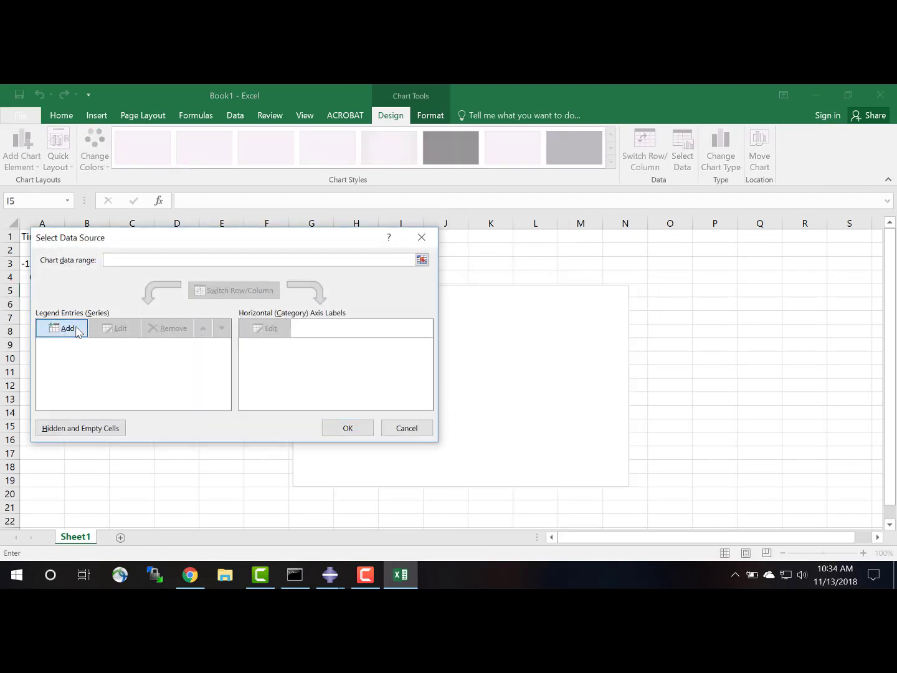
{"action": "left_click", "coordinate": [65, 328]}
{"action": "left_click", "coordinate": [264, 340]}
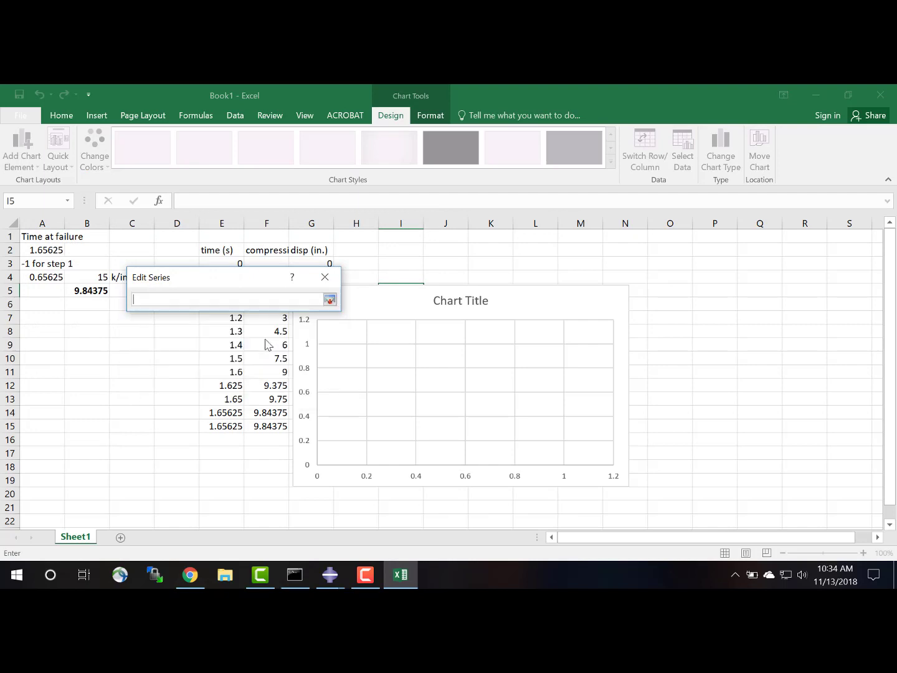
{"action": "left_click_drag", "start_coordinate": [270, 288], "coordinate": [531, 368]}
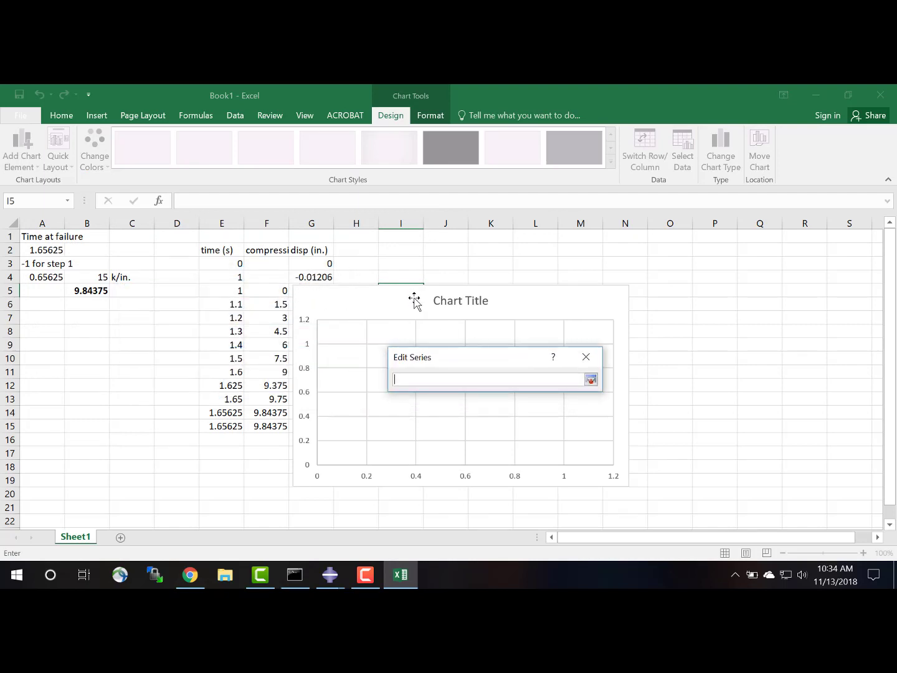
{"action": "left_click", "coordinate": [586, 356]}
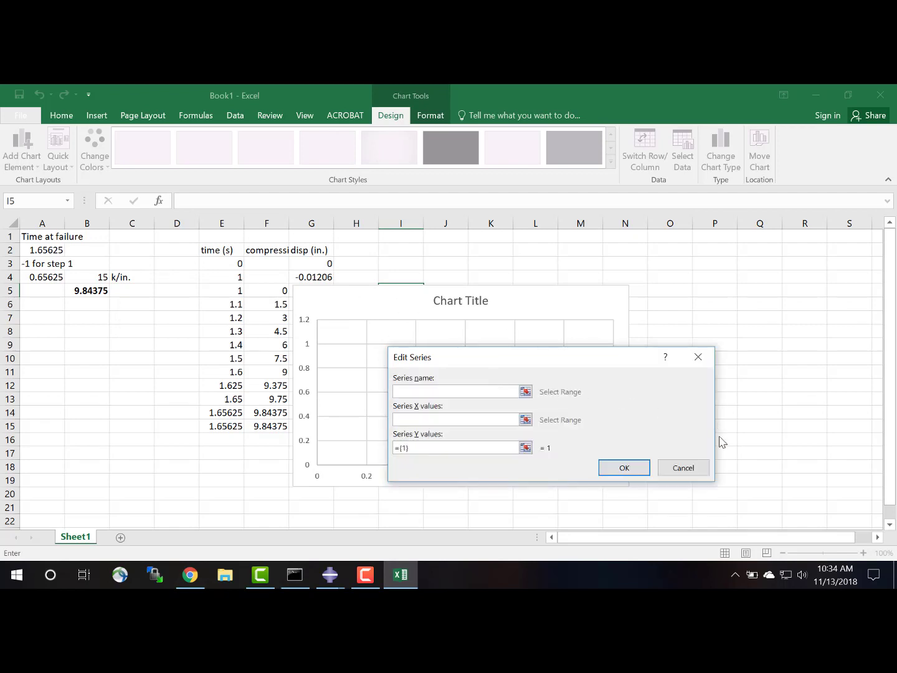
{"action": "left_click", "coordinate": [683, 467]}
{"action": "left_click", "coordinate": [422, 236]}
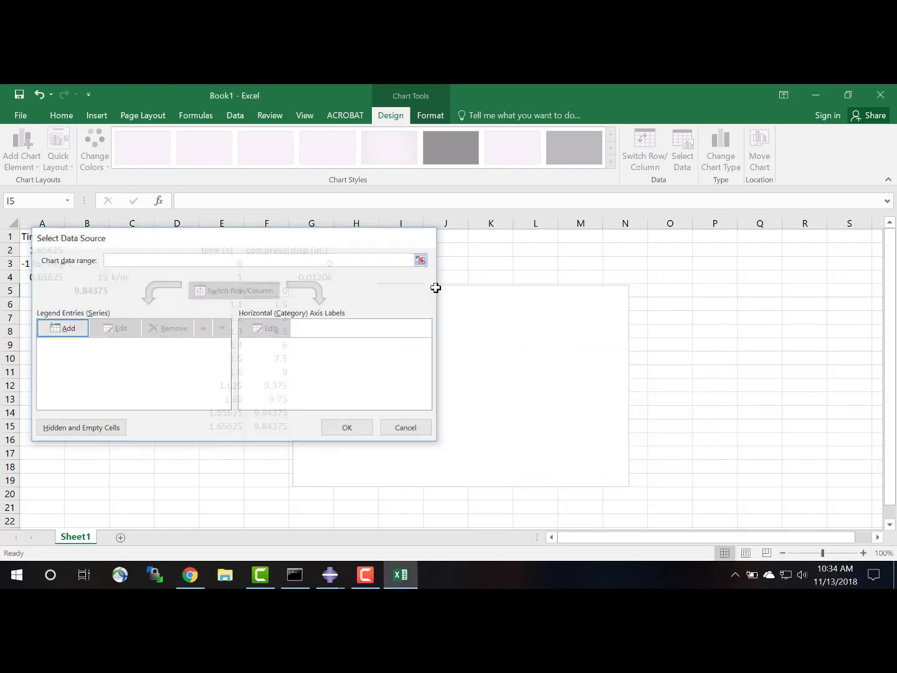
- Move the chart clear of the data columns and add a series whose X values are the displacements in G5:G15
{"action": "left_click_drag", "start_coordinate": [419, 301], "coordinate": [524, 270]}
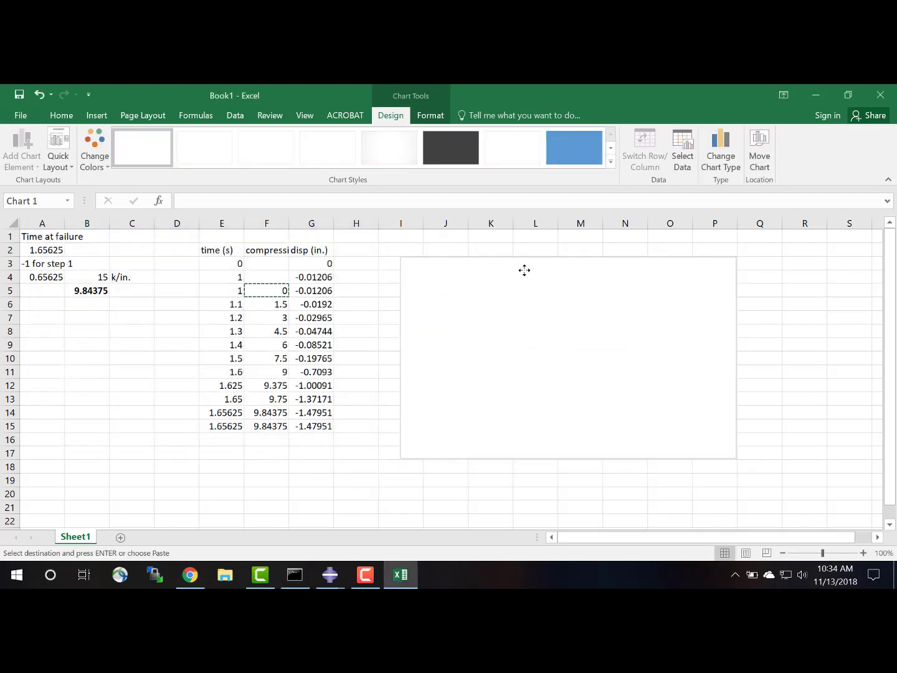
{"action": "right_click", "coordinate": [539, 355]}
{"action": "left_click", "coordinate": [558, 409]}
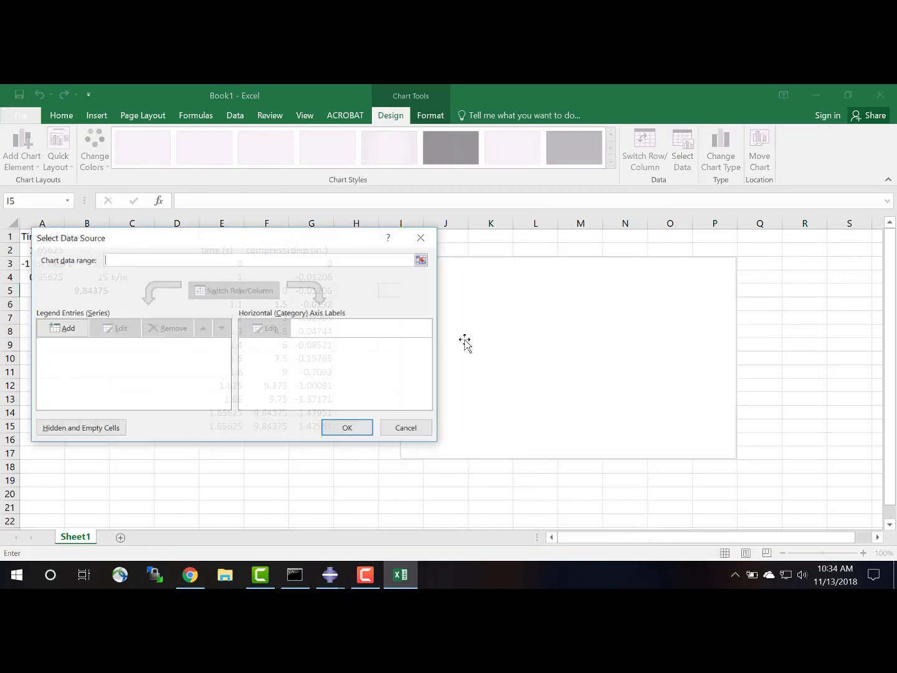
{"action": "left_click", "coordinate": [66, 326]}
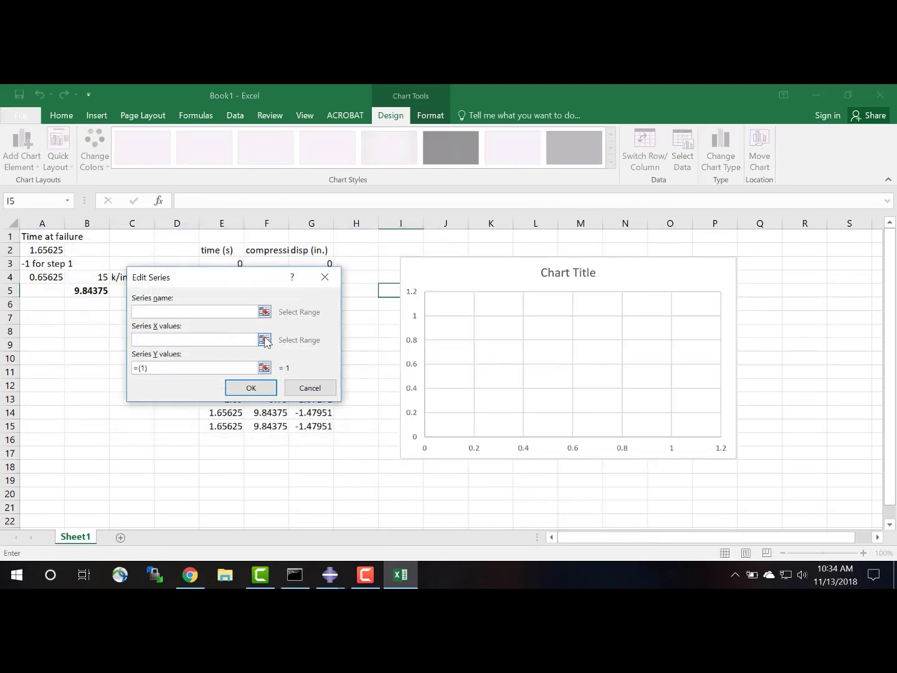
{"action": "left_click", "coordinate": [265, 340]}
{"action": "left_click_drag", "start_coordinate": [260, 278], "coordinate": [209, 206]}
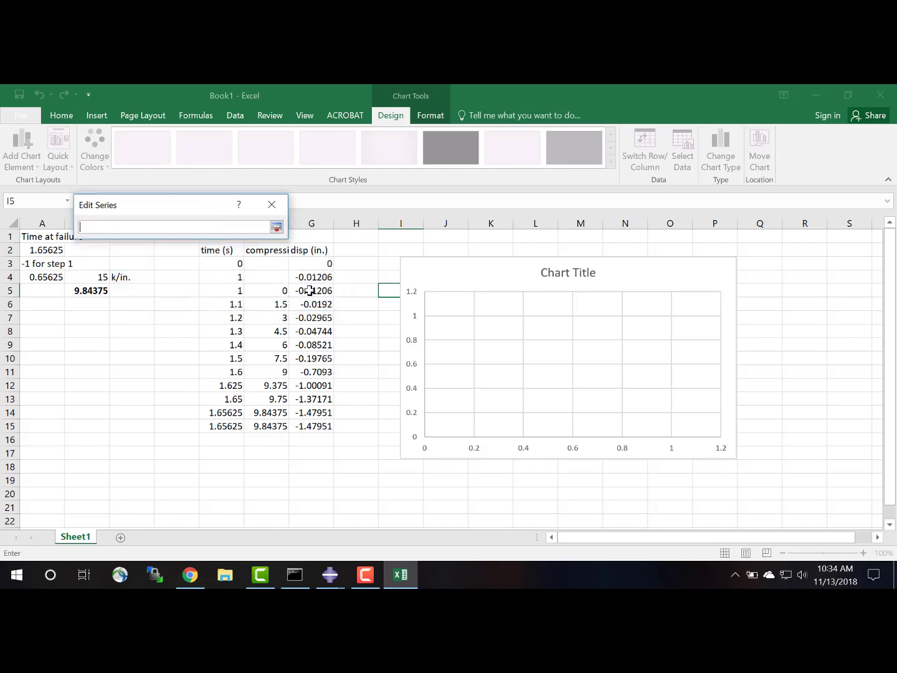
{"action": "left_click_drag", "start_coordinate": [310, 290], "coordinate": [314, 426]}
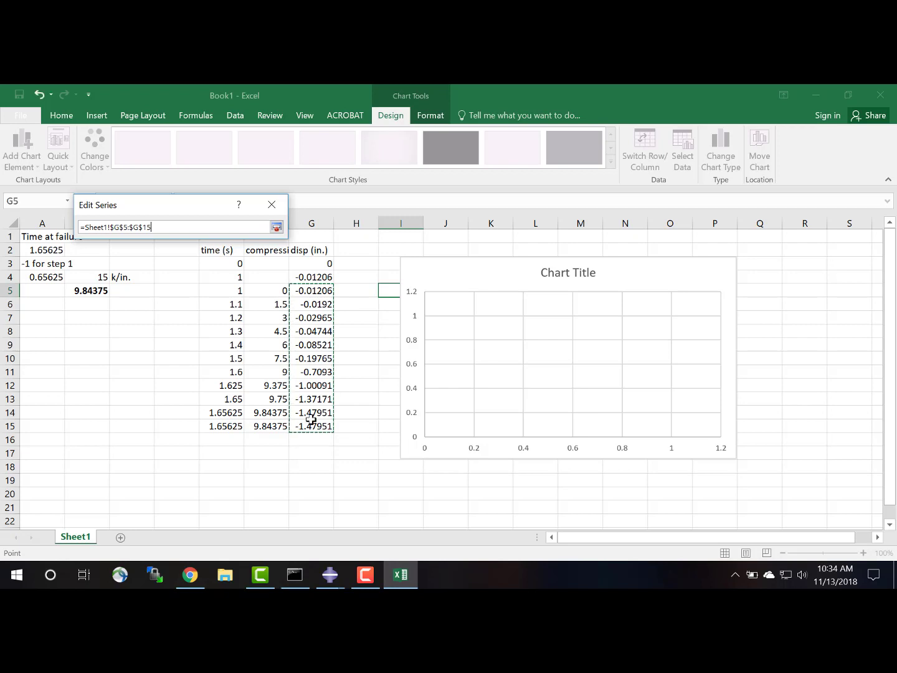
{"action": "left_click", "coordinate": [276, 229]}
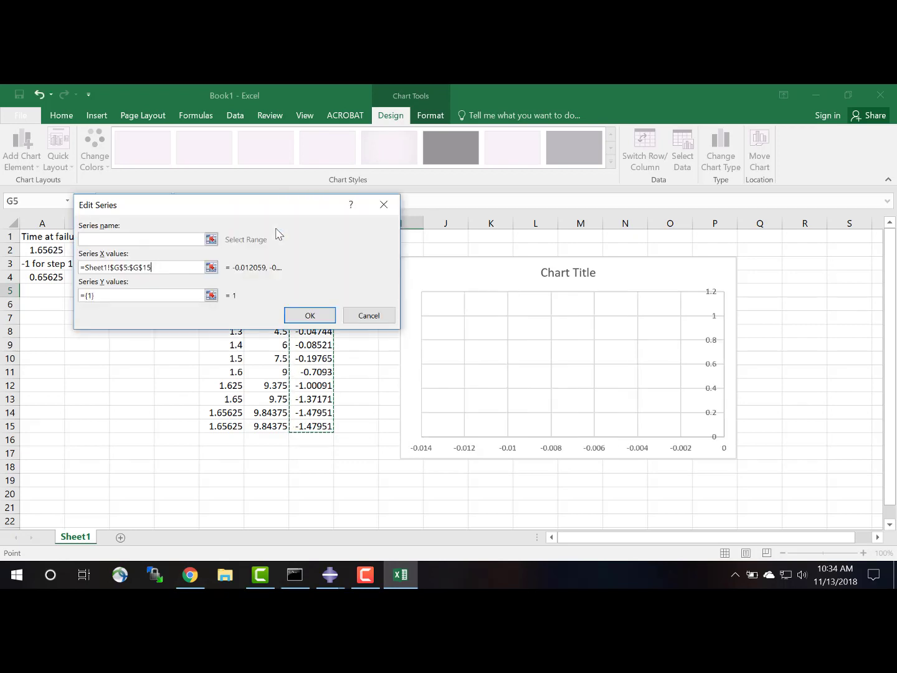
- Set the series' Y values to the compressive loads in F5:F15 and accept the chart's data source
{"action": "left_click", "coordinate": [211, 294]}
{"action": "left_click_drag", "start_coordinate": [270, 290], "coordinate": [269, 425]}
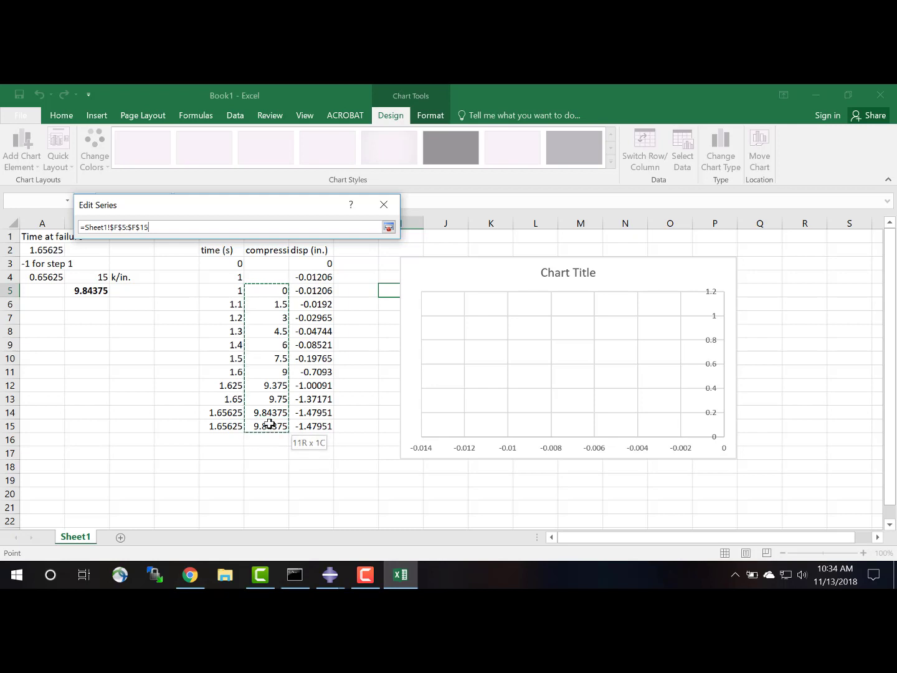
{"action": "left_click", "coordinate": [388, 228]}
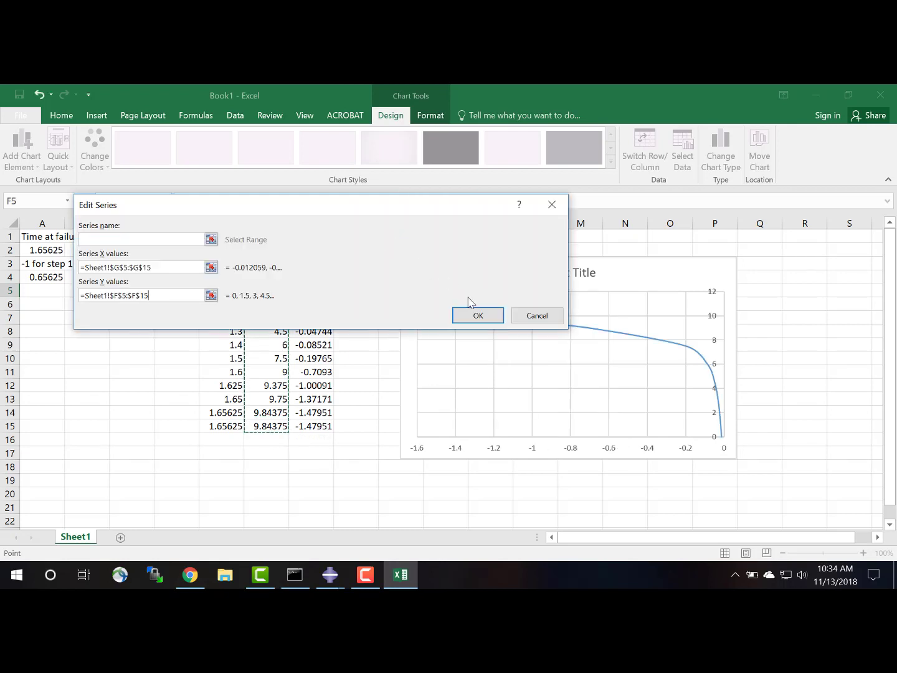
{"action": "left_click", "coordinate": [475, 316]}
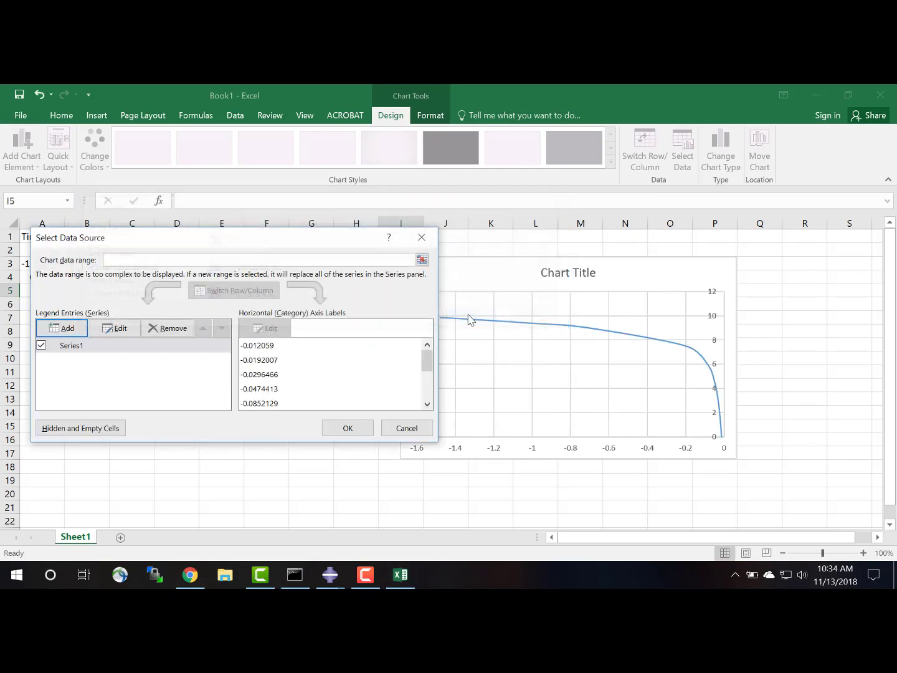
{"action": "left_click", "coordinate": [356, 429]}
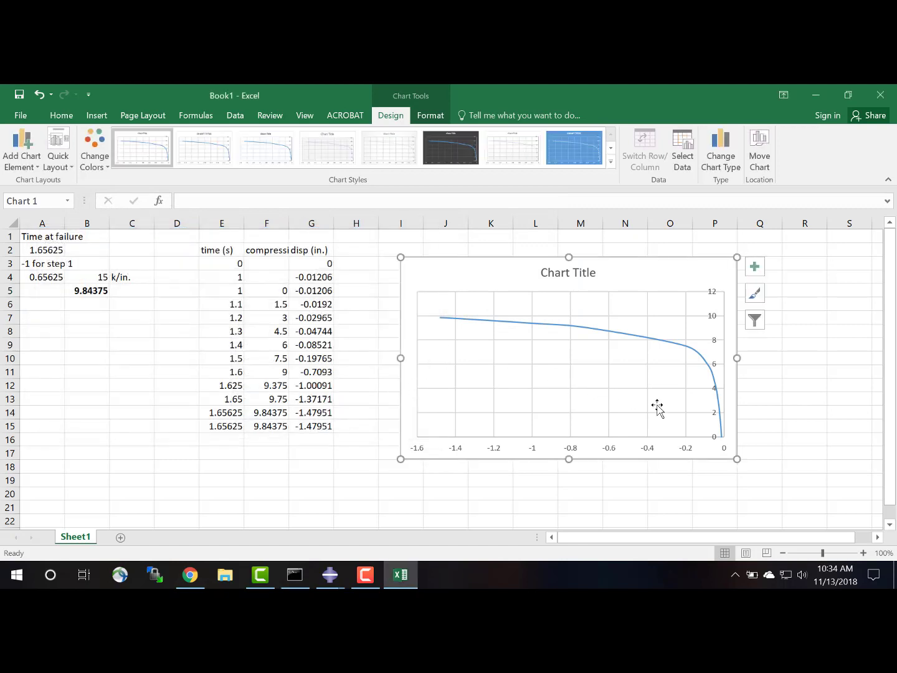
- Enter the formula =-G5 in cell H5 to reverse the sign of the first plotted displacement
{"action": "left_click", "coordinate": [723, 431]}
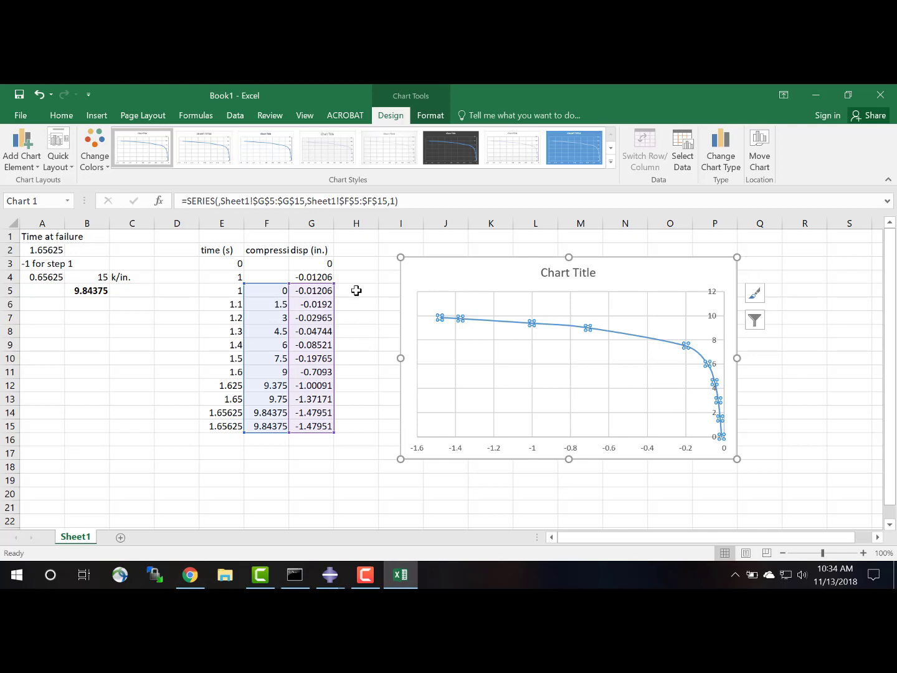
{"action": "left_click", "coordinate": [356, 291]}
{"action": "type", "text": "-"}
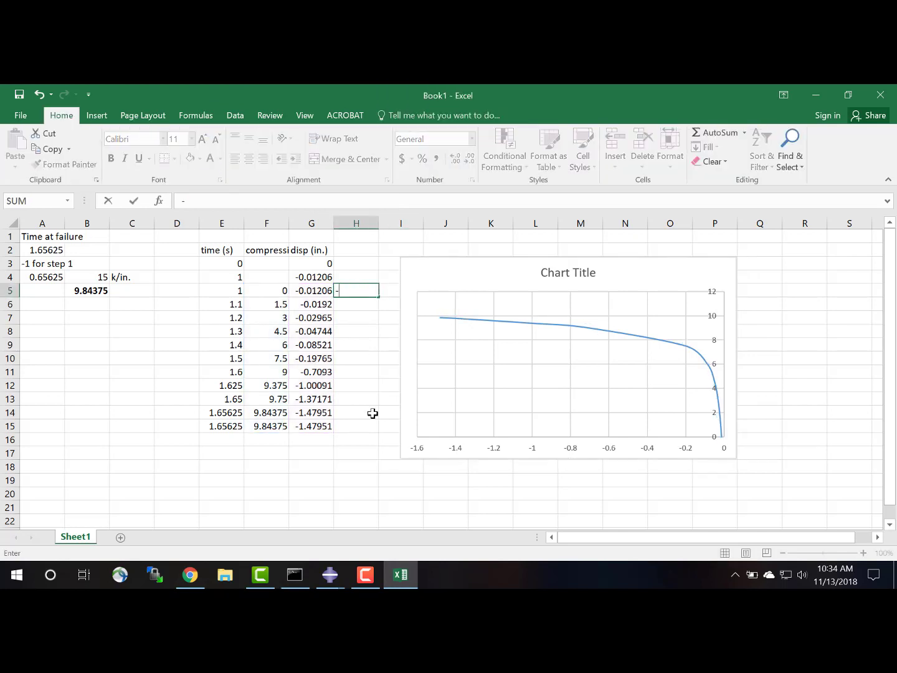
{"action": "key", "text": "Escape"}
{"action": "type", "text": "=-"}
{"action": "key", "text": "Left"}
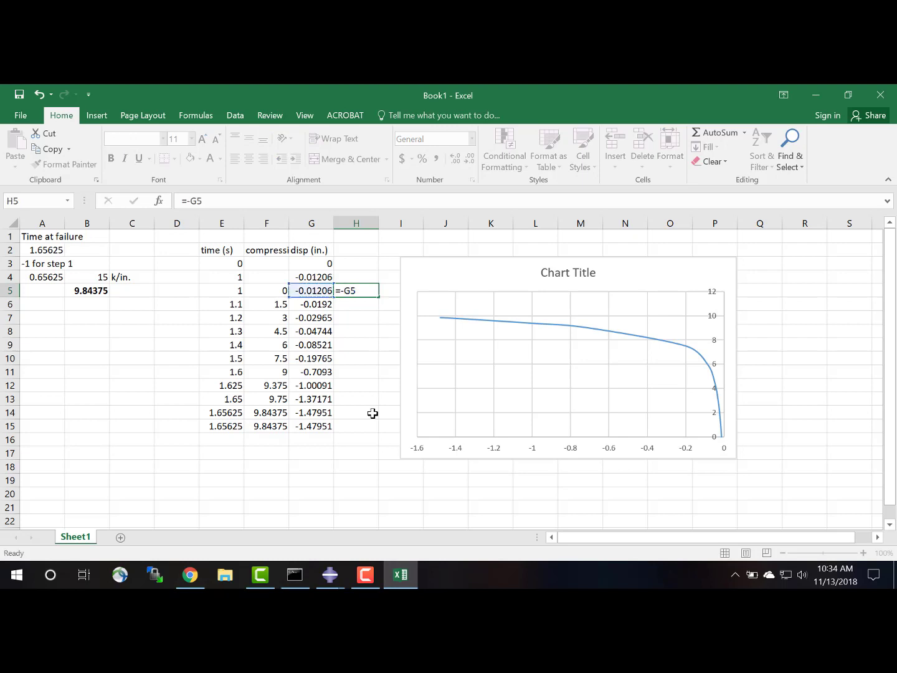
{"action": "key", "text": "Return"}
- Copy the sign-reversing formula from H5 down through H15
{"action": "key", "text": "Up"}
{"action": "key", "text": "ctrl+c"}
{"action": "key", "text": "shift+Down"}
{"action": "key", "text": "shift+Down"}
{"action": "key", "text": "shift+Down"}
{"action": "key", "text": "shift+Down"}
{"action": "key", "text": "shift+Down"}
{"action": "key", "text": "shift+Down"}
{"action": "key", "text": "shift+Down"}
{"action": "key", "text": "shift+Down"}
{"action": "key", "text": "shift+Down"}
{"action": "key", "text": "shift+Down"}
{"action": "key", "text": "shift+Down"}
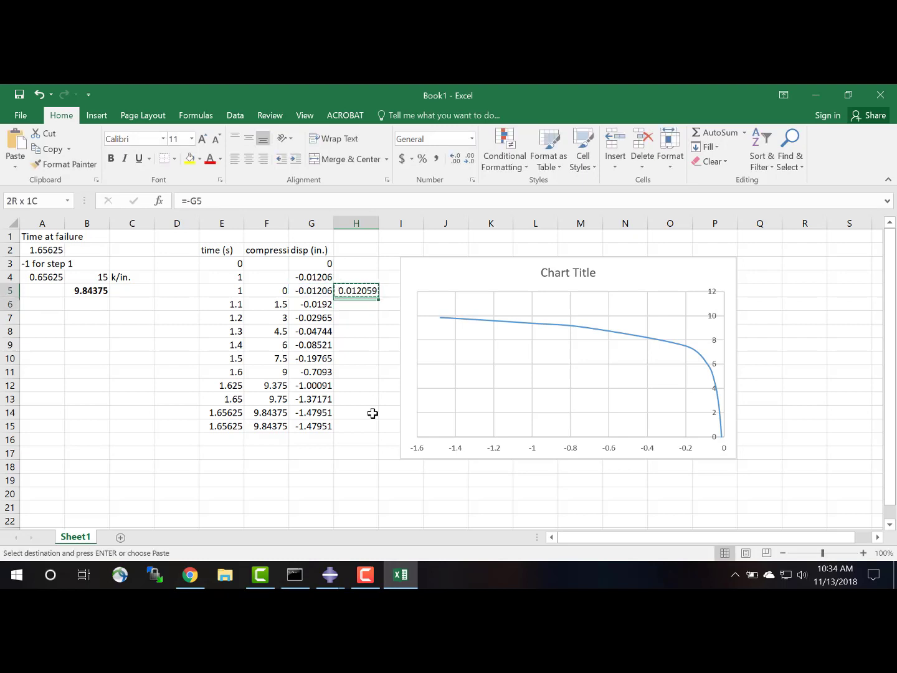
{"action": "key", "text": "shift+Up"}
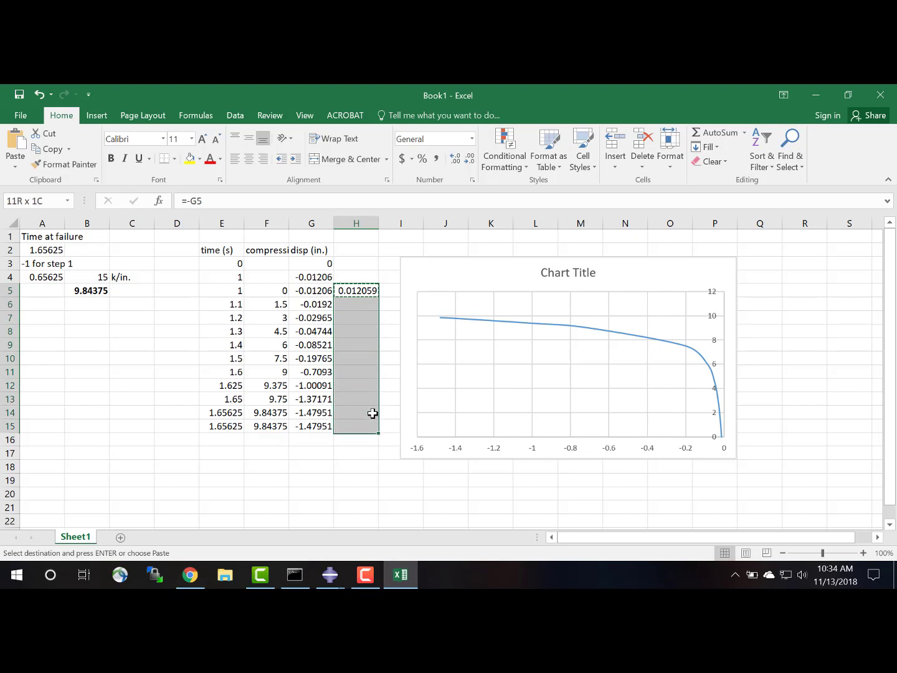
{"action": "key", "text": "ctrl+v"}
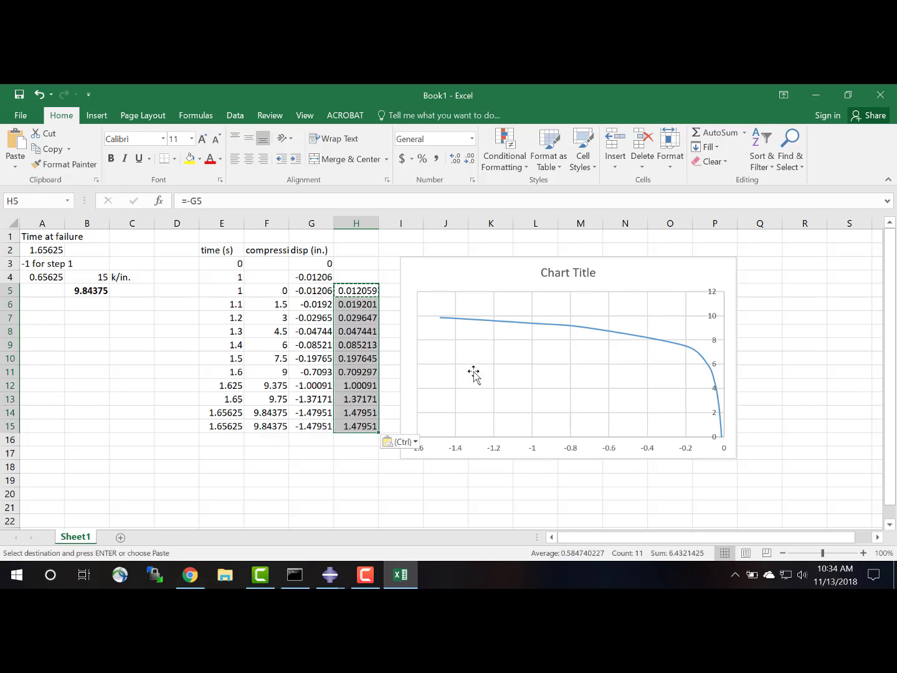
- Change the chart series' X values from column G to the positive displacements in H5:H15
{"action": "left_click", "coordinate": [615, 335]}
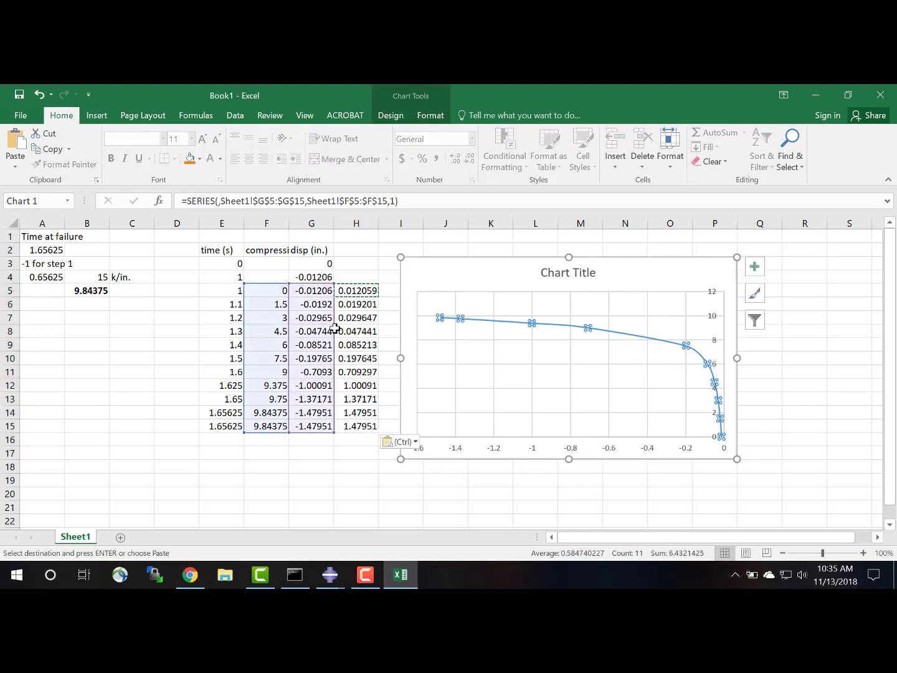
{"action": "left_click_drag", "start_coordinate": [337, 327], "coordinate": [359, 338]}
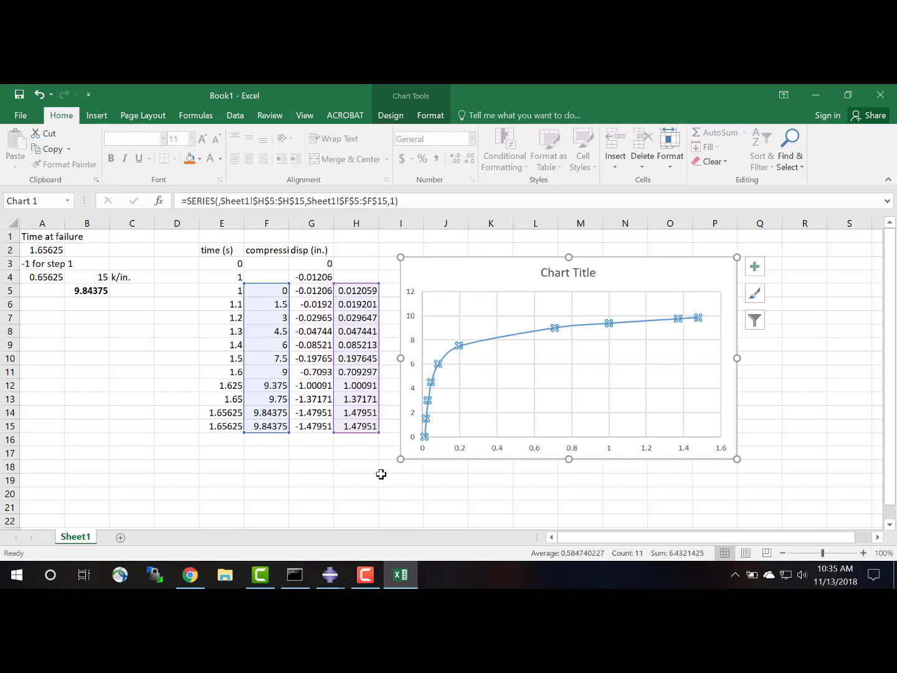
{"action": "left_click", "coordinate": [344, 464]}
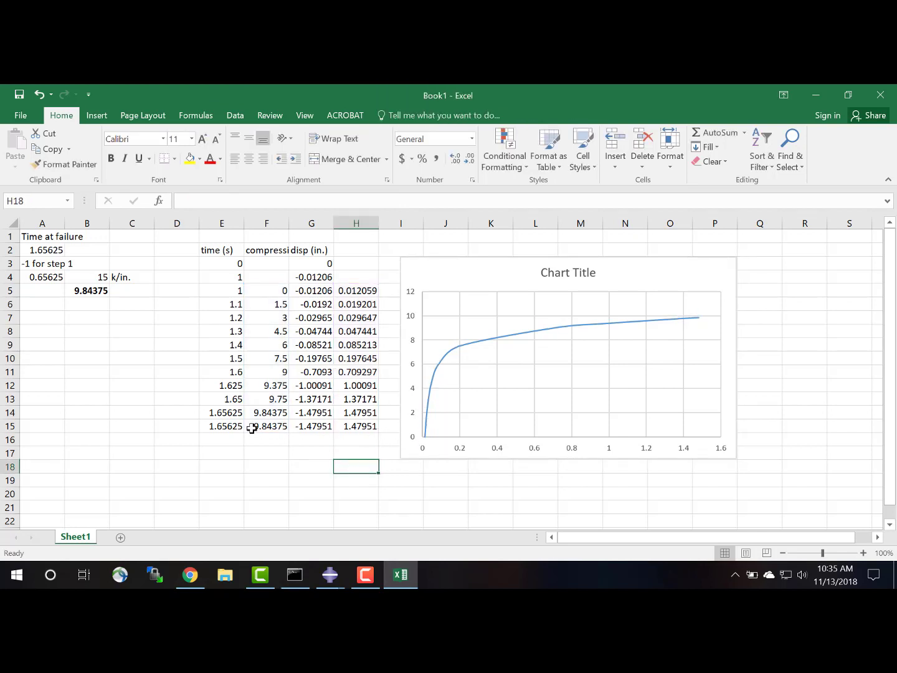
- Insert a blank row above row 1 and enter the heading "Linear elastic buckling" in A1
{"action": "left_click", "coordinate": [9, 237]}
{"action": "right_click", "coordinate": [9, 236]}
{"action": "left_click", "coordinate": [35, 334]}
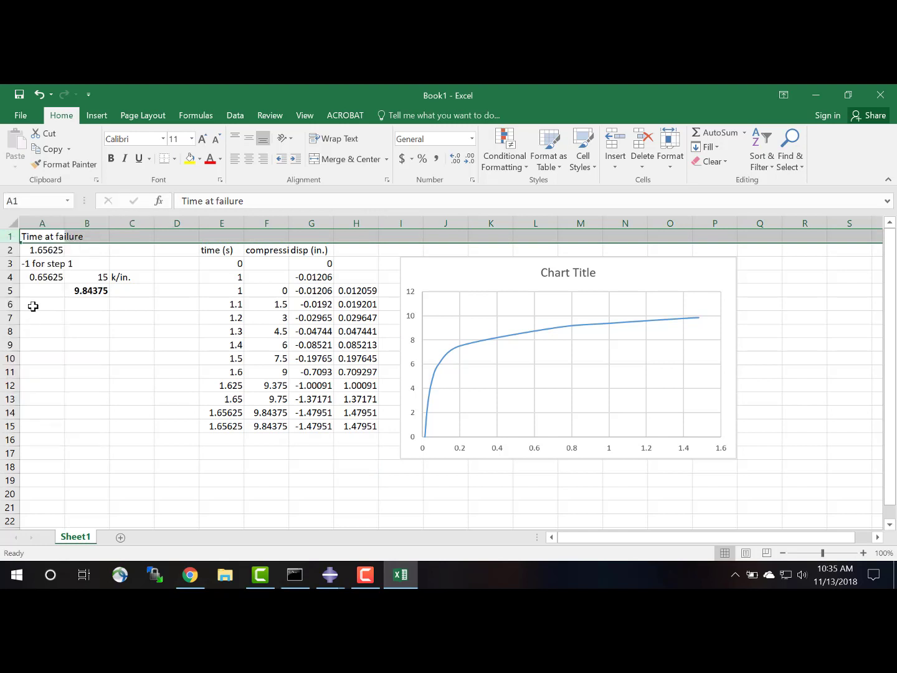
{"action": "left_click", "coordinate": [44, 237]}
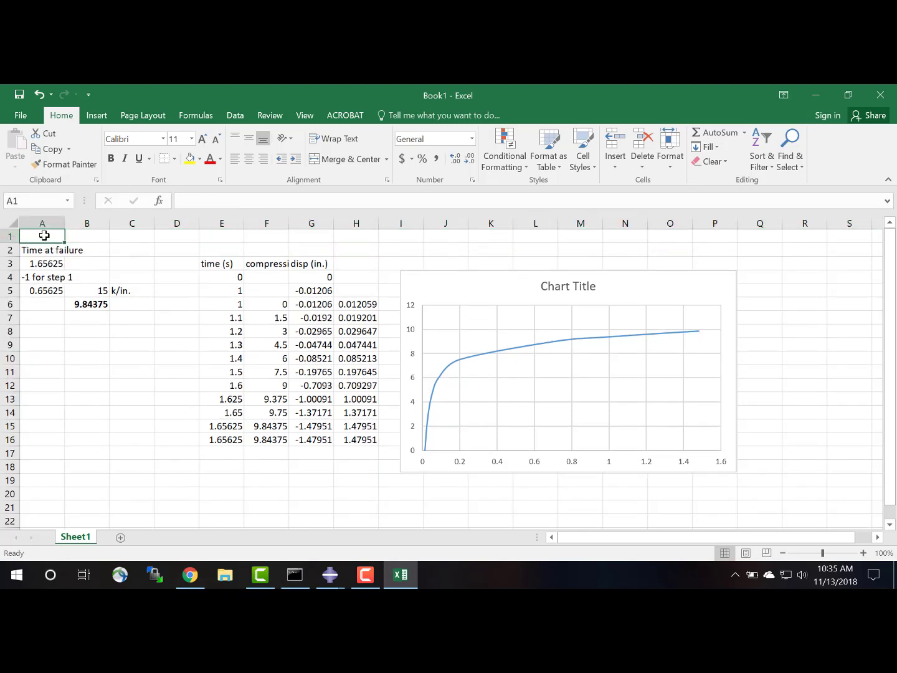
{"action": "type", "text": "Linear"}
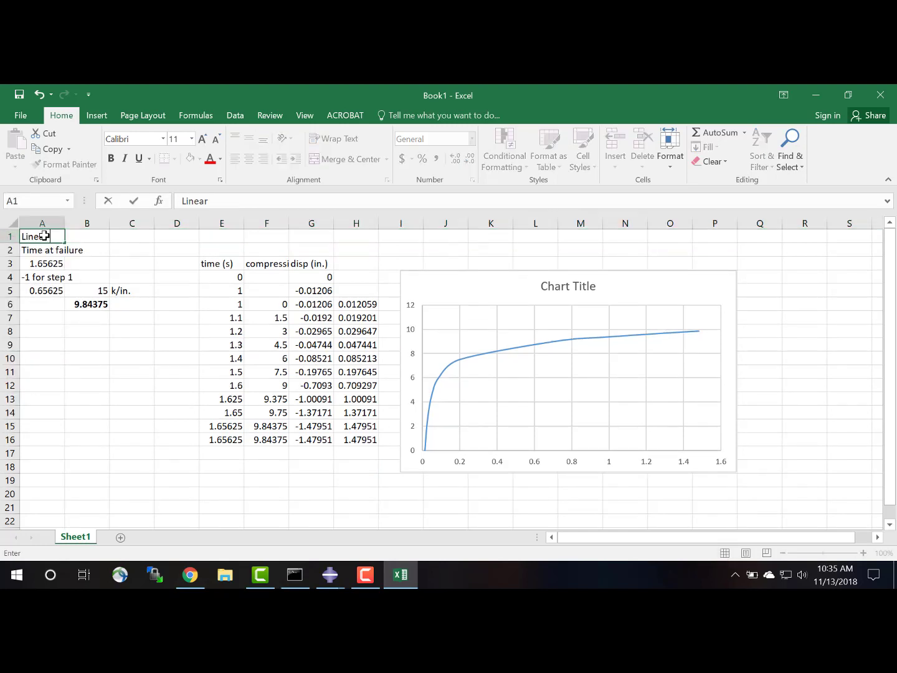
{"action": "type", "text": " elastic buckling"}
{"action": "key", "text": "Return"}
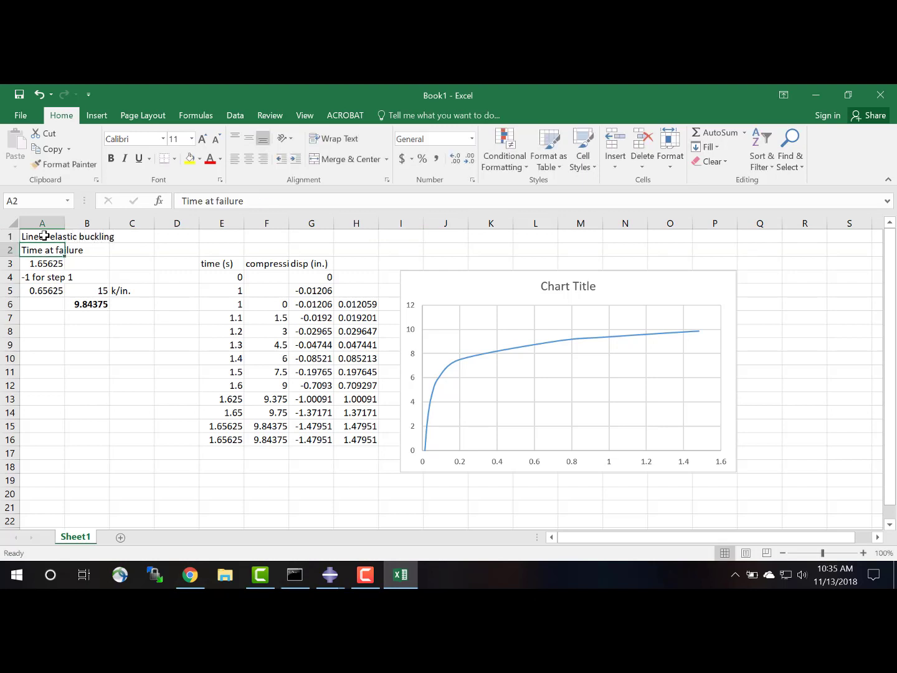
- Make the "Linear elastic buckling" heading in A1 bold and underlined
{"action": "left_click", "coordinate": [43, 236]}
{"action": "key", "text": "ctrl+b"}
{"action": "key", "text": "ctrl+u"}
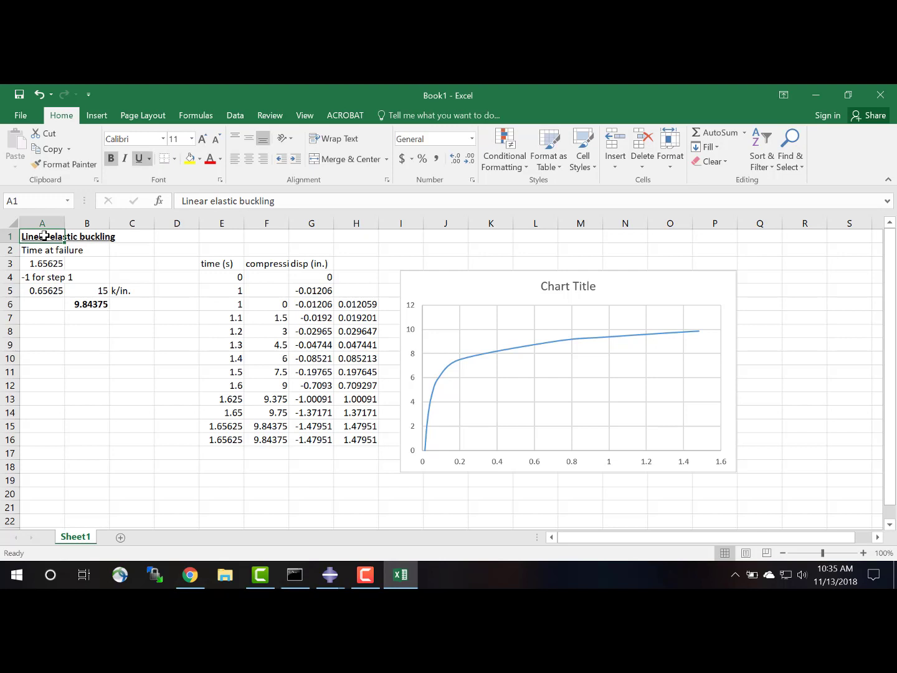
{"action": "left_click", "coordinate": [88, 386]}
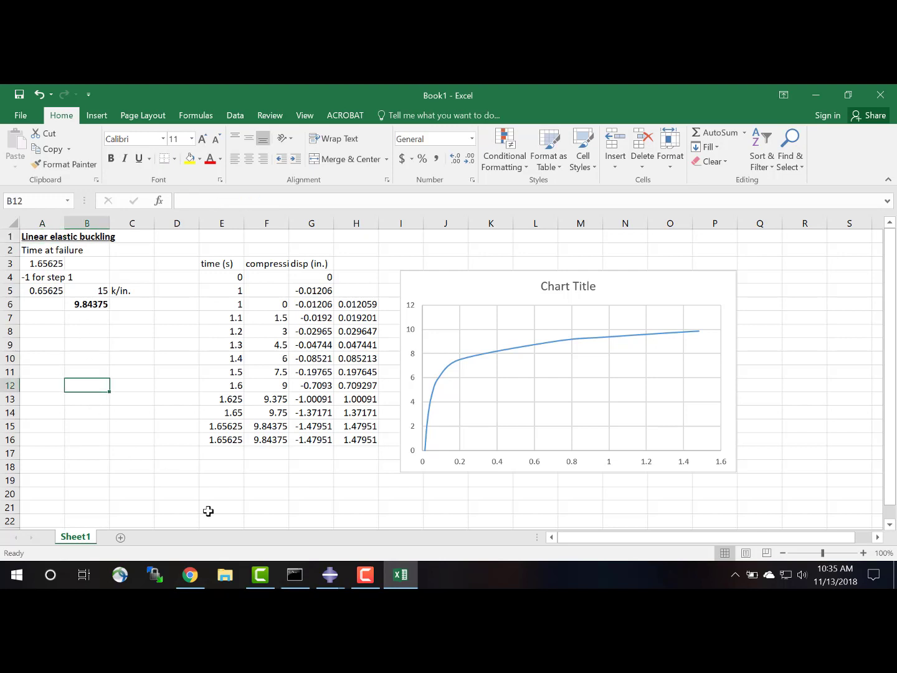
- Switch to Abaqus/CAE, accept the XY data table and plot the stress contours on the deformed plate
{"action": "left_click", "coordinate": [374, 583]}
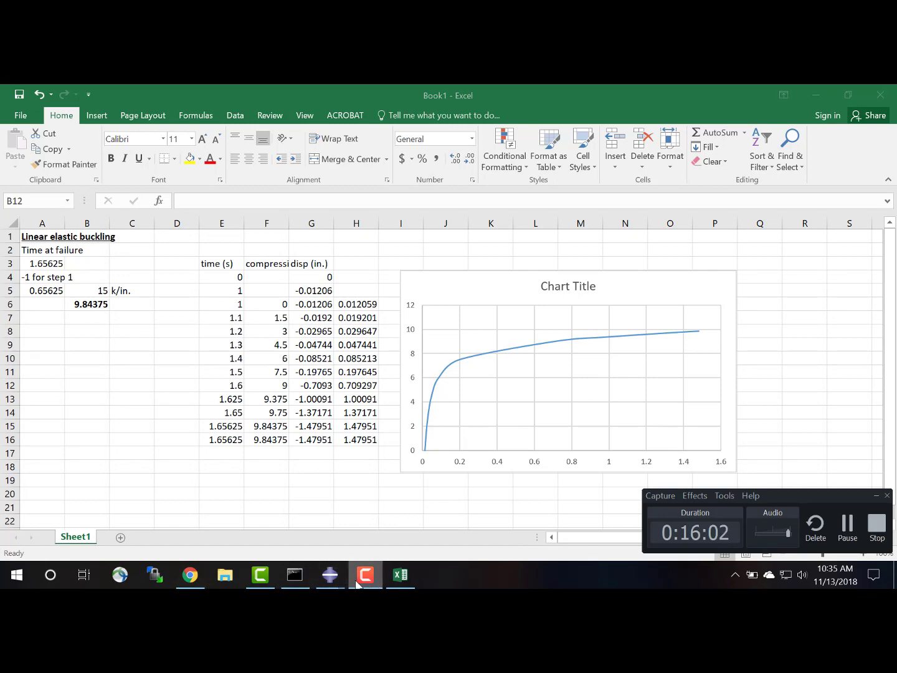
{"action": "mouse_move", "coordinate": [330, 574]}
{"action": "left_click", "coordinate": [291, 536]}
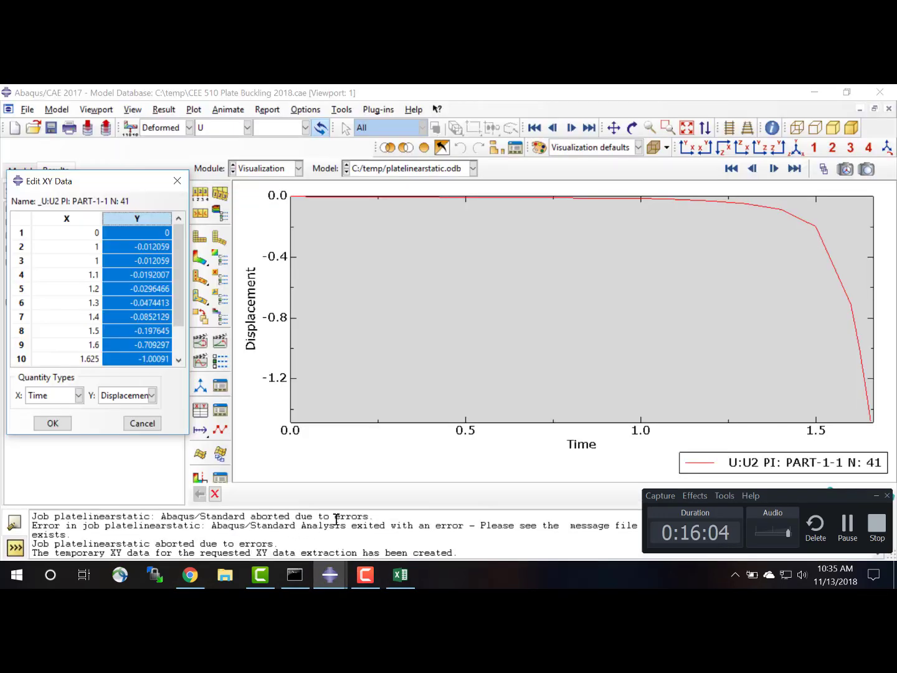
{"action": "left_click", "coordinate": [53, 423]}
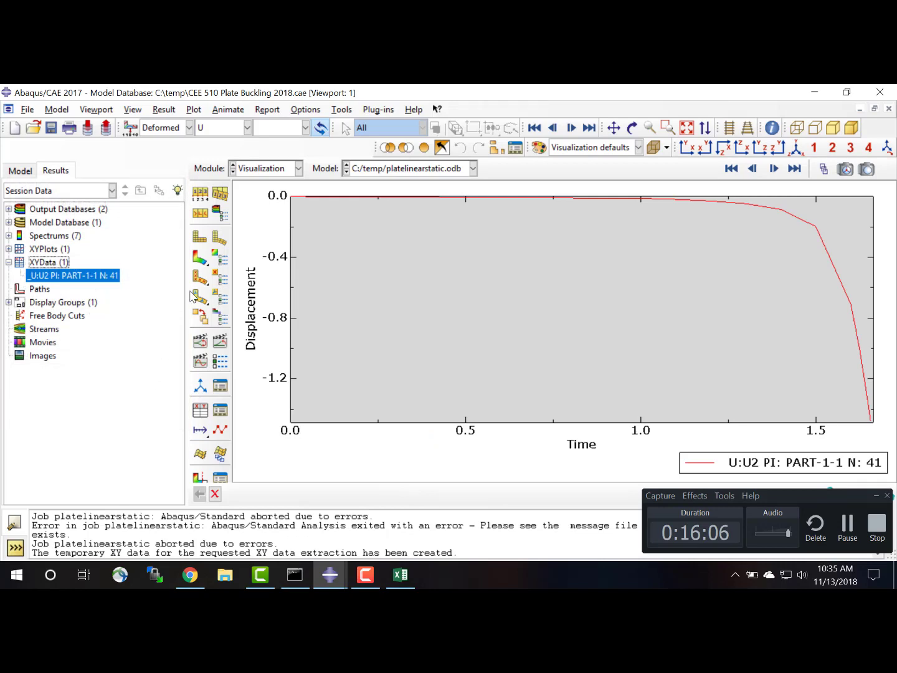
{"action": "left_click", "coordinate": [201, 258]}
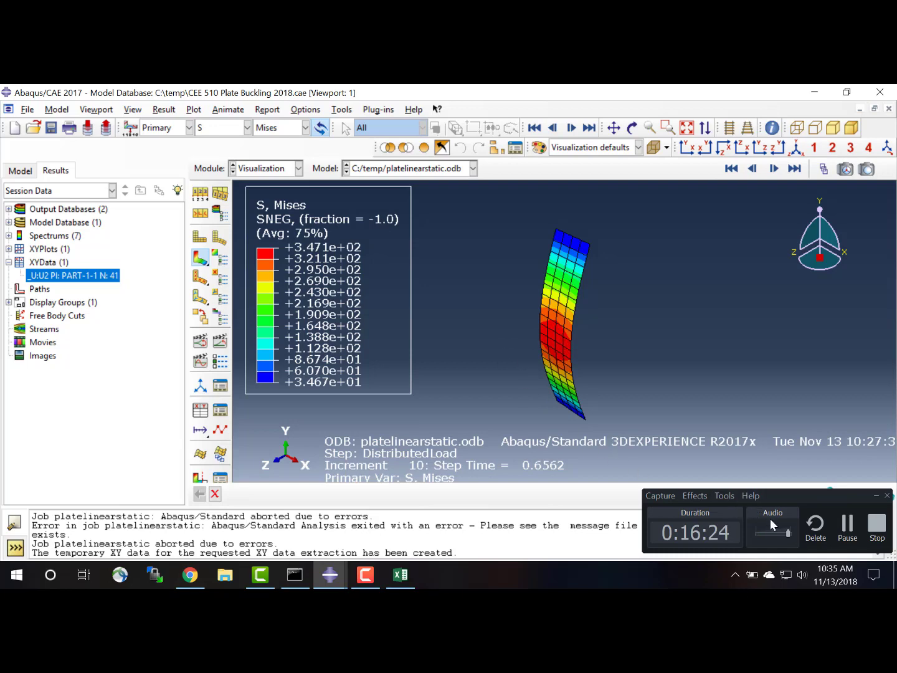
{"action": "left_click", "coordinate": [877, 527]}
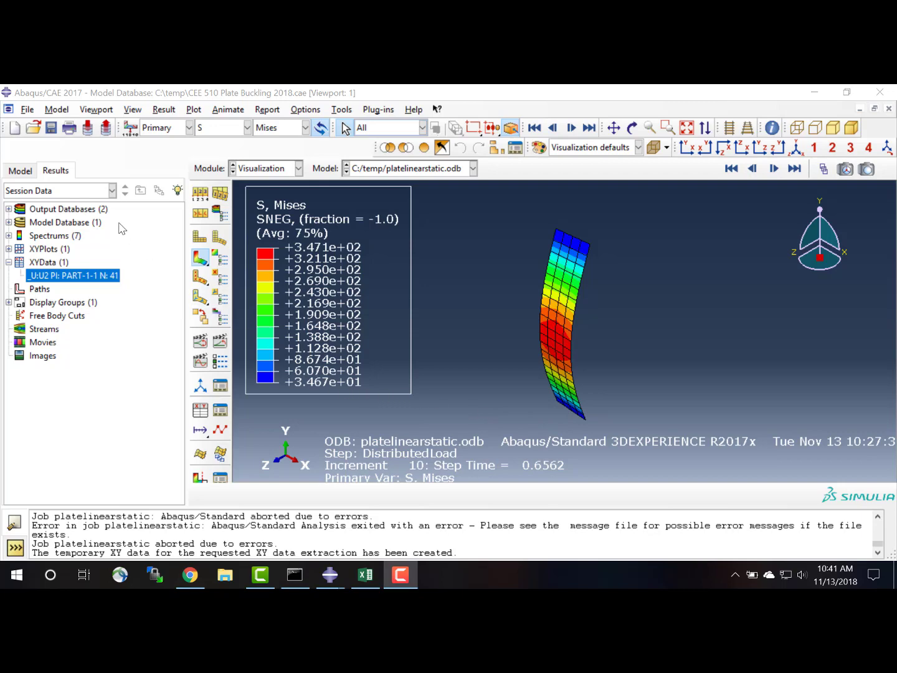
- Return to the model tree and create a homogeneous shell section named Plate Nonlinear
{"action": "left_click", "coordinate": [20, 171]}
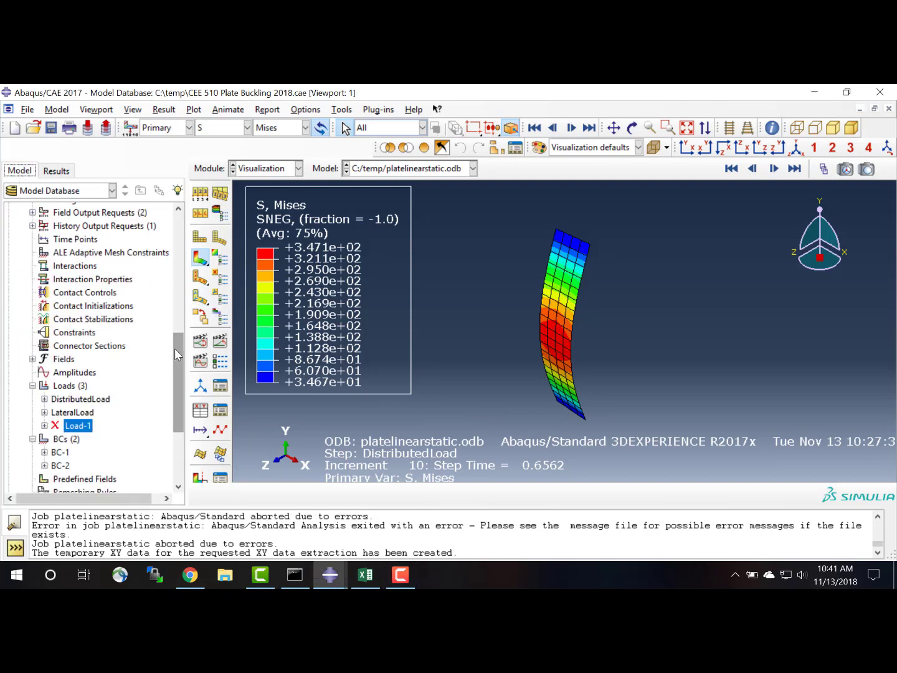
{"action": "left_click_drag", "start_coordinate": [177, 350], "coordinate": [176, 240]}
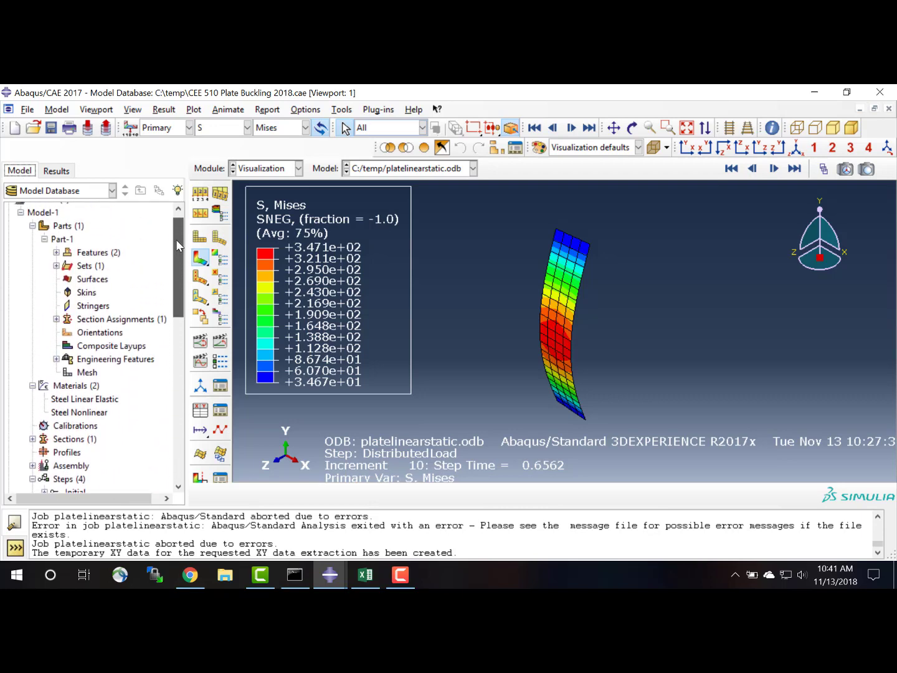
{"action": "scroll", "coordinate": [86, 429], "scroll_direction": "down", "scroll_amount": 1}
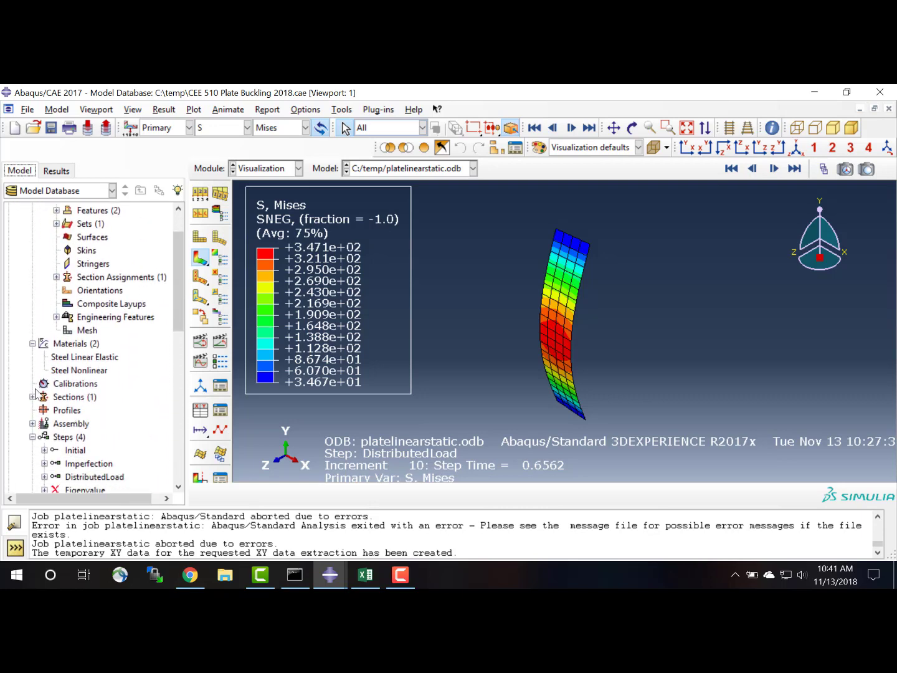
{"action": "left_click", "coordinate": [33, 398]}
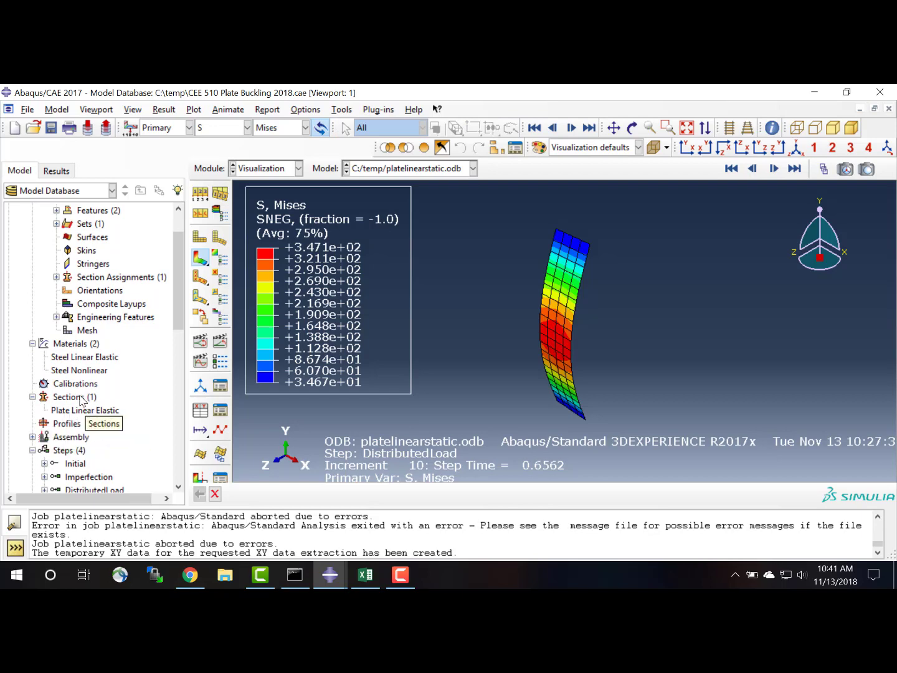
{"action": "double_click", "coordinate": [72, 397]}
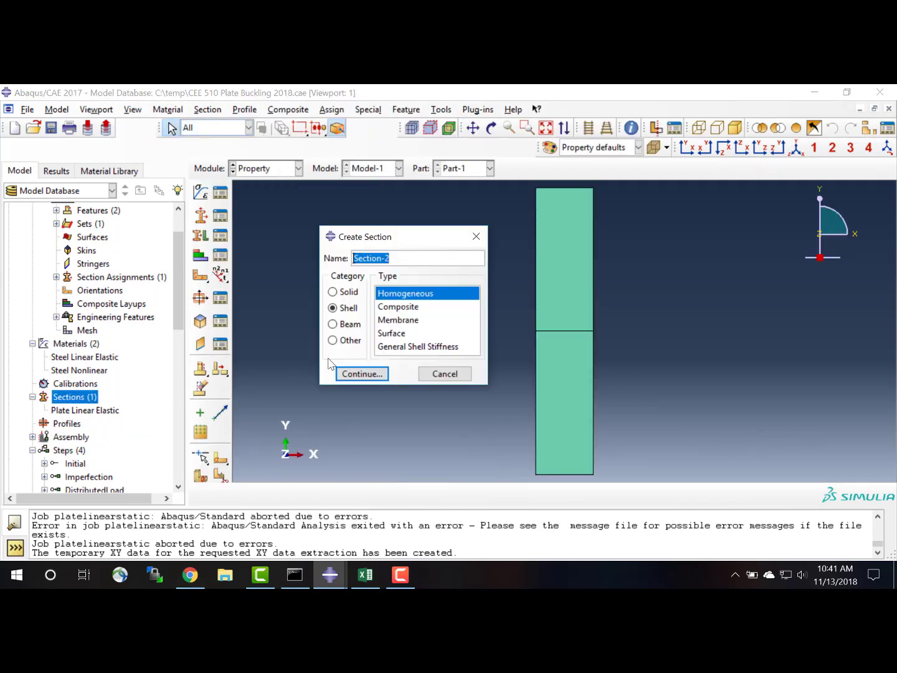
{"action": "type", "text": "Plate Nonlinear"}
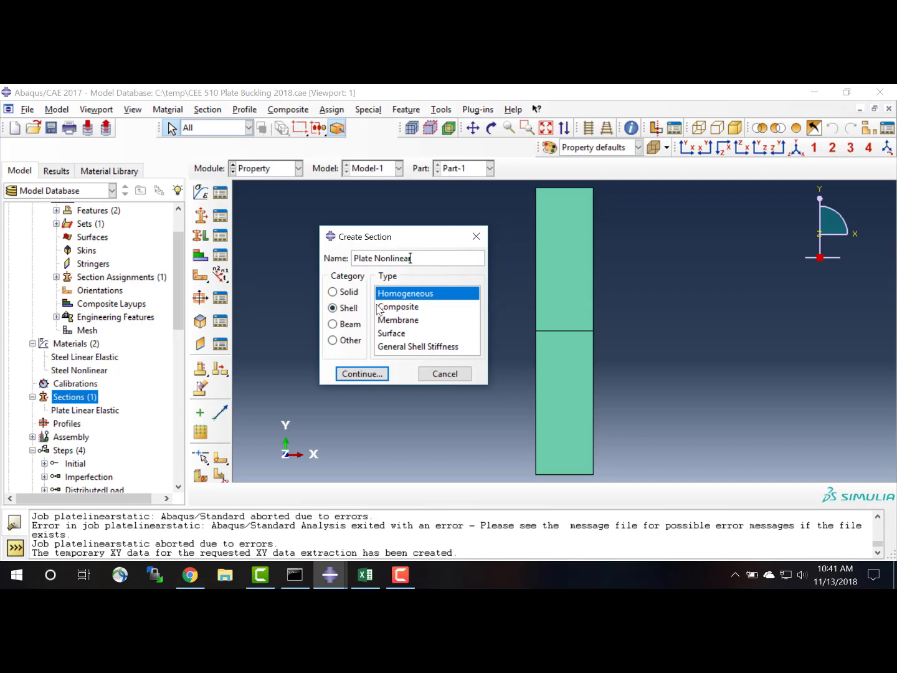
{"action": "left_click", "coordinate": [360, 375]}
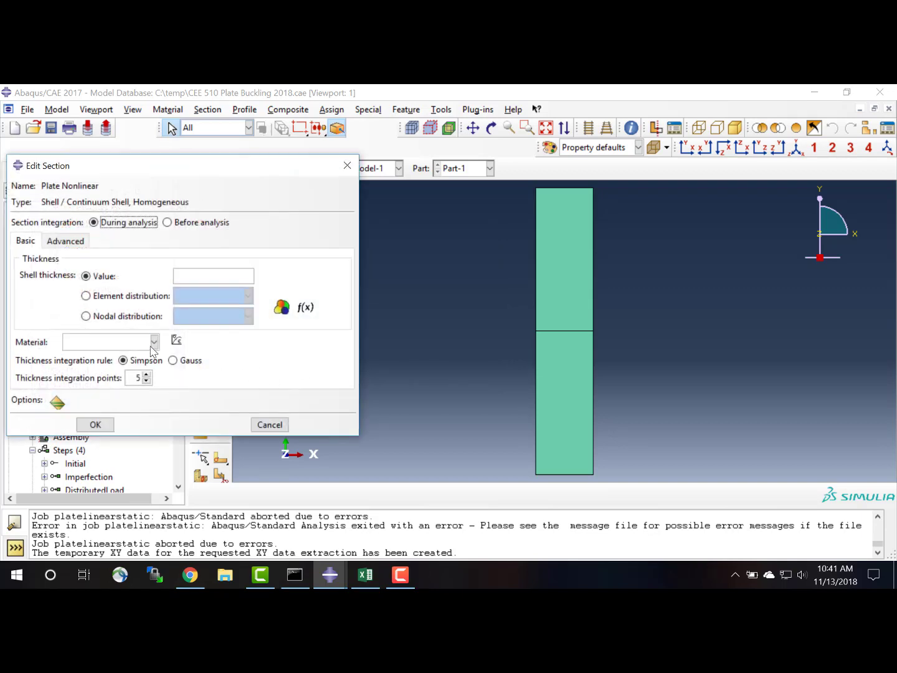
- Give the Plate Nonlinear section a shell thickness of 1 and the Steel Nonlinear material, and accept it
{"action": "left_click", "coordinate": [198, 277]}
{"action": "left_click", "coordinate": [154, 342]}
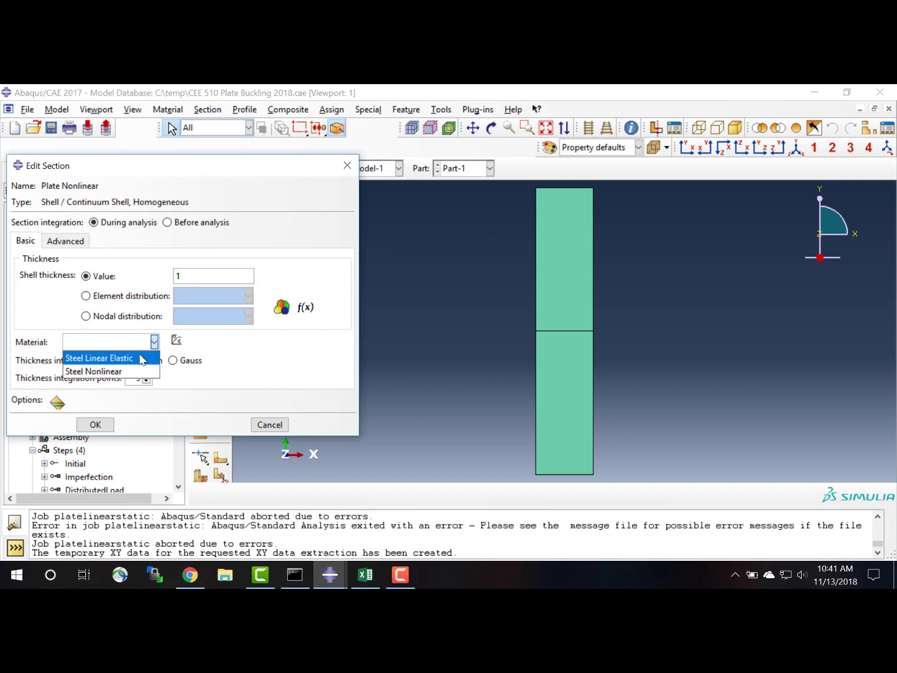
{"action": "left_click", "coordinate": [92, 372]}
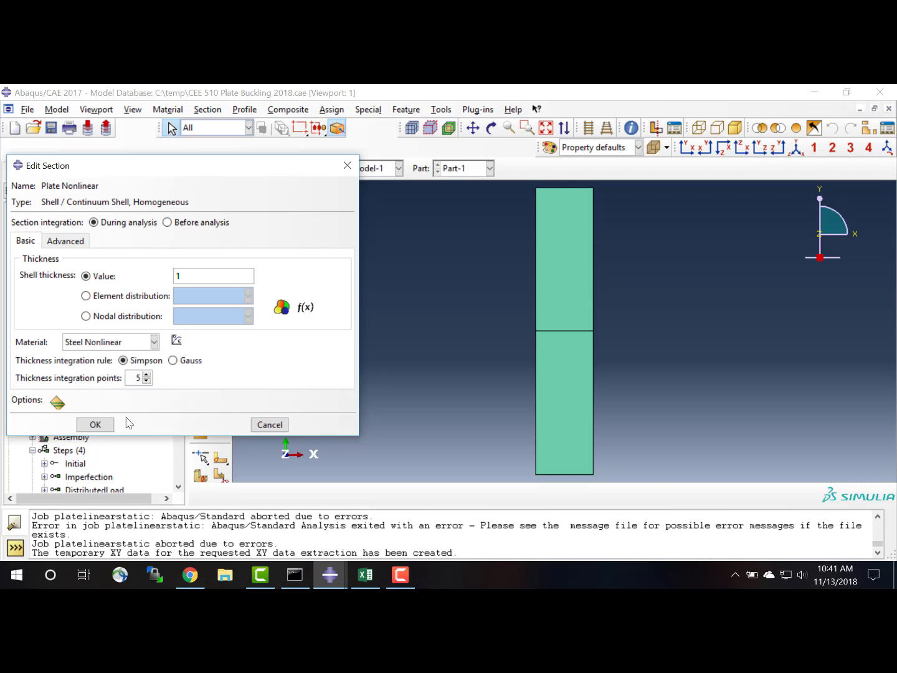
{"action": "left_click", "coordinate": [94, 425]}
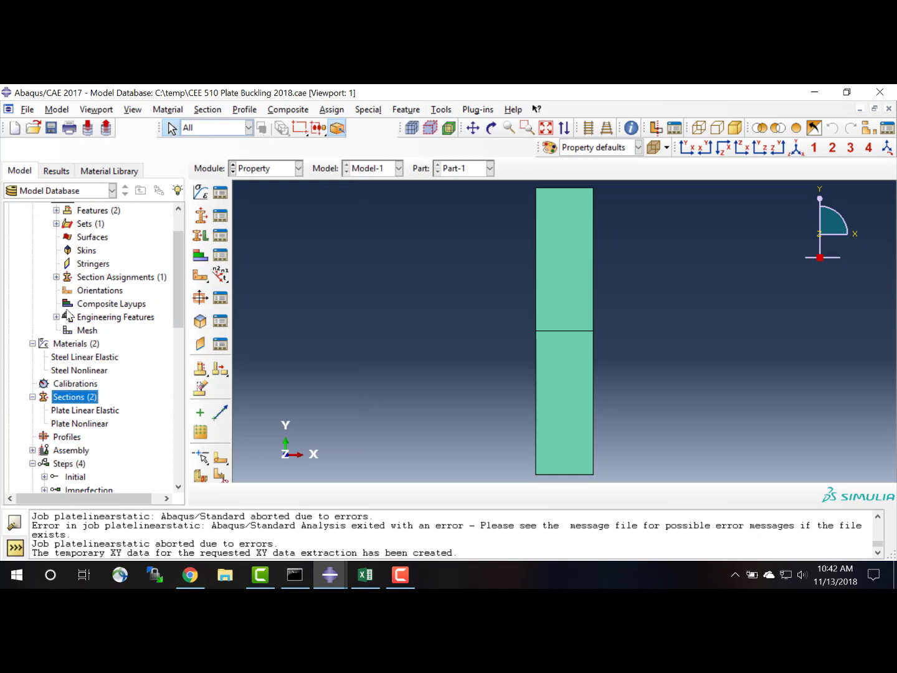
- Suppress Part-1's existing Plate Linear Elastic section assignment
{"action": "left_click", "coordinate": [56, 277]}
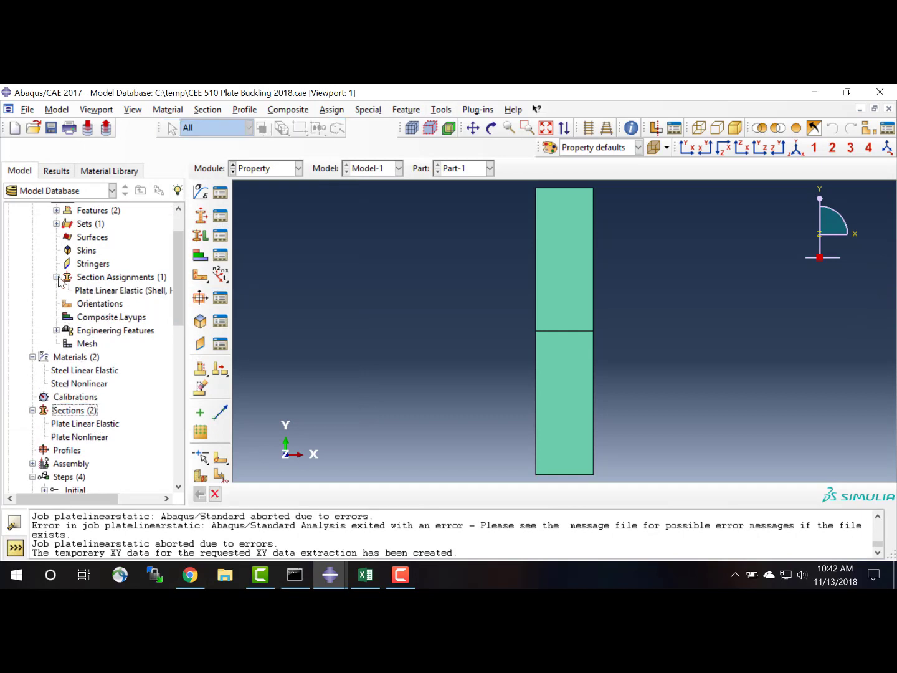
{"action": "right_click", "coordinate": [93, 291]}
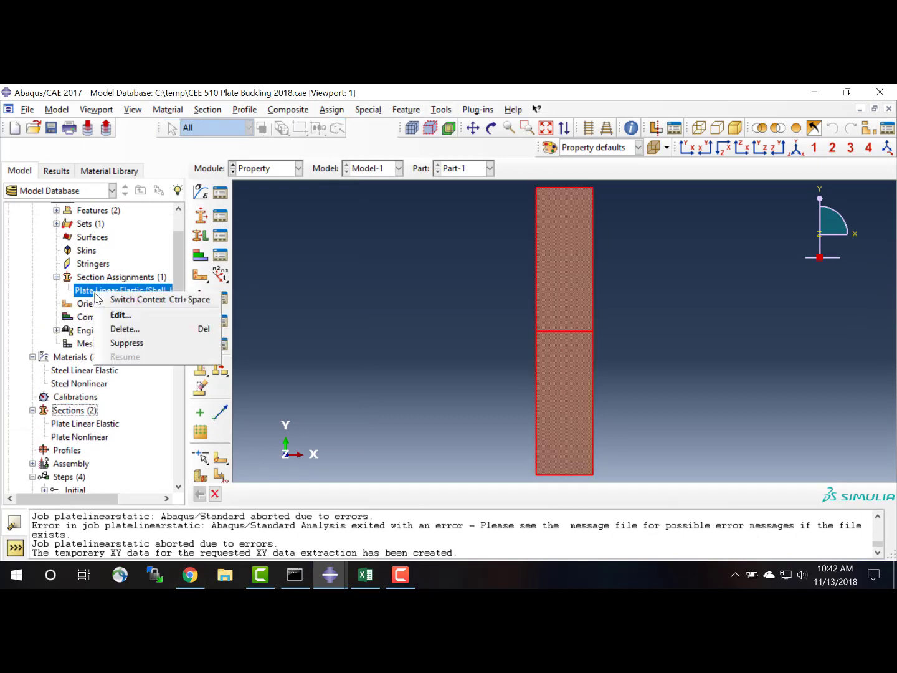
{"action": "left_click", "coordinate": [125, 343]}
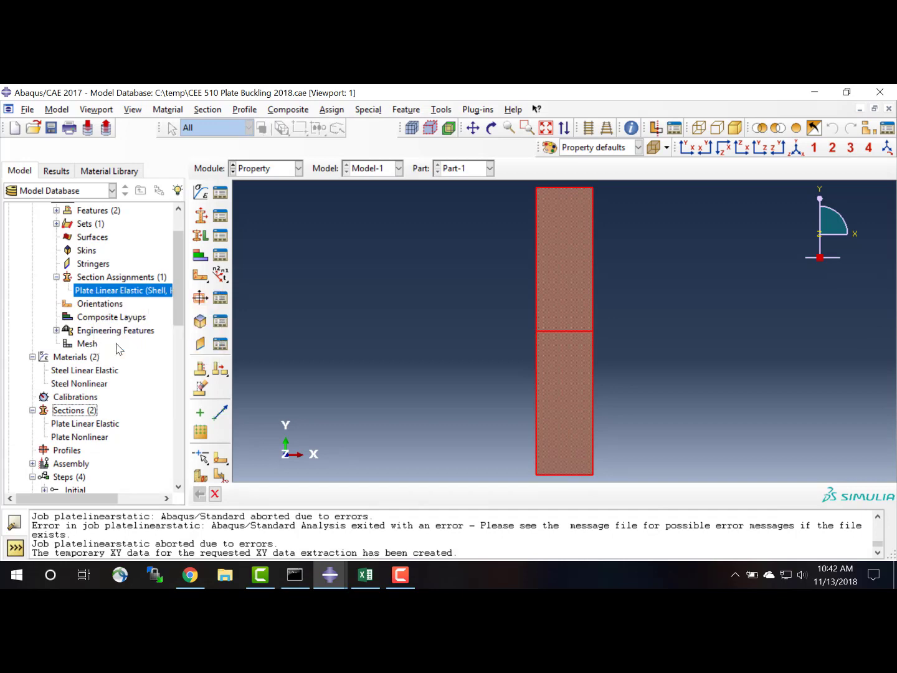
- Assign the Plate Nonlinear section to both halves of the plate, taking the thickness from the section
{"action": "double_click", "coordinate": [115, 275]}
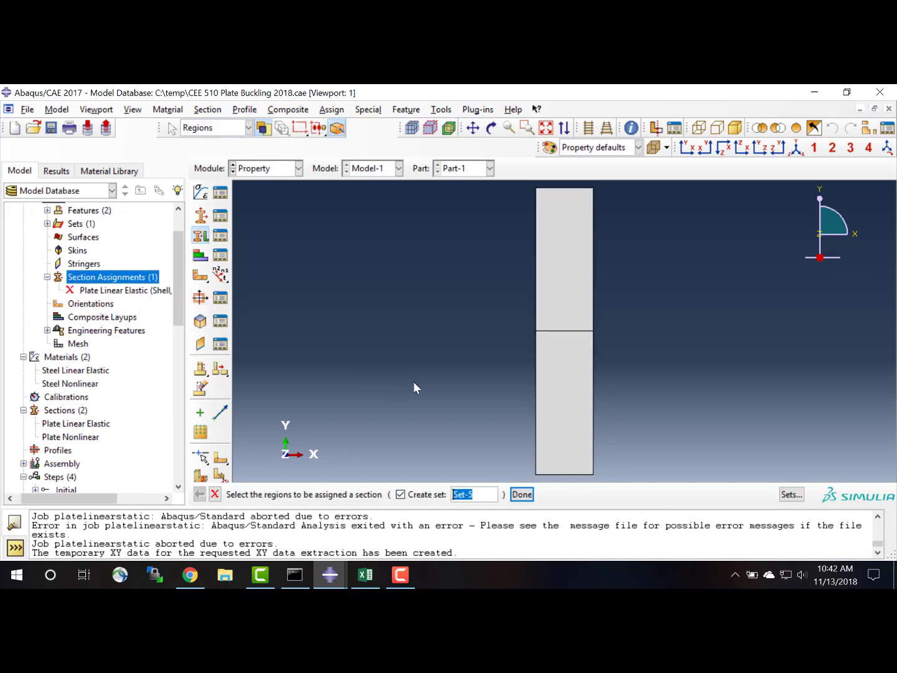
{"action": "left_click", "coordinate": [560, 391]}
{"action": "left_click", "coordinate": [559, 295], "text": "shift"}
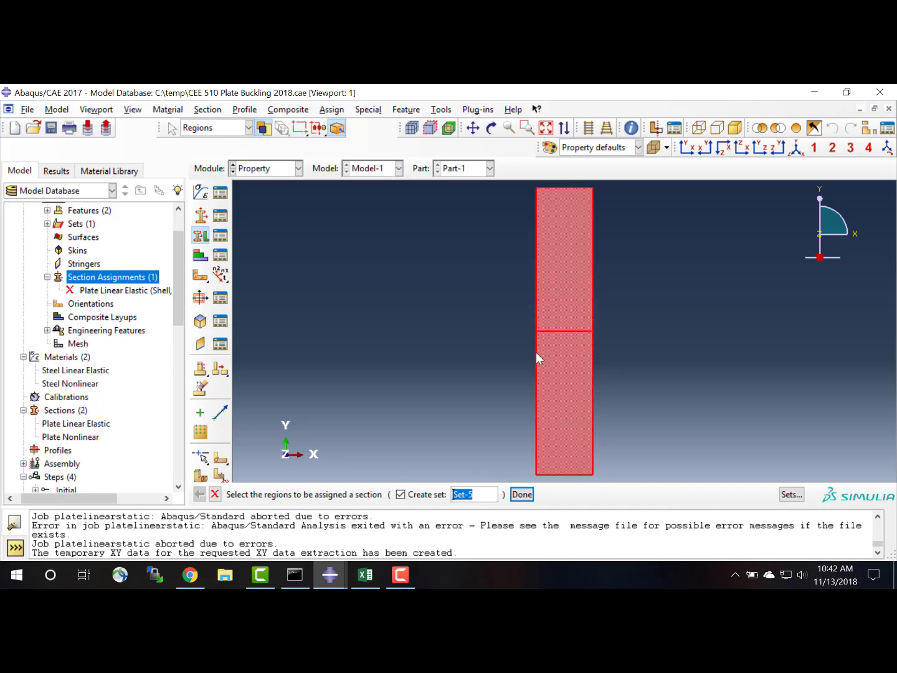
{"action": "left_click", "coordinate": [522, 495]}
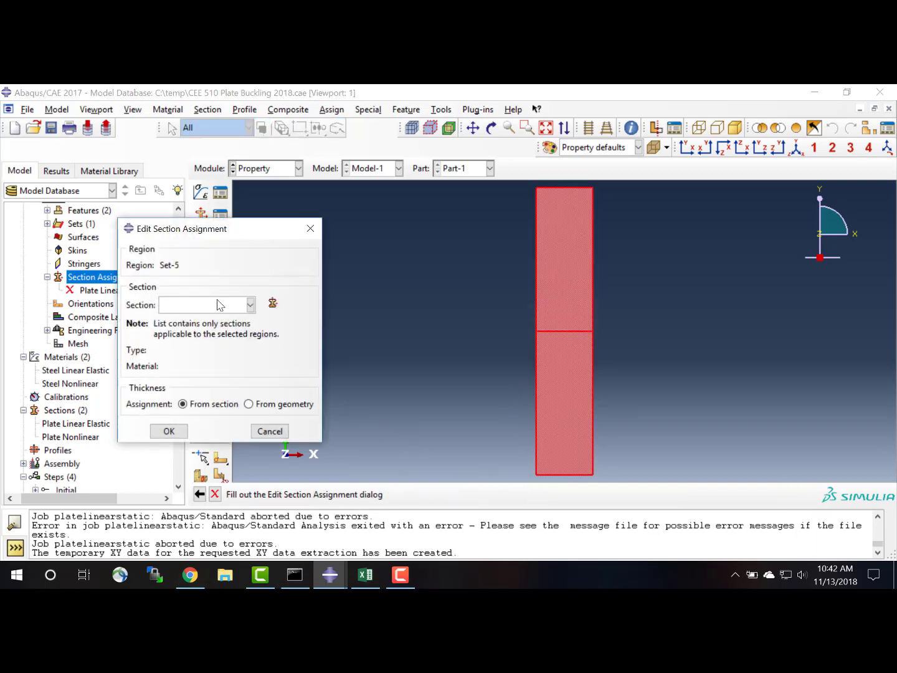
{"action": "left_click", "coordinate": [219, 305]}
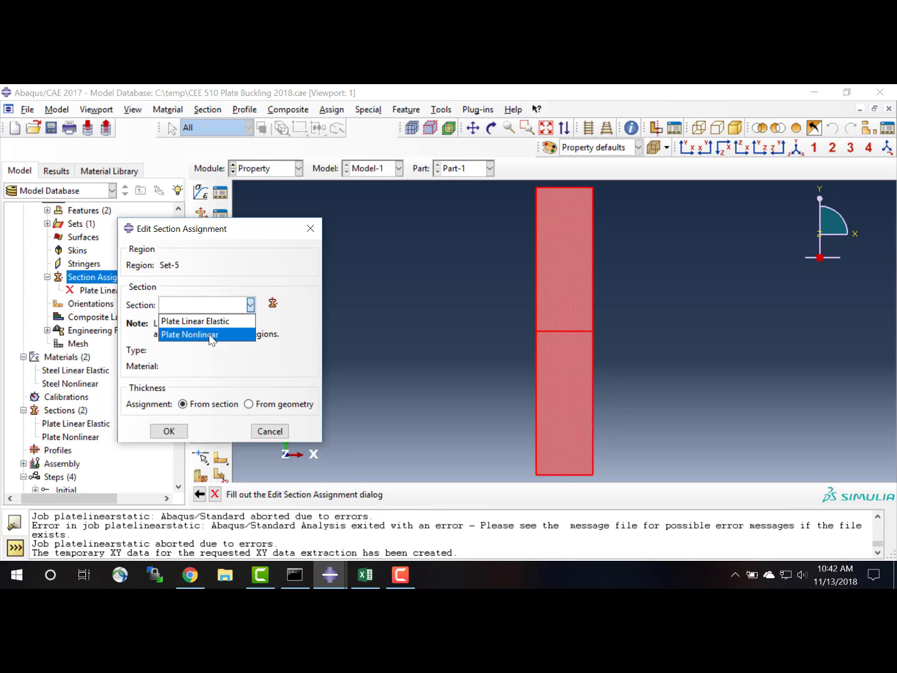
{"action": "left_click", "coordinate": [212, 335]}
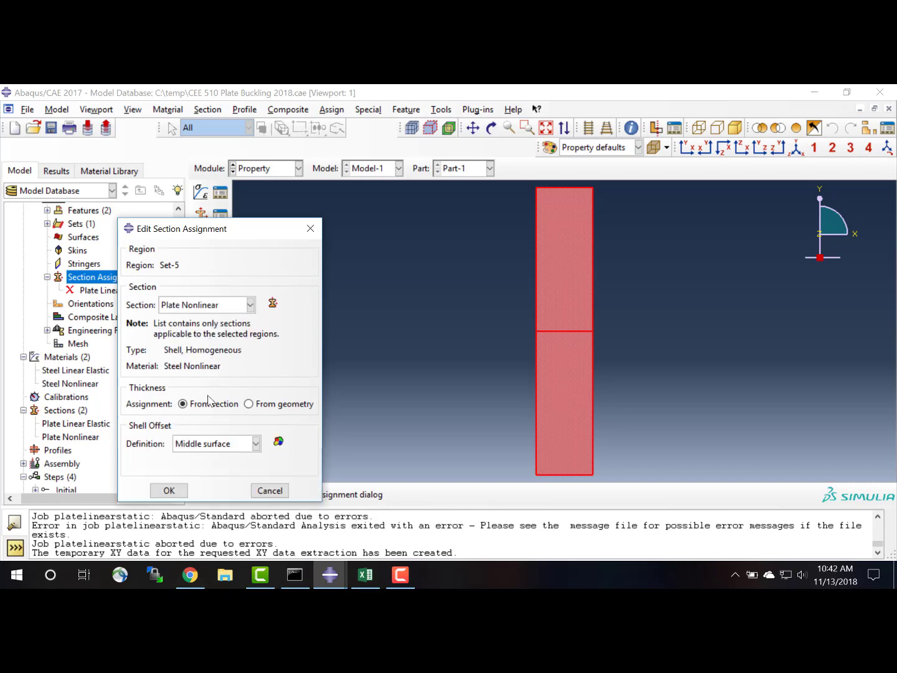
{"action": "left_click", "coordinate": [169, 490]}
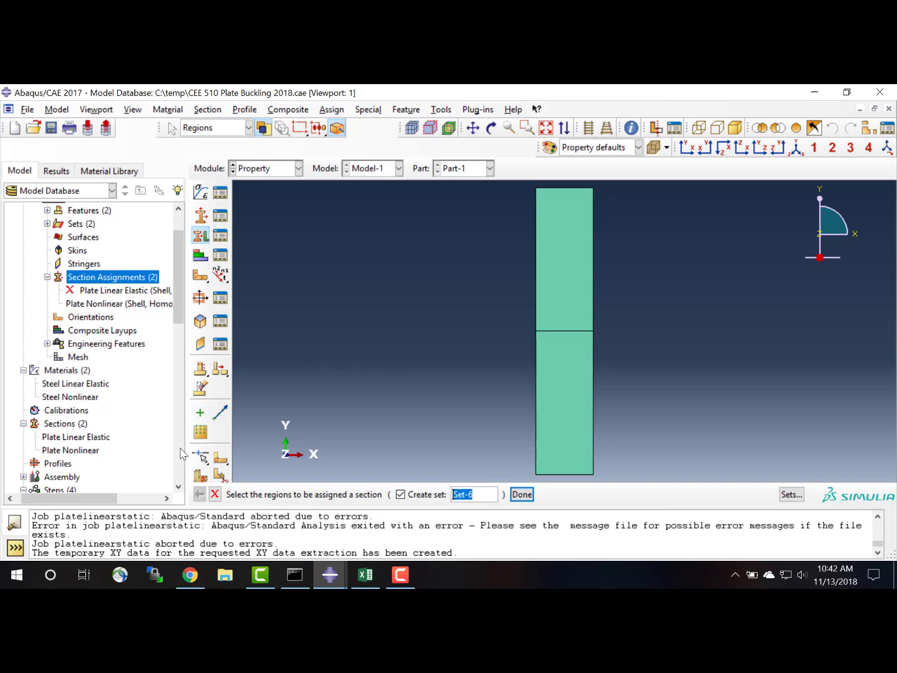
- Create a full analysis job named platenonlinearstatic from Model-1, keeping the default job settings
{"action": "scroll", "coordinate": [180, 453], "scroll_direction": "down", "scroll_amount": 12}
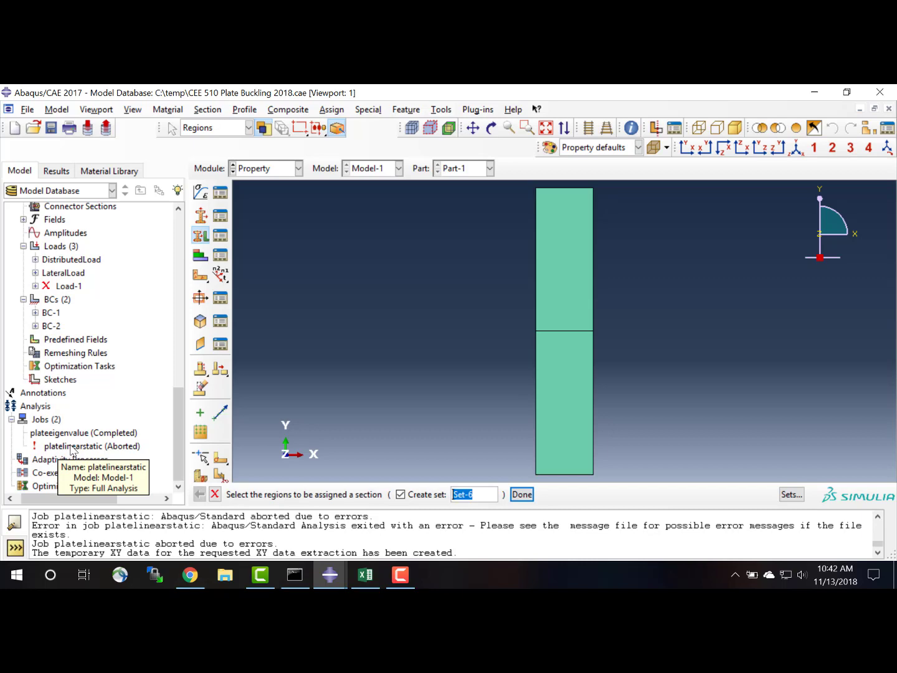
{"action": "double_click", "coordinate": [46, 420]}
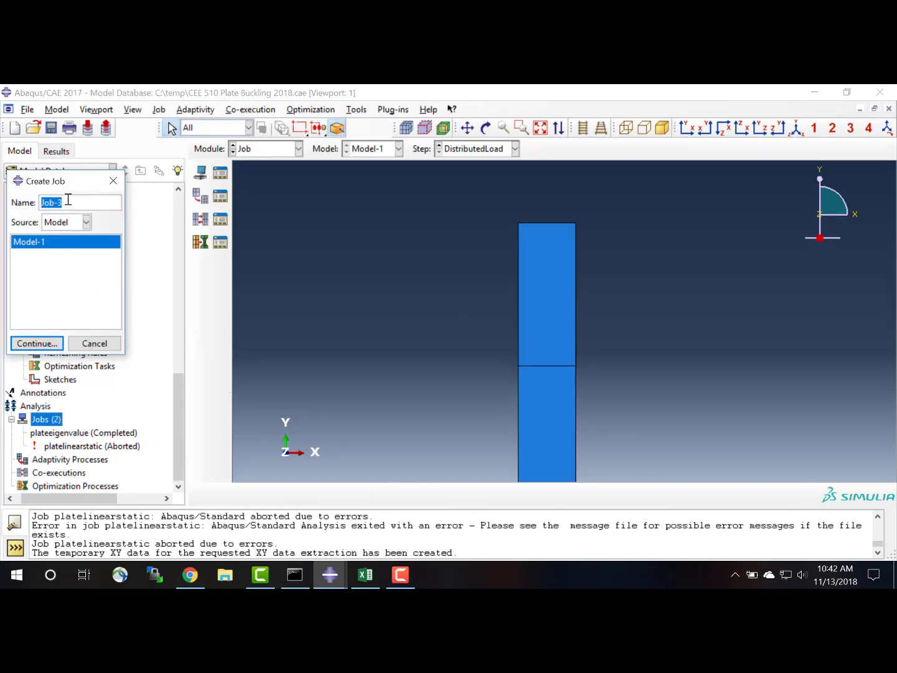
{"action": "type", "text": "platenonlinearstatic"}
{"action": "left_click", "coordinate": [61, 223]}
{"action": "left_click", "coordinate": [62, 226]}
{"action": "left_click", "coordinate": [36, 344]}
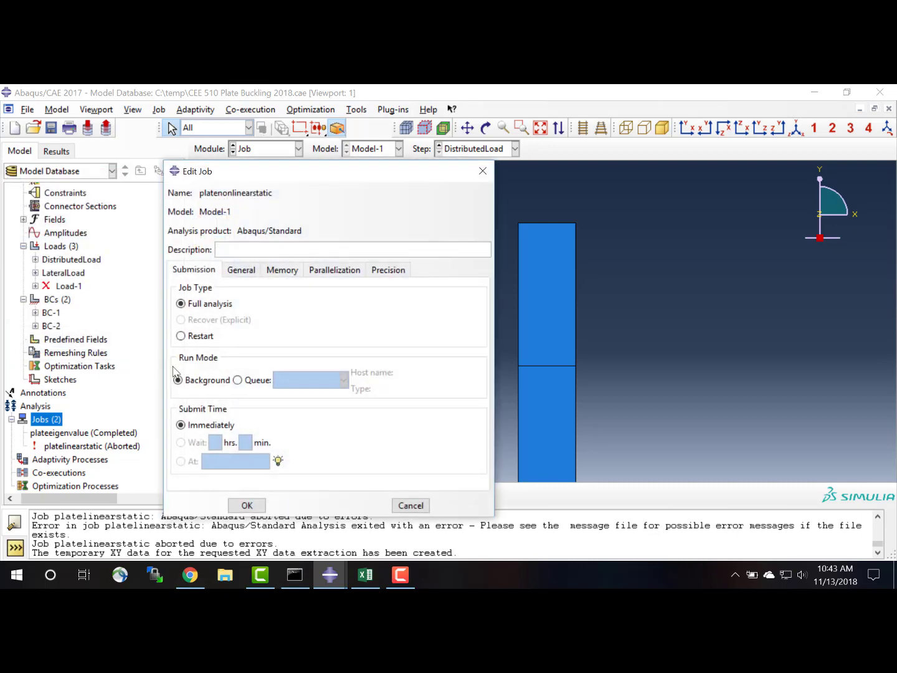
{"action": "left_click", "coordinate": [248, 504]}
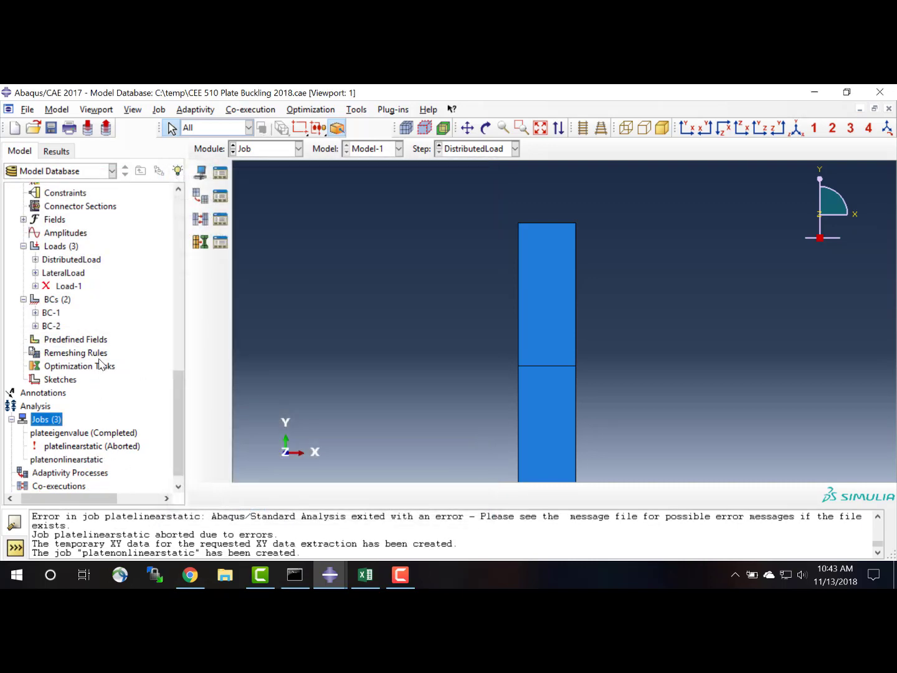
- Review the basic and incrementation settings of the DistributedLoad step
{"action": "scroll", "coordinate": [101, 364], "scroll_direction": "up", "scroll_amount": 7}
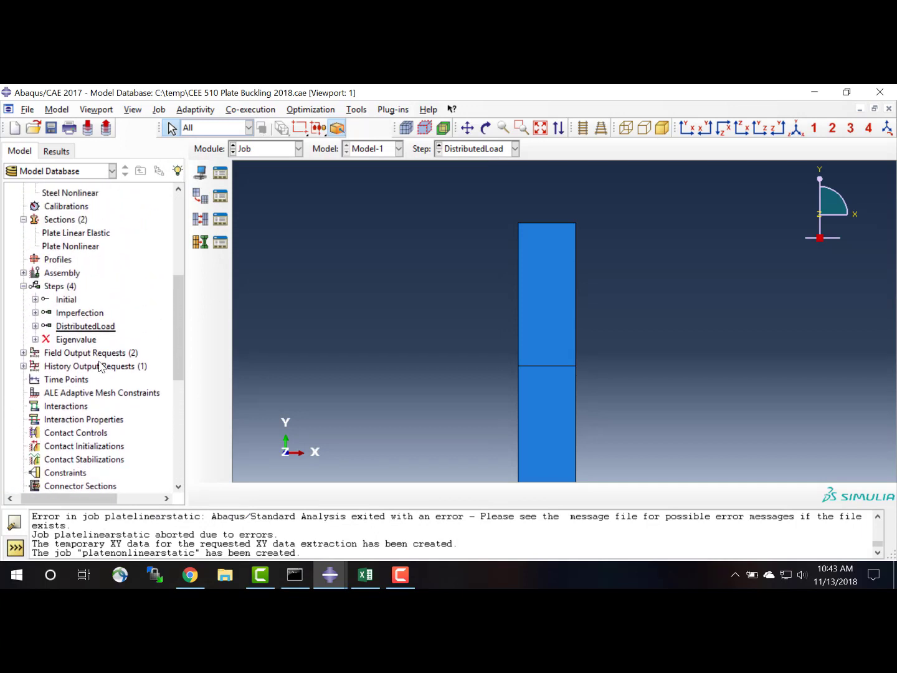
{"action": "scroll", "coordinate": [100, 367], "scroll_direction": "up", "scroll_amount": 6}
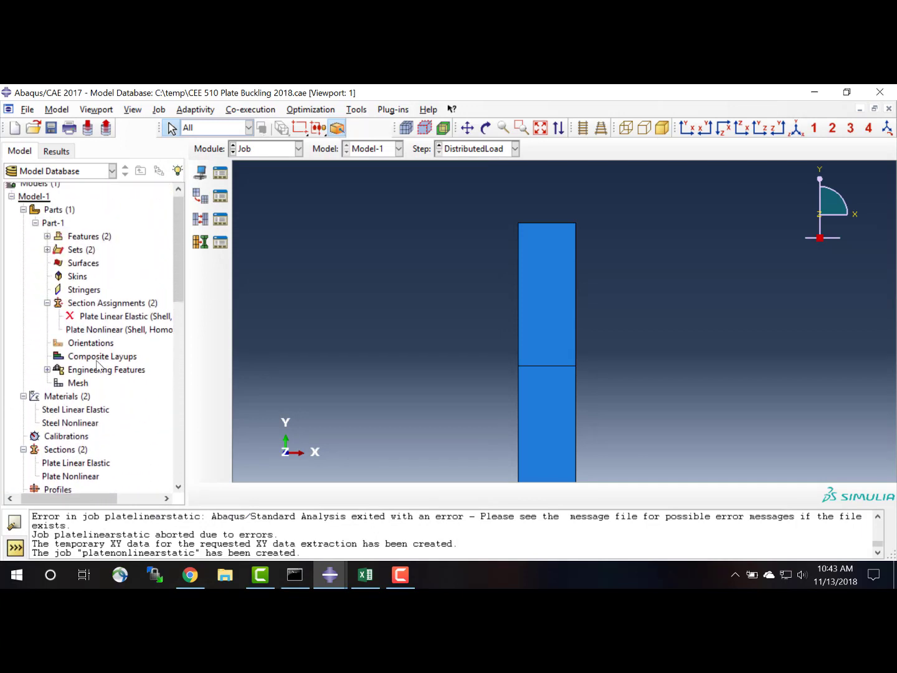
{"action": "scroll", "coordinate": [98, 367], "scroll_direction": "down", "scroll_amount": 5}
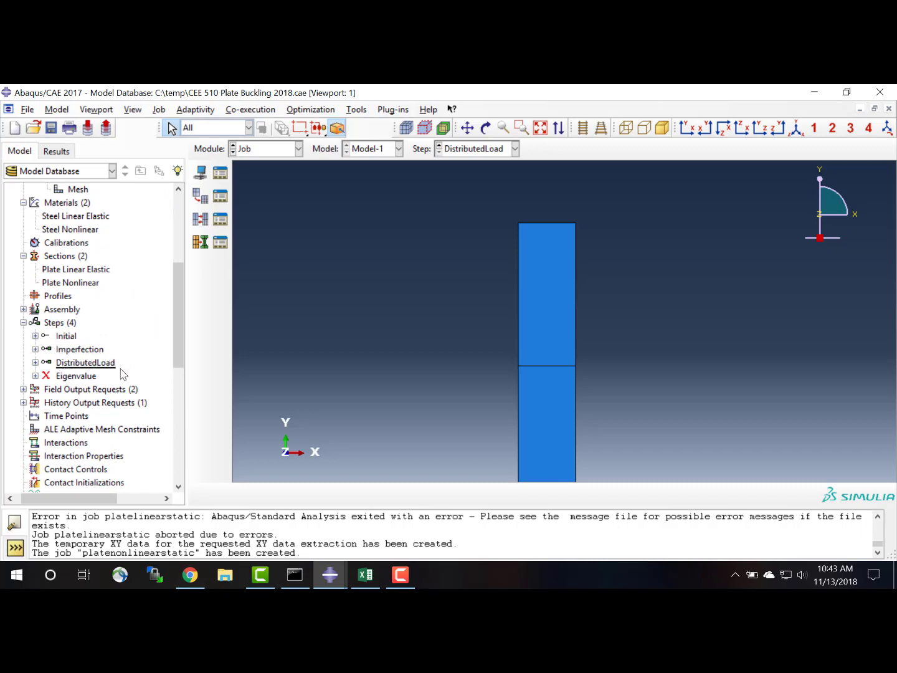
{"action": "double_click", "coordinate": [100, 368]}
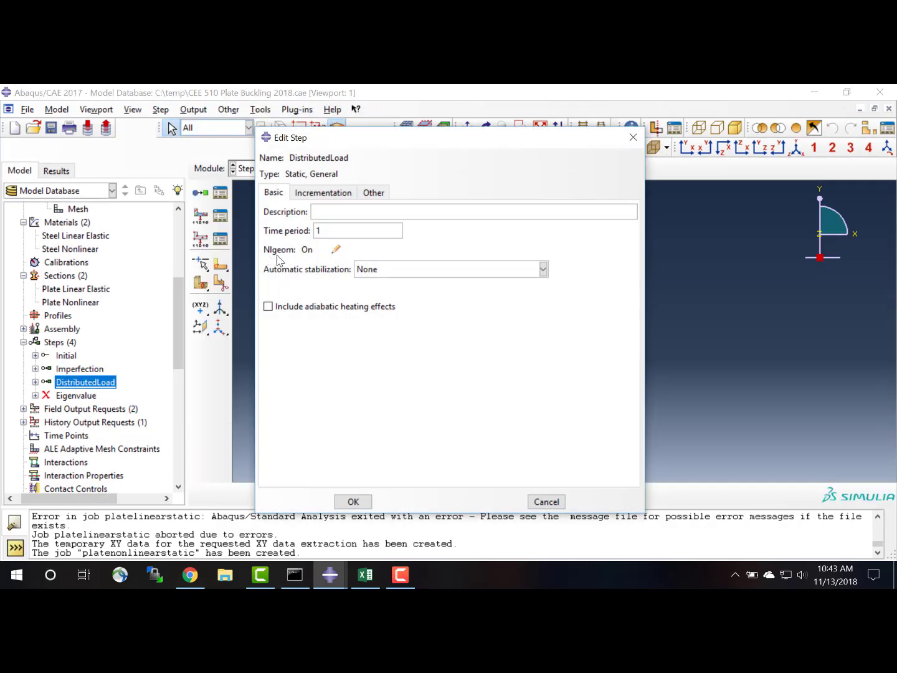
{"action": "left_click", "coordinate": [317, 194]}
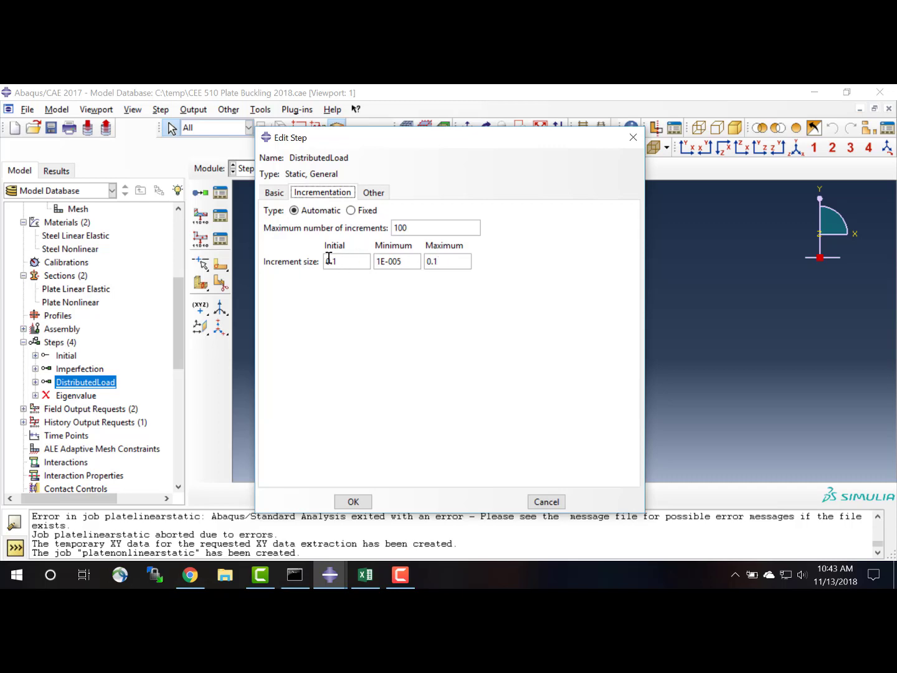
{"action": "left_click", "coordinate": [353, 503]}
- Submit the platenonlinearstatic job for analysis and show its monitor window beside the model tree
{"action": "scroll", "coordinate": [179, 476], "scroll_direction": "down", "scroll_amount": 9}
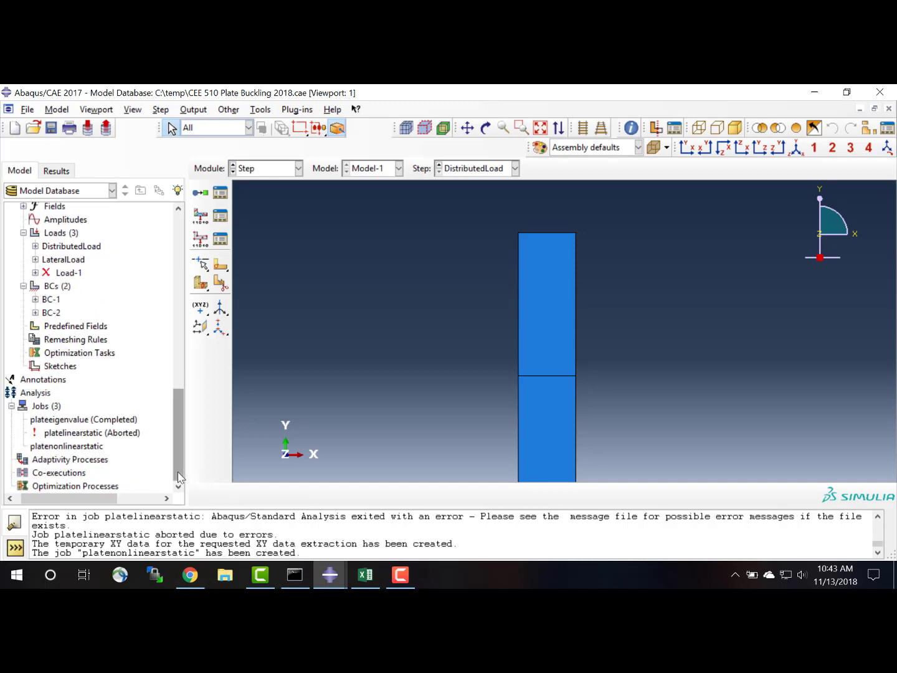
{"action": "right_click", "coordinate": [93, 448]}
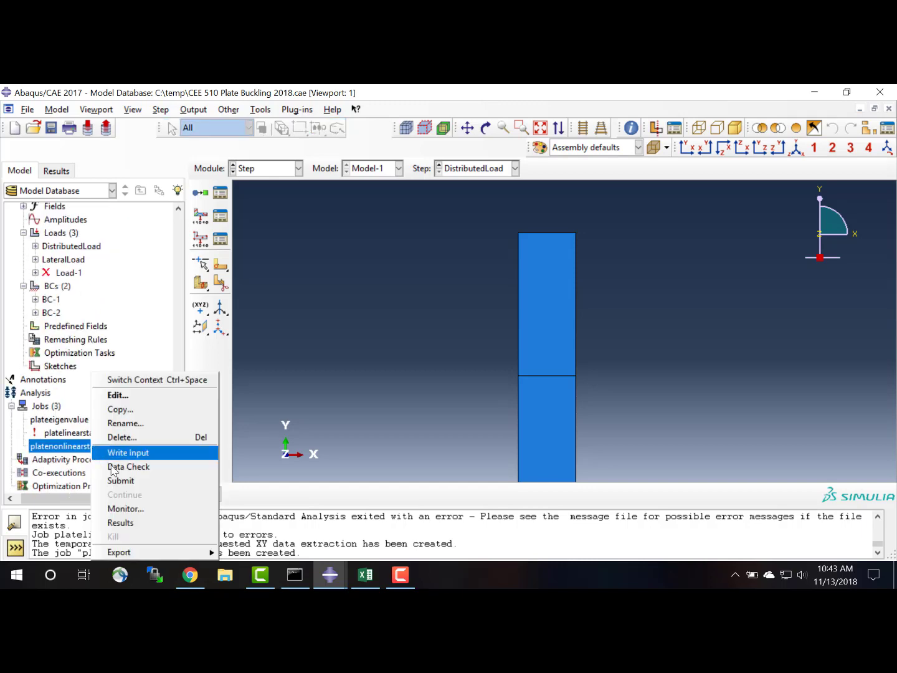
{"action": "left_click", "coordinate": [124, 509]}
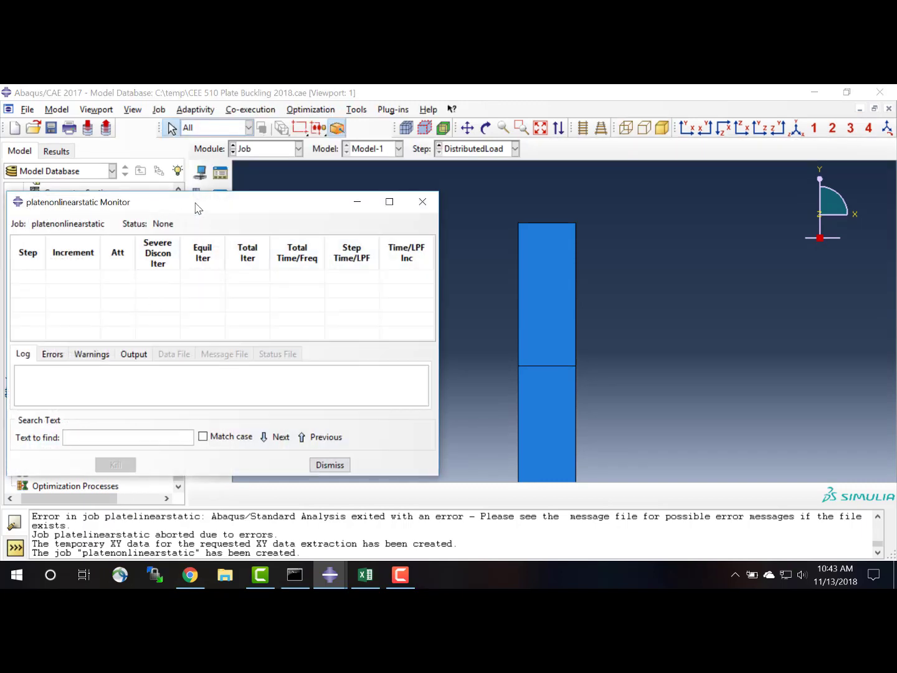
{"action": "left_click_drag", "start_coordinate": [195, 207], "coordinate": [395, 210]}
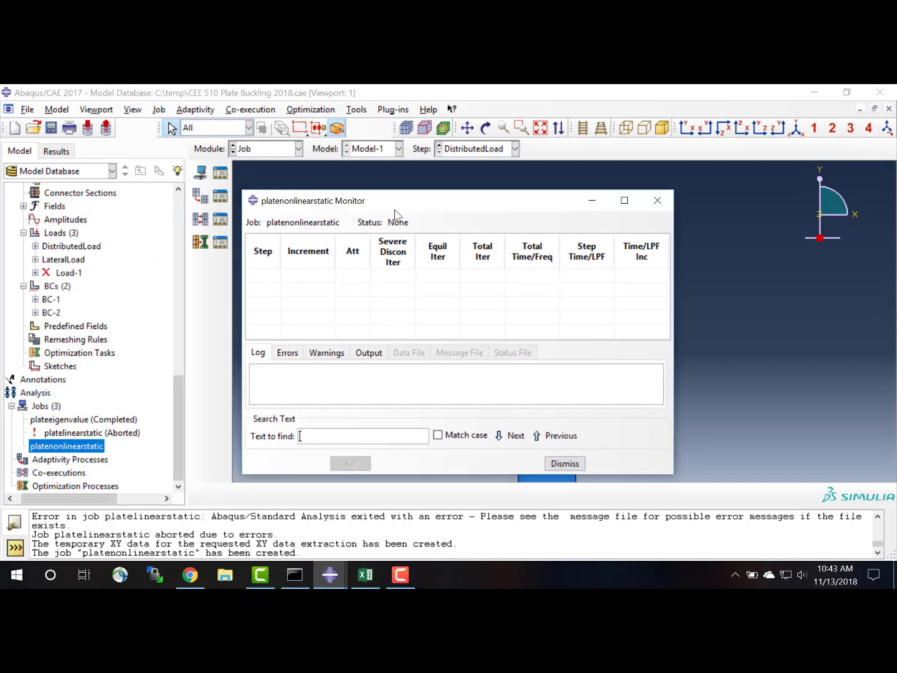
{"action": "right_click", "coordinate": [81, 449]}
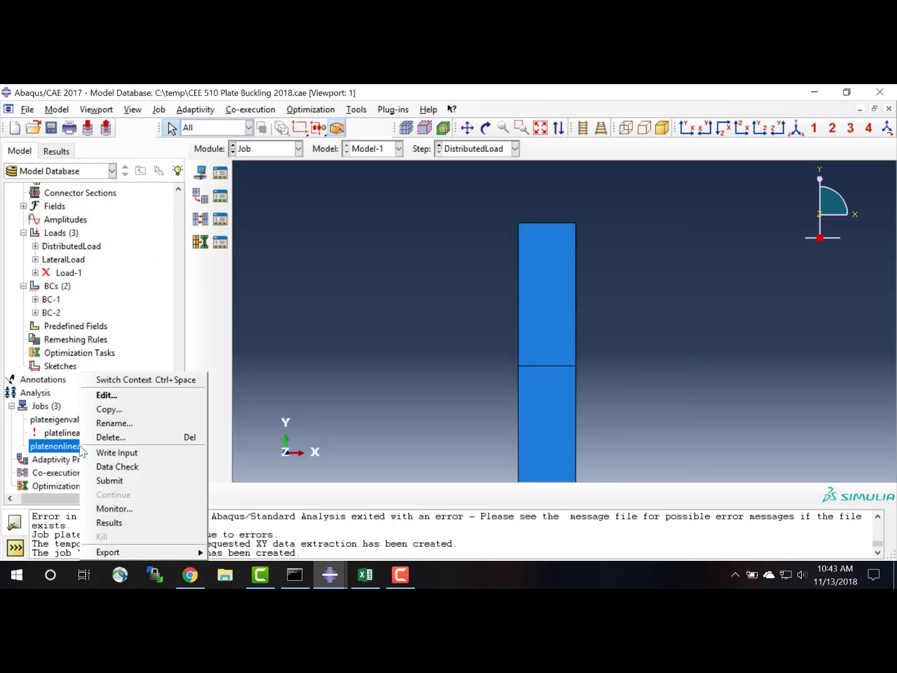
{"action": "left_click", "coordinate": [101, 481]}
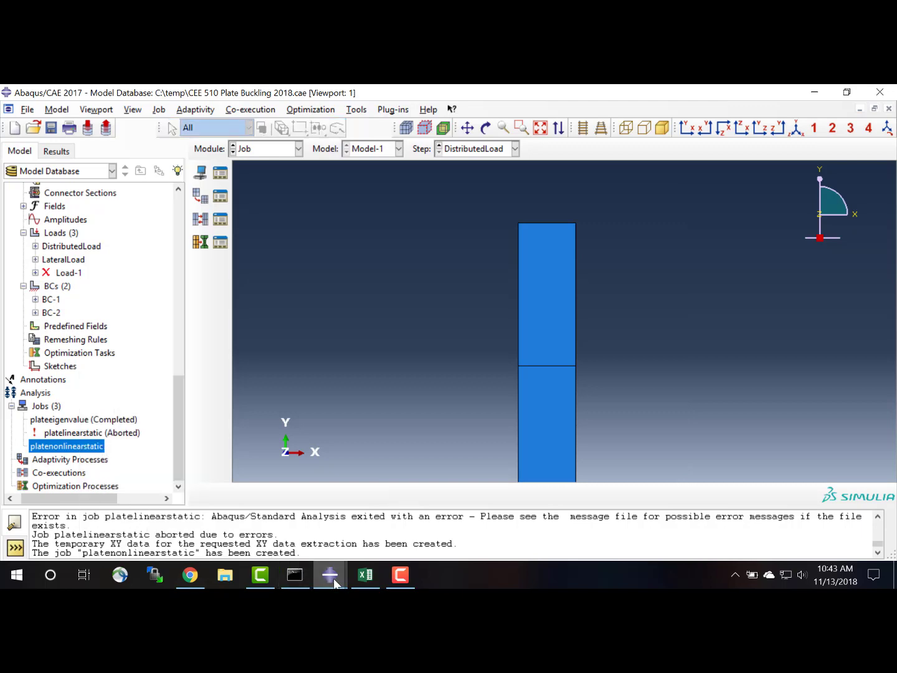
{"action": "mouse_move", "coordinate": [333, 579]}
{"action": "left_click", "coordinate": [464, 532]}
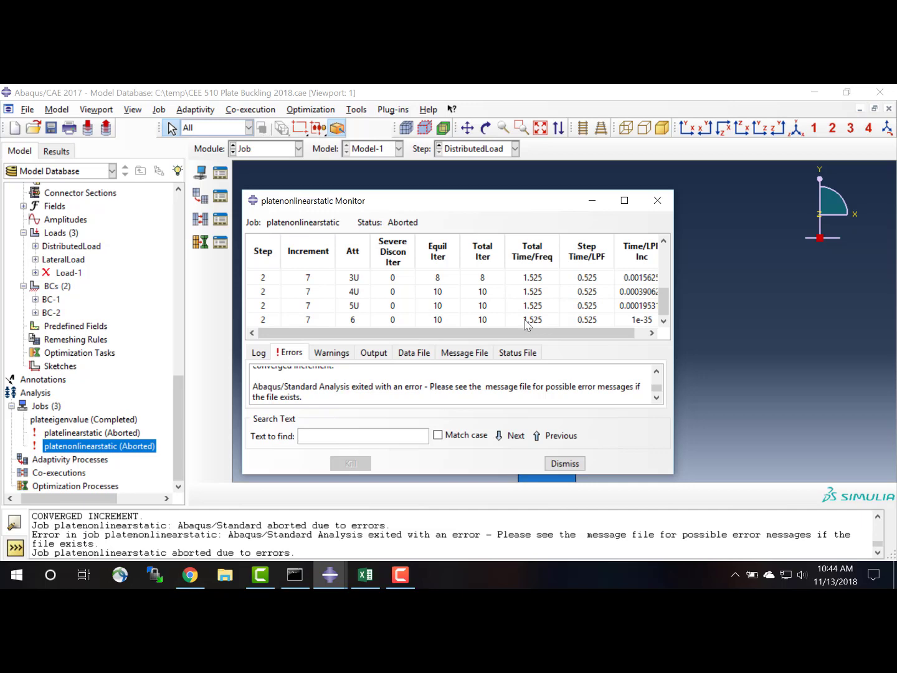
- Copy the last increment's total time from the job monitor, switch to Excel and enter 1.525 in cell A23
{"action": "left_click", "coordinate": [541, 322]}
{"action": "scroll", "coordinate": [543, 323], "scroll_direction": "up", "scroll_amount": 3}
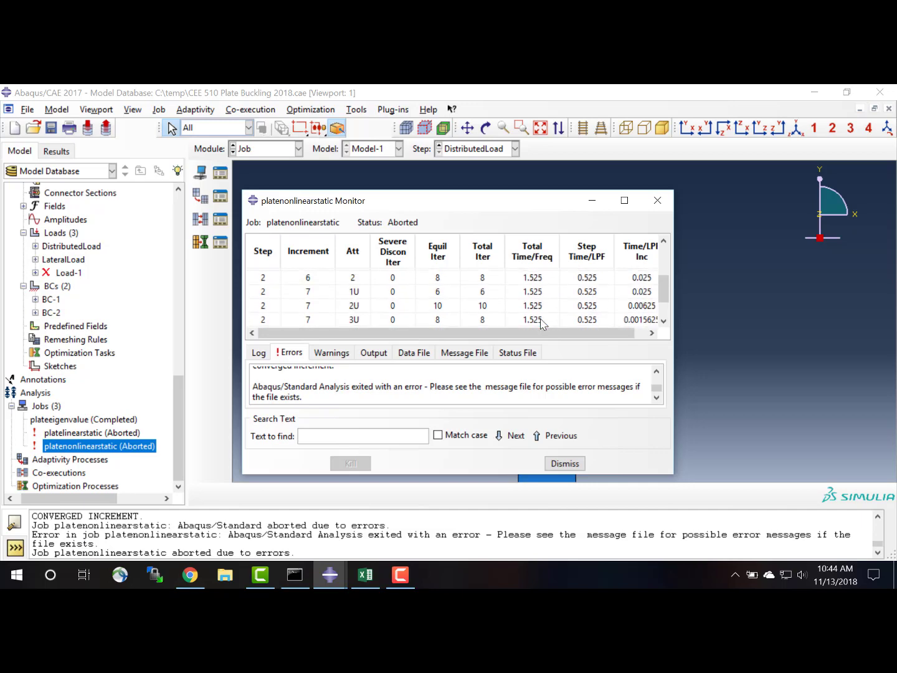
{"action": "scroll", "coordinate": [541, 322], "scroll_direction": "down", "scroll_amount": 3}
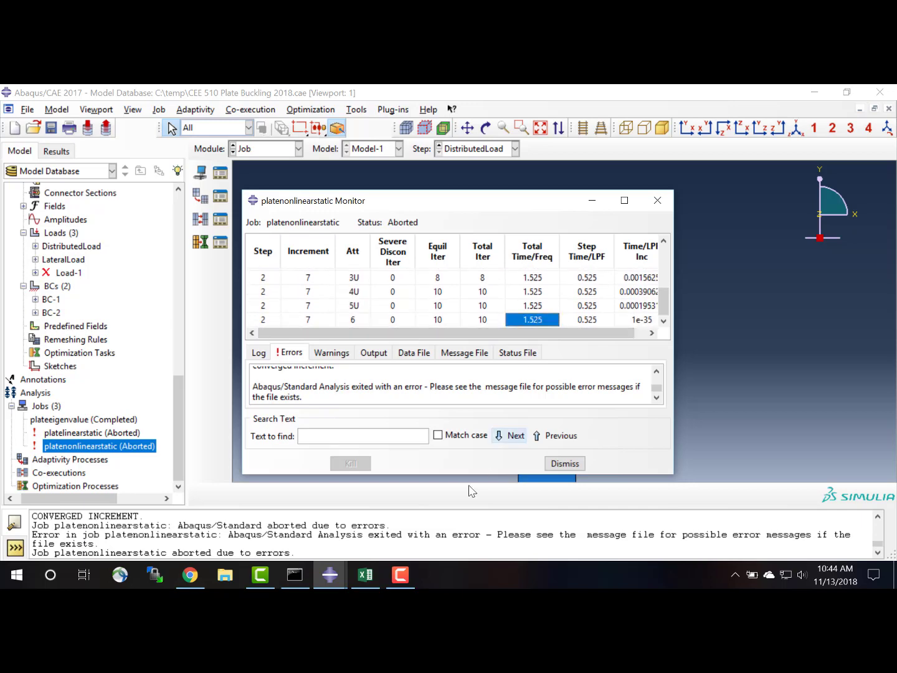
{"action": "left_click", "coordinate": [366, 574]}
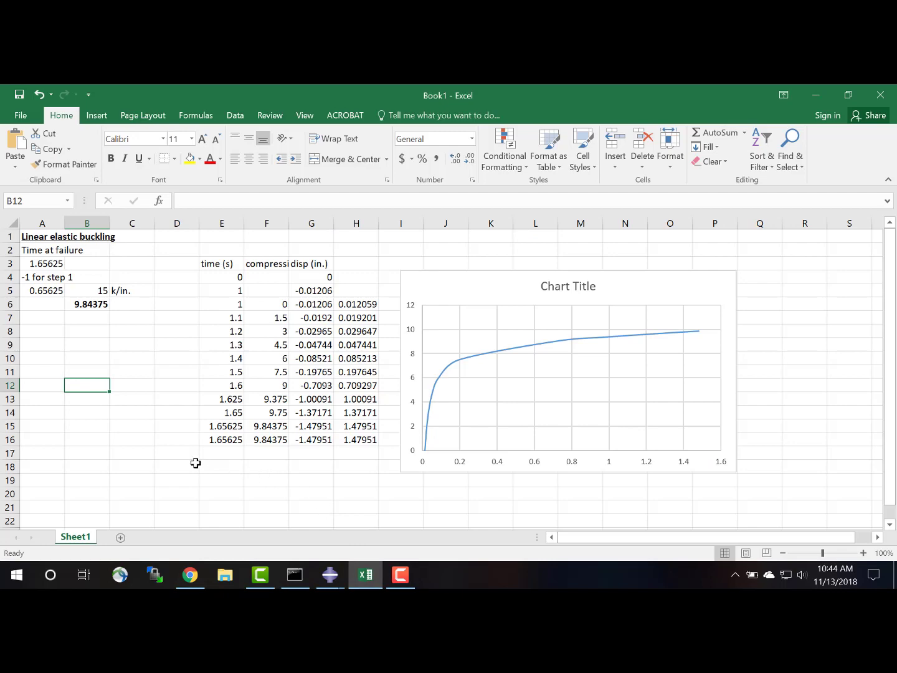
{"action": "scroll", "coordinate": [168, 455], "scroll_direction": "down", "scroll_amount": 1}
{"action": "scroll", "coordinate": [160, 455], "scroll_direction": "up", "scroll_amount": 1}
{"action": "scroll", "coordinate": [124, 455], "scroll_direction": "down", "scroll_amount": 2}
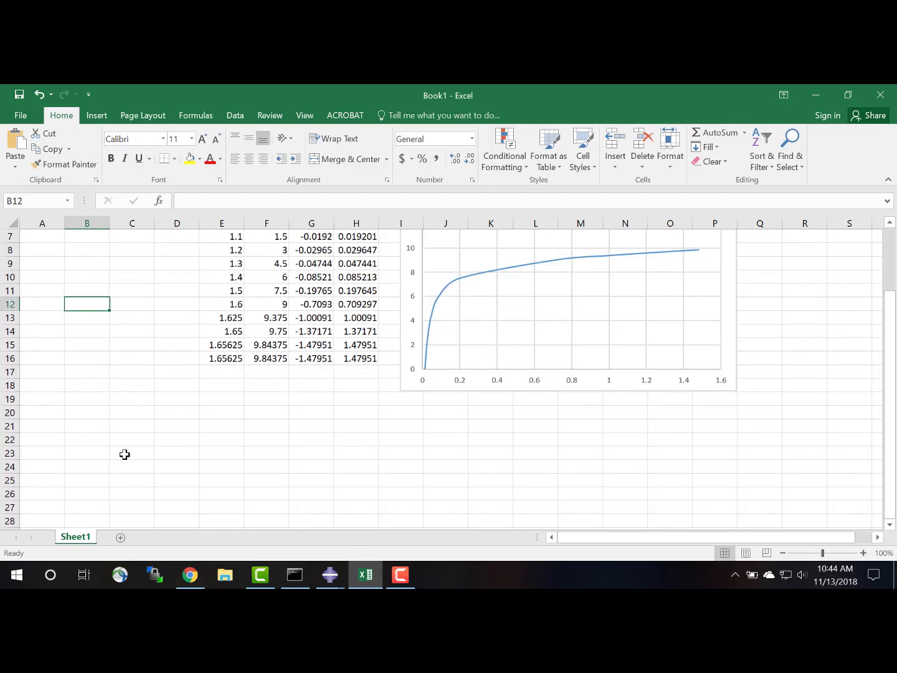
{"action": "left_click", "coordinate": [38, 454]}
{"action": "type", "text": "1.525"}
- Enter the heading "Nonlinear (inelastic) buckling" in cell A22, above the nonlinear failure time
{"action": "scroll", "coordinate": [84, 371], "scroll_direction": "up", "scroll_amount": 2}
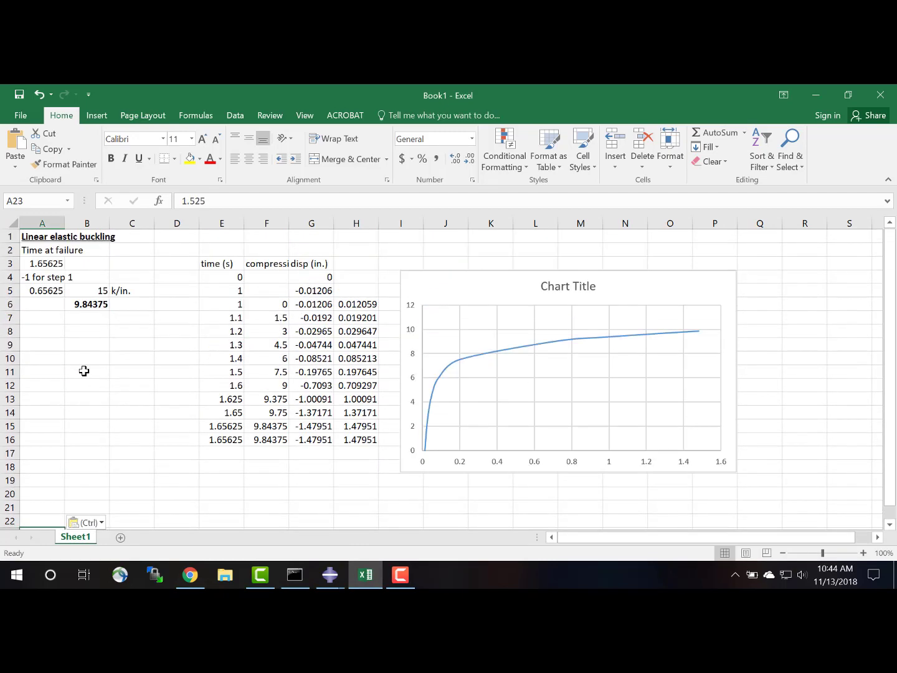
{"action": "left_click", "coordinate": [32, 248]}
{"action": "left_click", "coordinate": [33, 234]}
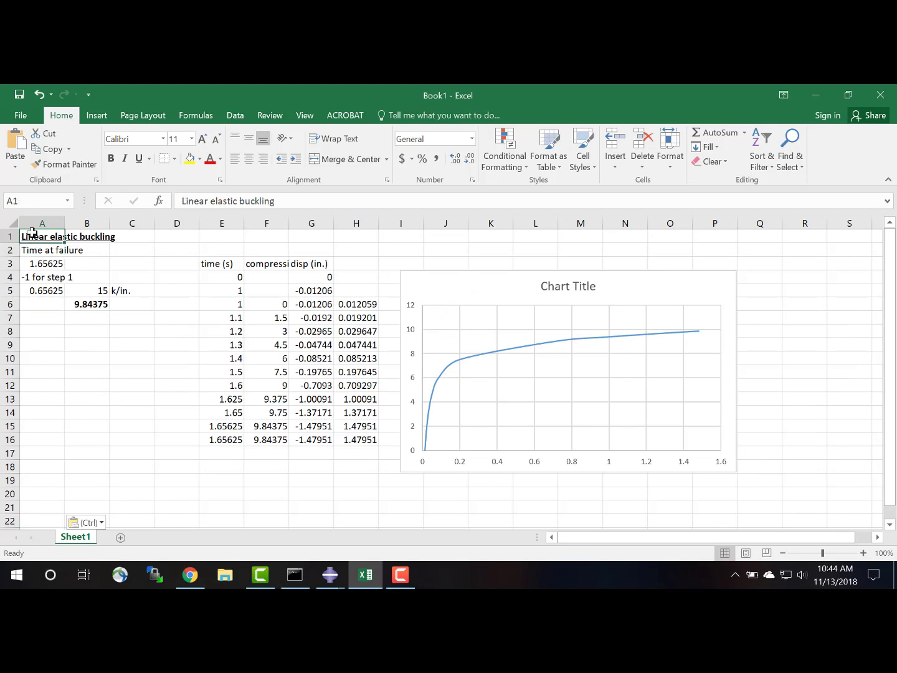
{"action": "scroll", "coordinate": [31, 349], "scroll_direction": "down", "scroll_amount": 2}
{"action": "left_click", "coordinate": [47, 437]}
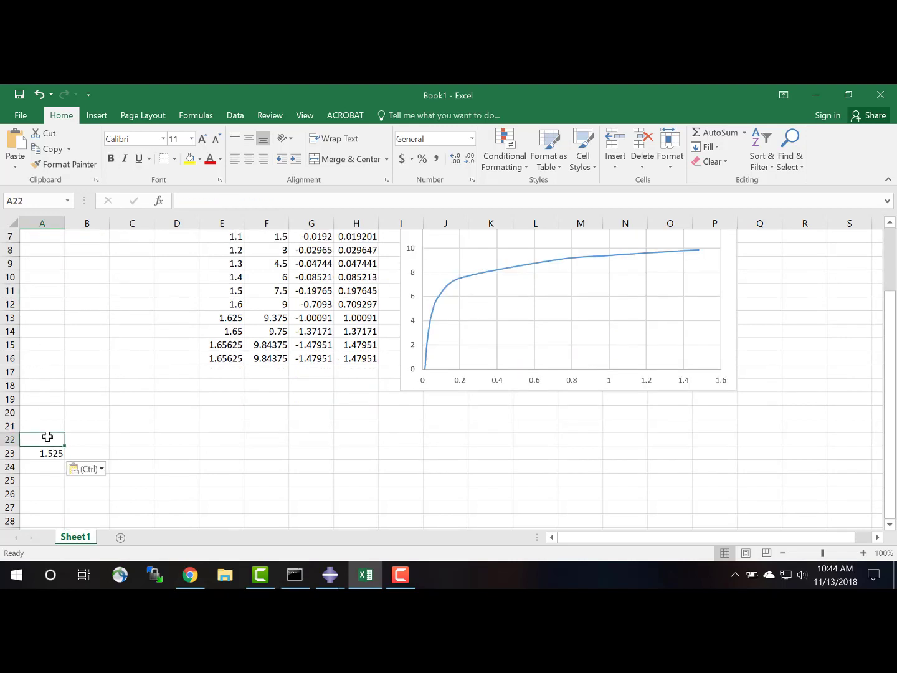
{"action": "type", "text": "No"}
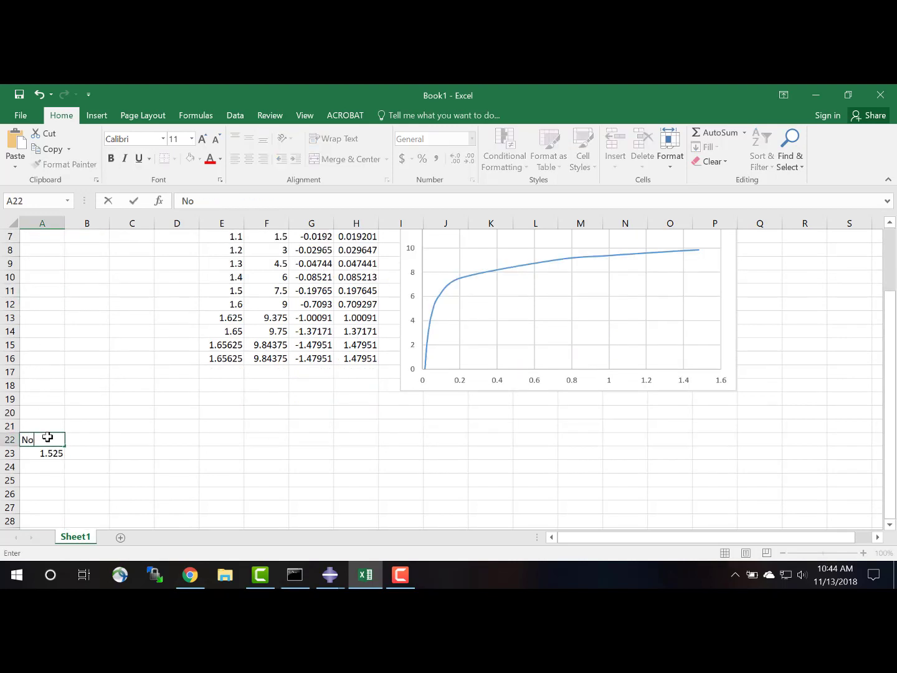
{"action": "type", "text": "nlinear (inelastic "}
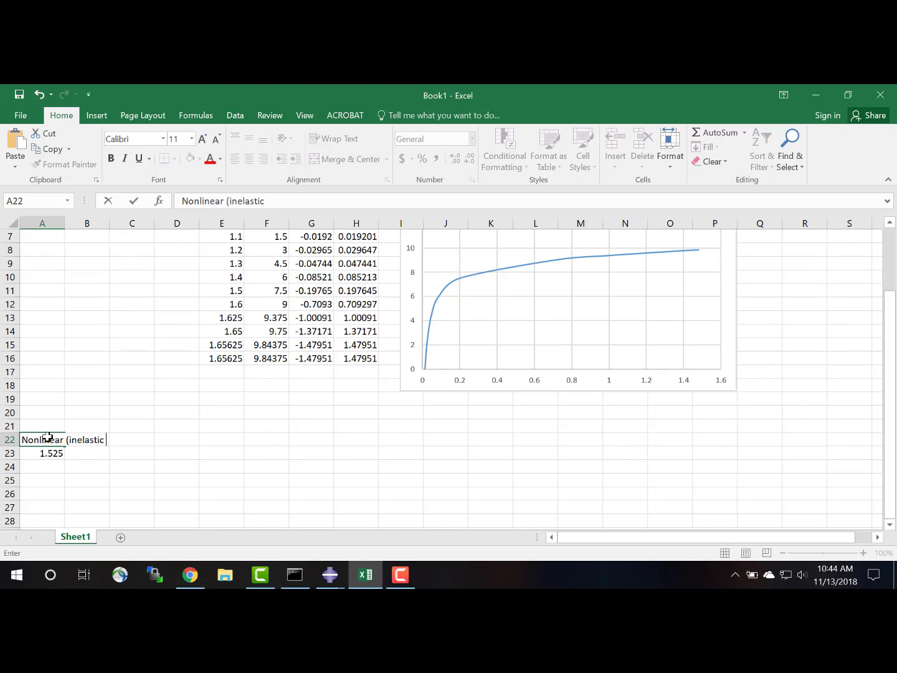
{"action": "type", "text": "buc"}
{"action": "key", "text": "BackSpace"}
{"action": "key", "text": "BackSpace"}
{"action": "key", "text": "BackSpace"}
{"action": "key", "text": "BackSpace"}
{"action": "key", "text": "BackSpace"}
{"action": "key", "text": "BackSpace"}
{"action": "key", "text": "BackSpace"}
{"action": "key", "text": "BackSpace"}
{"action": "key", "text": "BackSpace"}
{"action": "type", "text": ") buckling"}
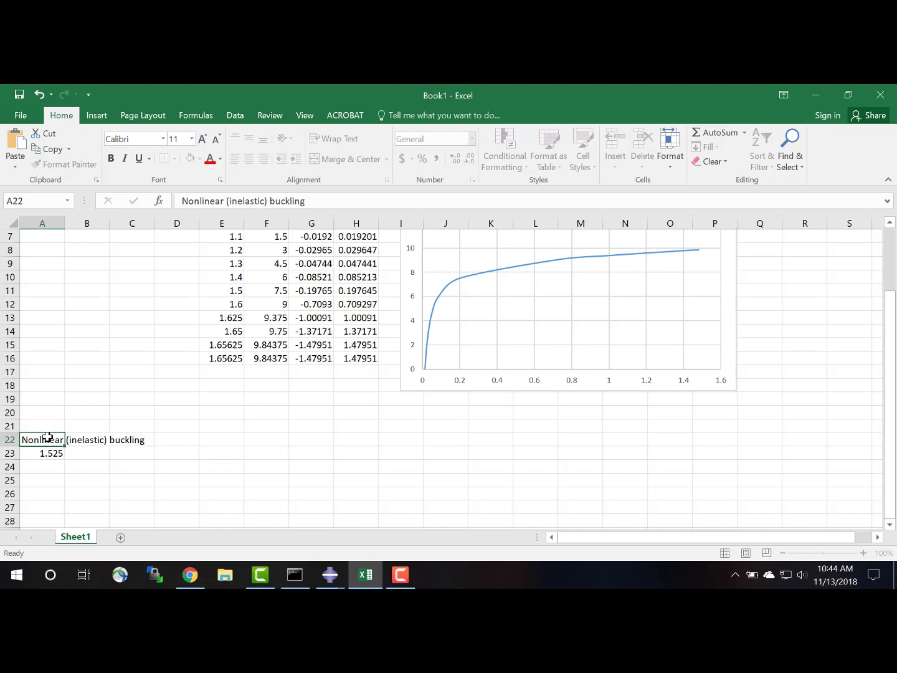
{"action": "key", "text": "Return"}
{"action": "key", "text": "Return"}
- Copy the linear elastic failure load calculation in A4:C6 into the nonlinear block starting at cell A24
{"action": "scroll", "coordinate": [94, 342], "scroll_direction": "up", "scroll_amount": 2}
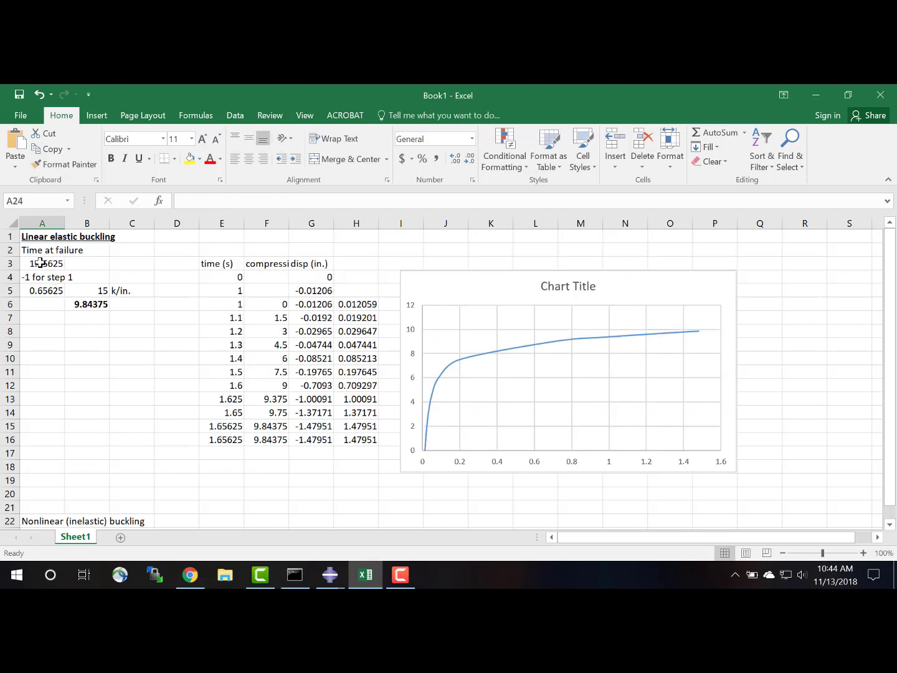
{"action": "left_click_drag", "start_coordinate": [31, 277], "coordinate": [112, 308]}
{"action": "key", "text": "ctrl+c"}
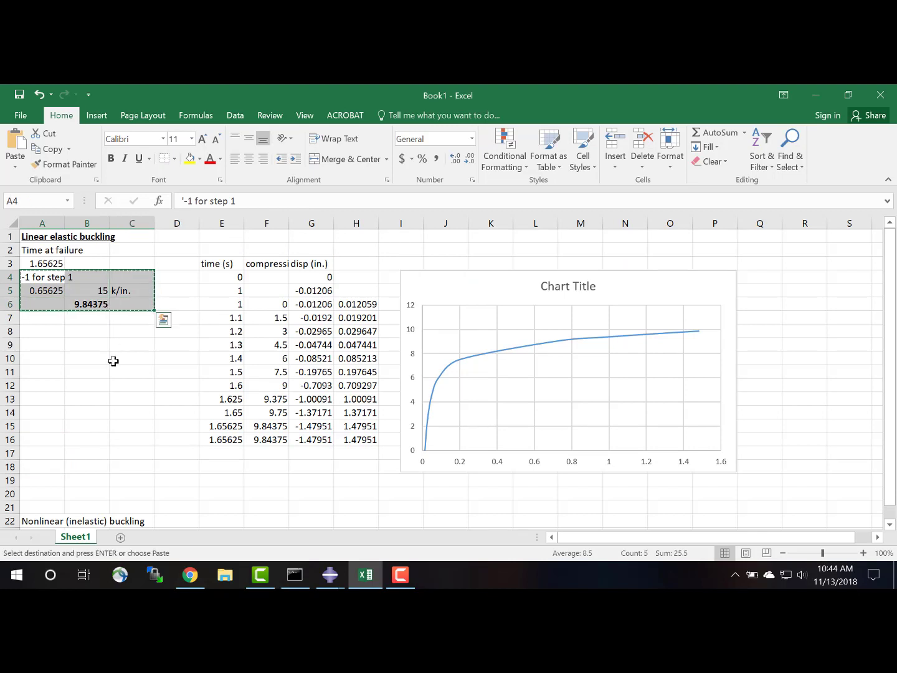
{"action": "scroll", "coordinate": [110, 374], "scroll_direction": "down", "scroll_amount": 6}
{"action": "left_click", "coordinate": [41, 307]}
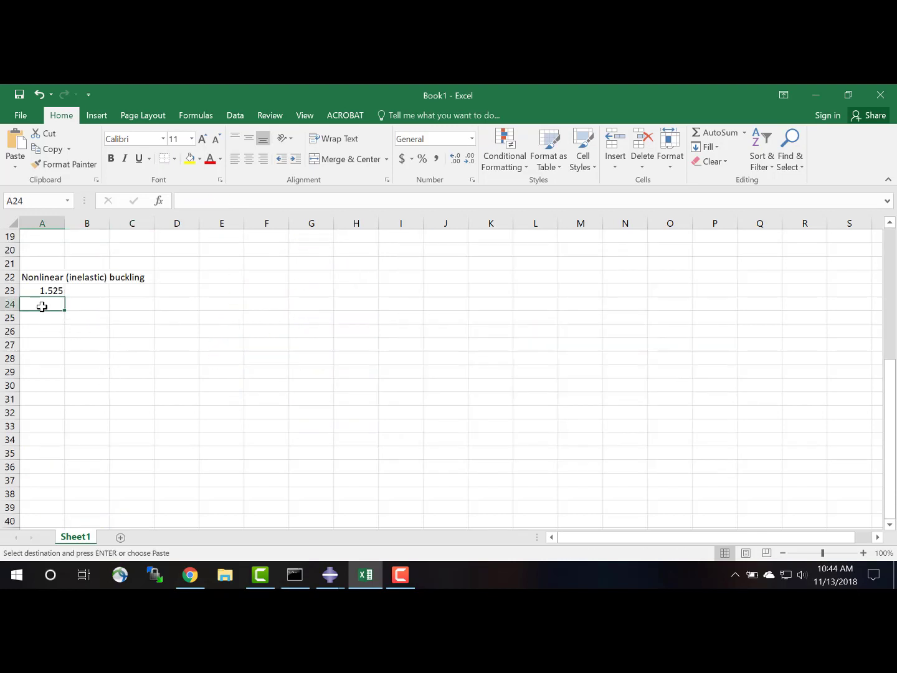
{"action": "key", "text": "ctrl+v"}
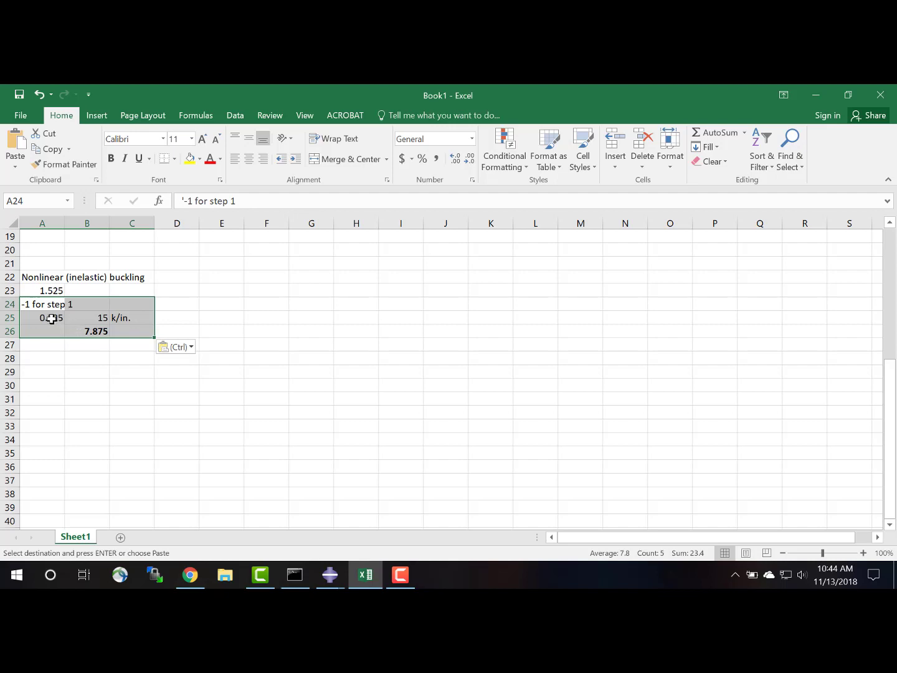
{"action": "left_click", "coordinate": [97, 332]}
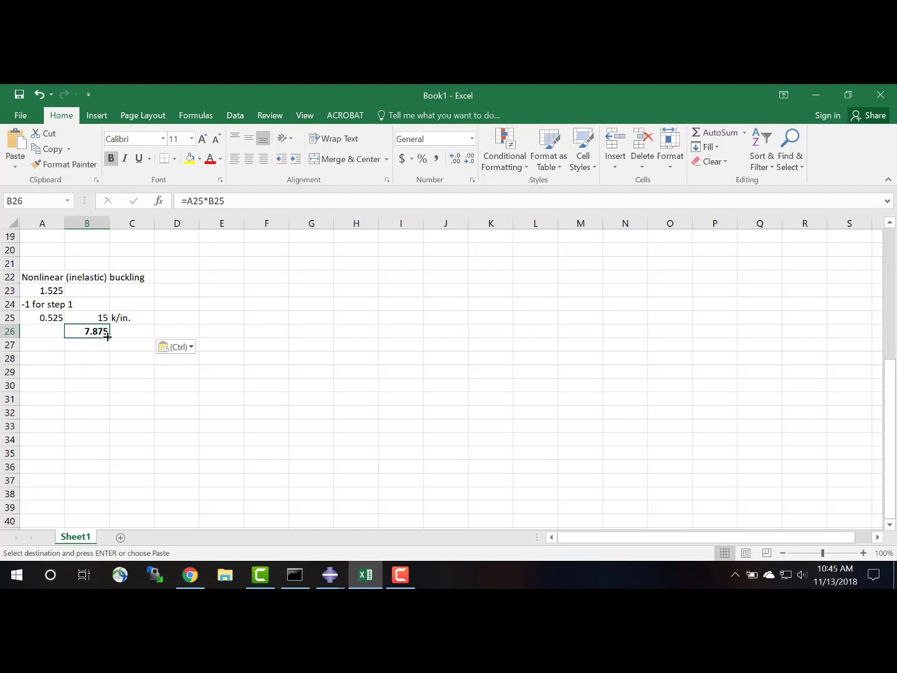
{"action": "scroll", "coordinate": [84, 341], "scroll_direction": "up", "scroll_amount": 1}
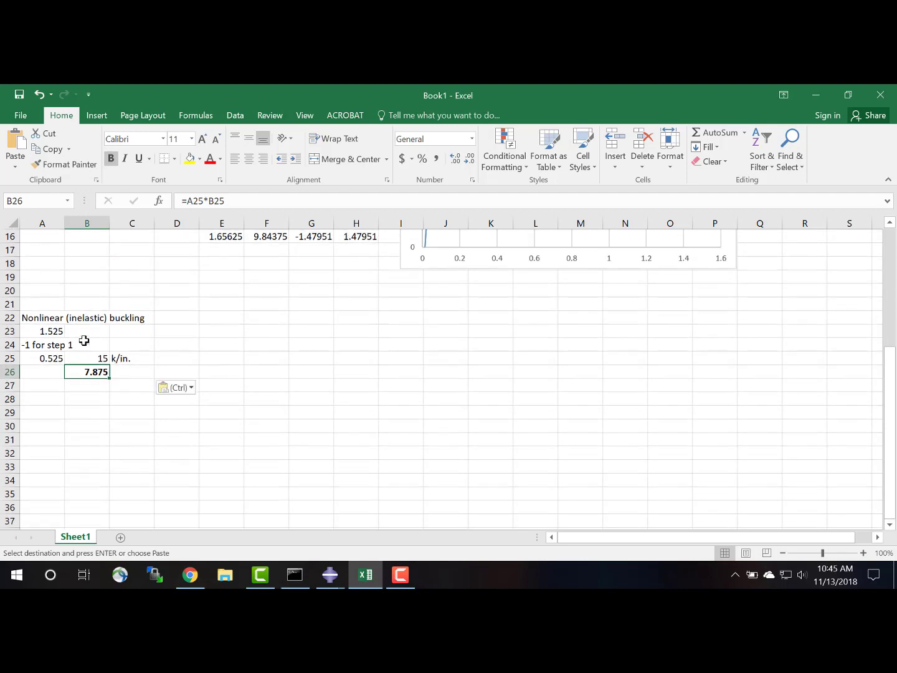
{"action": "scroll", "coordinate": [84, 341], "scroll_direction": "up", "scroll_amount": 4}
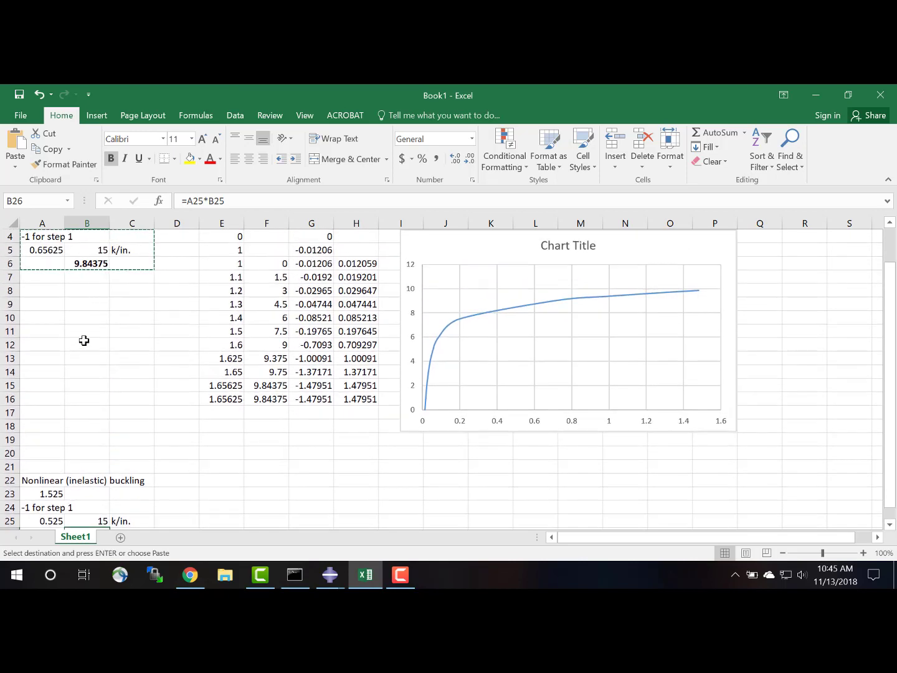
{"action": "scroll", "coordinate": [84, 341], "scroll_direction": "down", "scroll_amount": 1}
{"action": "scroll", "coordinate": [190, 391], "scroll_direction": "up", "scroll_amount": 1}
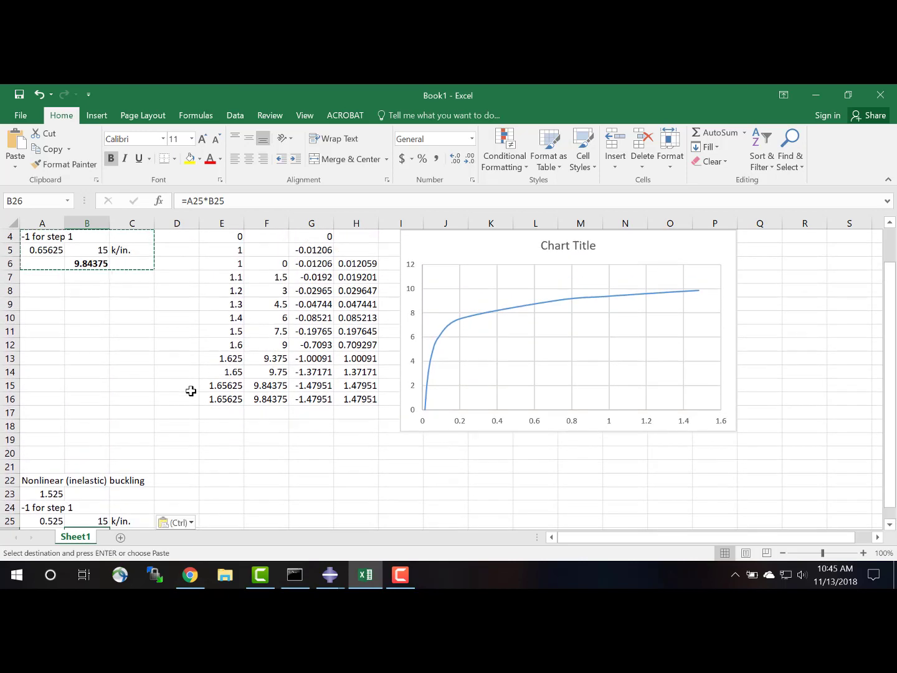
{"action": "scroll", "coordinate": [190, 391], "scroll_direction": "up", "scroll_amount": 1}
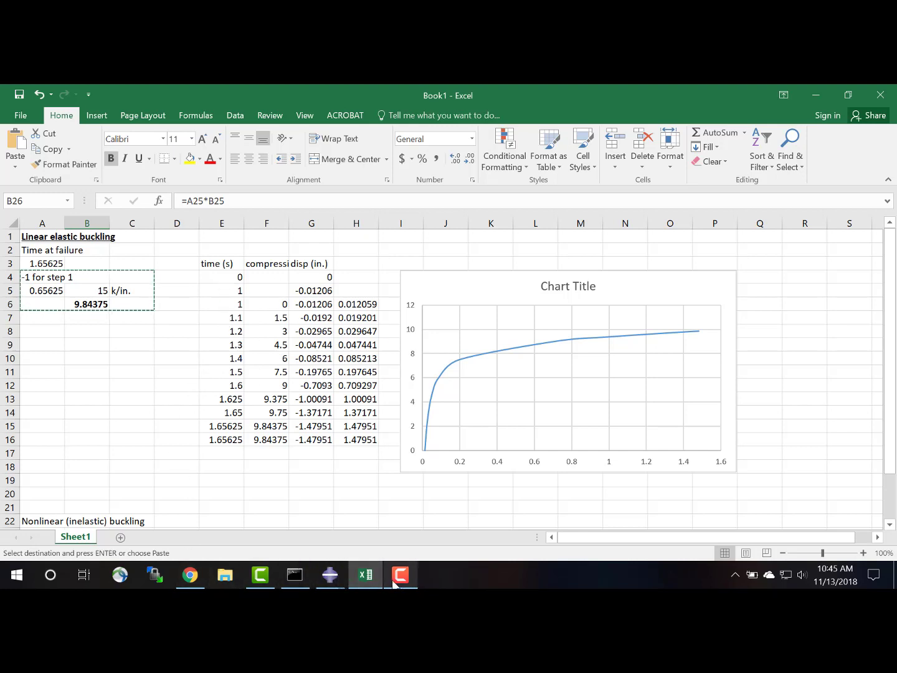
- Switch to Abaqus, open the results of the platenonlinearstatic job and plot the deformed shape
{"action": "mouse_move", "coordinate": [330, 575]}
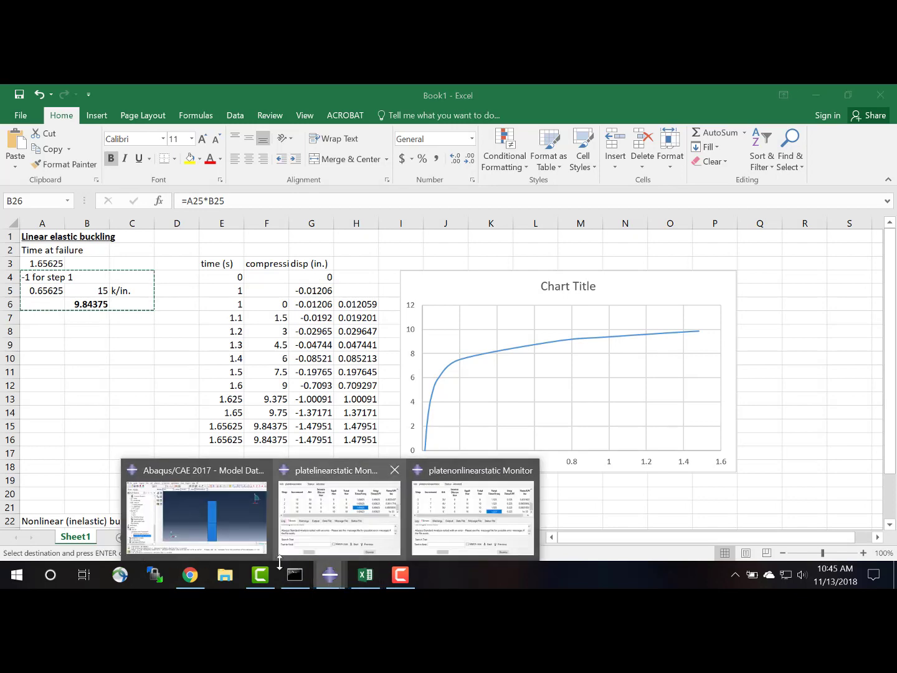
{"action": "left_click", "coordinate": [207, 531]}
{"action": "right_click", "coordinate": [133, 449]}
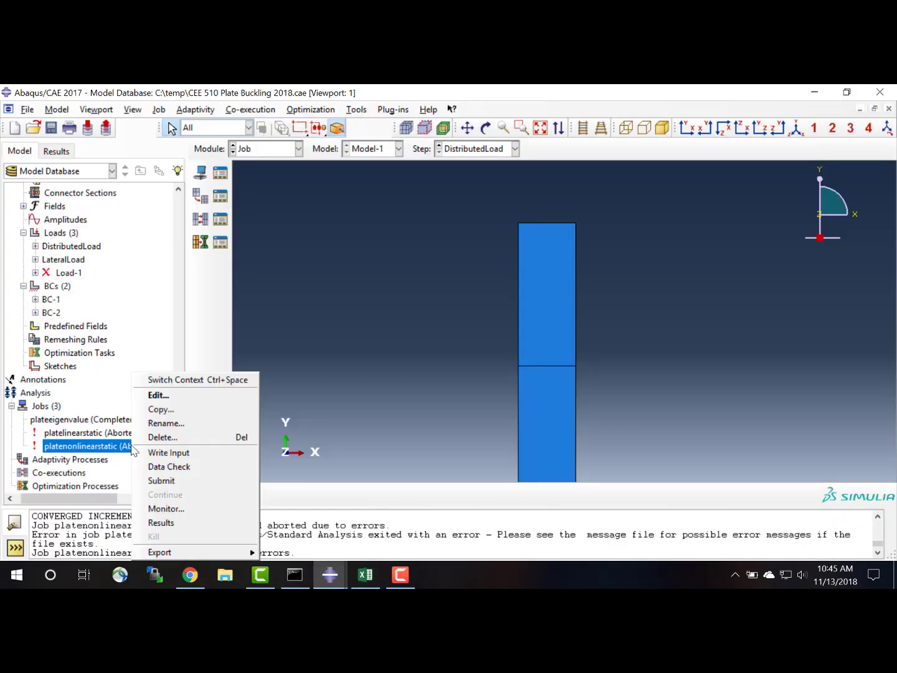
{"action": "left_click", "coordinate": [164, 523]}
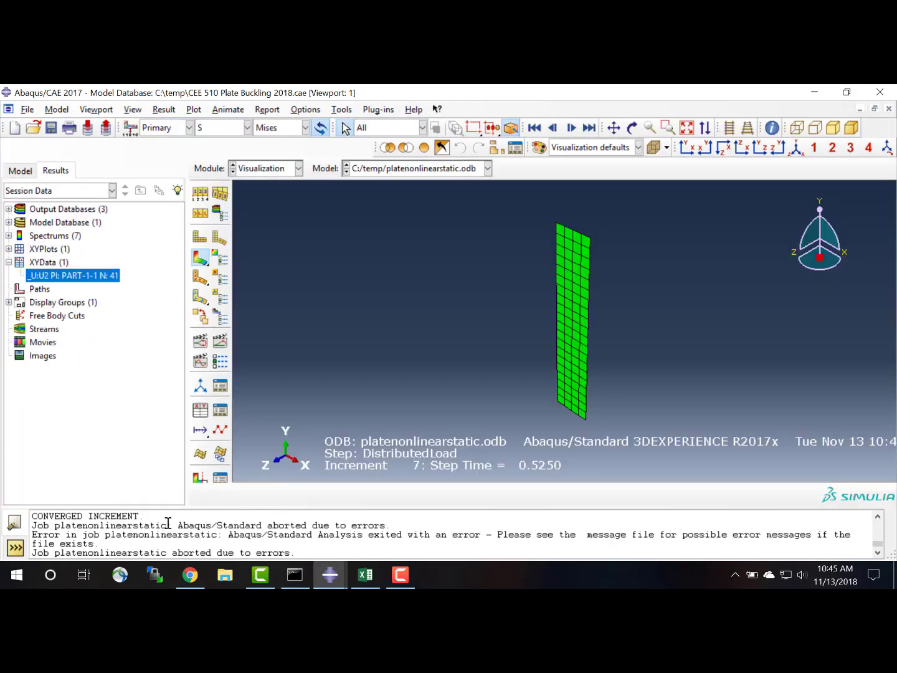
{"action": "left_click", "coordinate": [220, 241]}
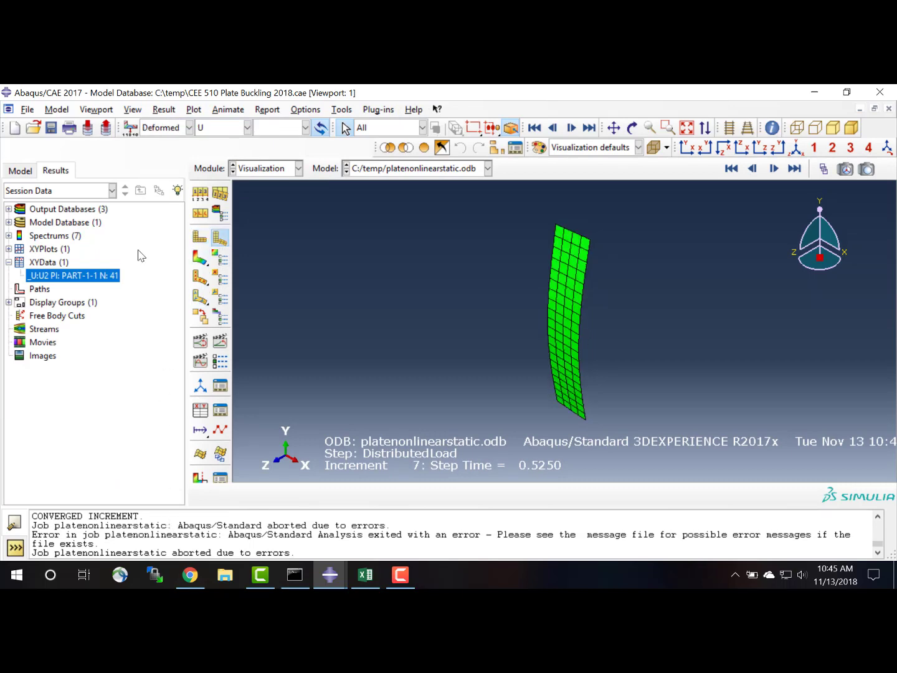
- Create XY data from ODB field output for U2 at the middle node of the plate's top edge and plot it
{"action": "double_click", "coordinate": [49, 265]}
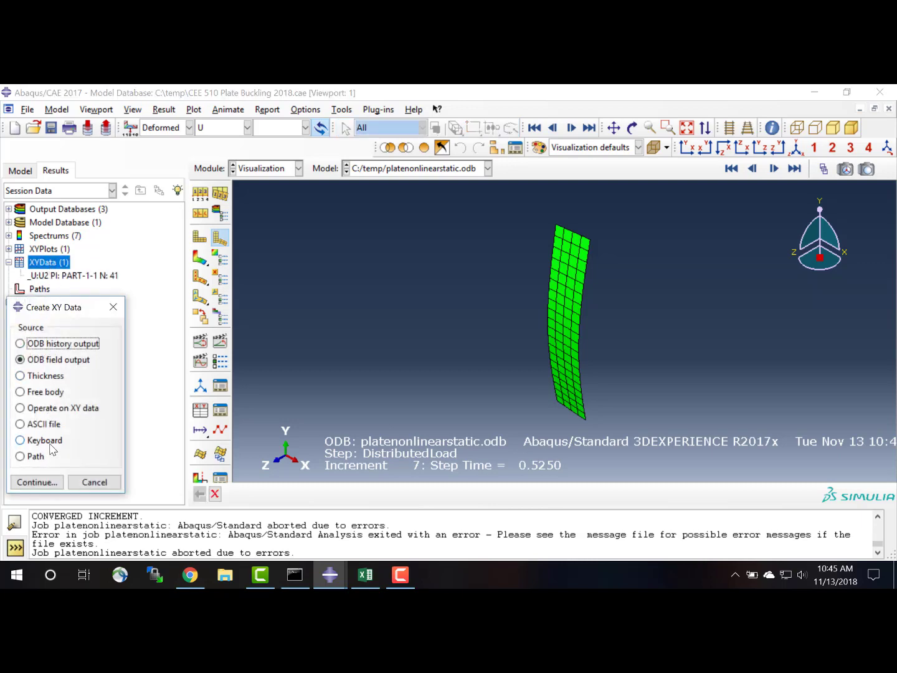
{"action": "left_click", "coordinate": [50, 482]}
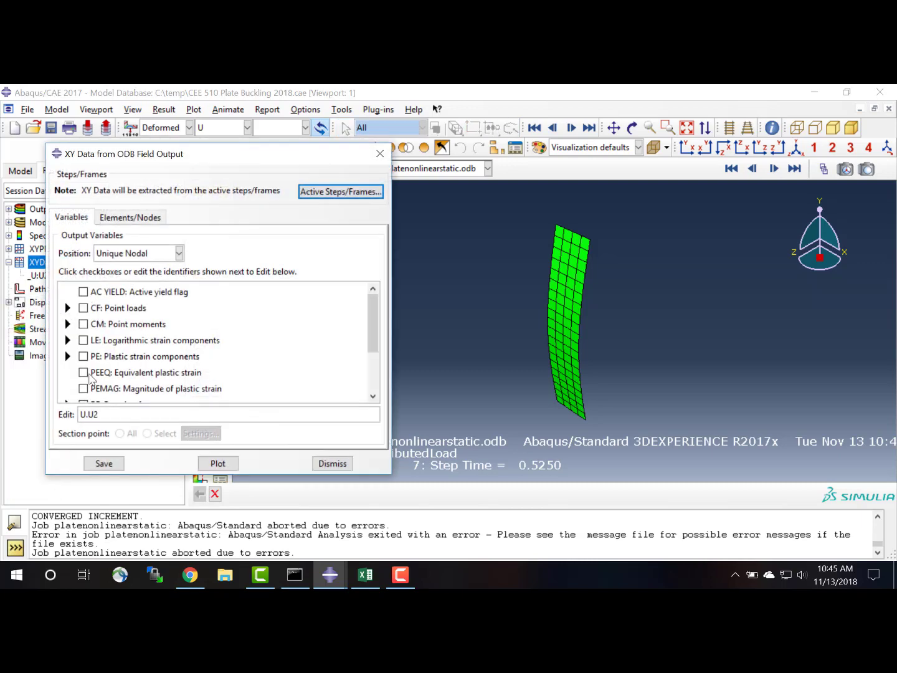
{"action": "scroll", "coordinate": [136, 302], "scroll_direction": "down", "scroll_amount": 2}
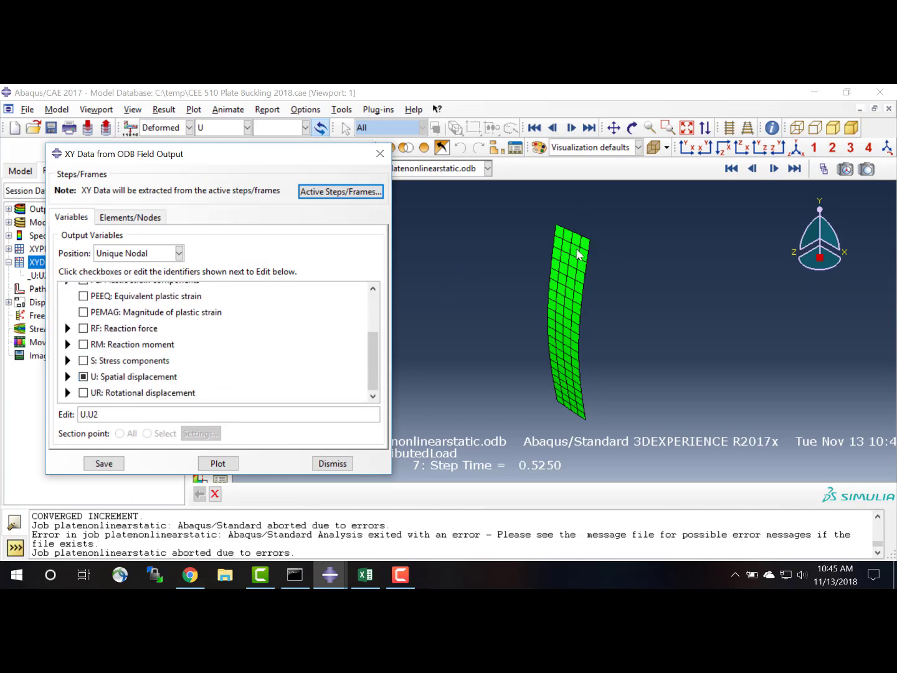
{"action": "left_click", "coordinate": [137, 218]}
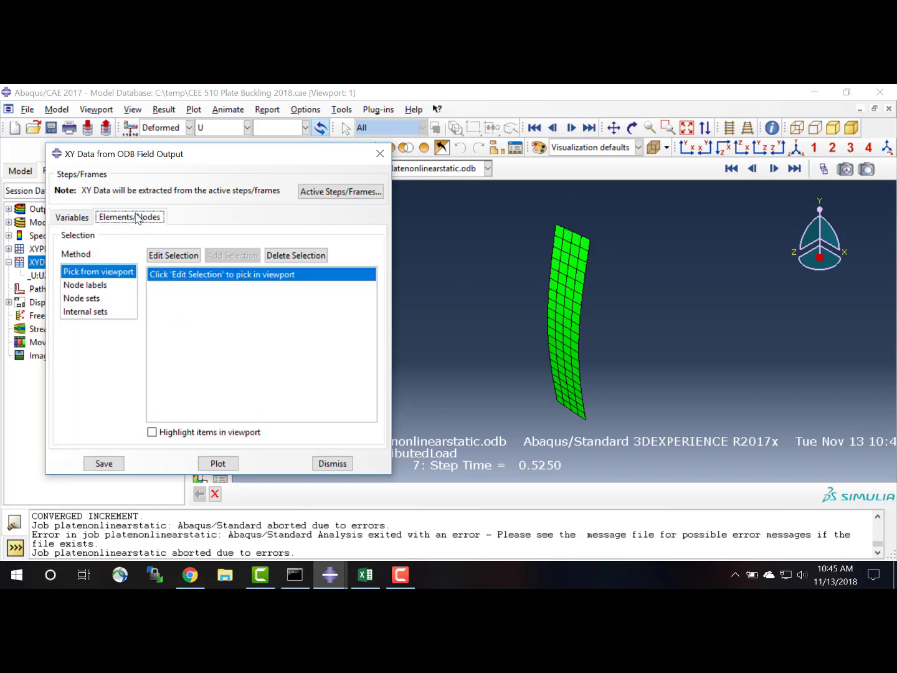
{"action": "left_click", "coordinate": [167, 256]}
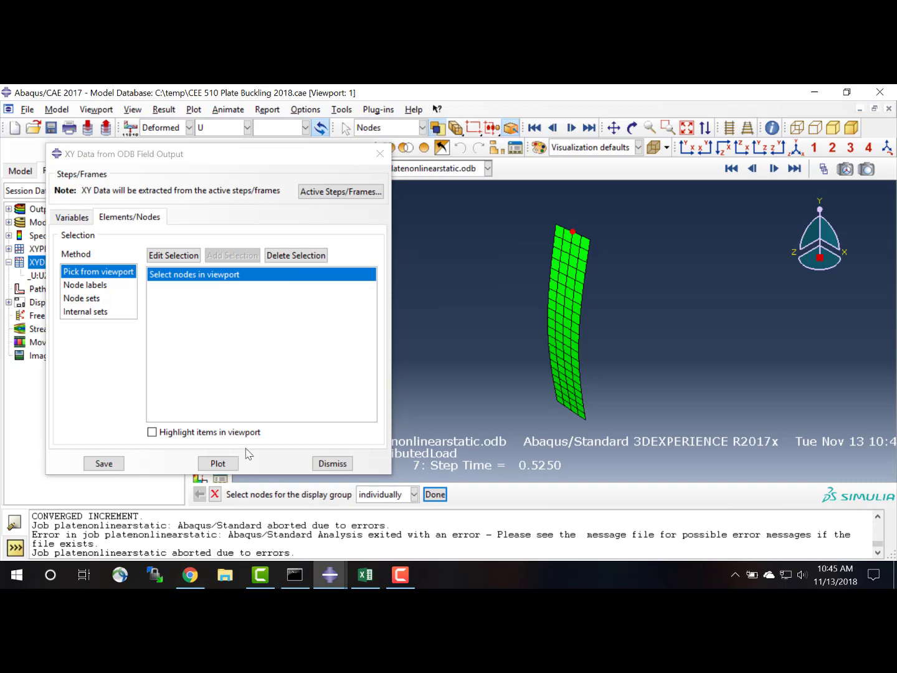
{"action": "left_click", "coordinate": [232, 462]}
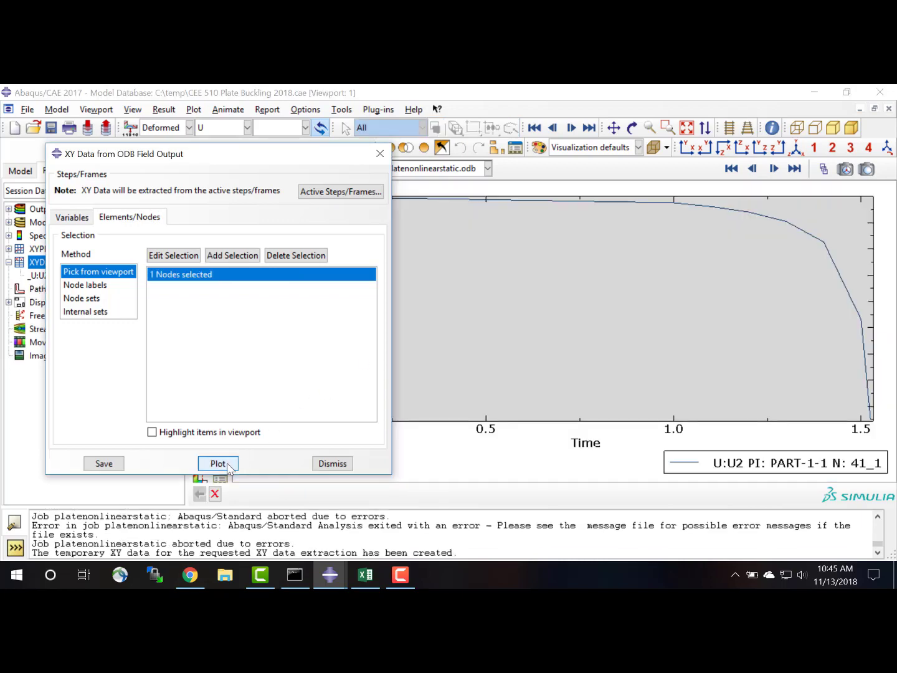
{"action": "left_click", "coordinate": [332, 464]}
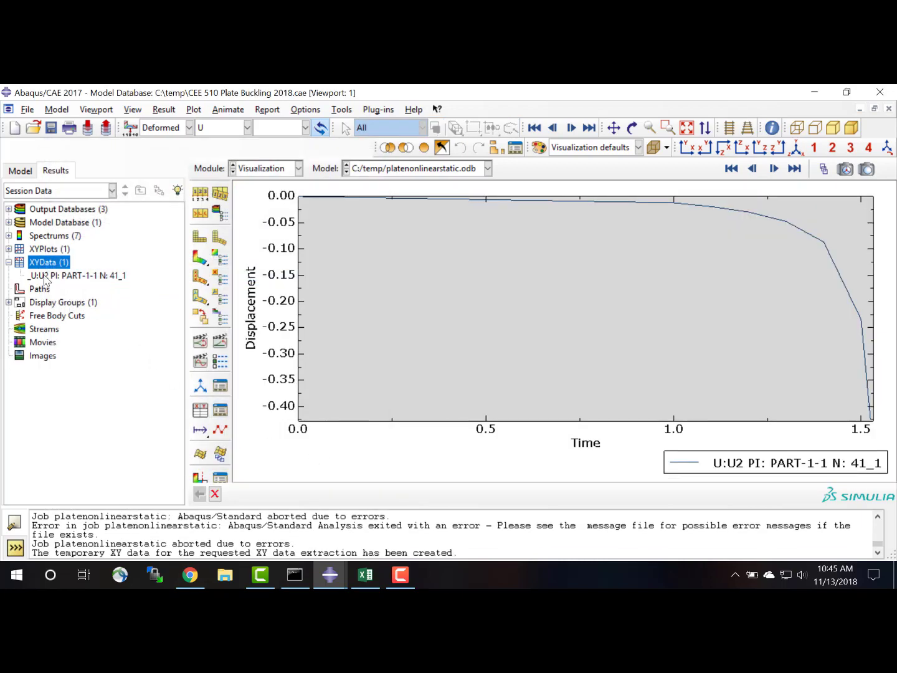
- Open the new U2 XY data for editing and copy its X time column into Excel from cell E23 down
{"action": "right_click", "coordinate": [45, 276]}
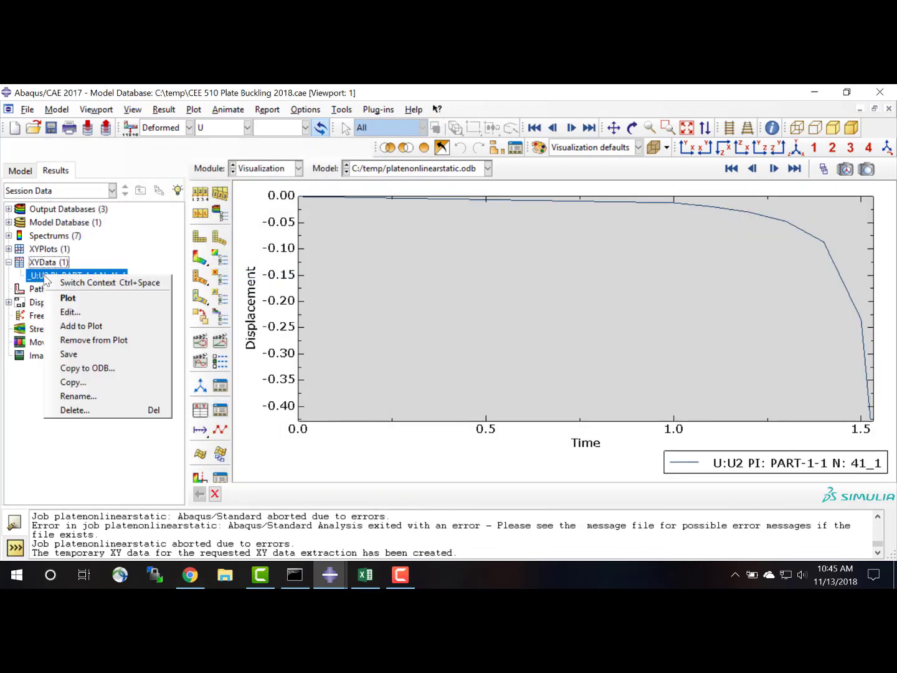
{"action": "left_click", "coordinate": [70, 313]}
{"action": "left_click", "coordinate": [68, 218]}
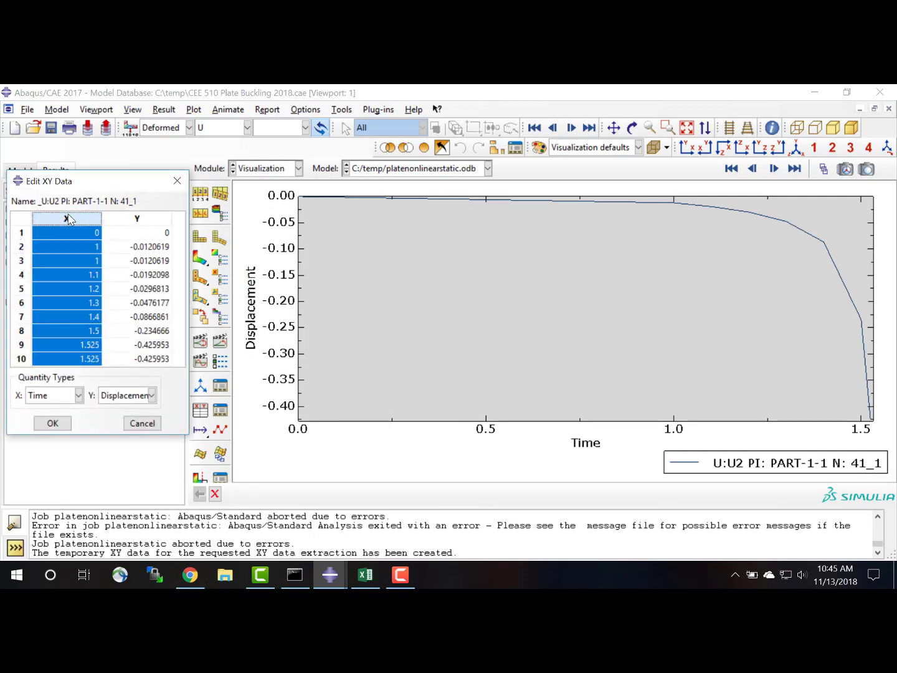
{"action": "left_click", "coordinate": [365, 580]}
{"action": "scroll", "coordinate": [268, 392], "scroll_direction": "down", "scroll_amount": 2}
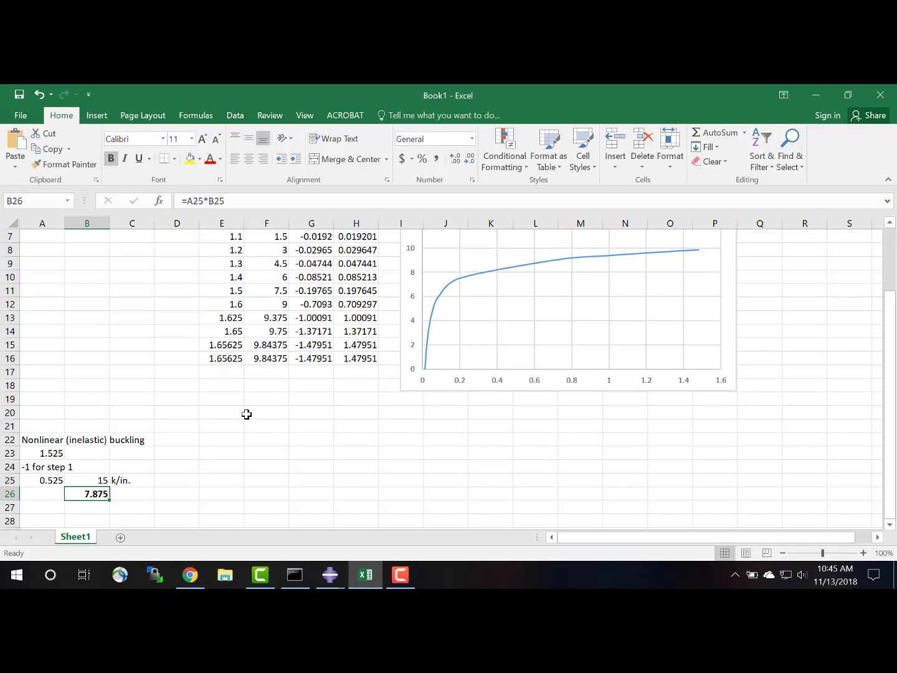
{"action": "left_click", "coordinate": [218, 452]}
{"action": "key", "text": "ctrl+v"}
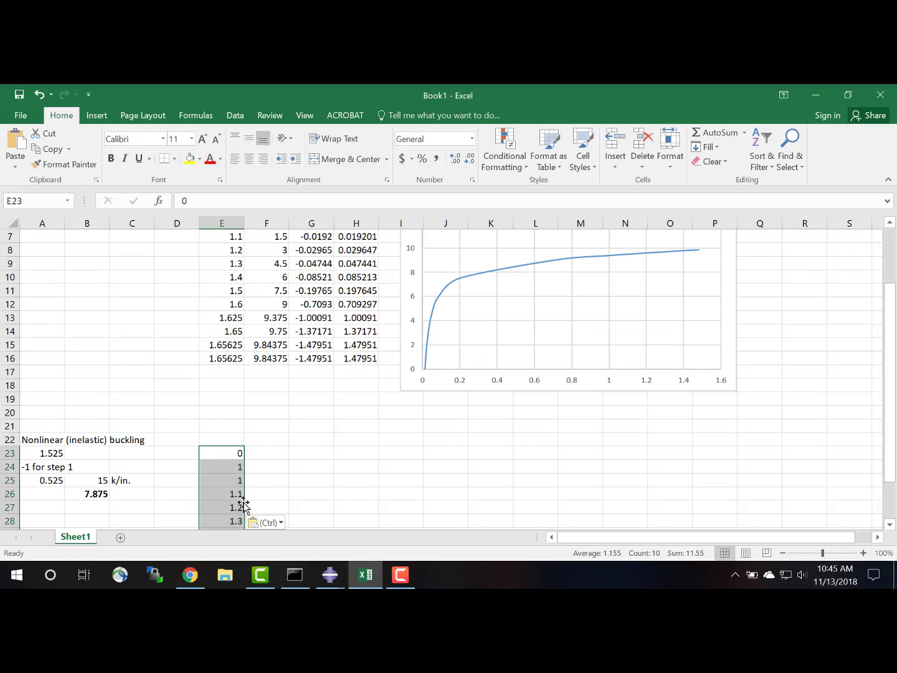
- Copy the Y displacement column of the Abaqus XY data into Excel from cell G23 down
{"action": "mouse_move", "coordinate": [342, 575]}
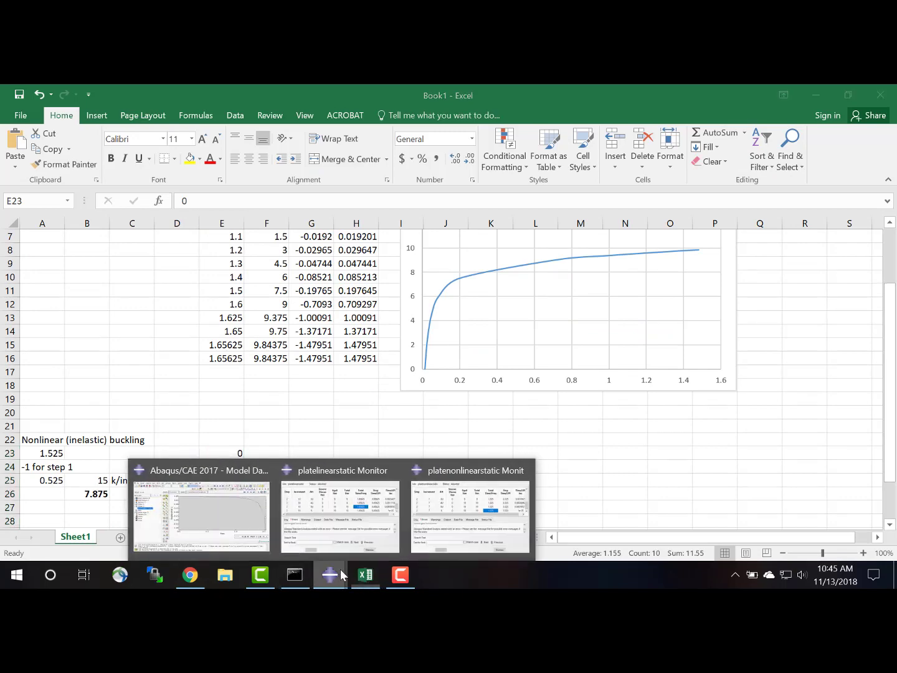
{"action": "left_click", "coordinate": [260, 525]}
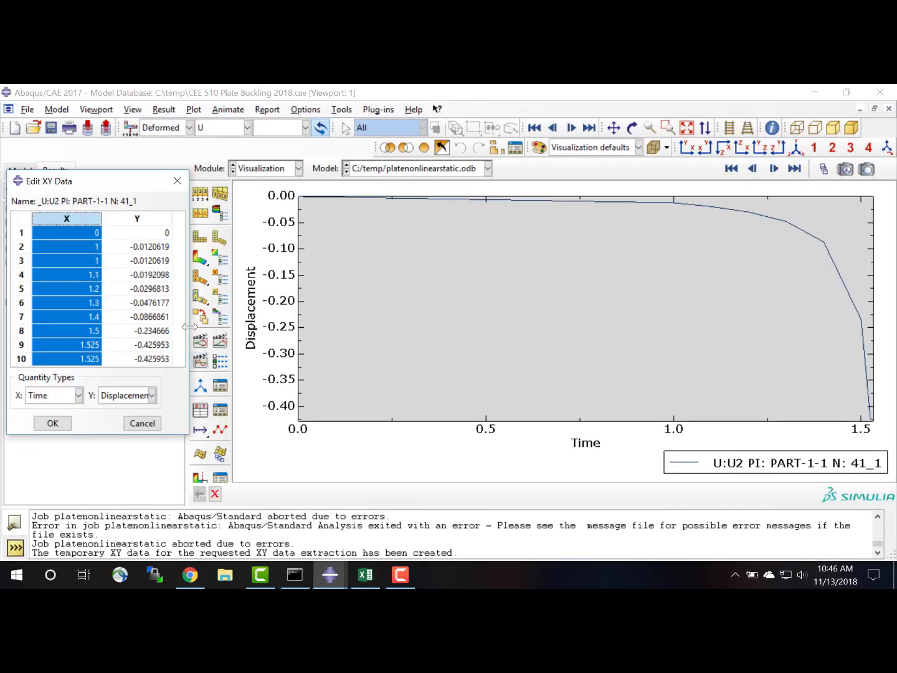
{"action": "left_click", "coordinate": [145, 224]}
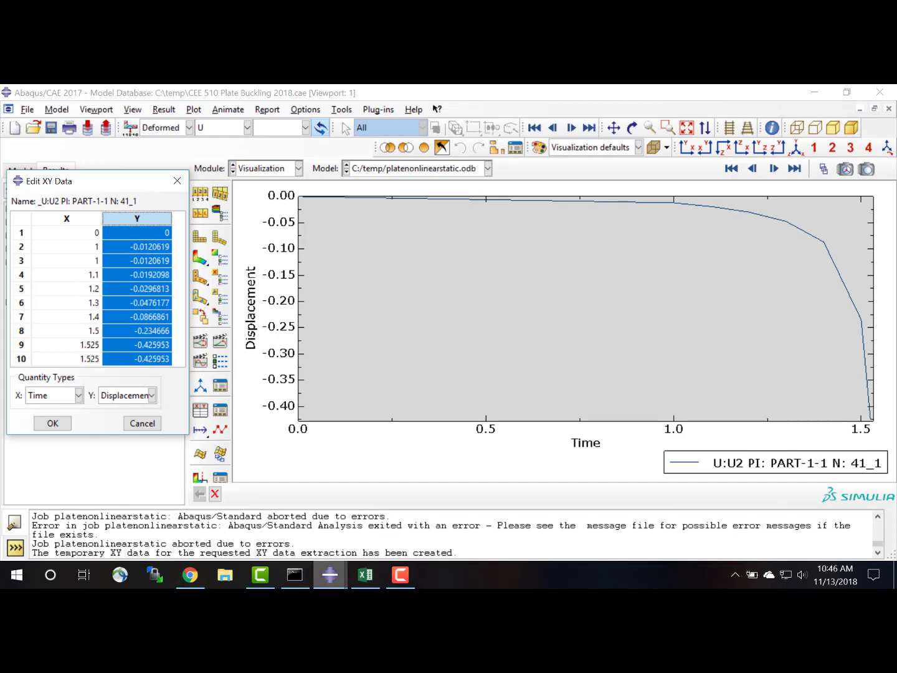
{"action": "left_click", "coordinate": [366, 575]}
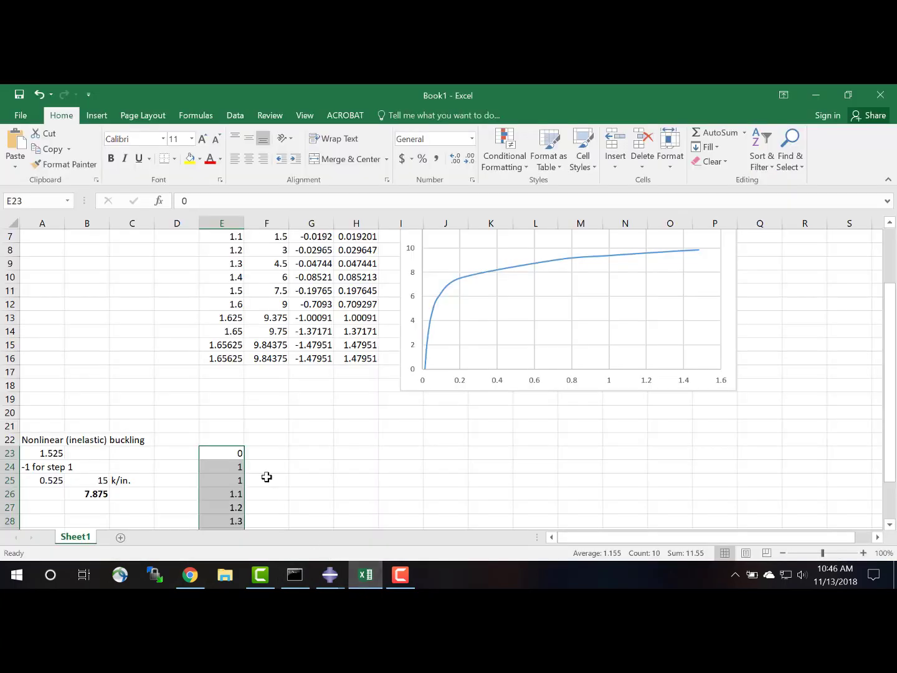
{"action": "left_click", "coordinate": [307, 451]}
{"action": "key", "text": "ctrl+v"}
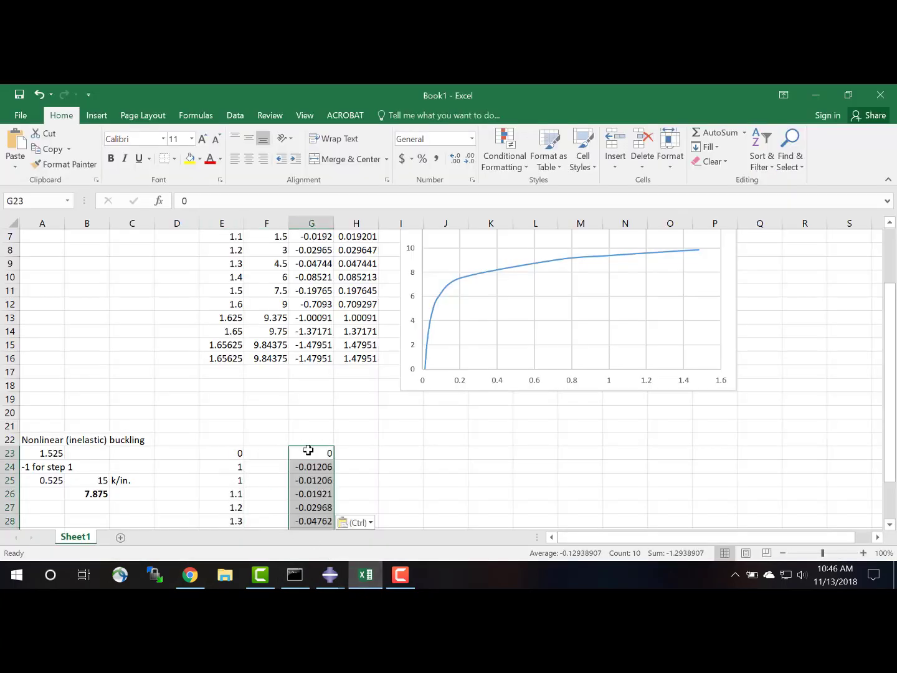
- Copy the compression load formula from cell F6 into F25:F32 of the nonlinear table
{"action": "scroll", "coordinate": [305, 452], "scroll_direction": "up", "scroll_amount": 2}
{"action": "left_click", "coordinate": [270, 303]}
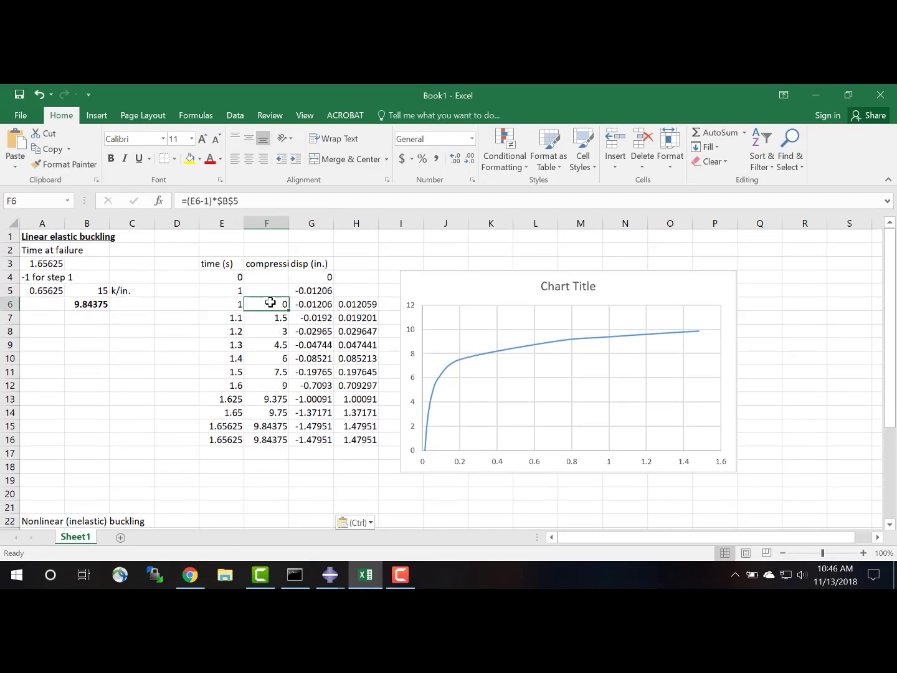
{"action": "key", "text": "ctrl+c"}
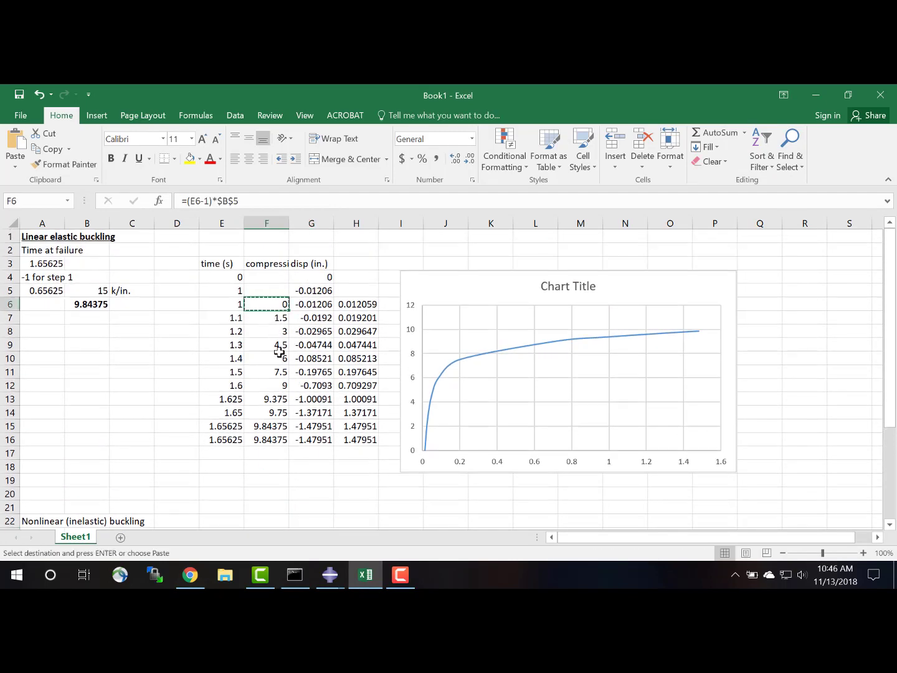
{"action": "scroll", "coordinate": [281, 361], "scroll_direction": "down", "scroll_amount": 5}
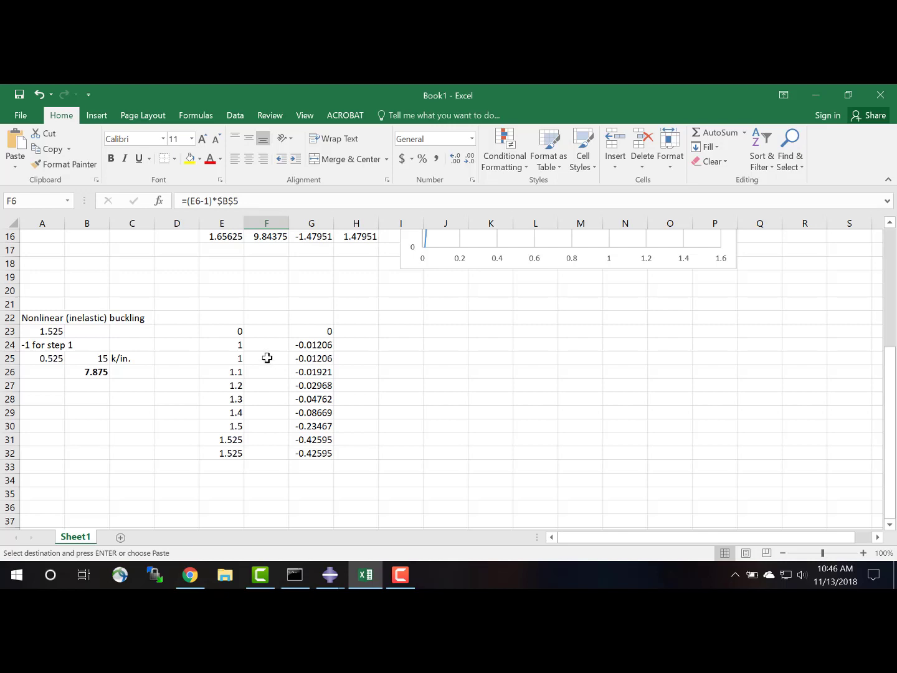
{"action": "left_click_drag", "start_coordinate": [266, 358], "coordinate": [265, 455]}
{"action": "key", "text": "ctrl+v"}
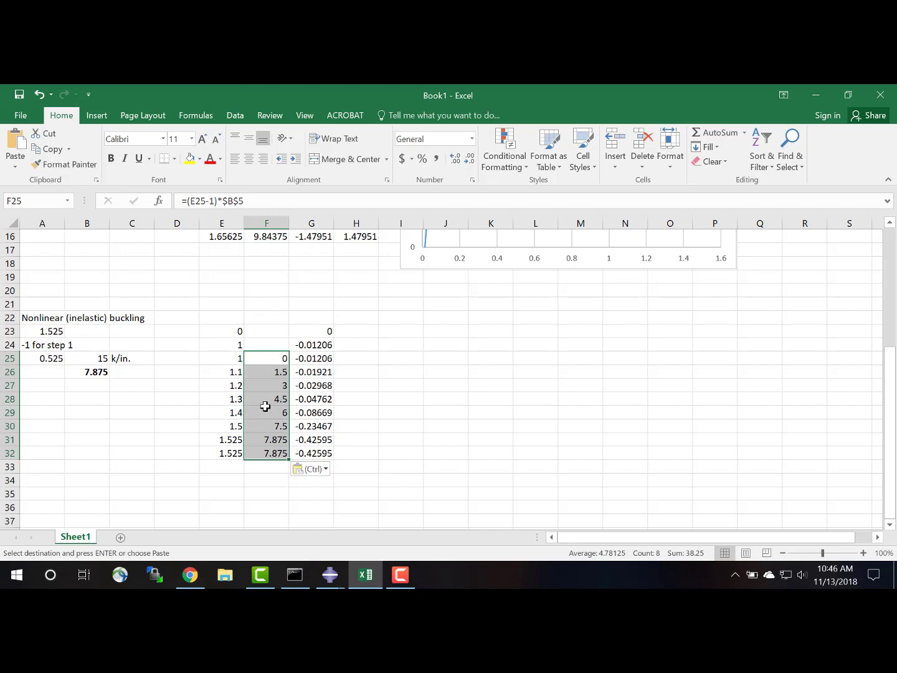
- Copy the sign-reversing displacement formula from cell H6 into H25:H32 of the nonlinear table
{"action": "scroll", "coordinate": [267, 405], "scroll_direction": "up", "scroll_amount": 4}
{"action": "scroll", "coordinate": [266, 406], "scroll_direction": "up", "scroll_amount": 1}
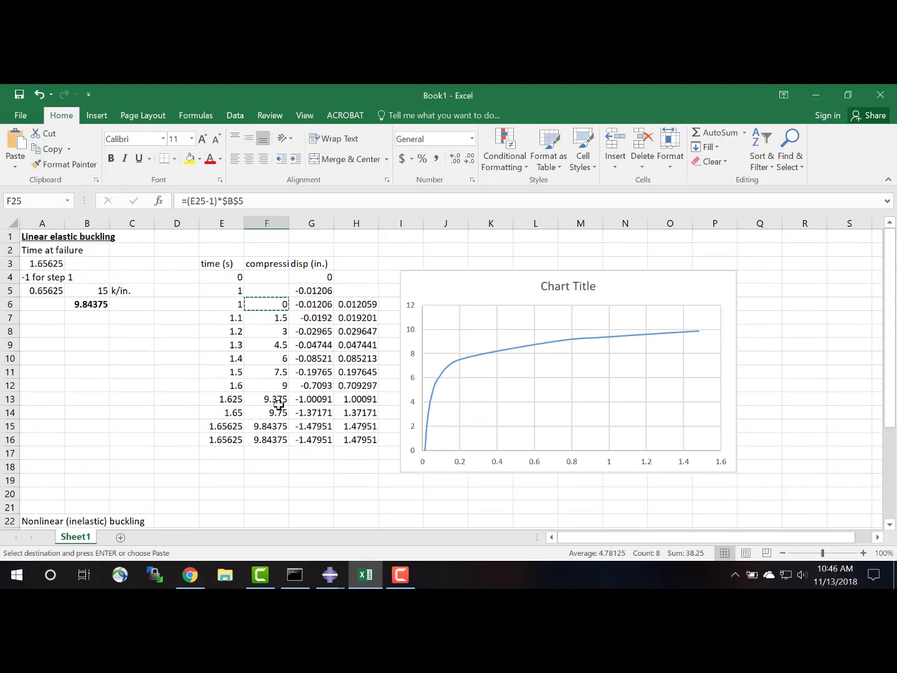
{"action": "left_click", "coordinate": [347, 308]}
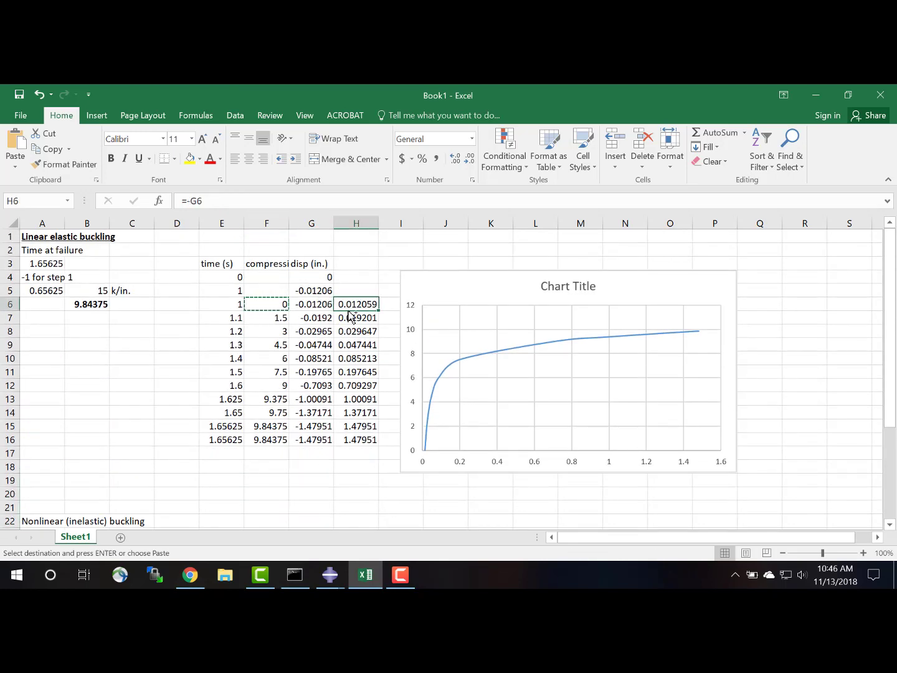
{"action": "scroll", "coordinate": [359, 389], "scroll_direction": "down", "scroll_amount": 4}
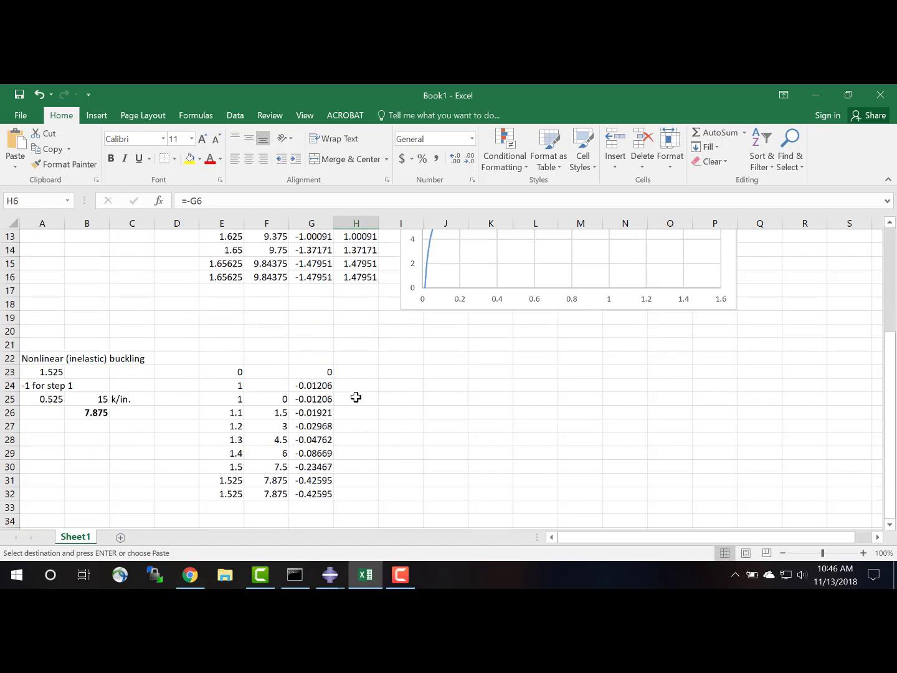
{"action": "left_click", "coordinate": [355, 398]}
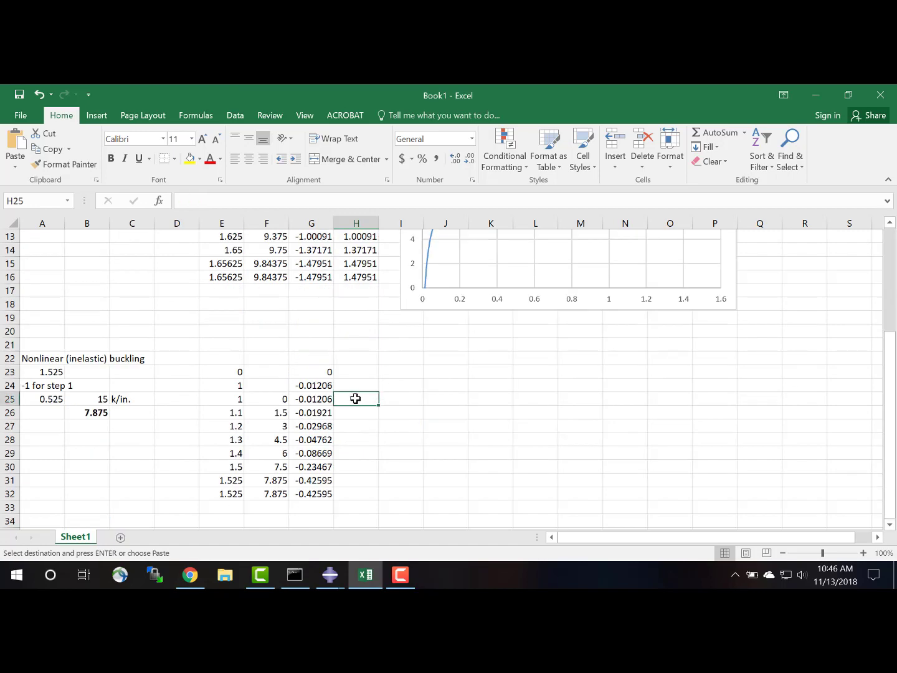
{"action": "left_click", "coordinate": [353, 492], "text": "shift"}
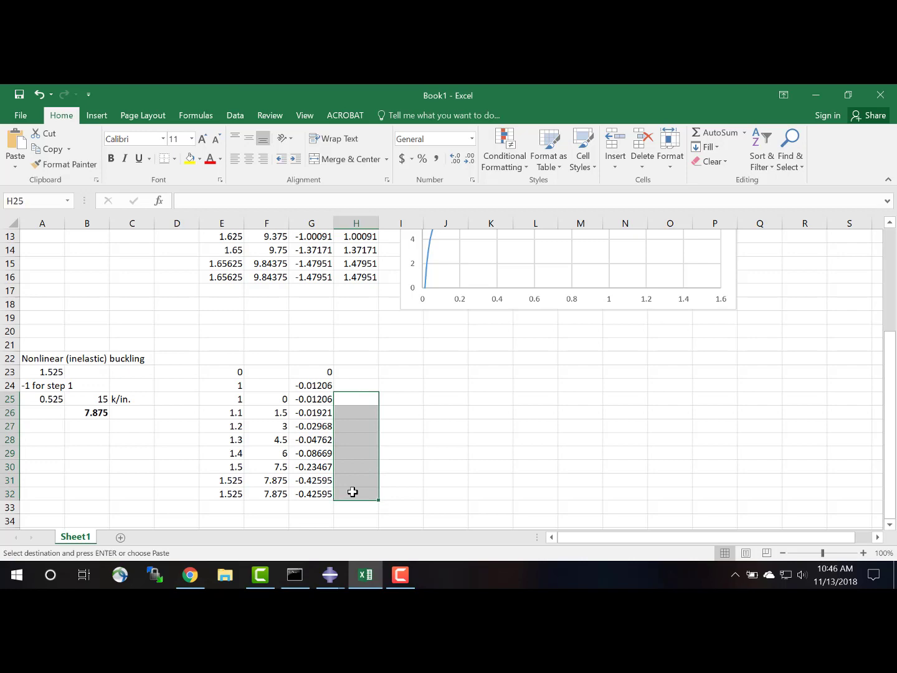
{"action": "key", "text": "ctrl+v"}
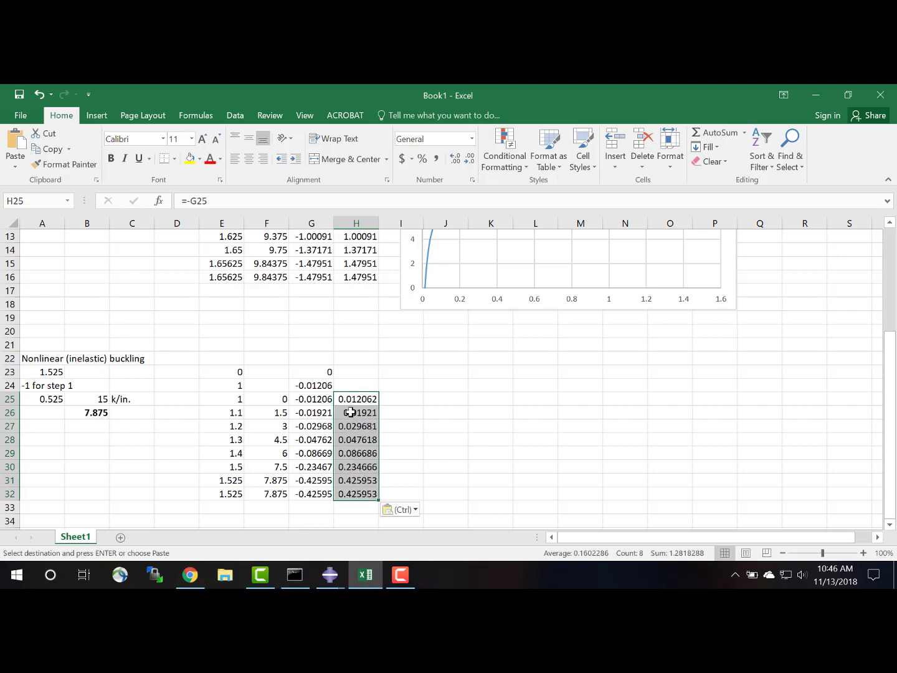
- Add a new data series to the load-displacement chart with cells H25:H32 as its X values
{"action": "scroll", "coordinate": [423, 386], "scroll_direction": "up", "scroll_amount": 4}
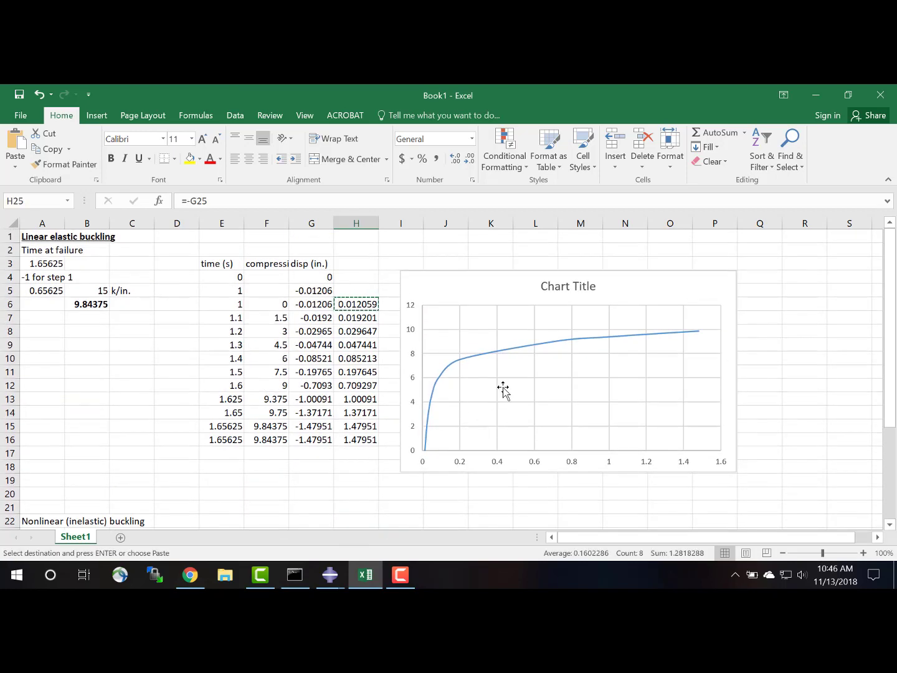
{"action": "right_click", "coordinate": [726, 292]}
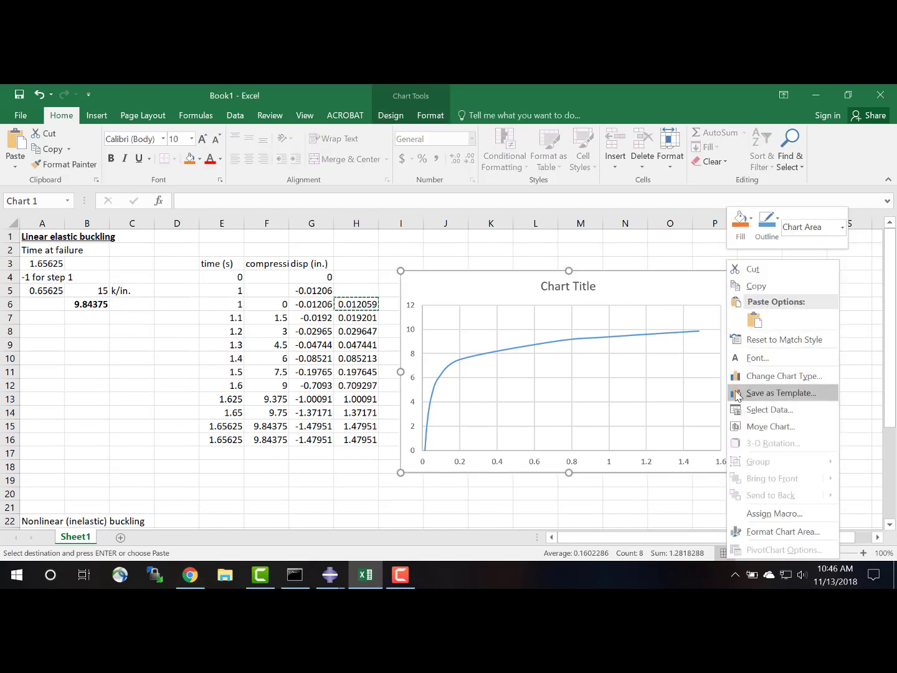
{"action": "left_click", "coordinate": [741, 409]}
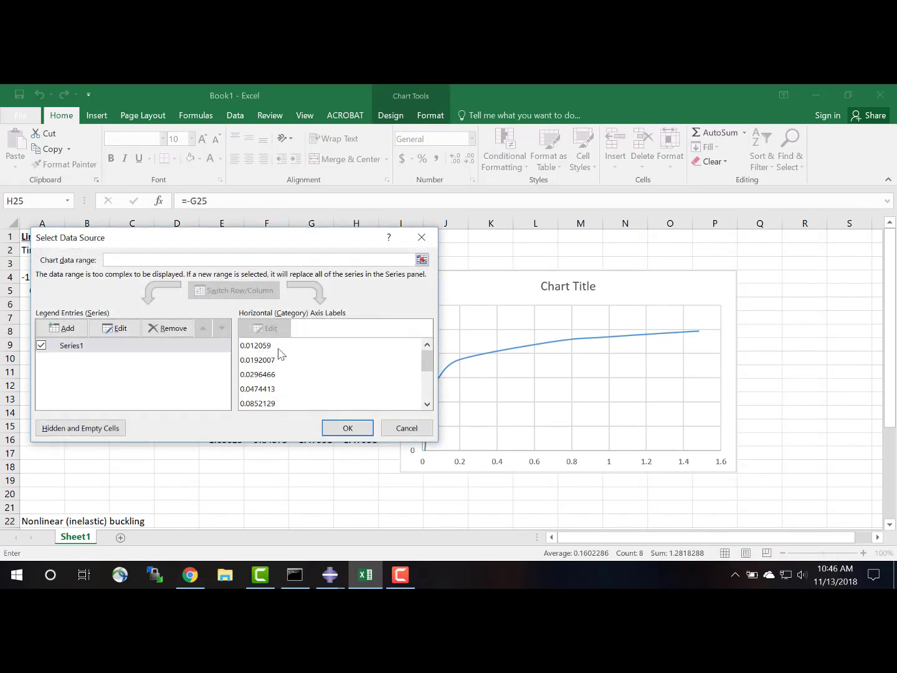
{"action": "left_click", "coordinate": [61, 330]}
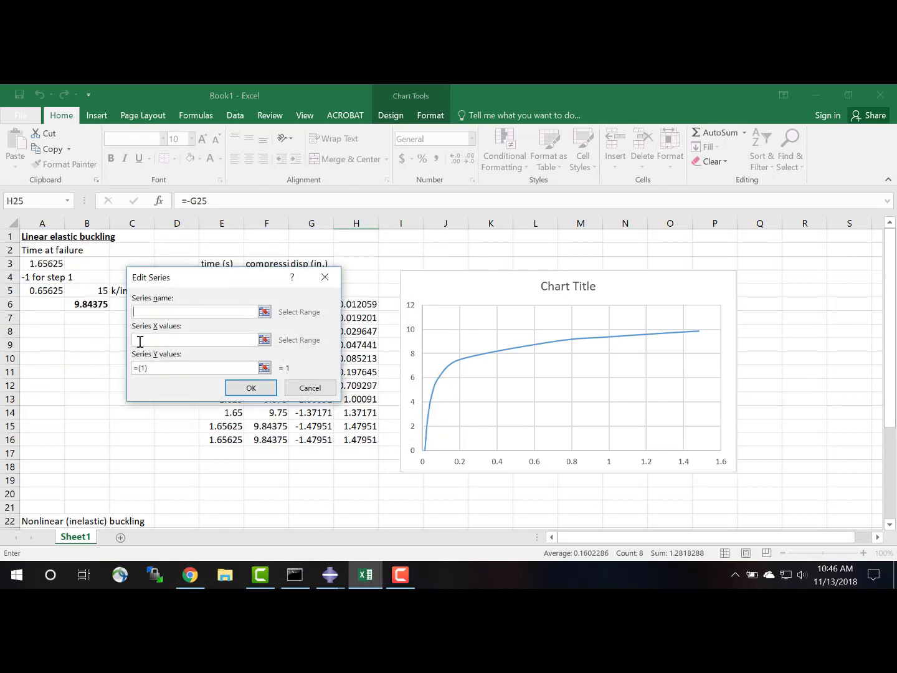
{"action": "left_click", "coordinate": [265, 340]}
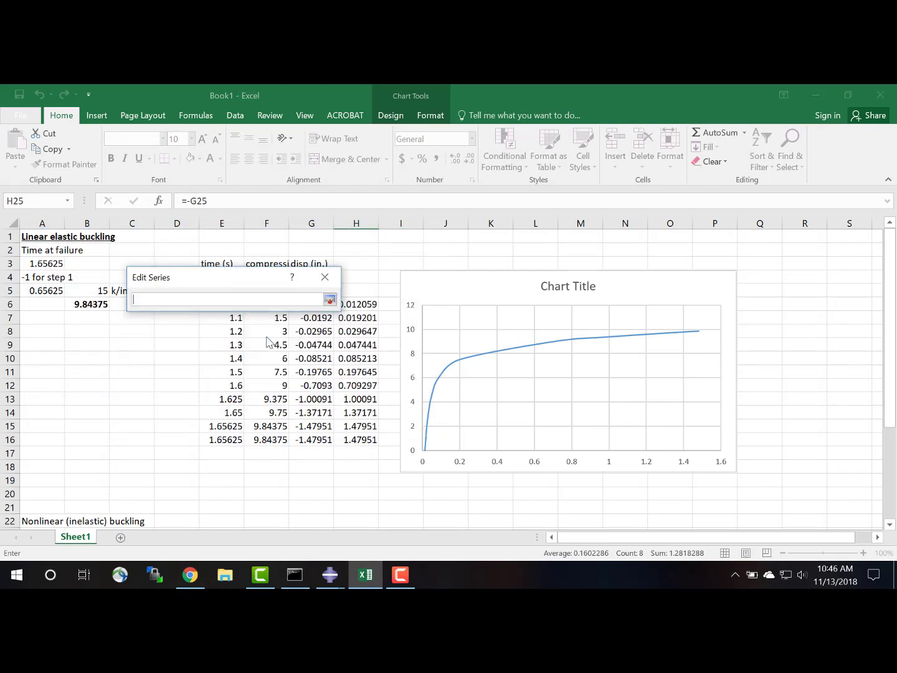
{"action": "scroll", "coordinate": [275, 430], "scroll_direction": "down", "scroll_amount": 4}
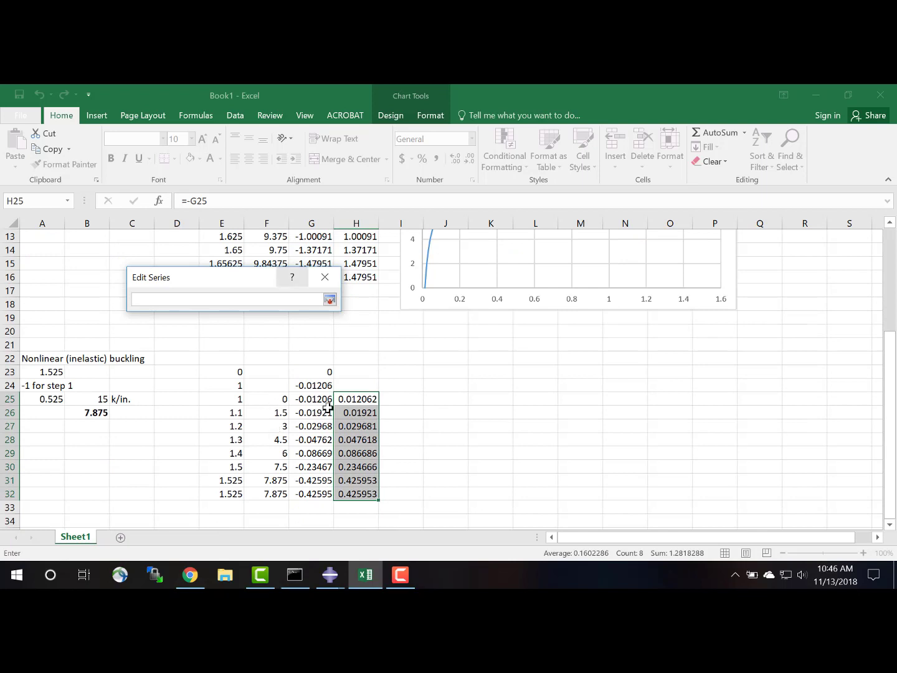
{"action": "left_click_drag", "start_coordinate": [356, 399], "coordinate": [355, 494]}
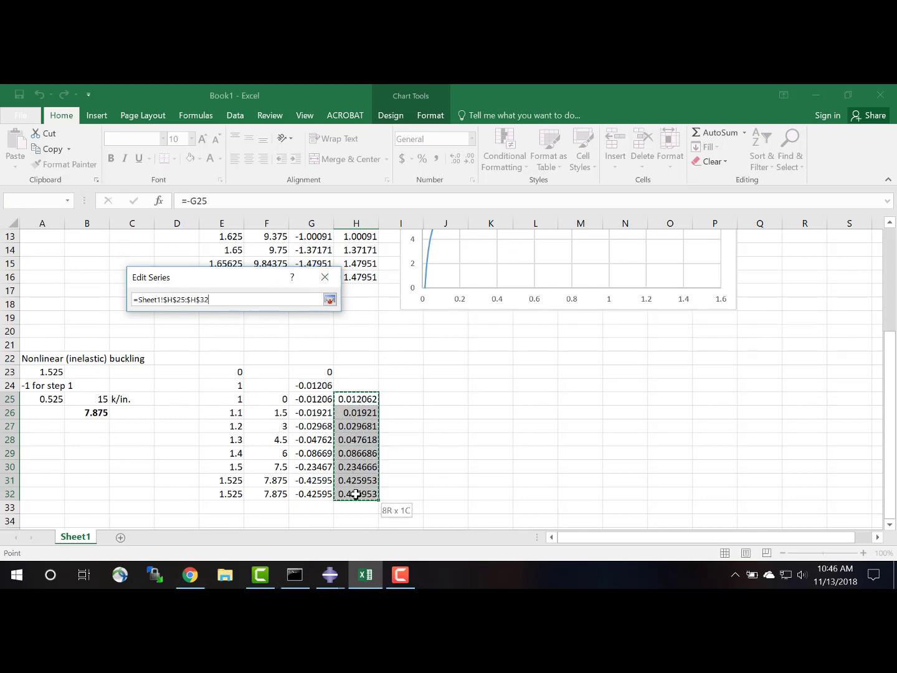
{"action": "left_click", "coordinate": [330, 300]}
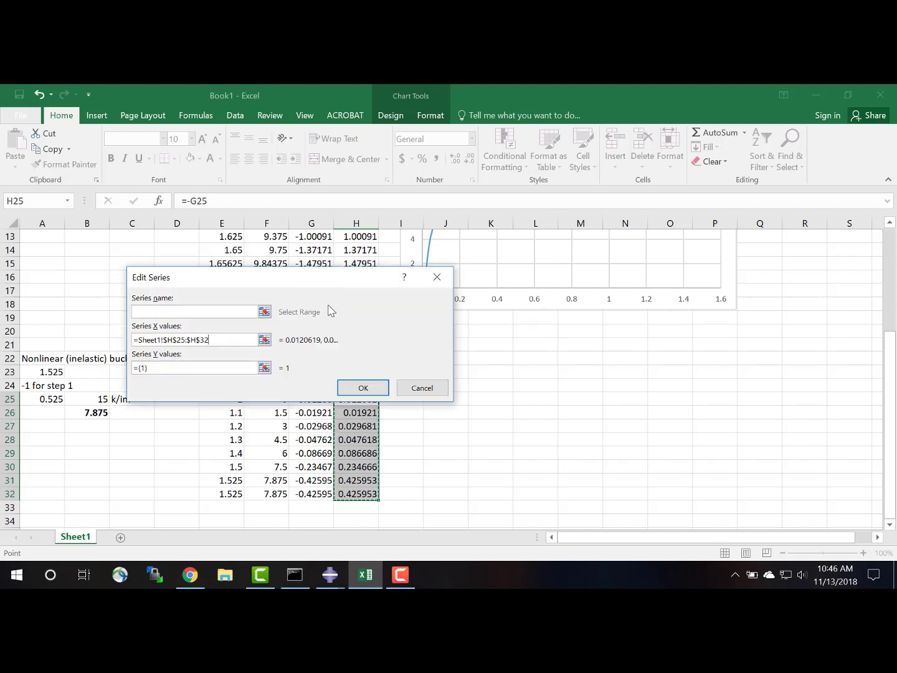
- Set the new series' Y values to F25:F32 and name it Material Nonlinear
{"action": "left_click", "coordinate": [265, 367]}
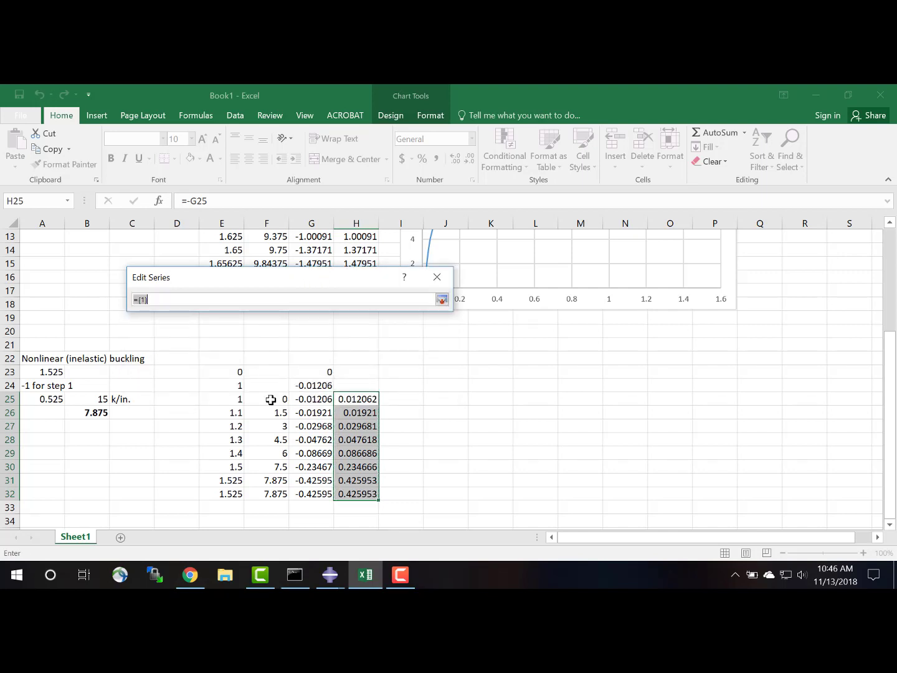
{"action": "left_click_drag", "start_coordinate": [271, 399], "coordinate": [266, 493]}
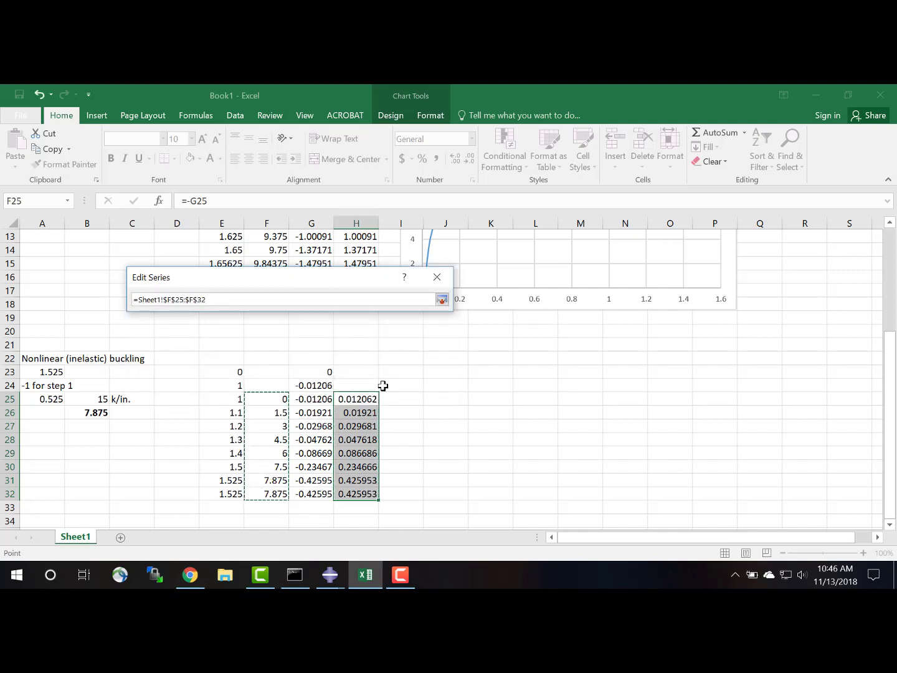
{"action": "left_click", "coordinate": [441, 301]}
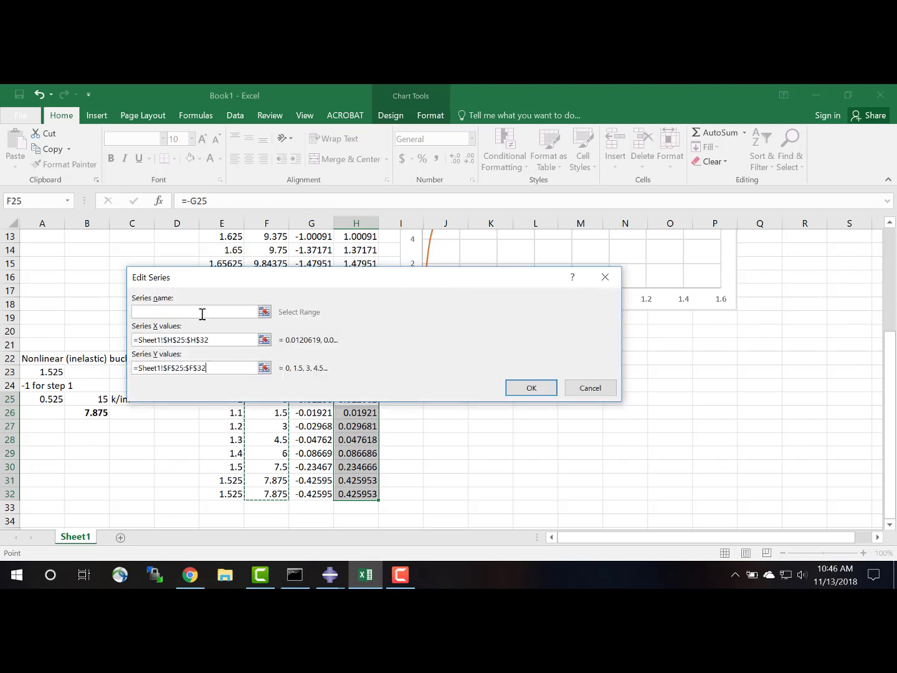
{"action": "left_click", "coordinate": [200, 313]}
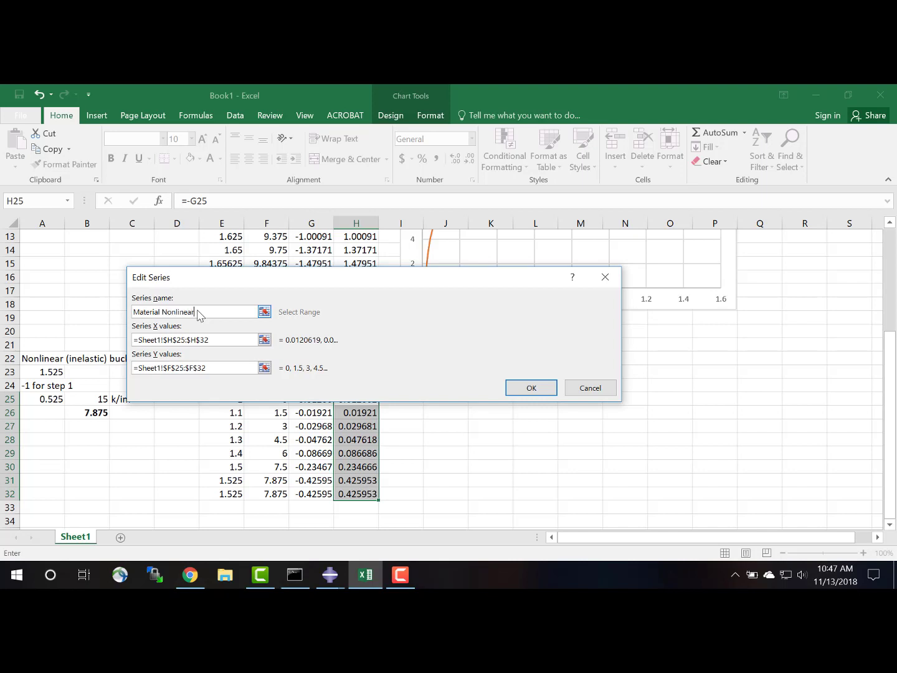
{"action": "left_click", "coordinate": [523, 387]}
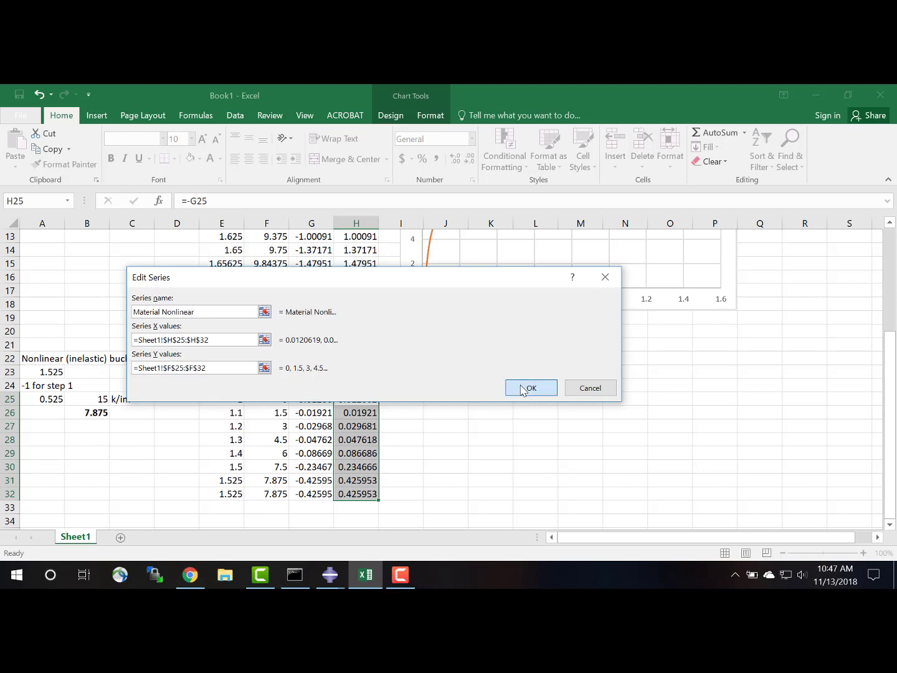
- Rename the chart's Series1 as Material Linear and apply the data source changes
{"action": "left_click", "coordinate": [75, 346]}
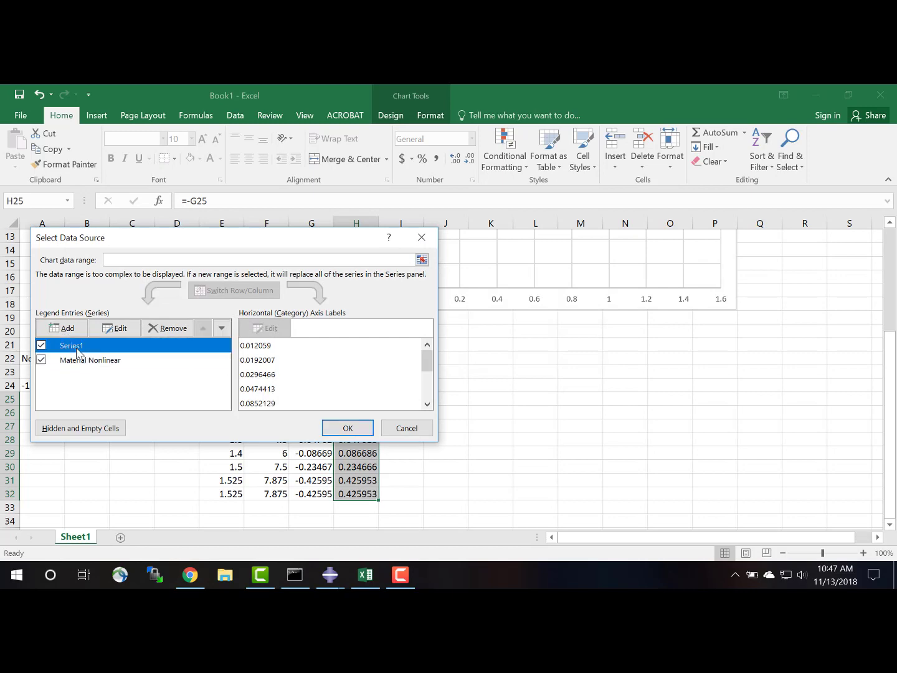
{"action": "left_click", "coordinate": [115, 328]}
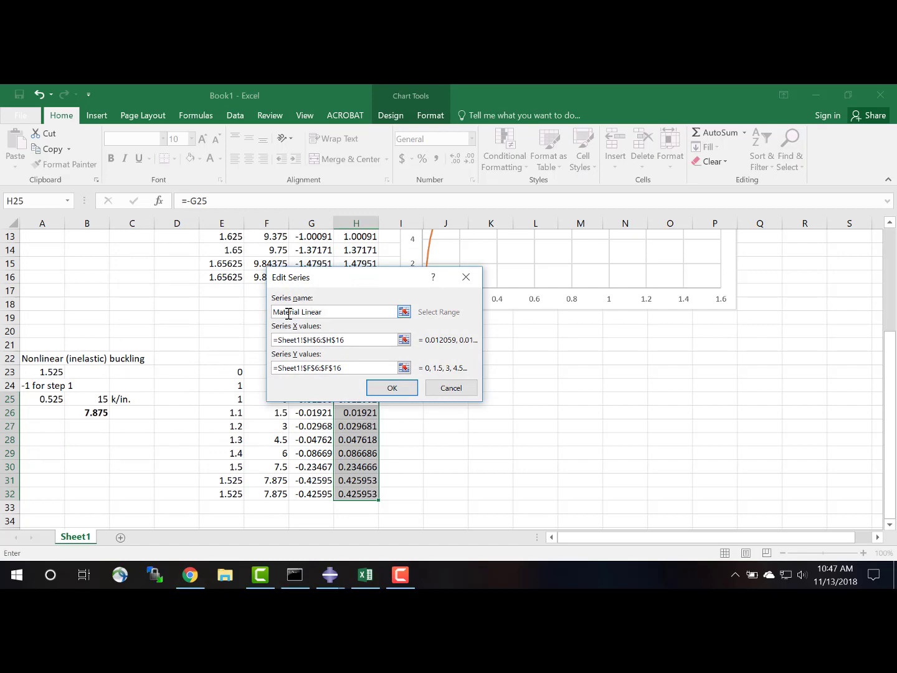
{"action": "left_click", "coordinate": [407, 393]}
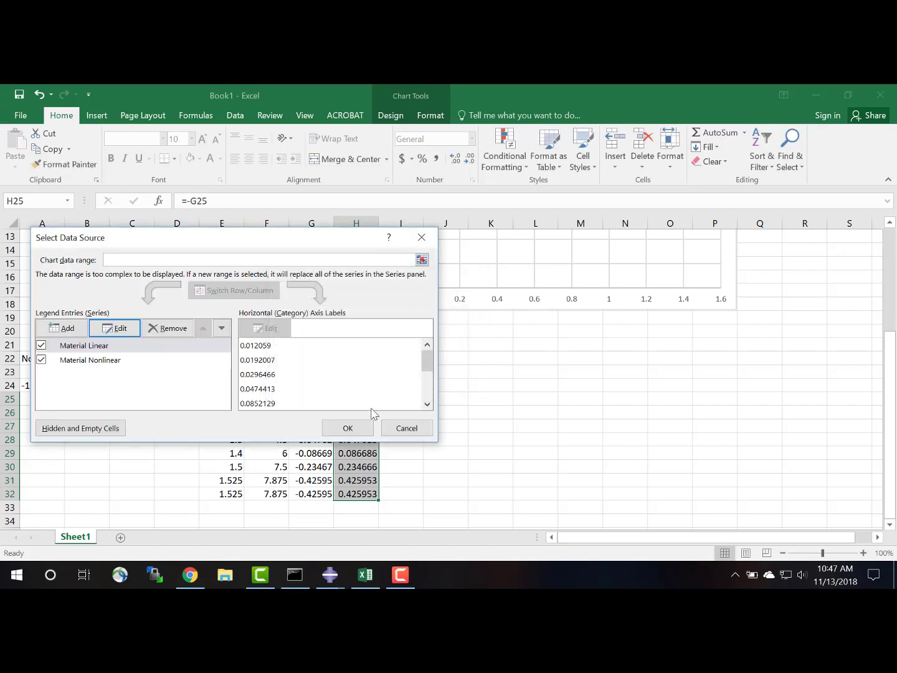
{"action": "left_click", "coordinate": [351, 428]}
- Compare the linear and nonlinear curves in the chart with the time, load and displacement values in both tables
{"action": "left_click", "coordinate": [491, 395]}
{"action": "scroll", "coordinate": [503, 403], "scroll_direction": "up", "scroll_amount": 3}
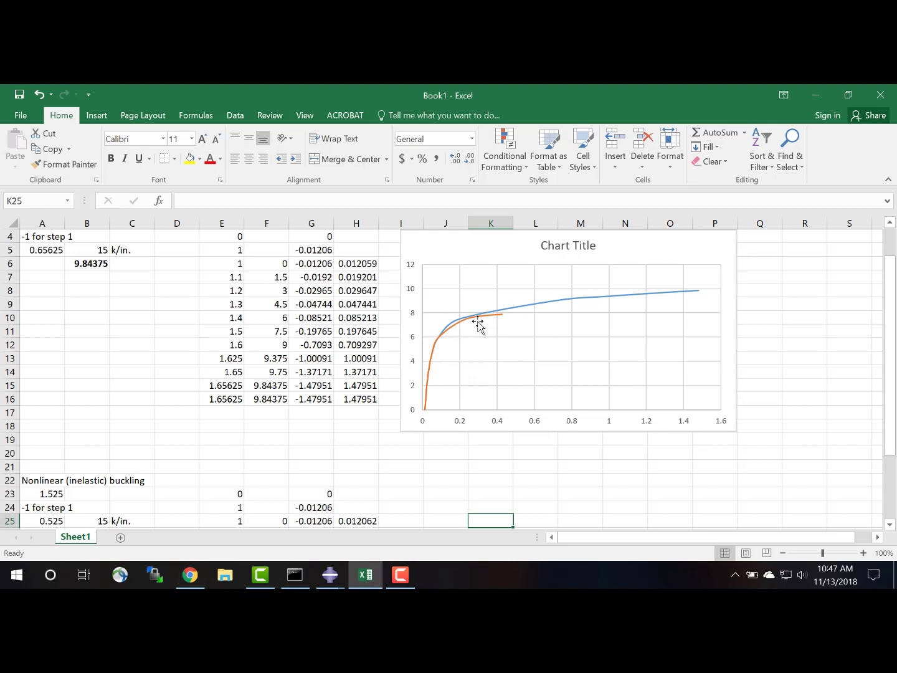
{"action": "left_click", "coordinate": [444, 353]}
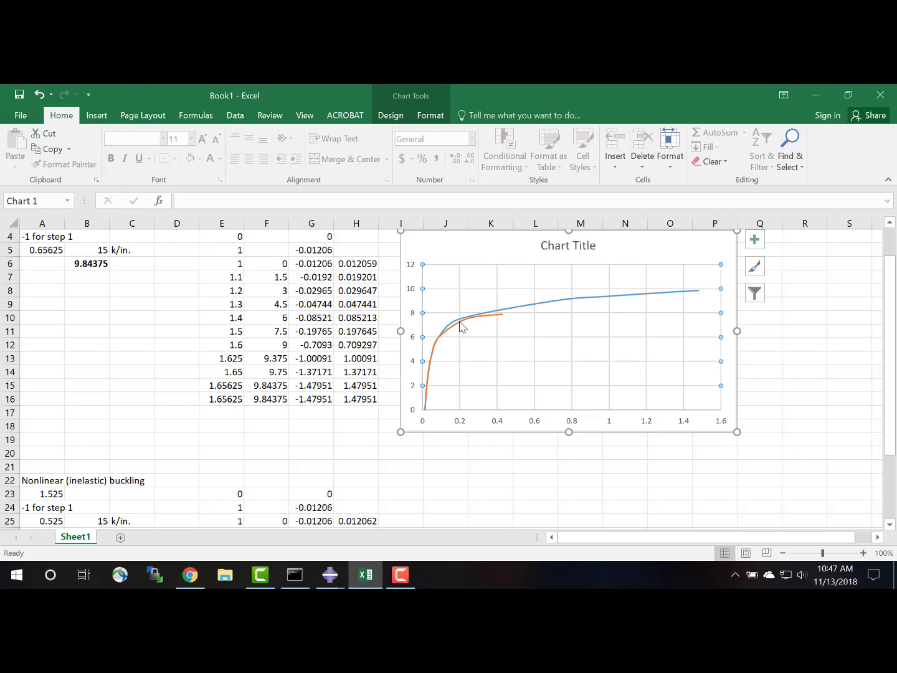
{"action": "mouse_move", "coordinate": [461, 326]}
{"action": "scroll", "coordinate": [350, 401], "scroll_direction": "down", "scroll_amount": 3}
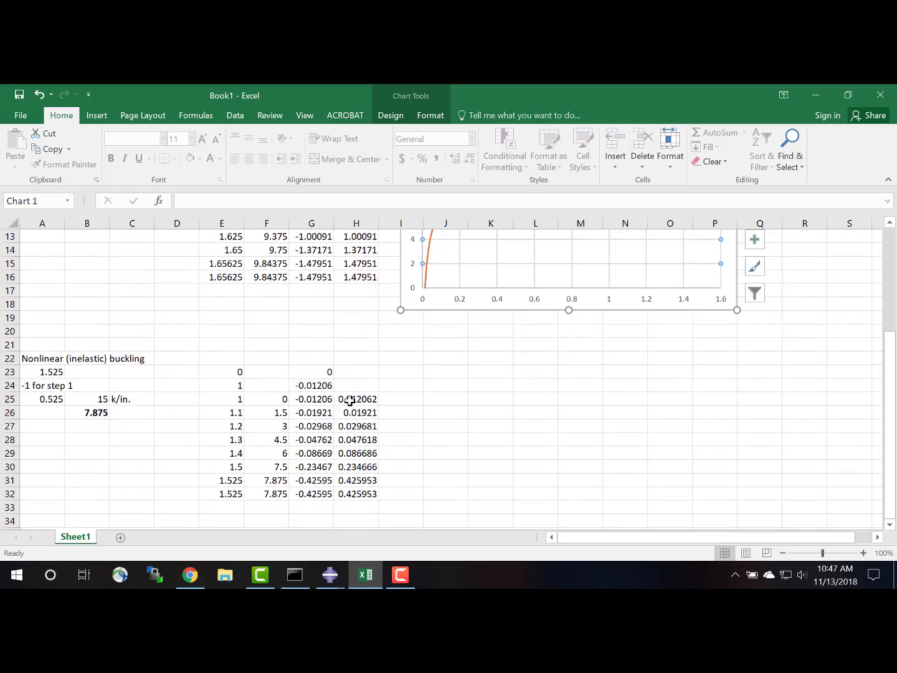
{"action": "scroll", "coordinate": [350, 401], "scroll_direction": "up", "scroll_amount": 3}
{"action": "scroll", "coordinate": [350, 401], "scroll_direction": "up", "scroll_amount": 1}
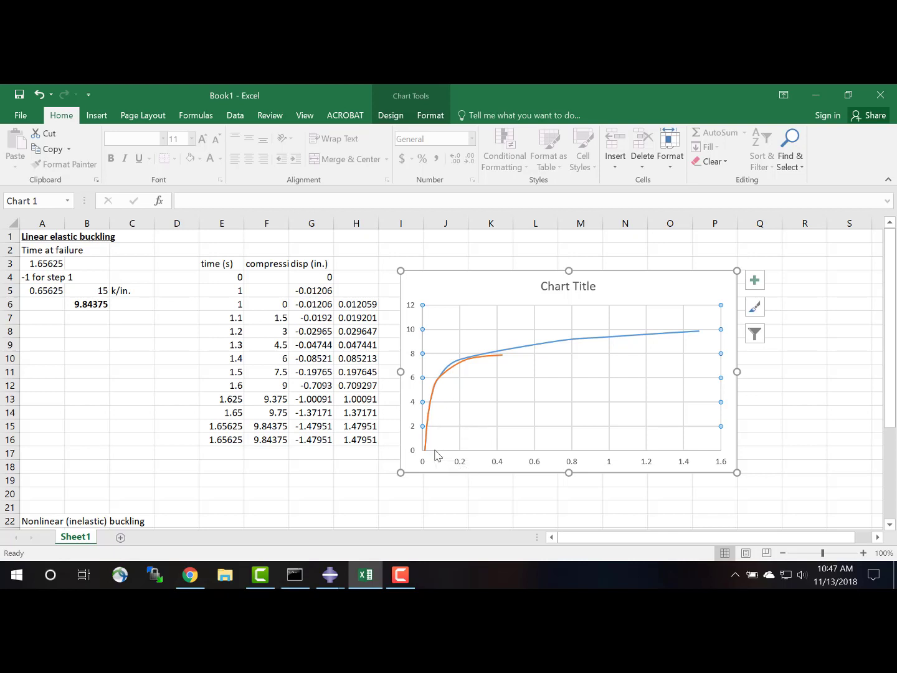
{"action": "left_click", "coordinate": [231, 317]}
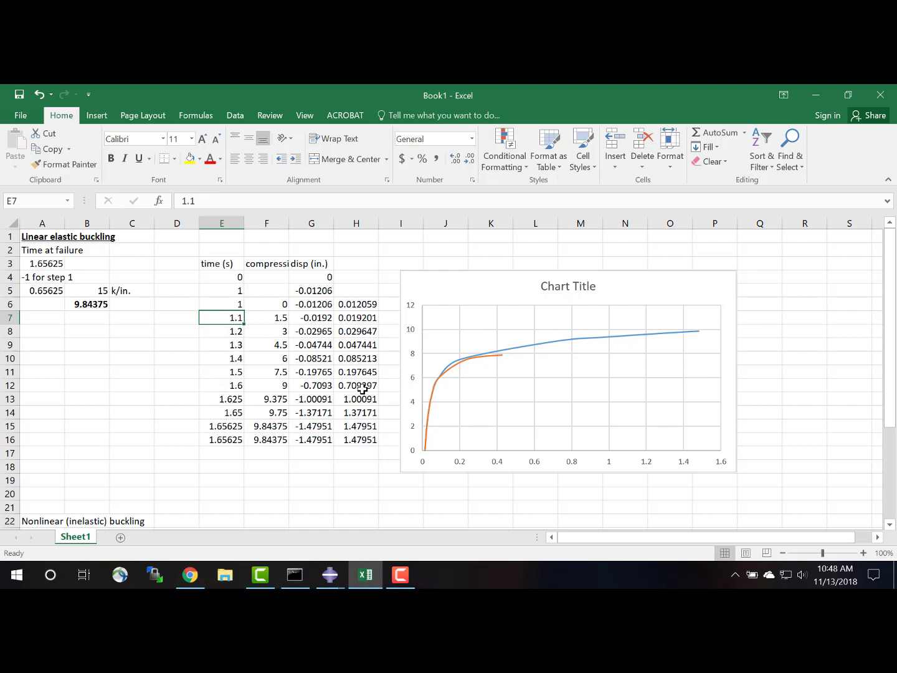
{"action": "scroll", "coordinate": [362, 390], "scroll_direction": "down", "scroll_amount": 6}
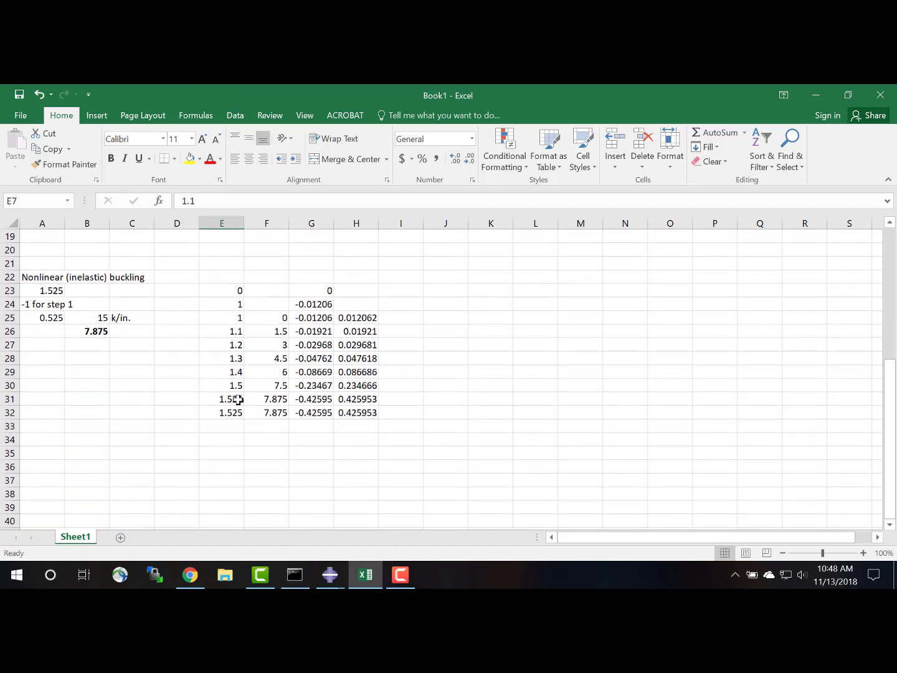
{"action": "scroll", "coordinate": [267, 413], "scroll_direction": "up", "scroll_amount": 6}
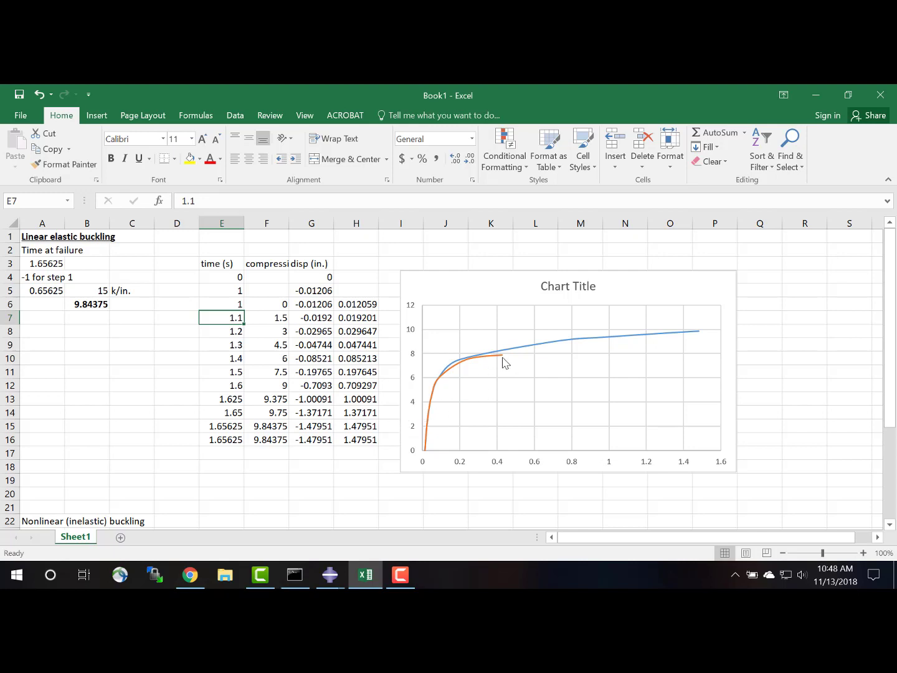
{"action": "mouse_move", "coordinate": [503, 362]}
{"action": "mouse_move", "coordinate": [701, 333]}
{"action": "scroll", "coordinate": [518, 440], "scroll_direction": "down", "scroll_amount": 1}
{"action": "scroll", "coordinate": [518, 437], "scroll_direction": "down", "scroll_amount": 1}
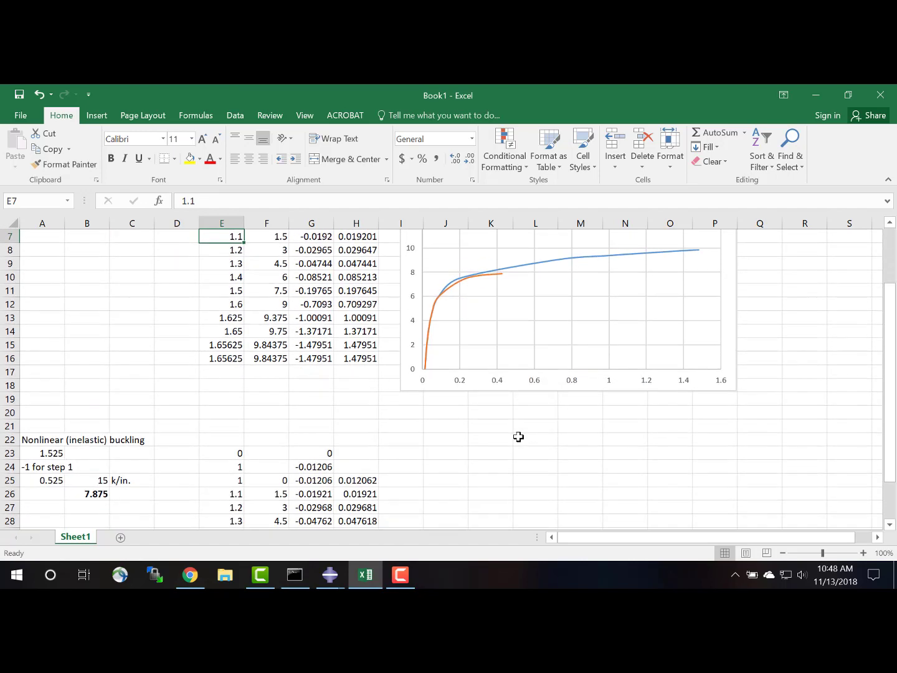
{"action": "scroll", "coordinate": [519, 437], "scroll_direction": "down", "scroll_amount": 4}
{"action": "scroll", "coordinate": [519, 439], "scroll_direction": "up", "scroll_amount": 3}
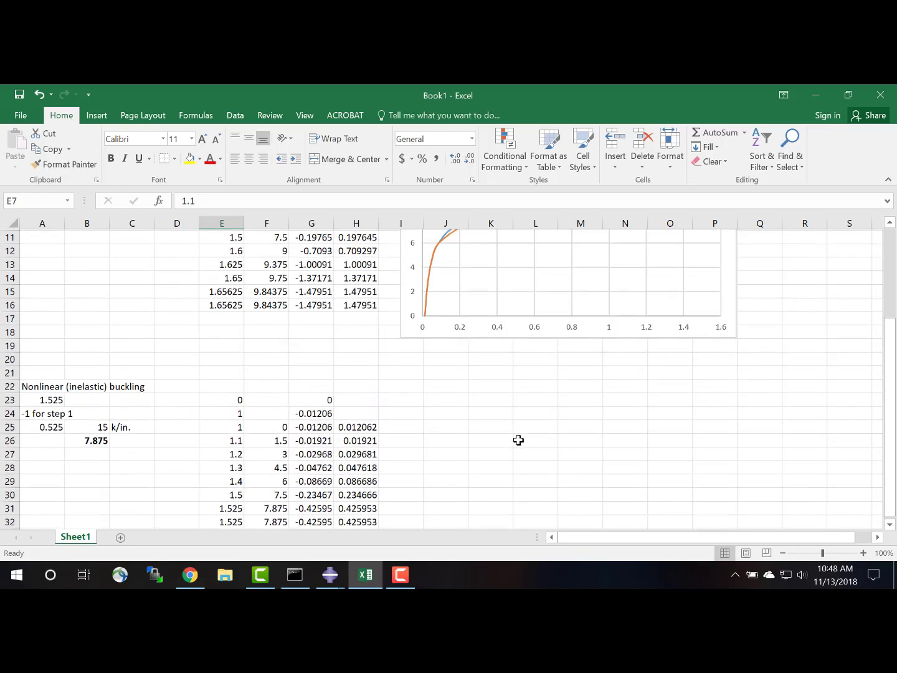
{"action": "scroll", "coordinate": [519, 439], "scroll_direction": "up", "scroll_amount": 4}
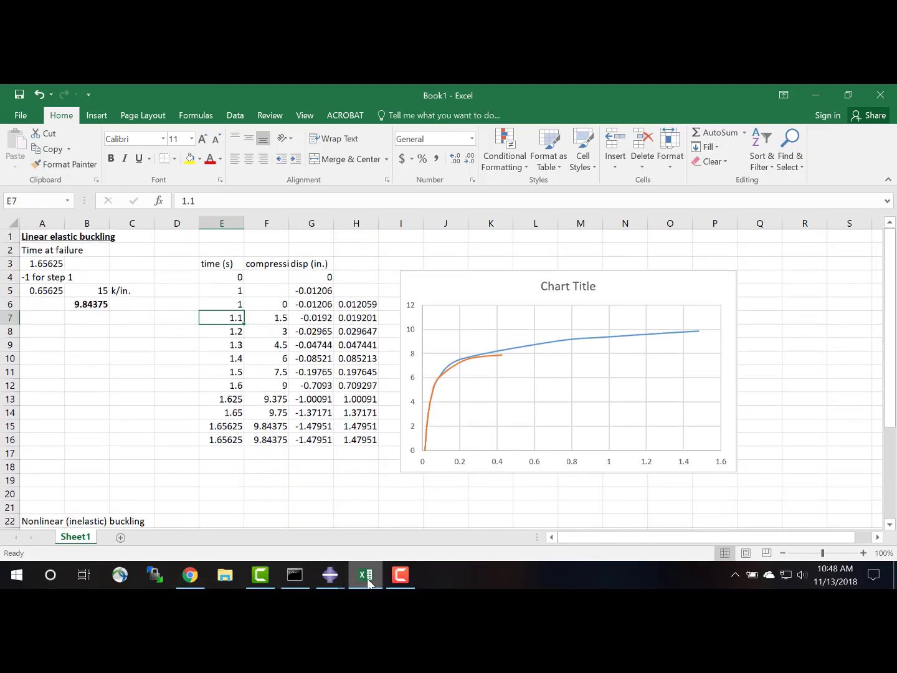
- Switch to Abaqus/CAE to display the plate's undeformed shape and close the XY data editor, and return to Excel
{"action": "left_click", "coordinate": [330, 574]}
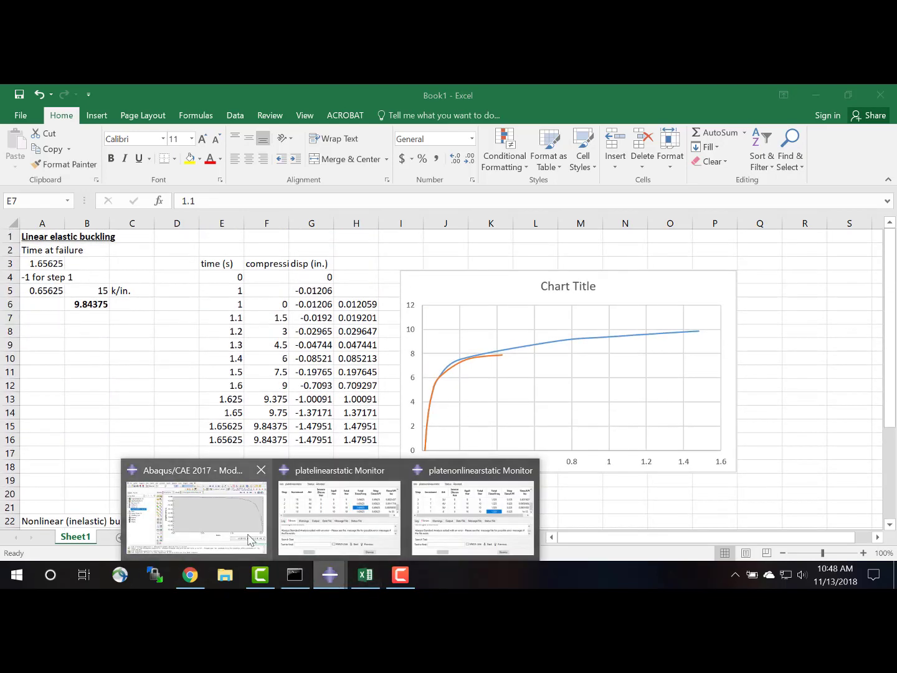
{"action": "left_click", "coordinate": [194, 514]}
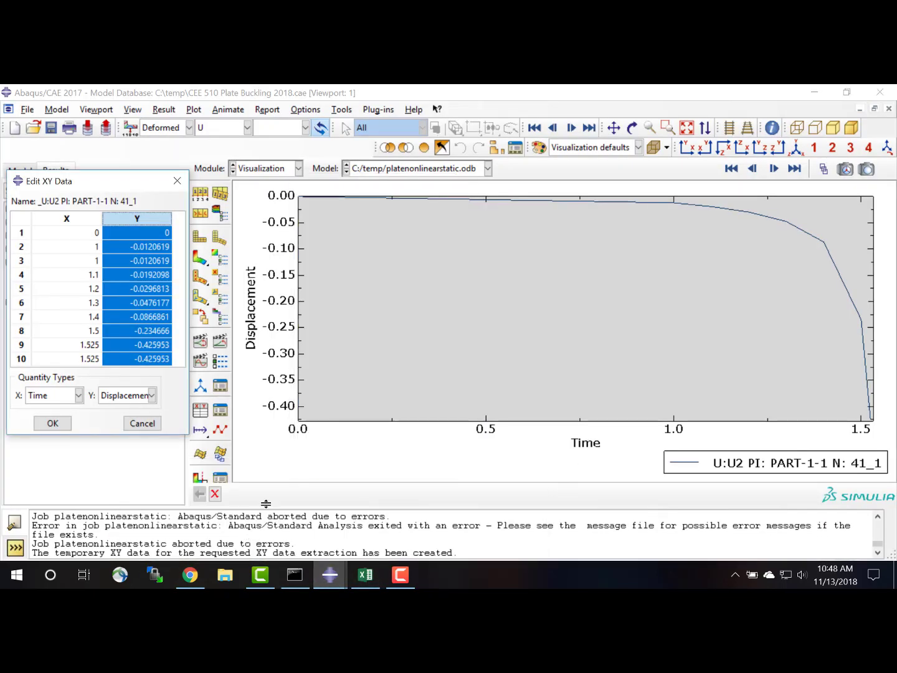
{"action": "left_click", "coordinate": [199, 238]}
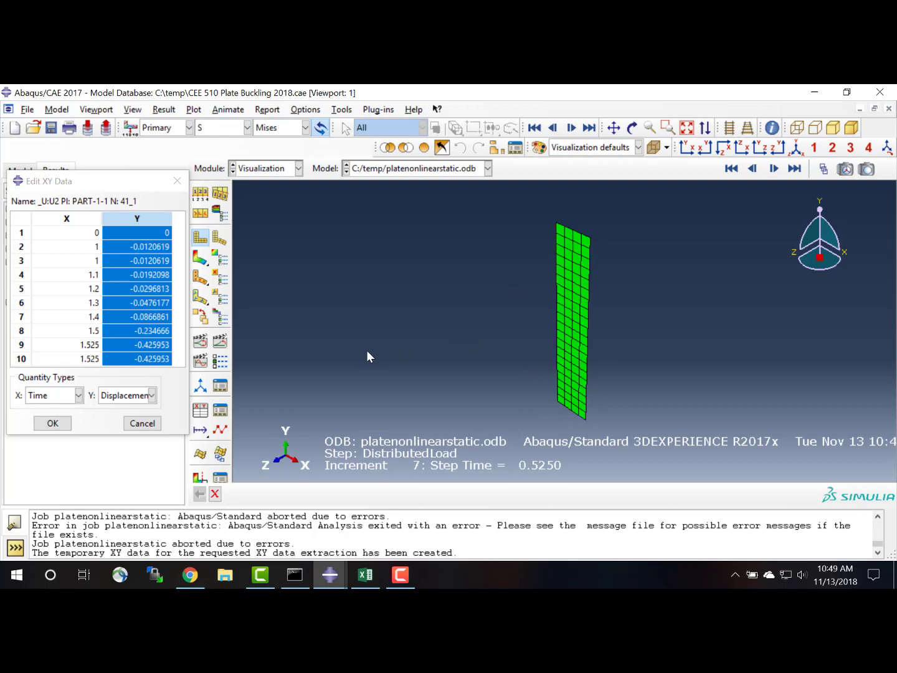
{"action": "left_click", "coordinate": [54, 424]}
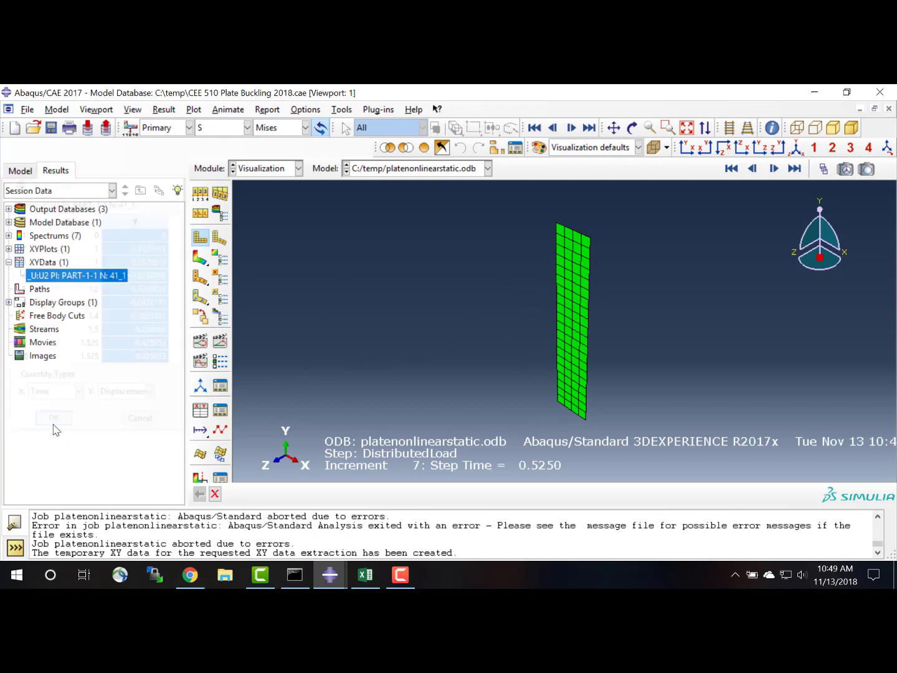
{"action": "left_click", "coordinate": [366, 575]}
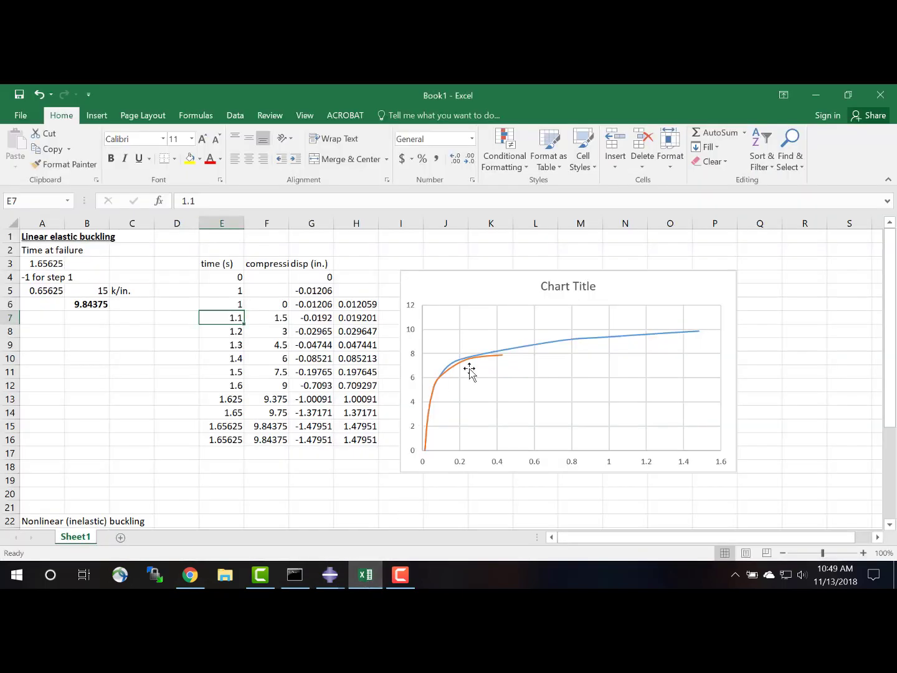